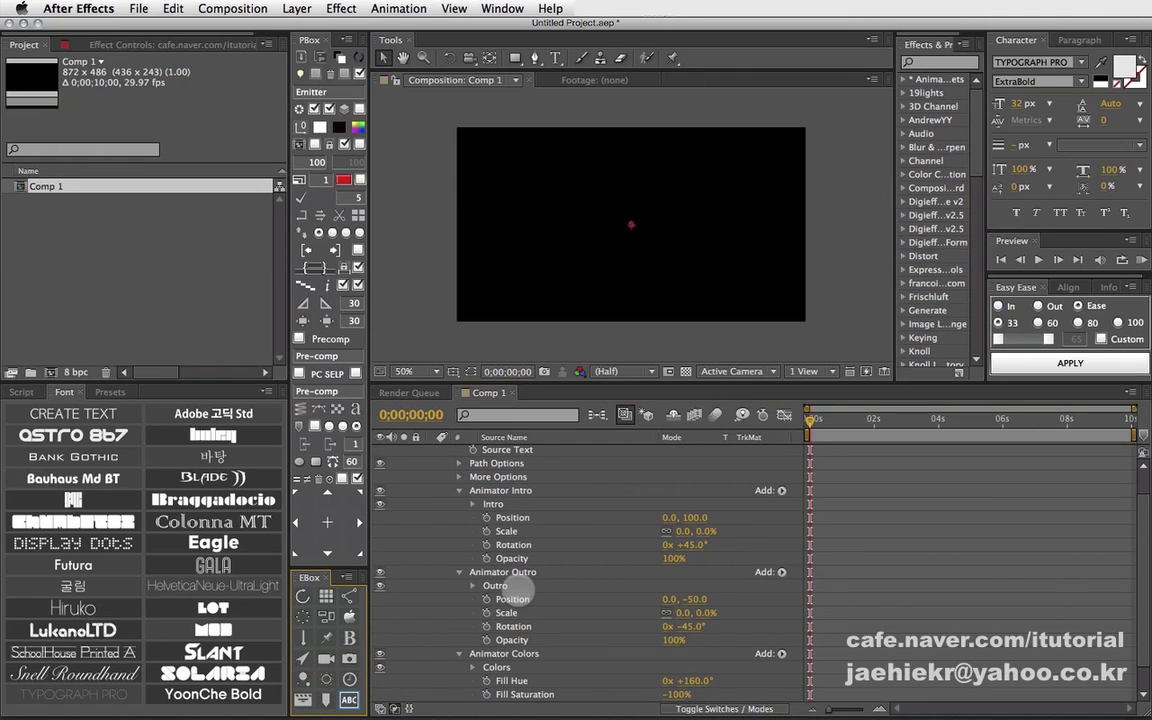
Step: Collapse the text layer's Intro, Outro and Colors animator groups and show its EText Motion effect settings
scroll(527, 537, "up", 2)
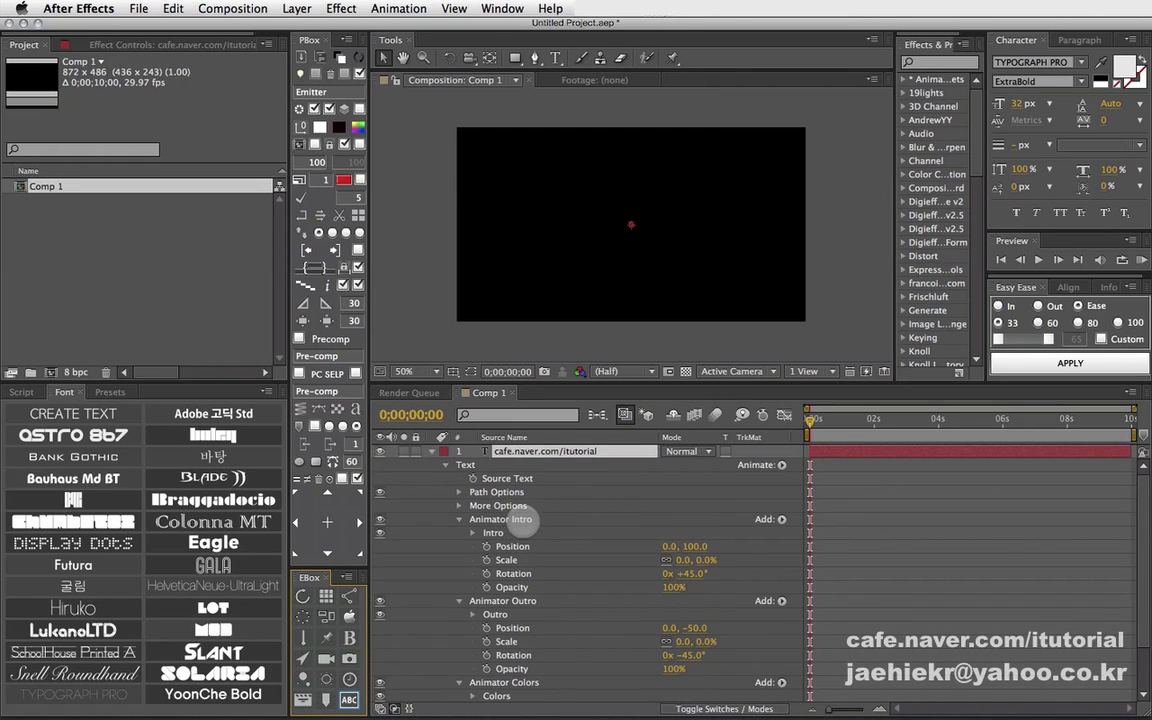
left_click(459, 519)
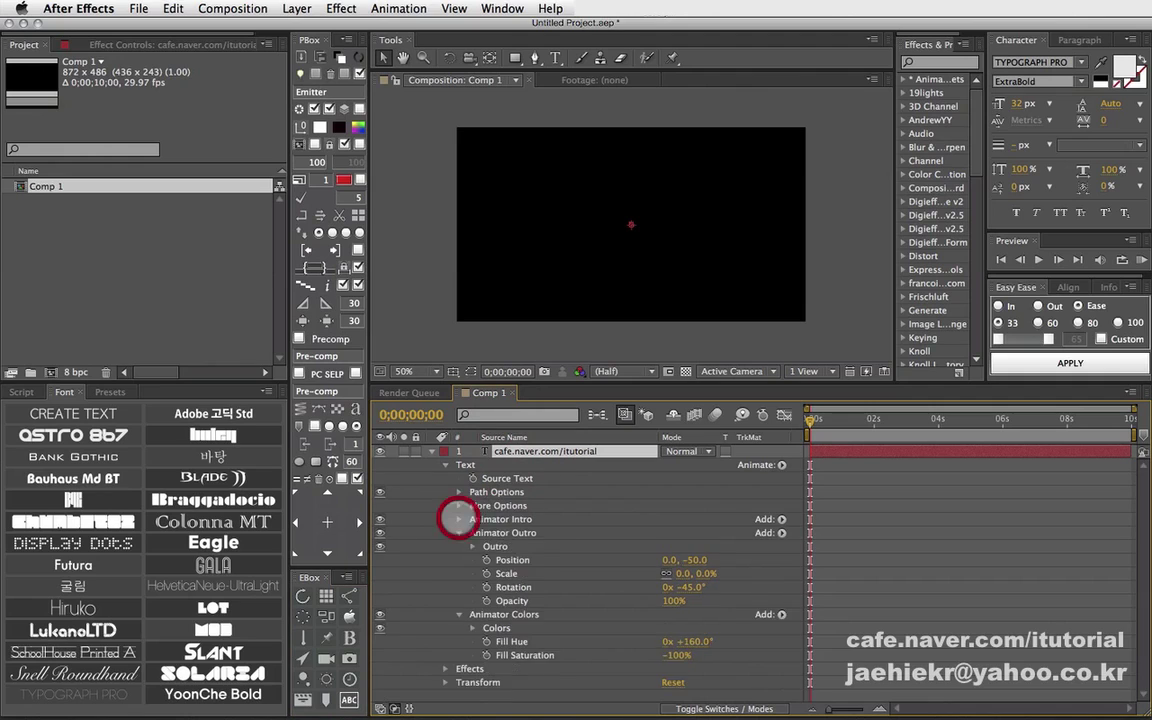
left_click(459, 533)
left_click(459, 546)
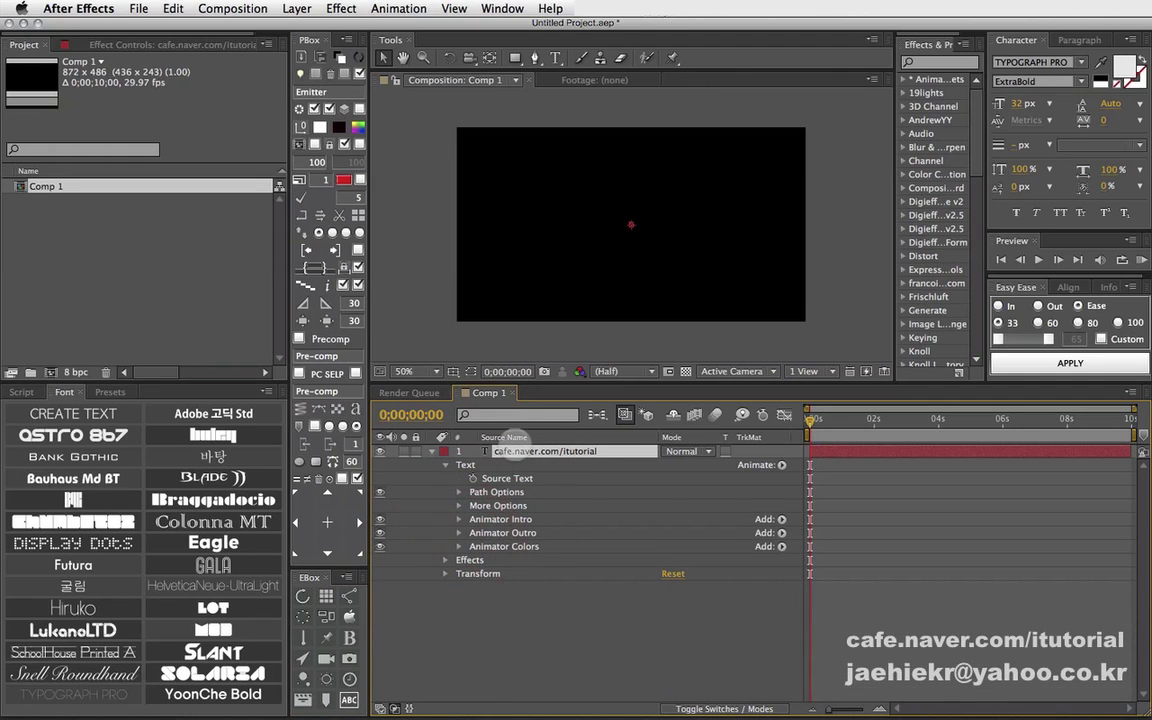
left_click(120, 44)
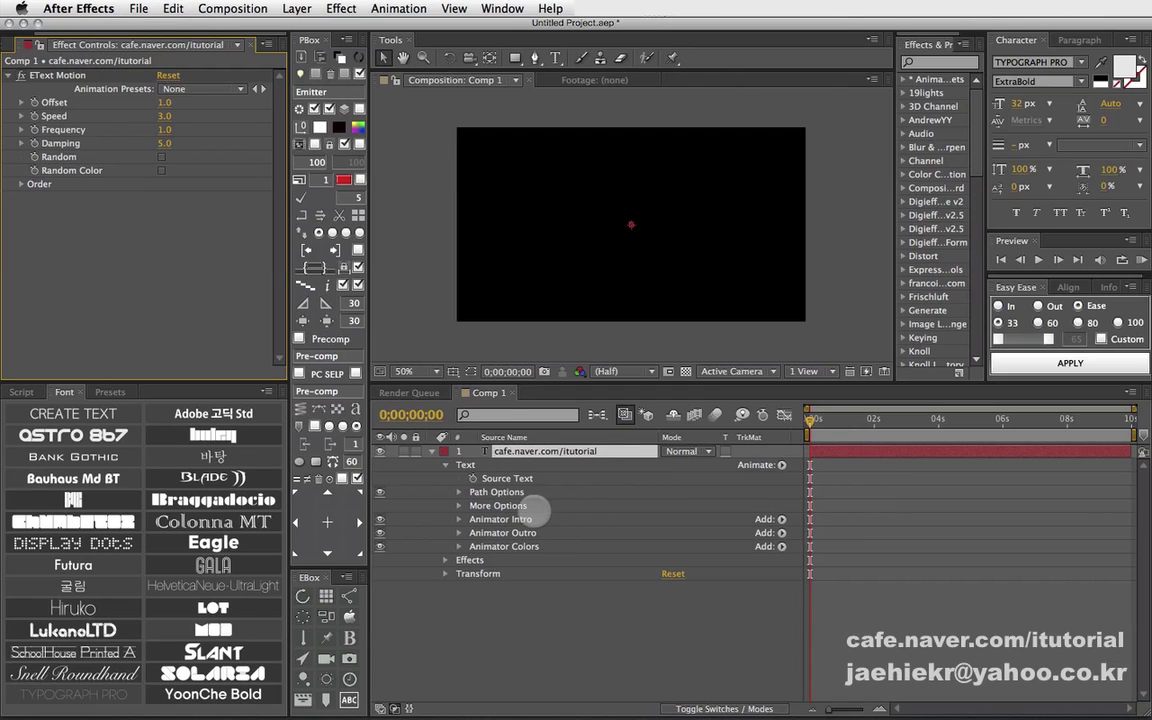
Step: Select the text layer's Intro, Outro and Colors animators one after another, returning to Animator Intro
left_click(522, 519)
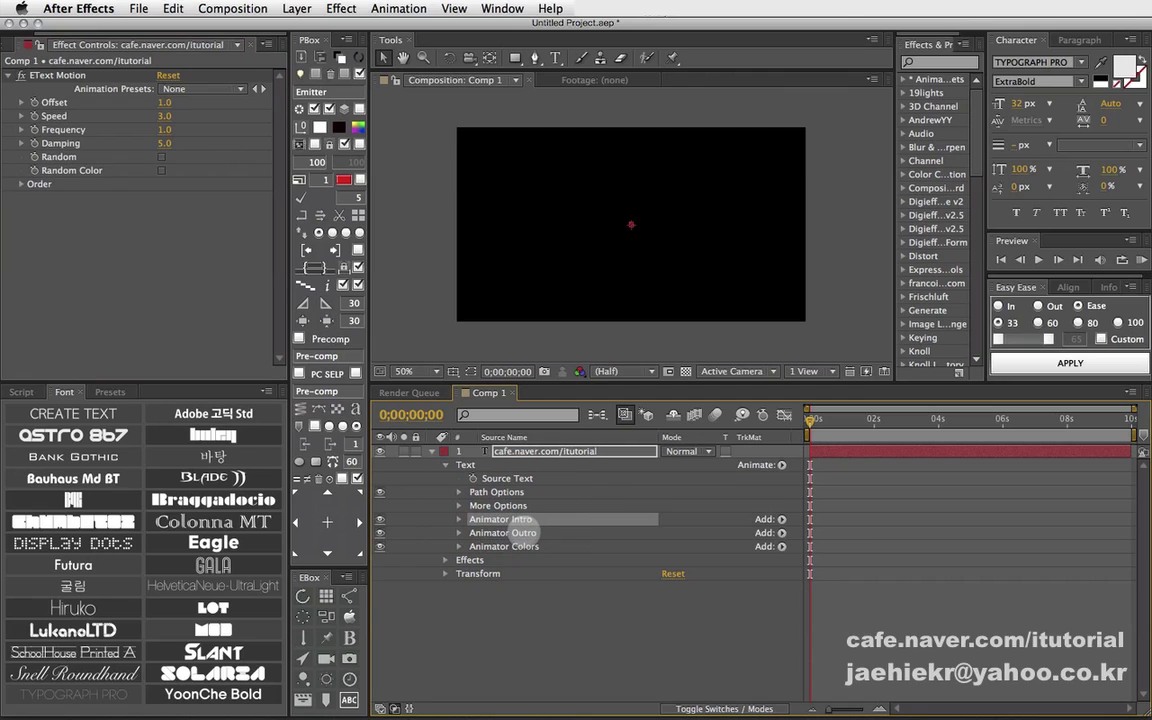
left_click(522, 532)
left_click(520, 546)
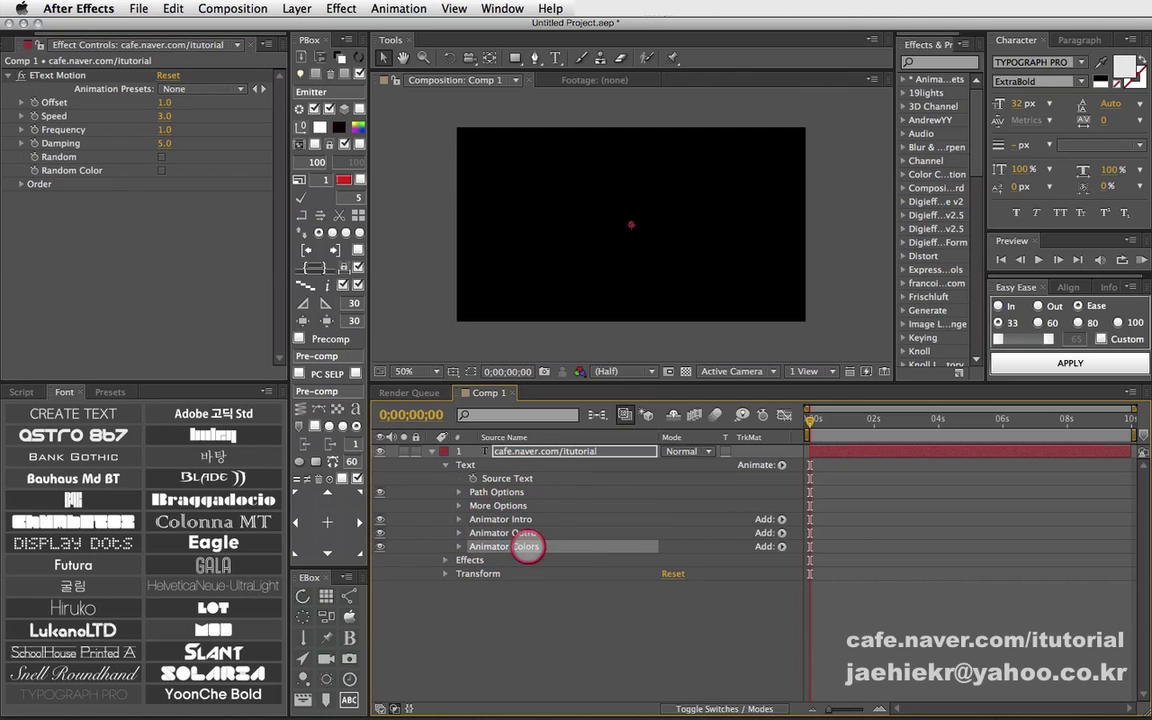
left_click(490, 519)
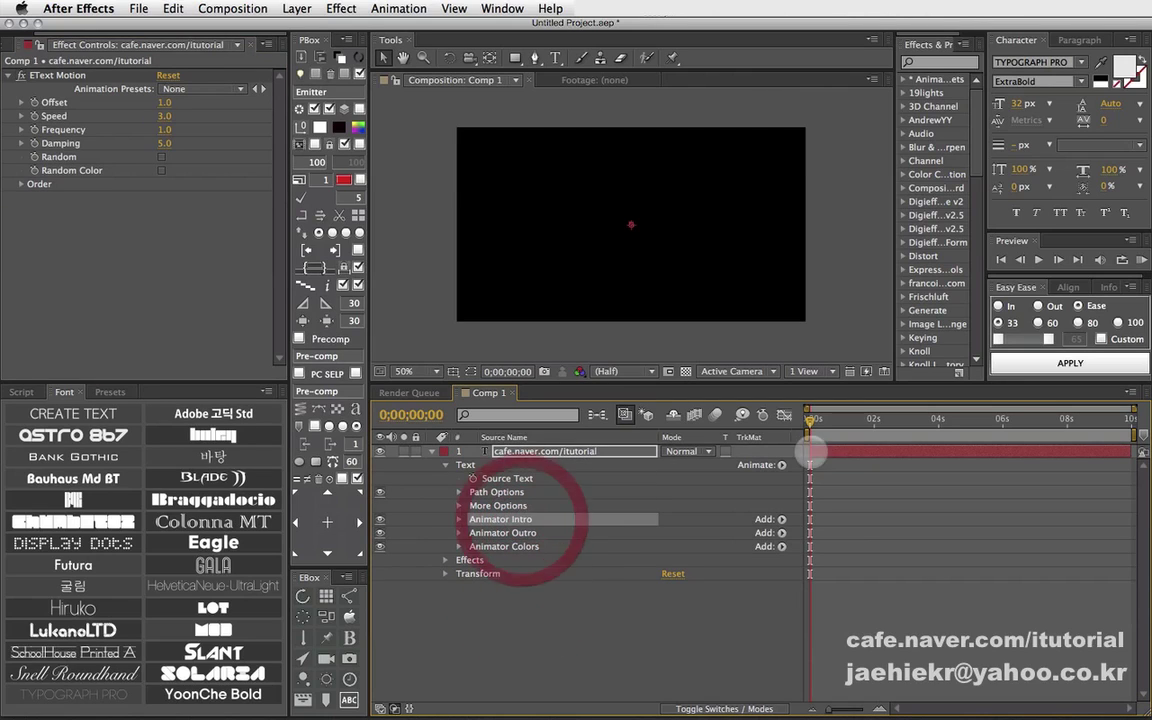
Step: Trim the text layer's end at 0;00;06;29 and its start to about 1.5 seconds, and slide it back to the composition start
left_click_drag(815, 420, 1036, 450)
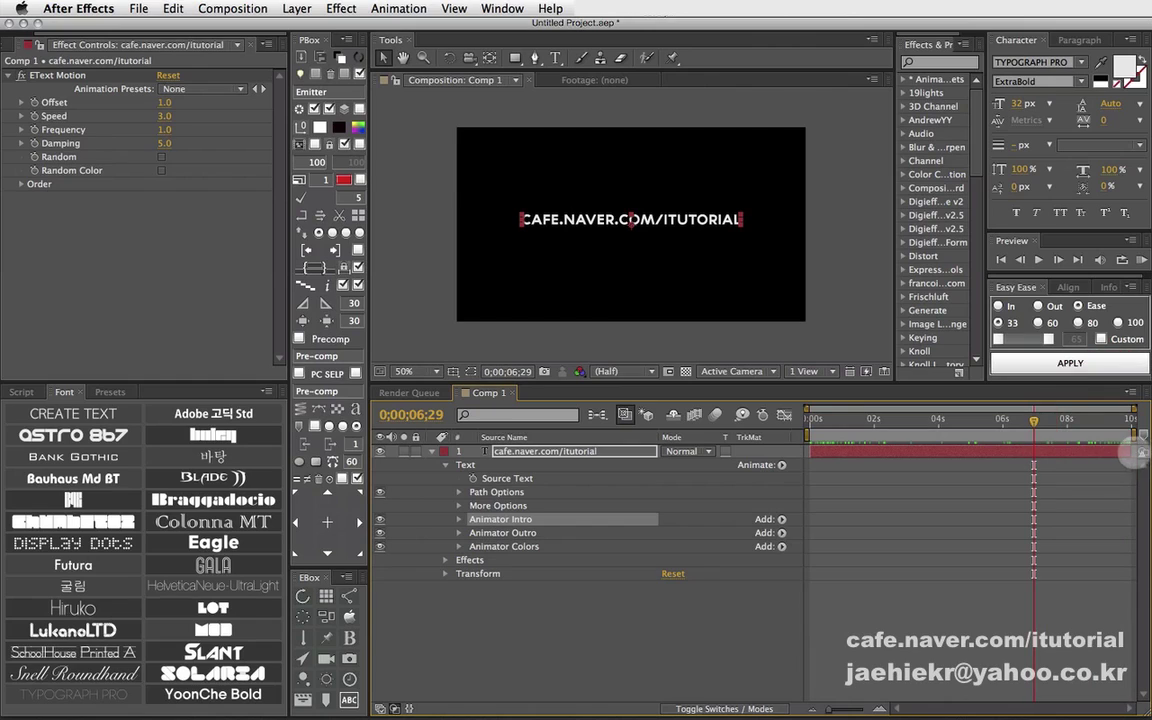
left_click_drag(1133, 452, 1036, 450)
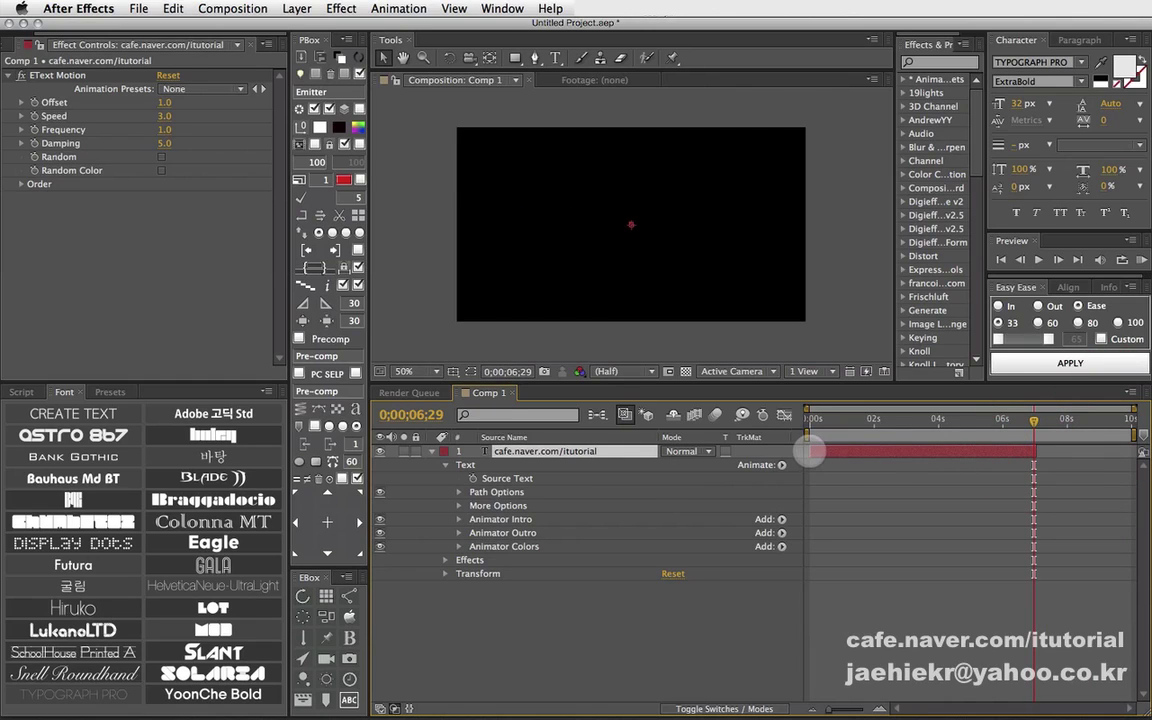
left_click_drag(812, 451, 1002, 415)
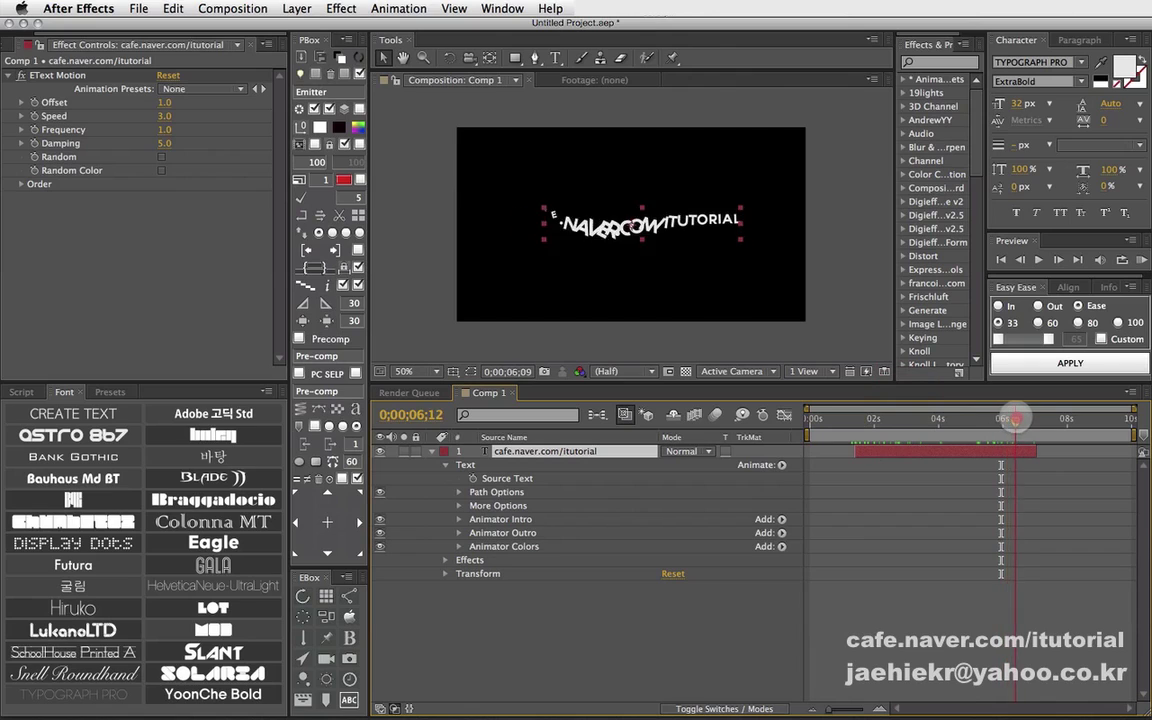
left_click_drag(866, 451, 818, 452)
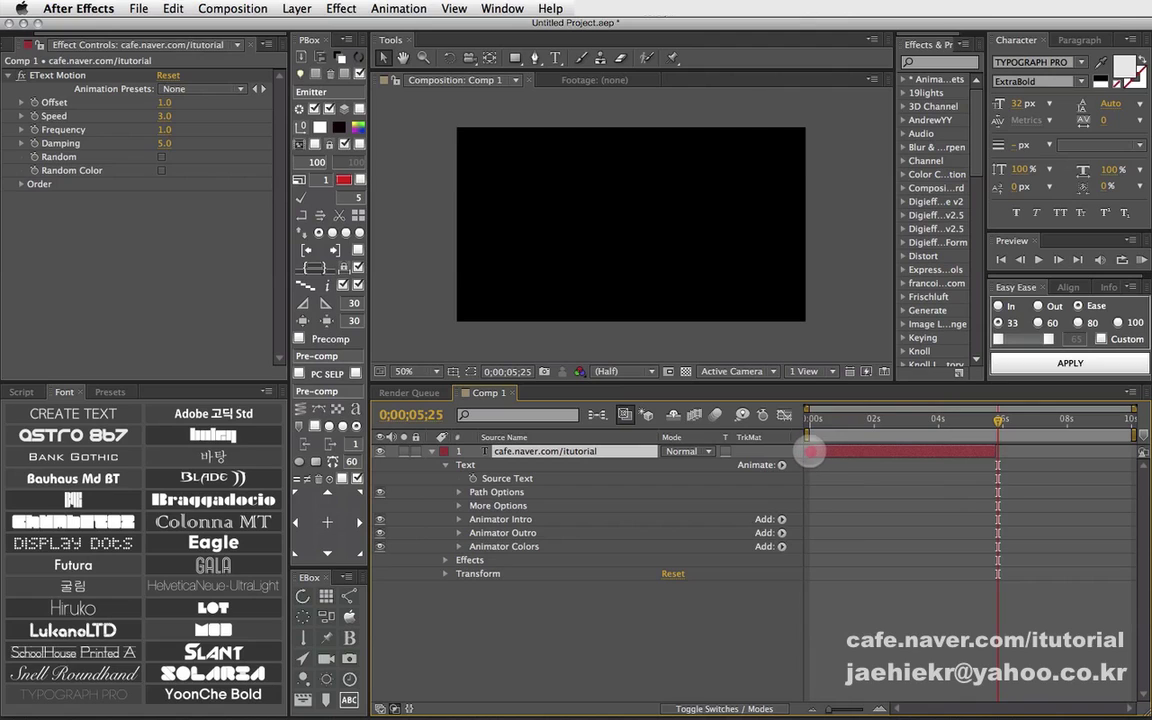
Step: Preview the text's letter-by-letter intro animation from the composition start to 0;00;00;28
left_click(808, 418)
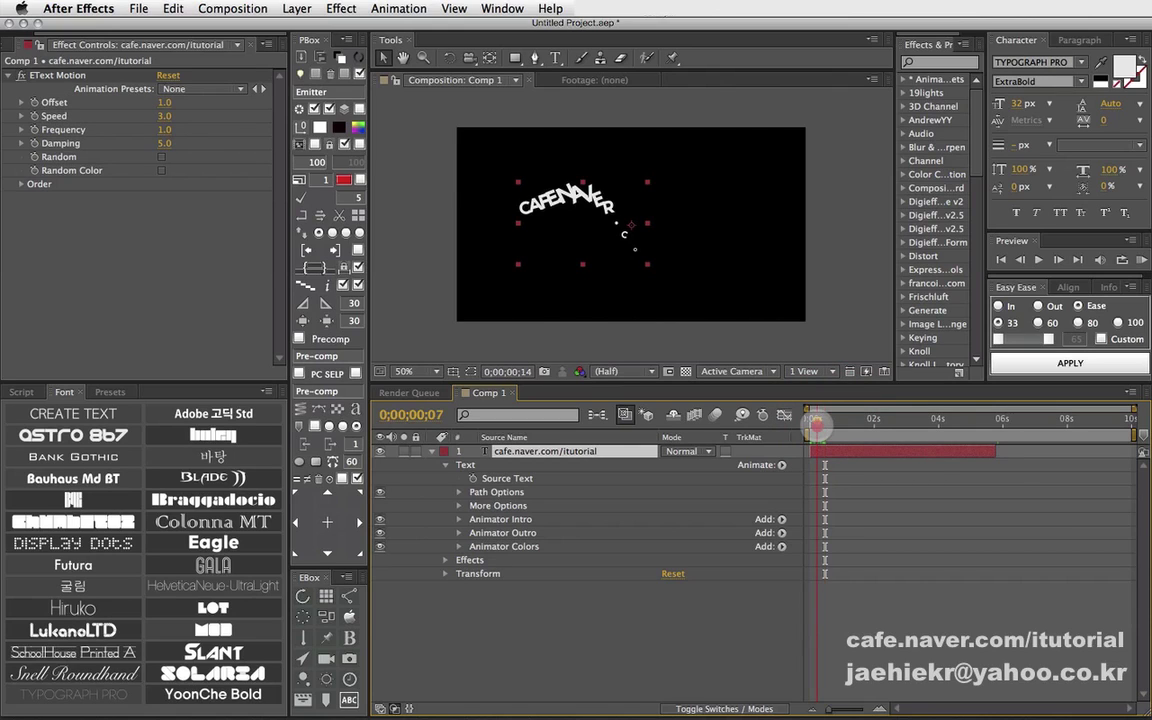
left_click_drag(816, 425, 831, 424)
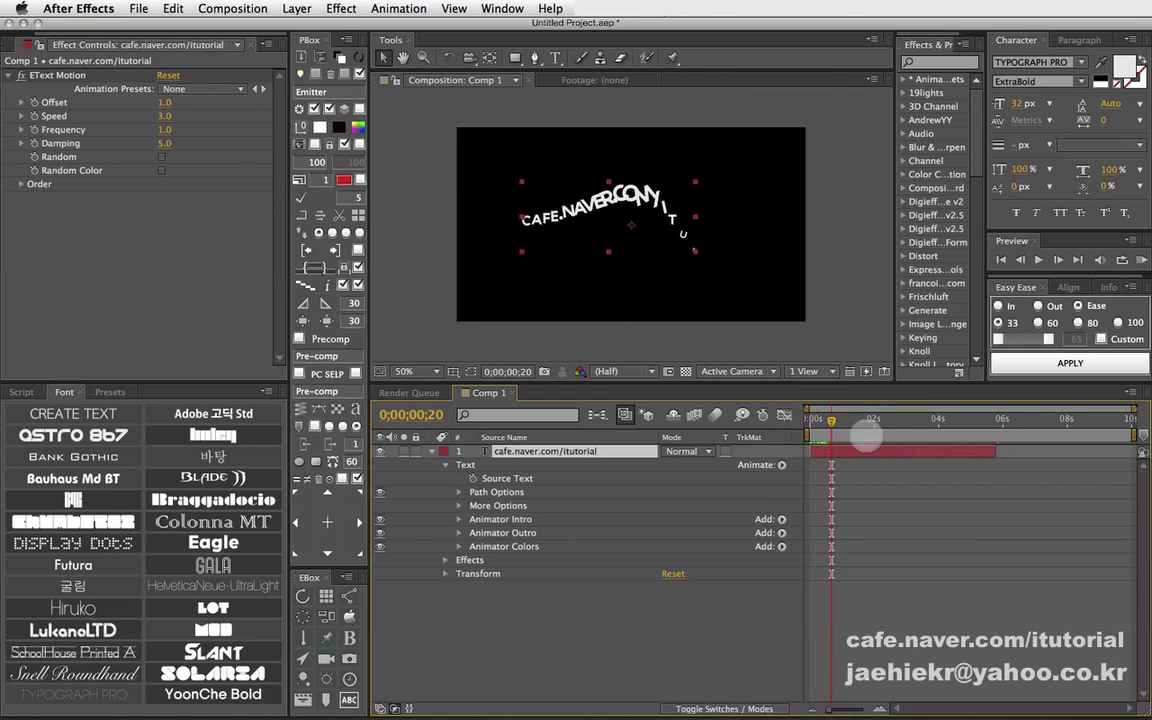
left_click_drag(815, 420, 840, 420)
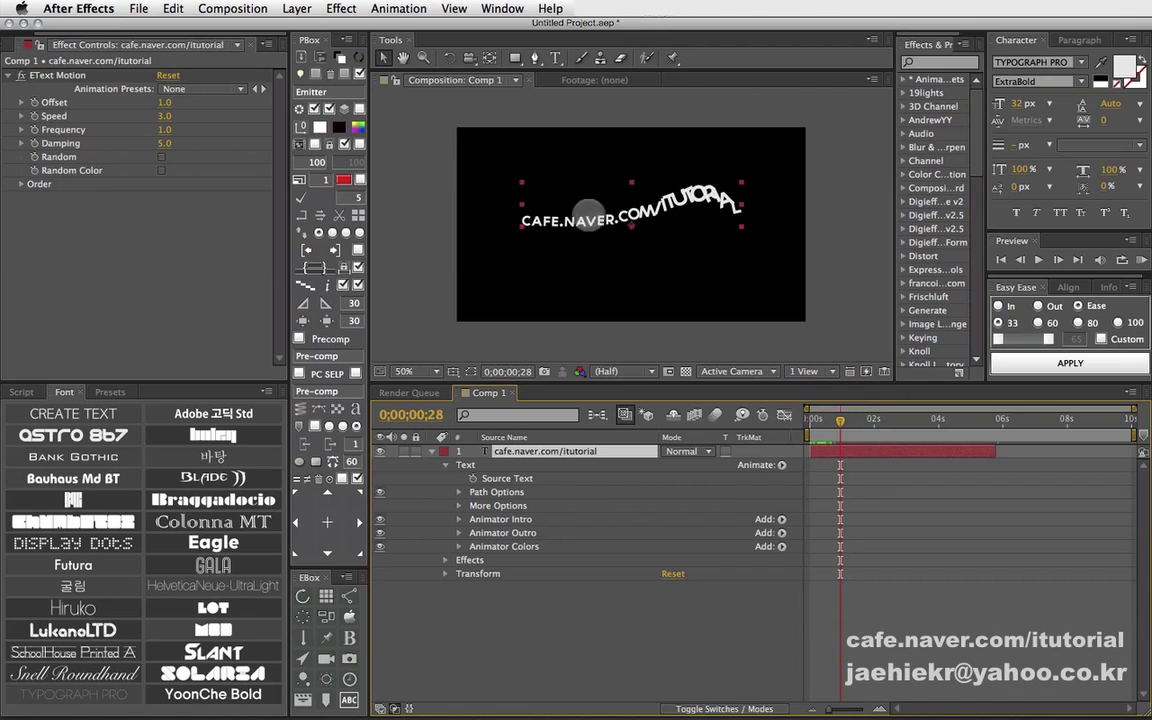
Step: Set the EText Motion Offset to 0.5 and preview the intro up to 0;00;00;16
left_click(166, 102)
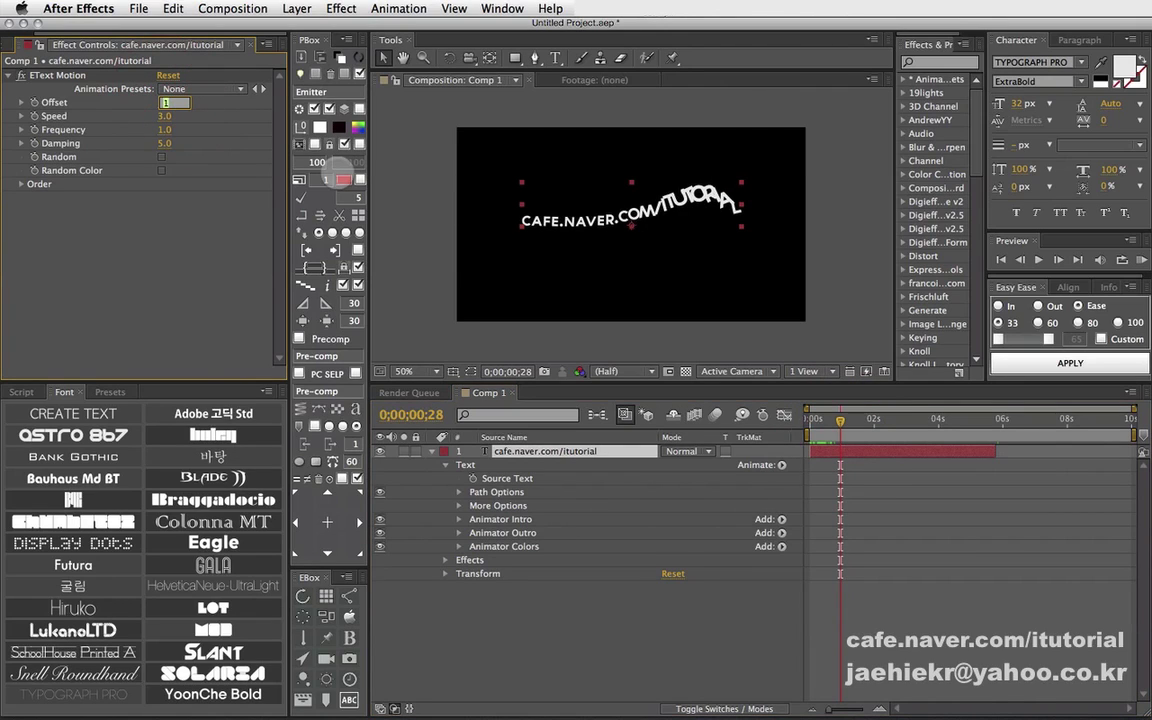
key("Return")
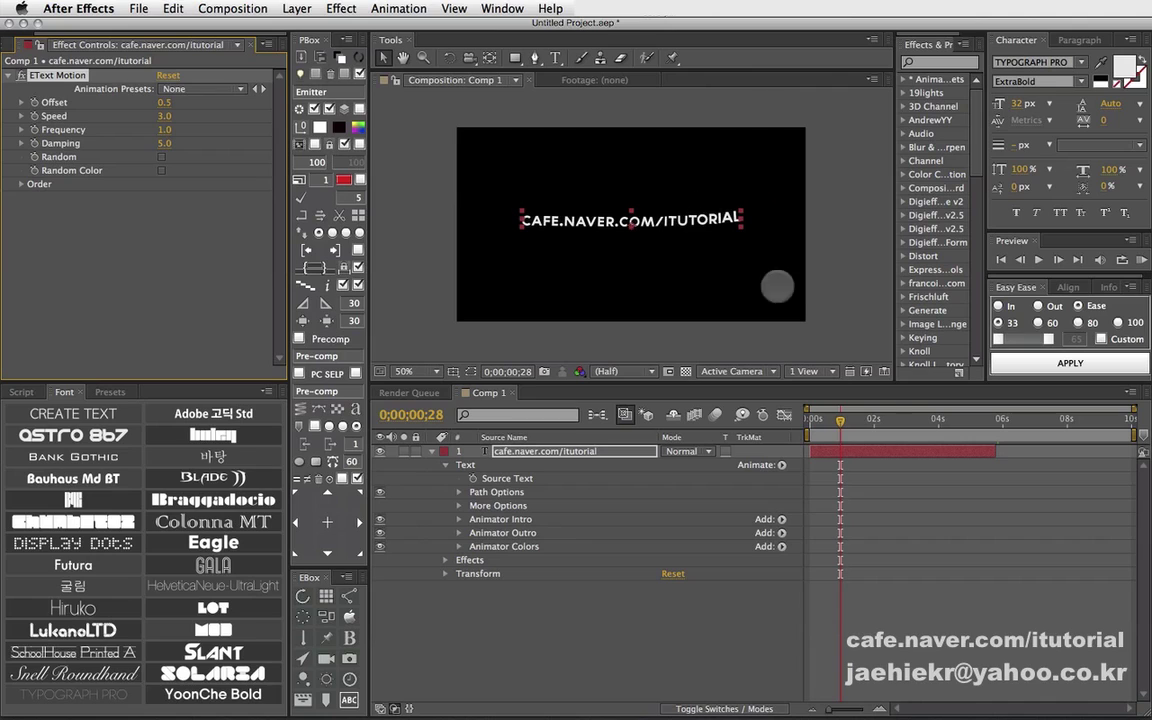
left_click_drag(818, 424, 826, 420)
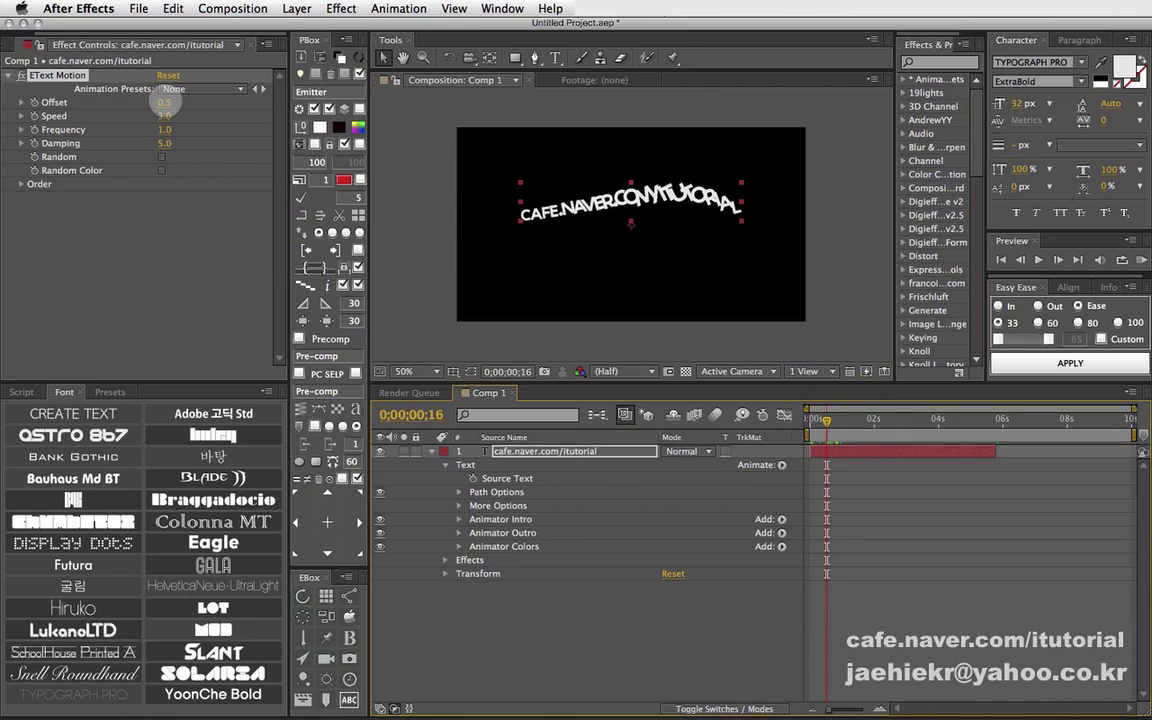
Step: Set the EText Motion Offset to 3 and preview the intro up to 0;00;01;20
left_click(165, 102)
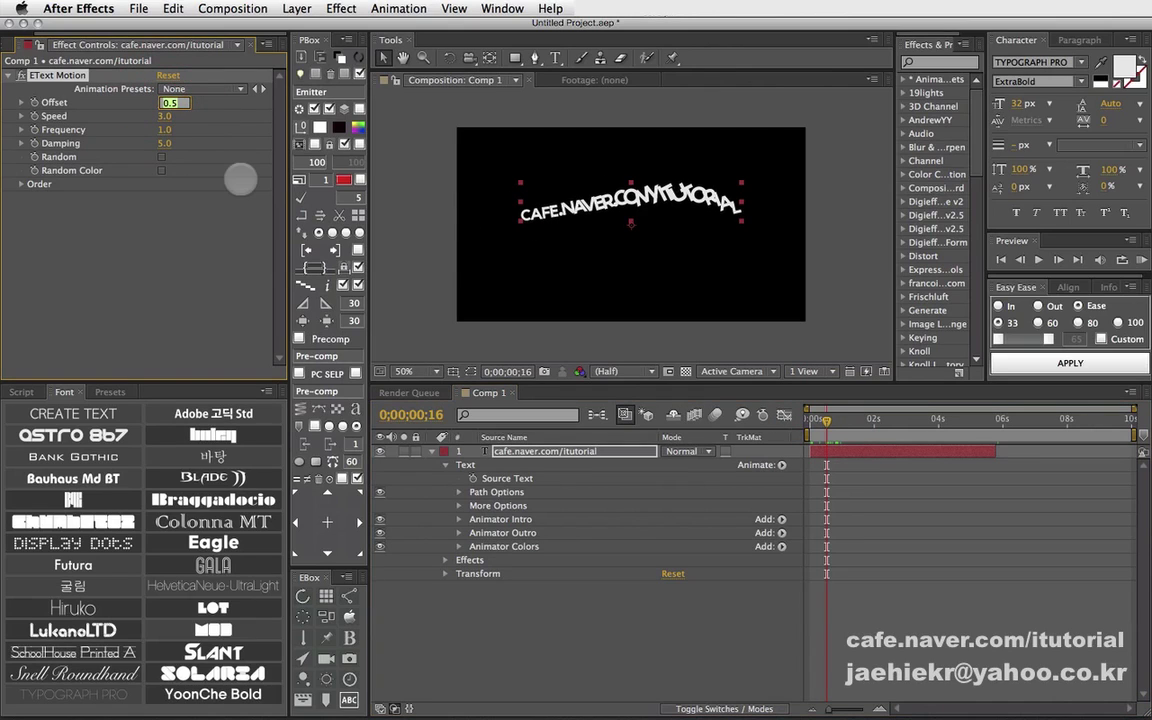
key("Return")
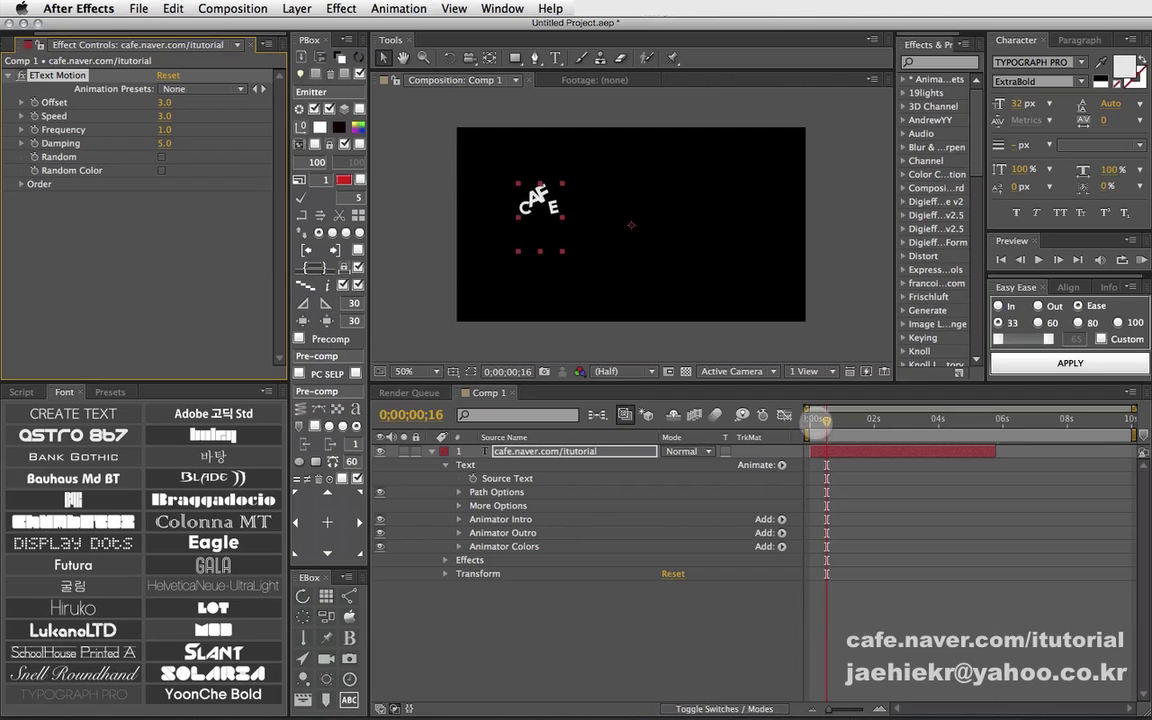
left_click_drag(817, 420, 866, 421)
Step: Set the EText Motion Offset to 1 and preview the intro up to 0;00;00;26
left_click(164, 102)
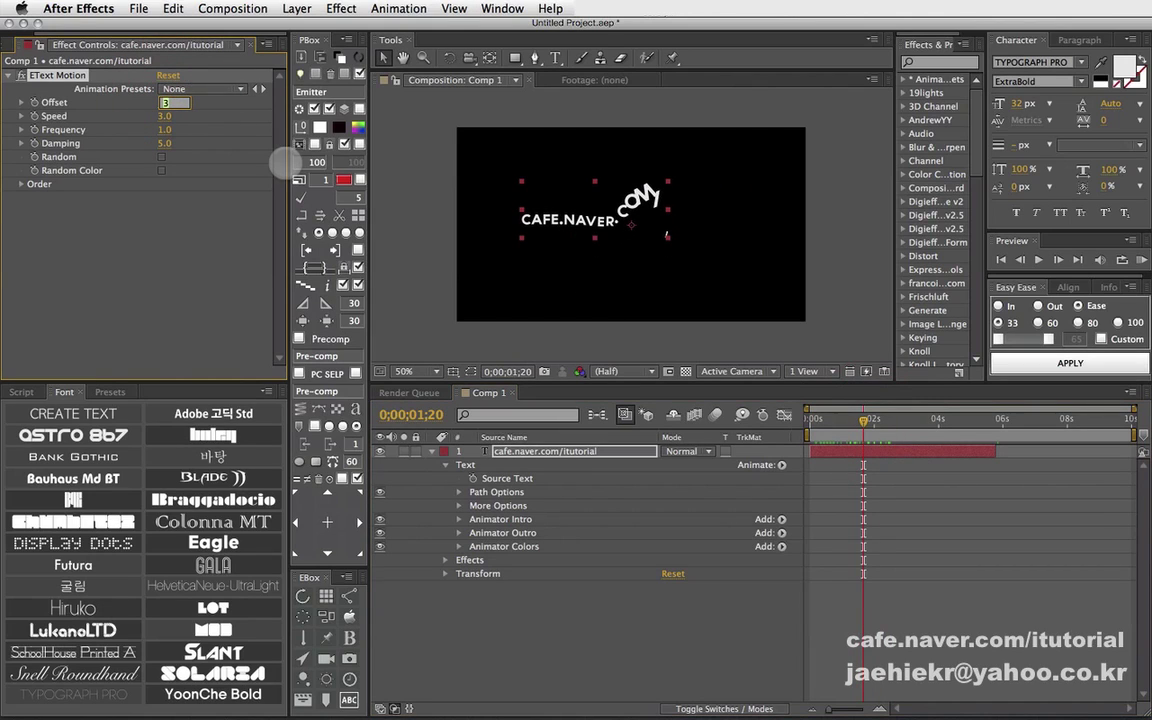
type("1")
key("Return")
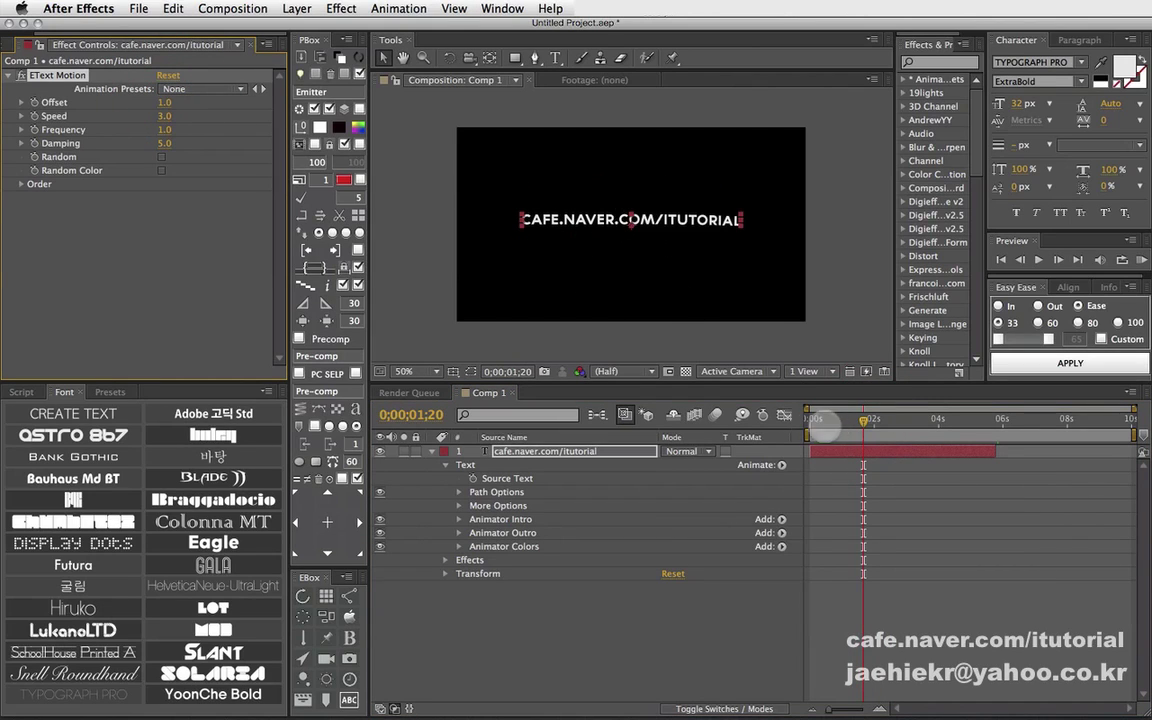
left_click_drag(812, 420, 838, 421)
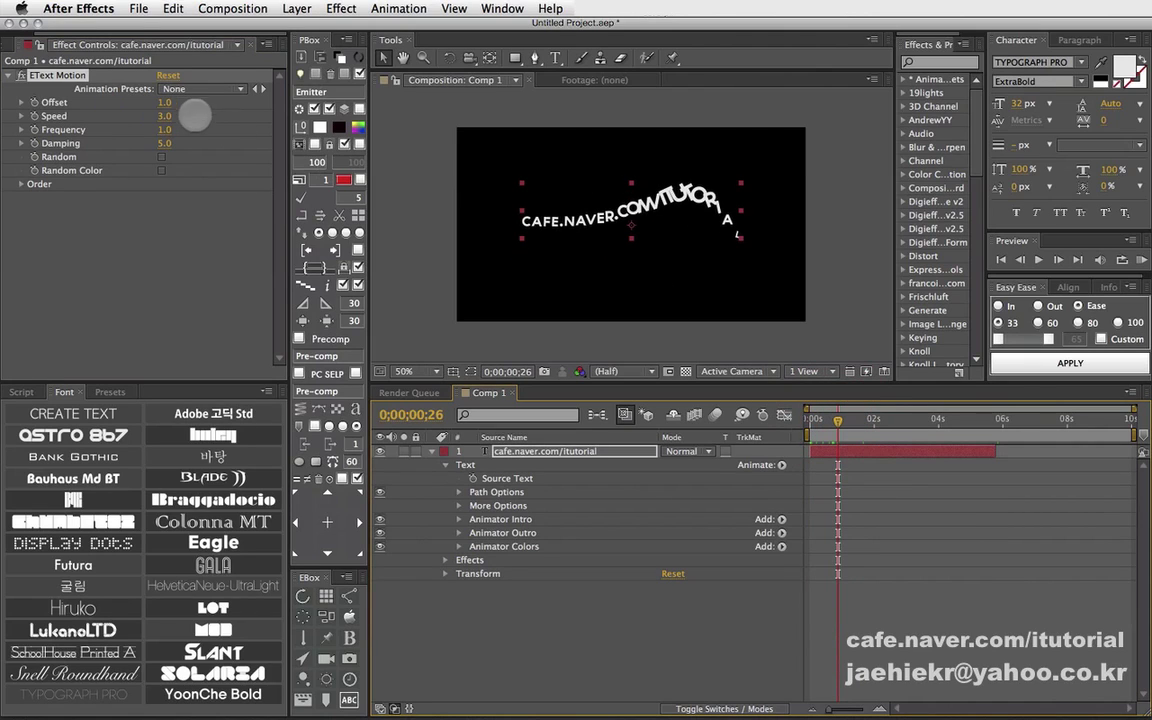
Step: Set the EText Motion Offset to 4 and preview the intro up to 0;00;00;21
left_click(165, 102)
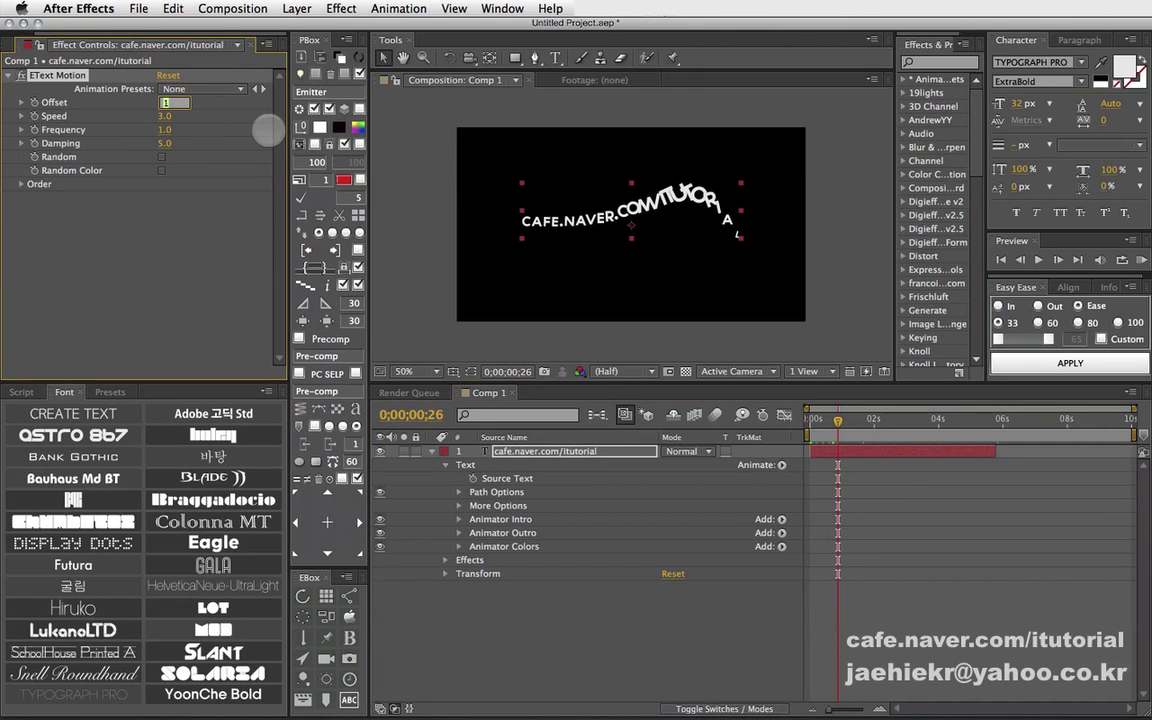
type("4")
key("Return")
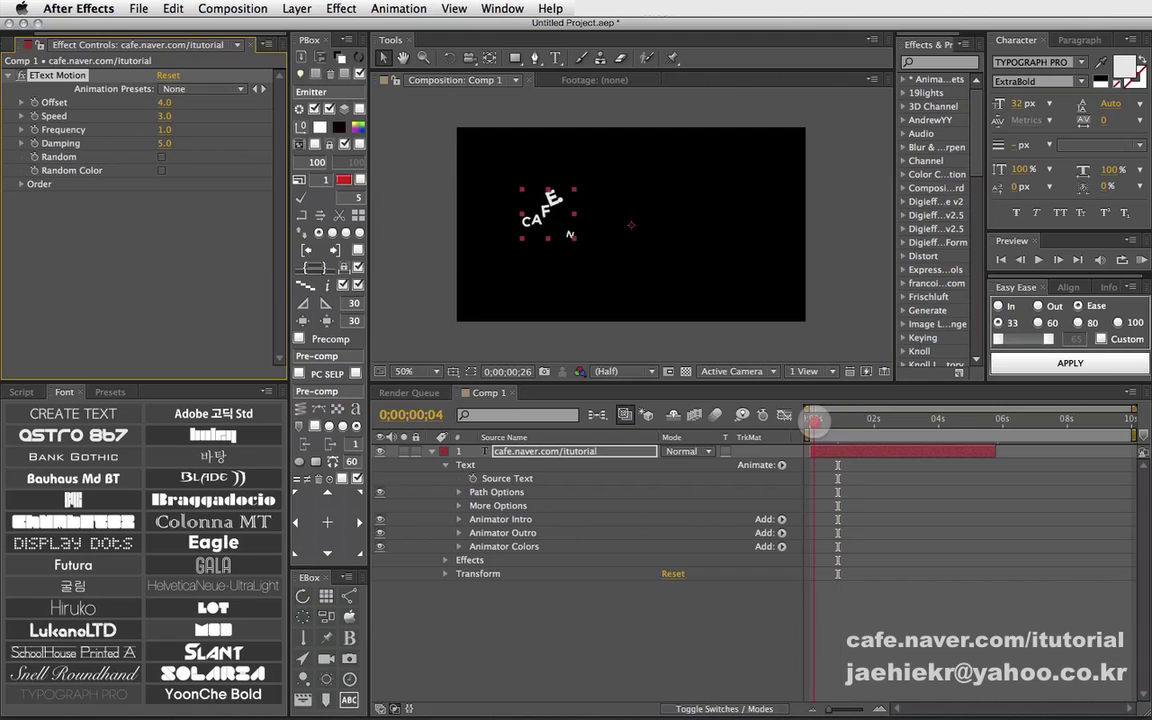
left_click(826, 419)
mouse_move(826, 419)
left_mouse_down()
mouse_move(860, 416)
mouse_move(831, 415)
left_mouse_up()
Step: Set the EText Motion Offset to 1 and preview the intro up to 0;00;00;22
left_click(166, 102)
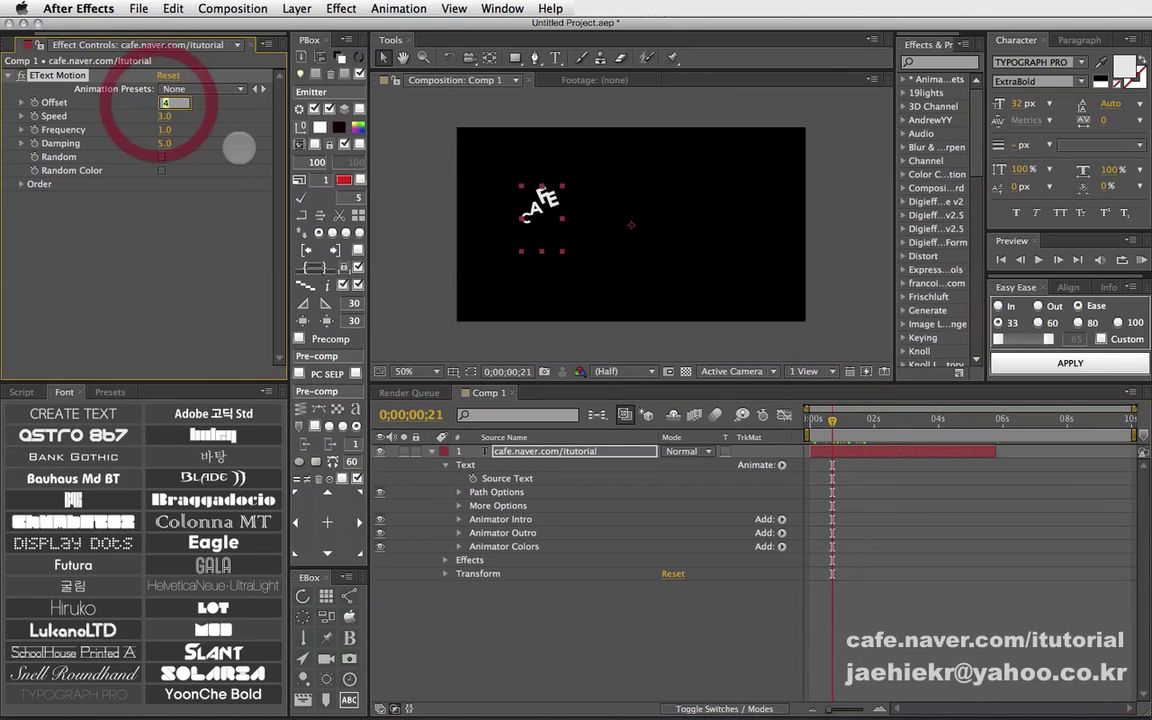
type("1")
key("Return")
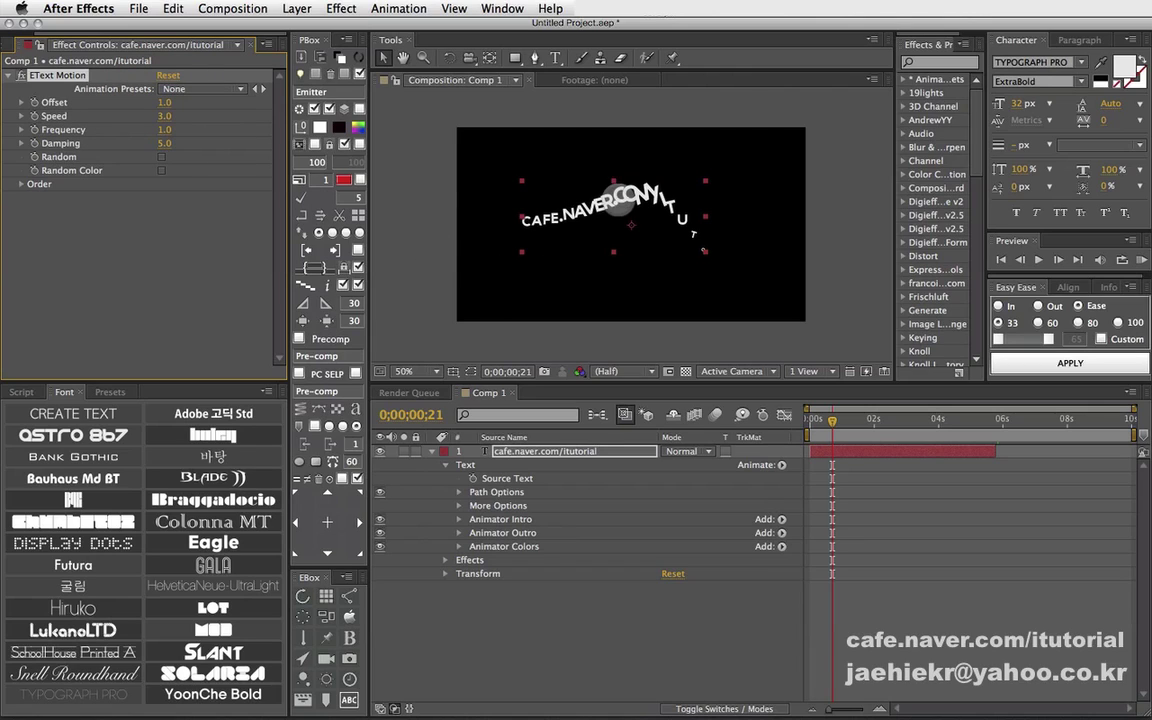
left_click_drag(816, 421, 834, 420)
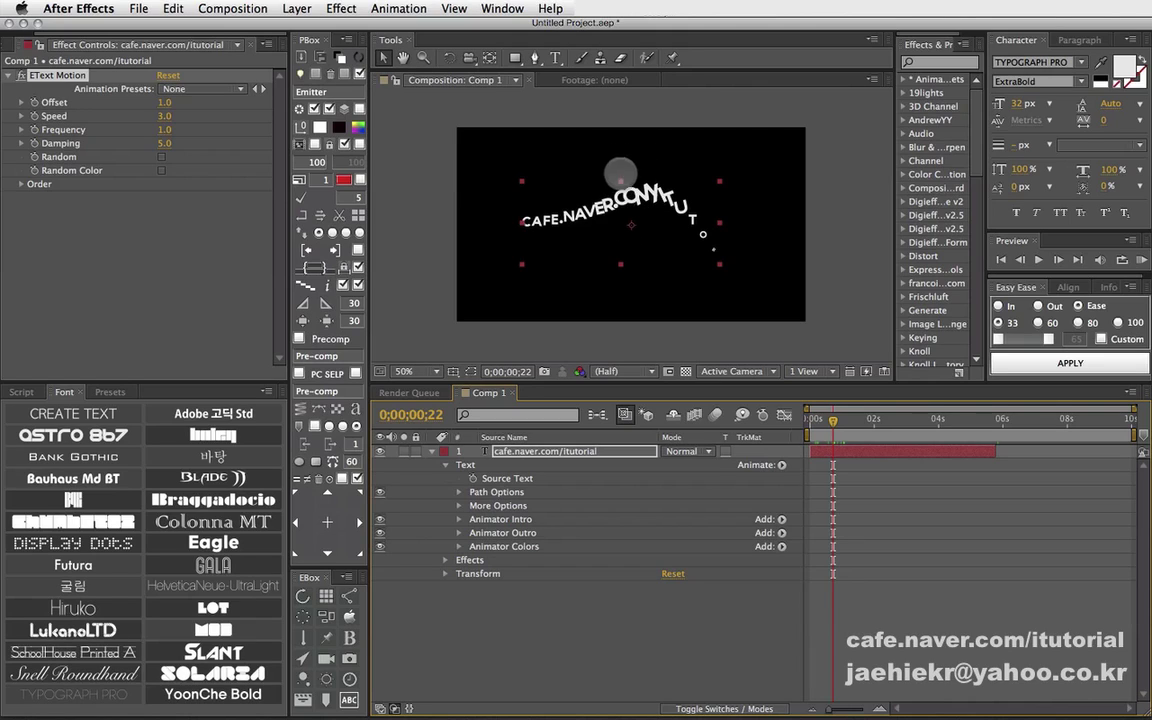
Step: Set the EText Motion Speed to 5 and preview the intro bounce up to 0;00;00;26
left_click(165, 116)
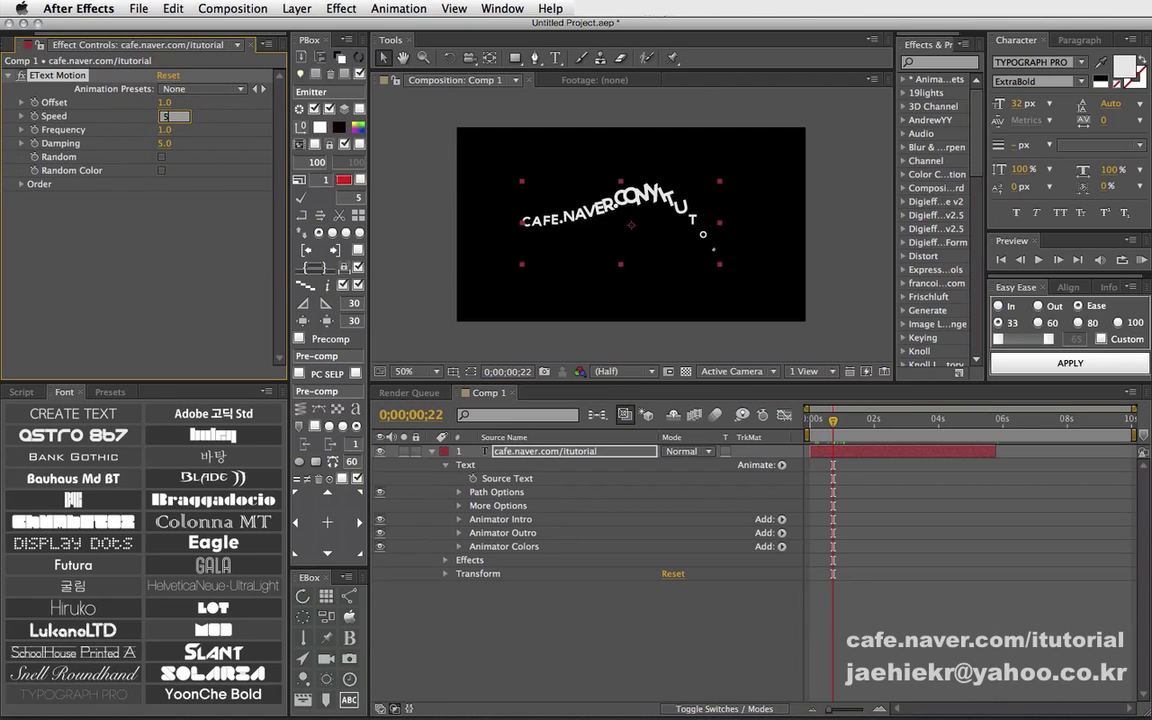
type("5")
key("Return")
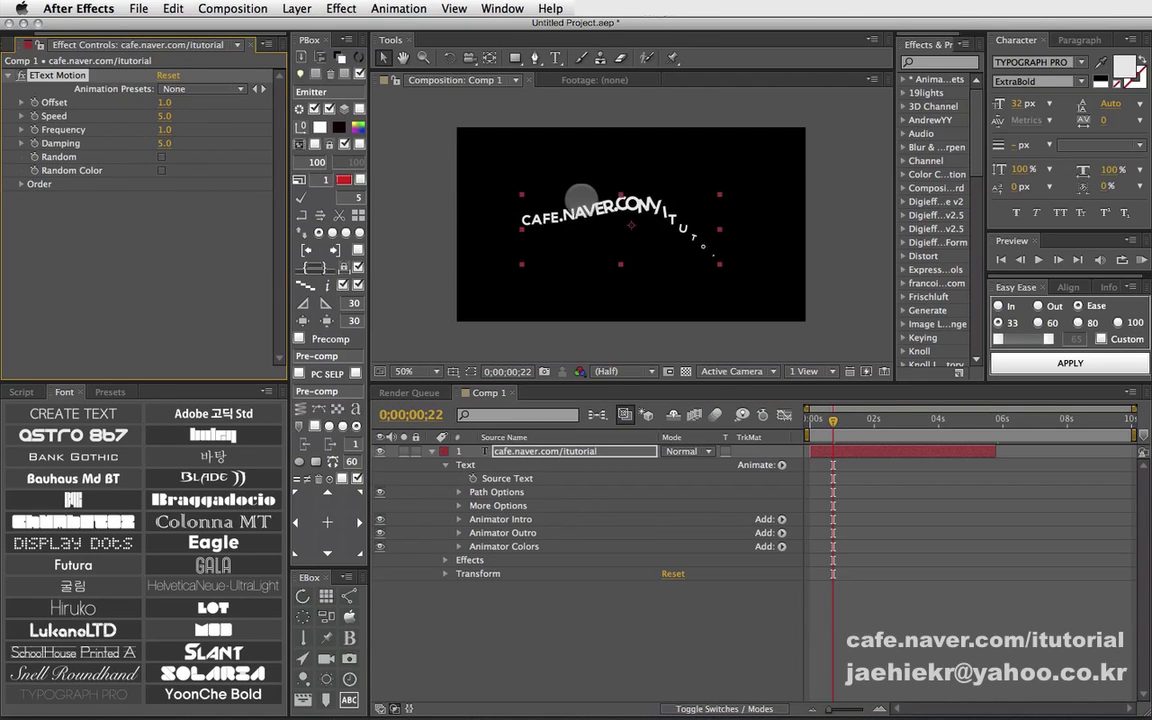
key("space")
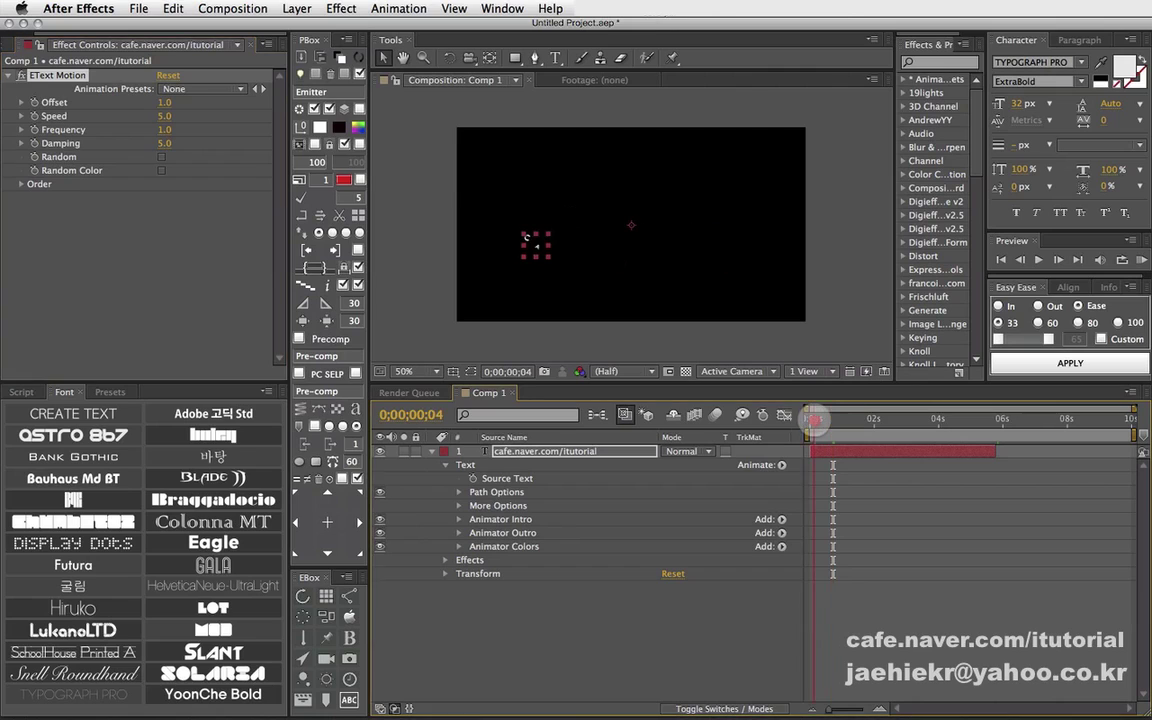
left_click_drag(834, 420, 838, 420)
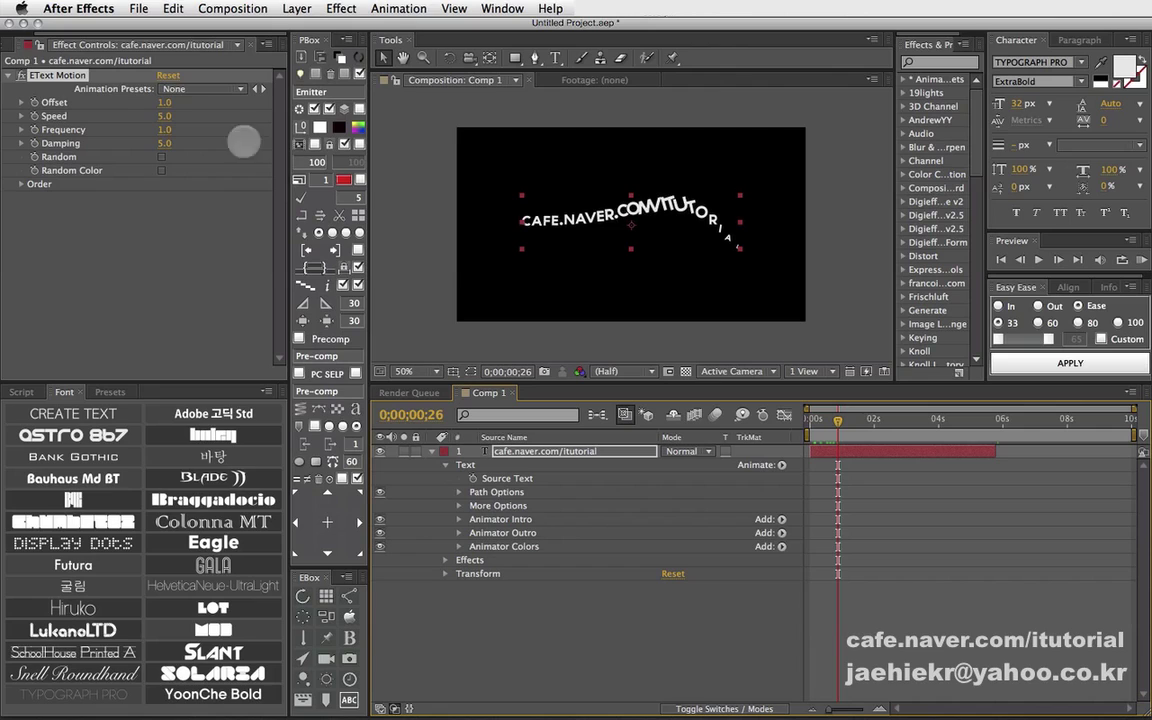
Step: Set the EText Motion Speed to 2 and preview the intro bounce up to 0;00;00;27
left_click(164, 116)
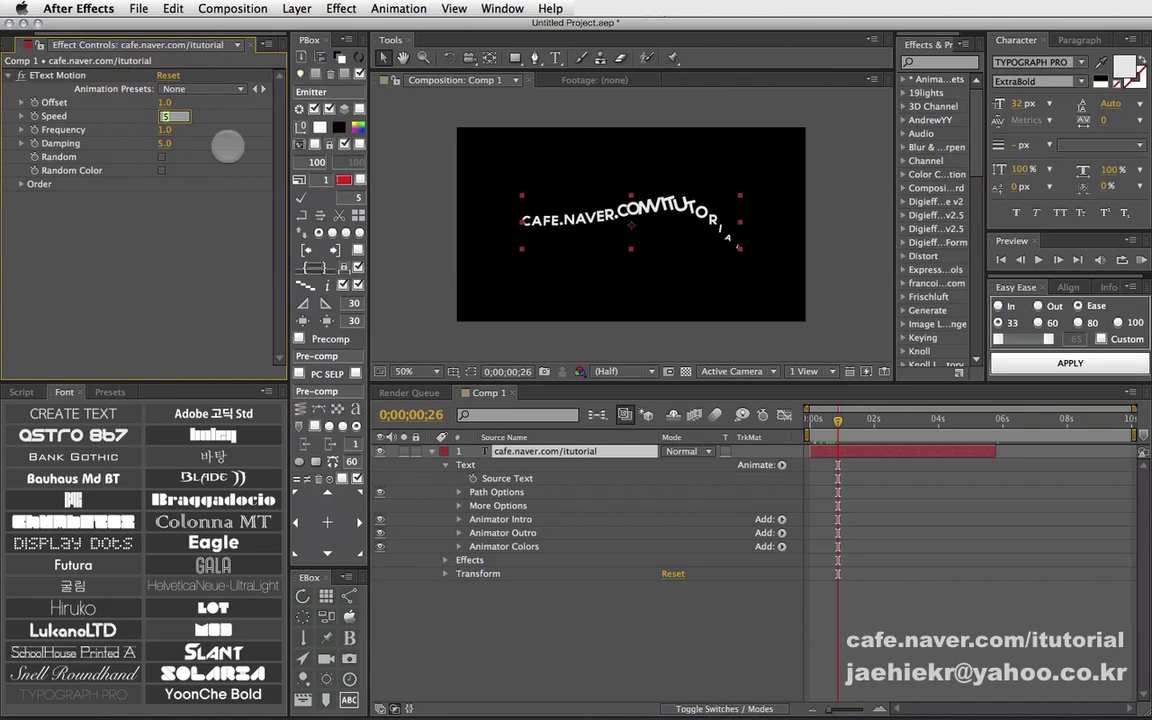
key("Return")
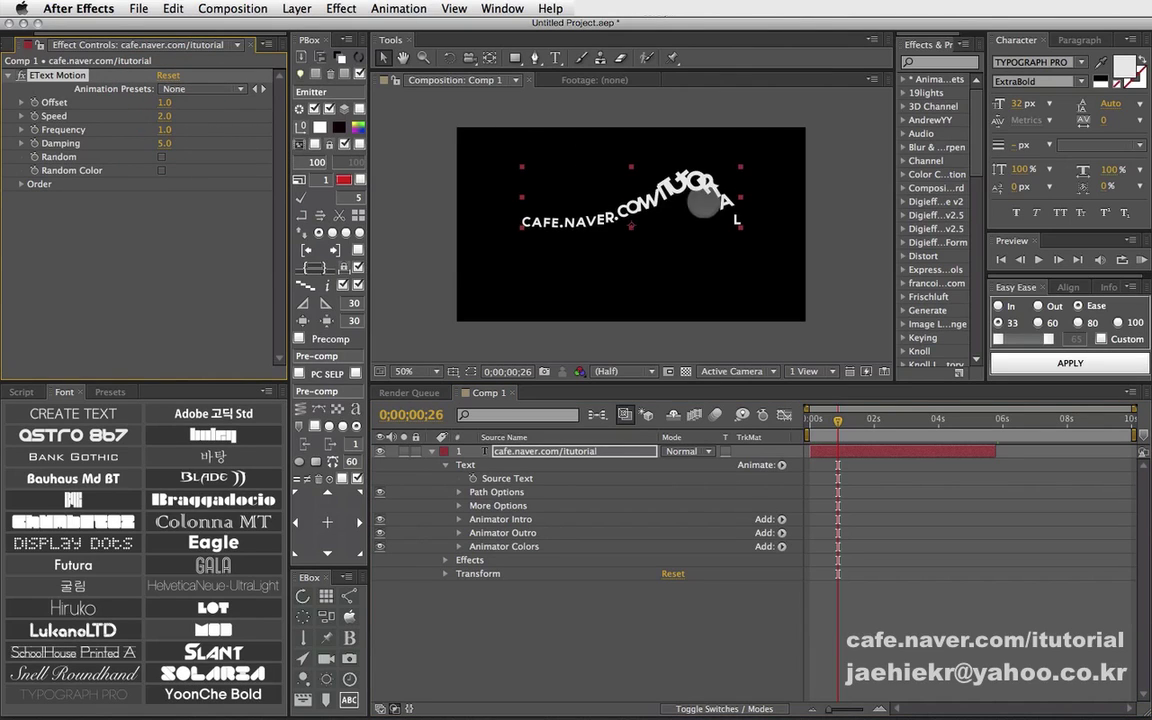
left_click_drag(824, 423, 838, 423)
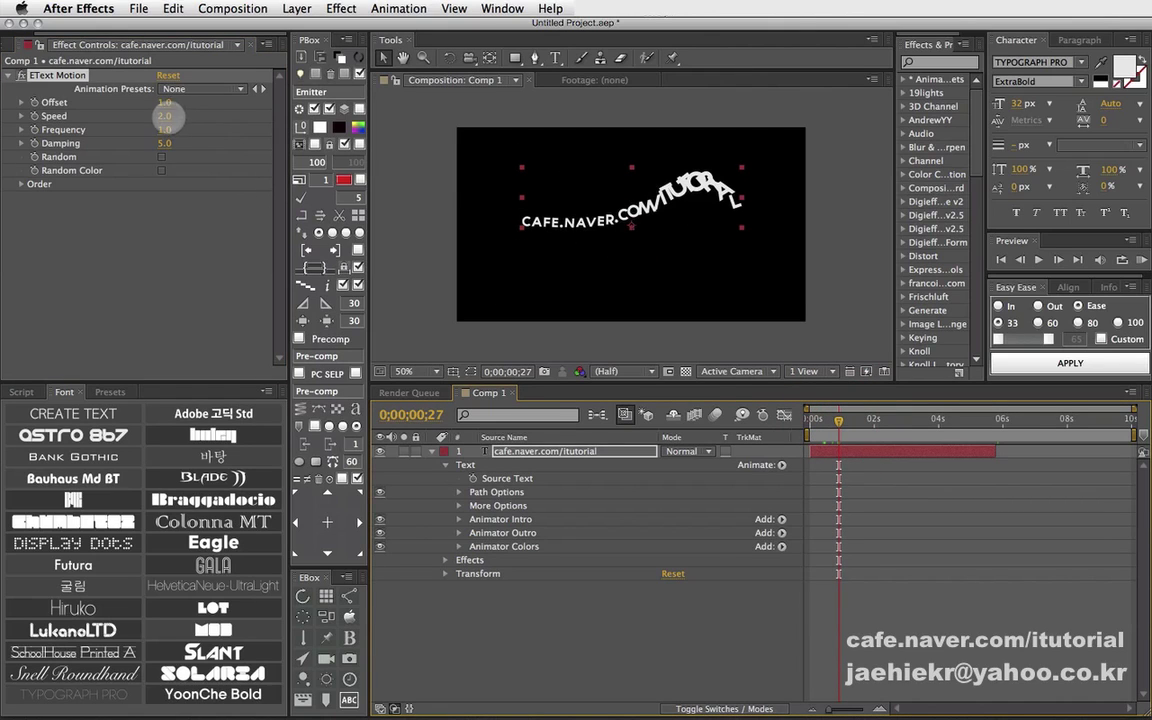
Step: Set the EText Motion Speed to 1 and preview the intro bounce up to 0;00;00;19
left_click(165, 116)
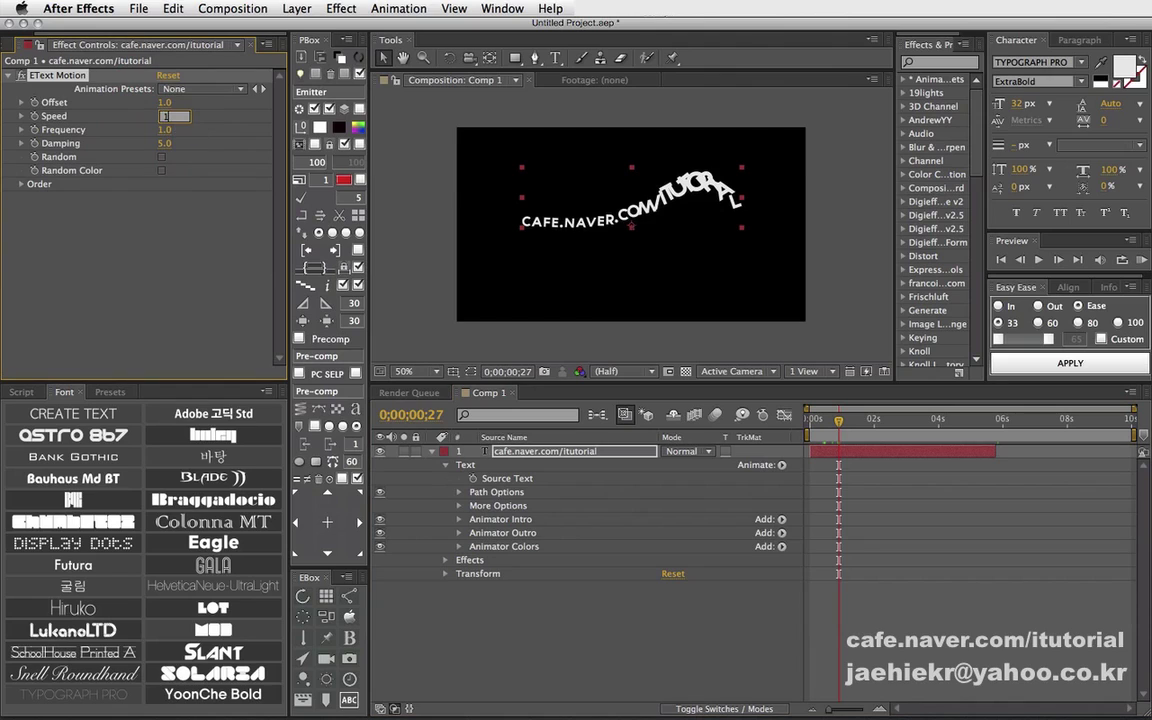
key("Return")
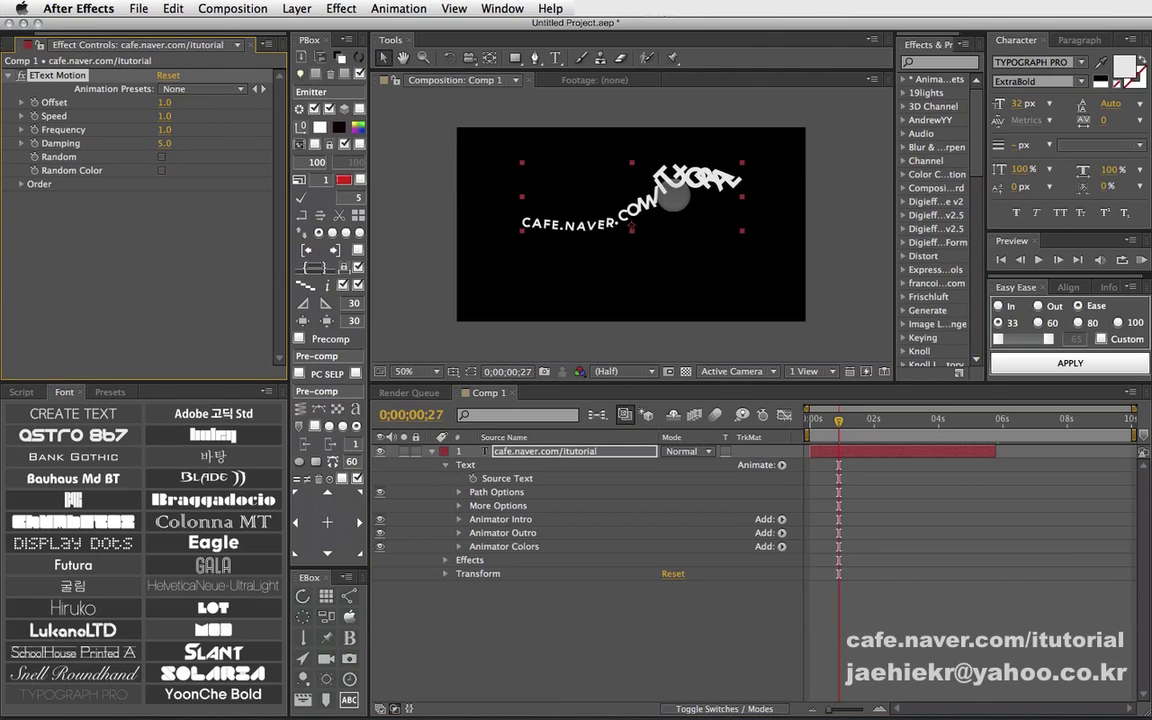
mouse_move(818, 428)
left_mouse_down()
mouse_move(850, 420)
mouse_move(829, 421)
left_mouse_up()
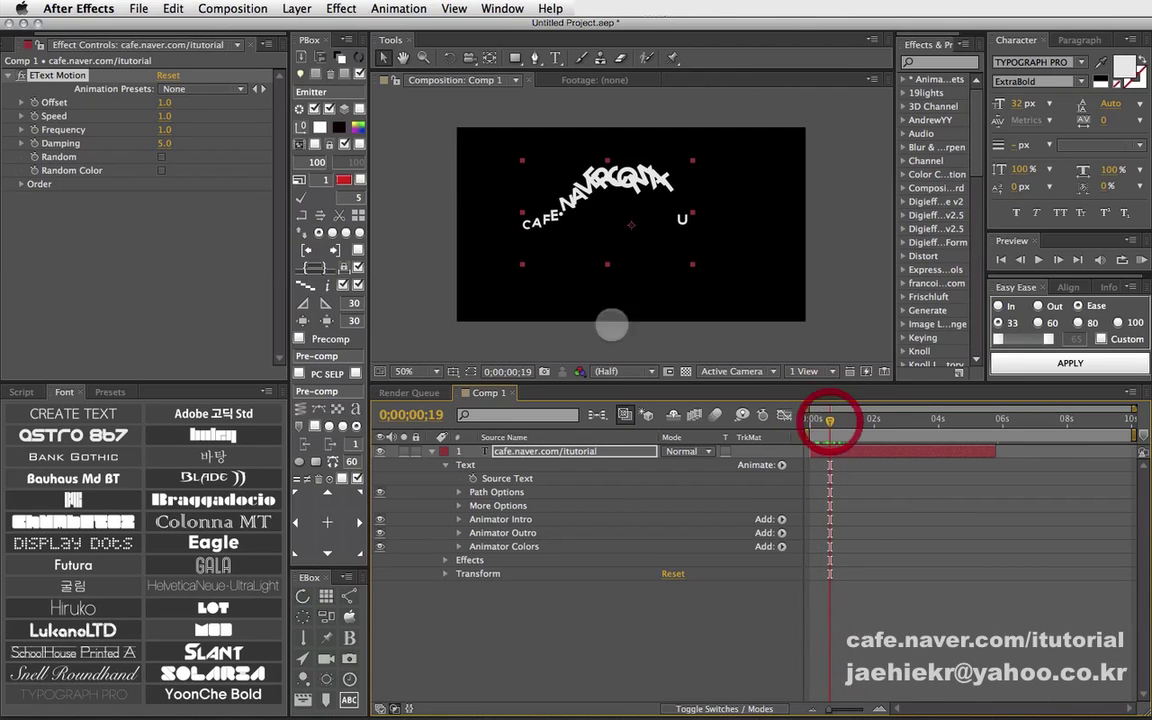
Step: Set the EText Motion Speed to 3 and preview the intro bounce up to 0;00;00;22
left_click(164, 116)
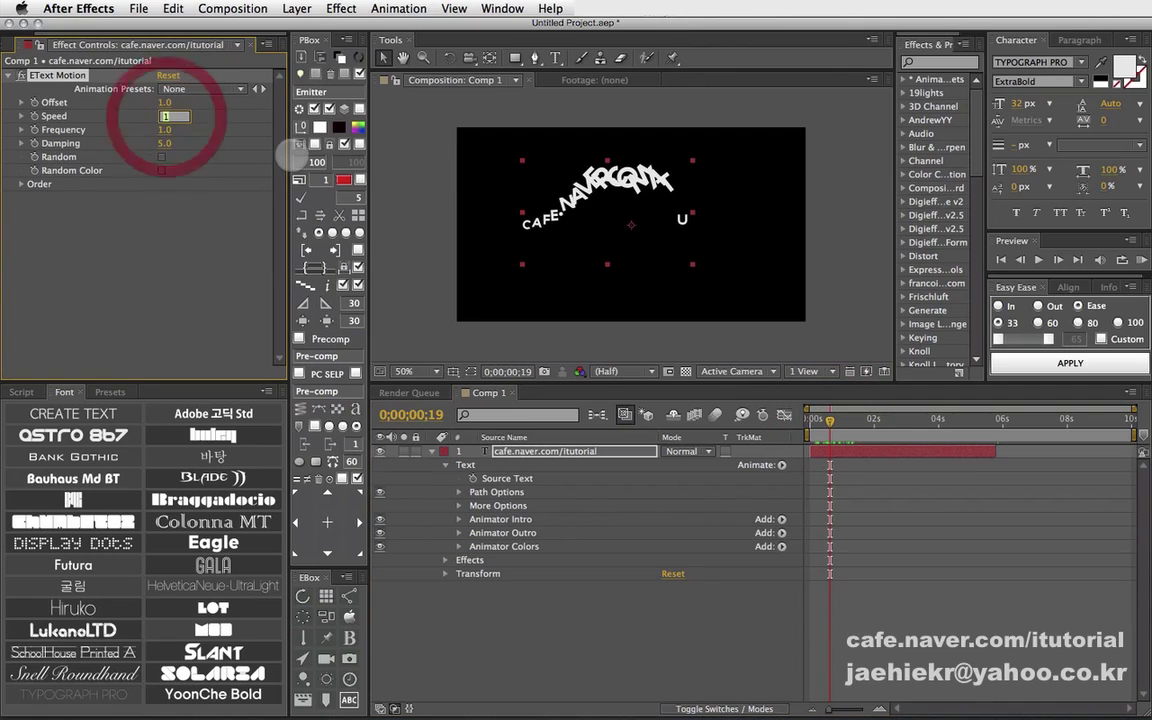
type("3")
left_click(263, 140)
left_click(830, 418)
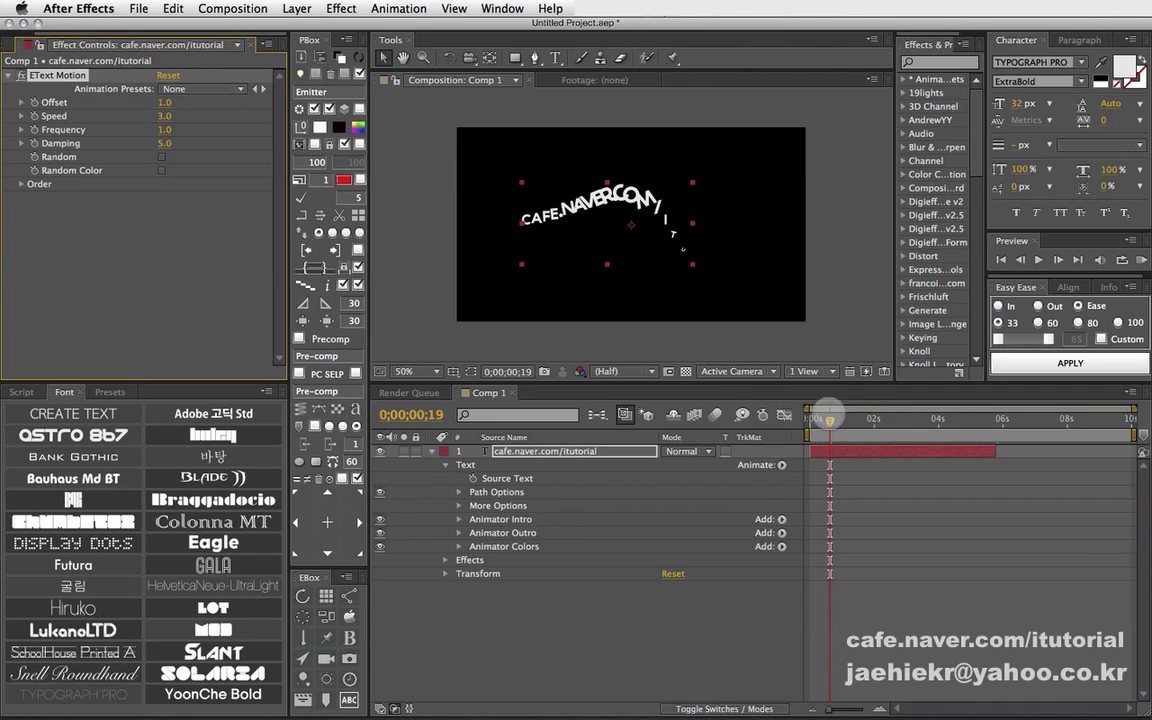
mouse_move(815, 418)
left_mouse_down()
mouse_move(868, 419)
mouse_move(832, 420)
left_mouse_up()
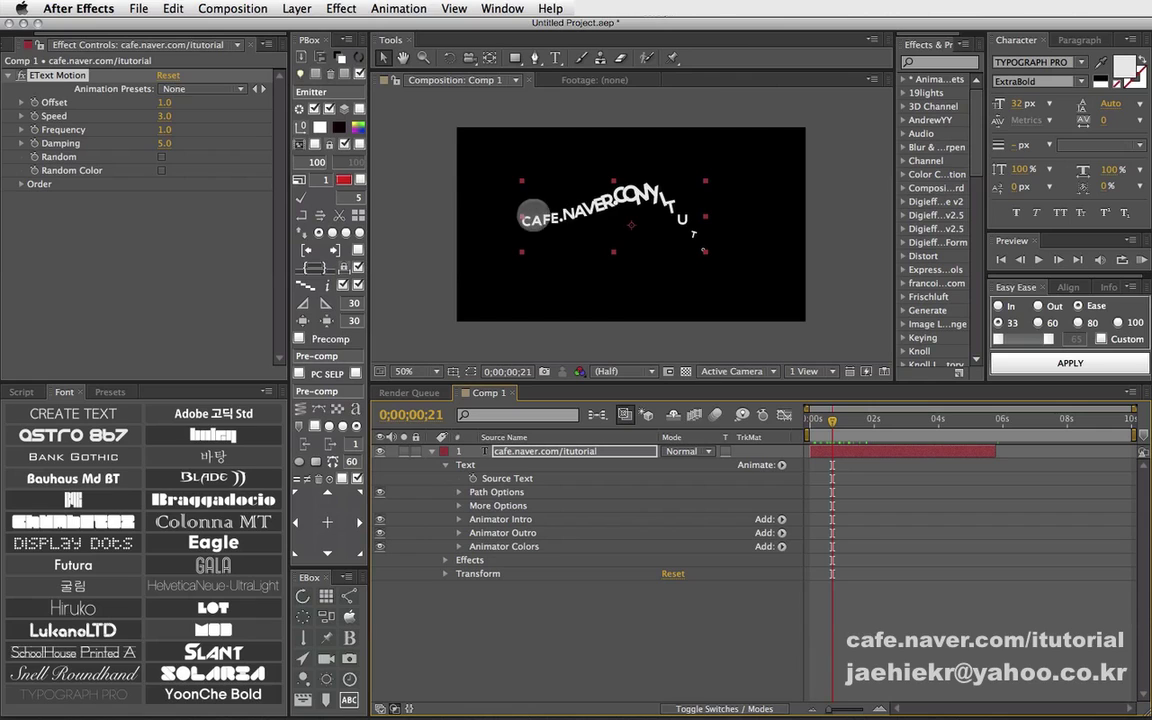
mouse_move(823, 420)
left_mouse_down()
mouse_move(810, 421)
mouse_move(848, 420)
mouse_move(833, 420)
left_mouse_up()
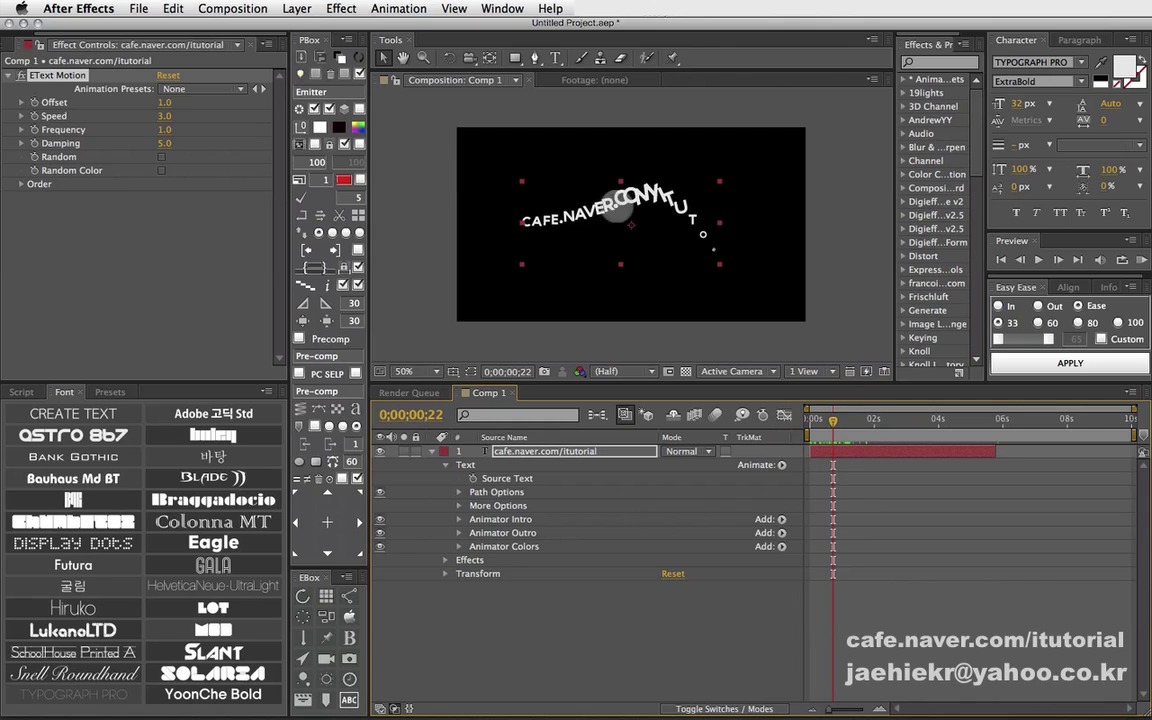
Step: Try EText Motion Frequency values of 3 and 5 on the text
left_click(165, 130)
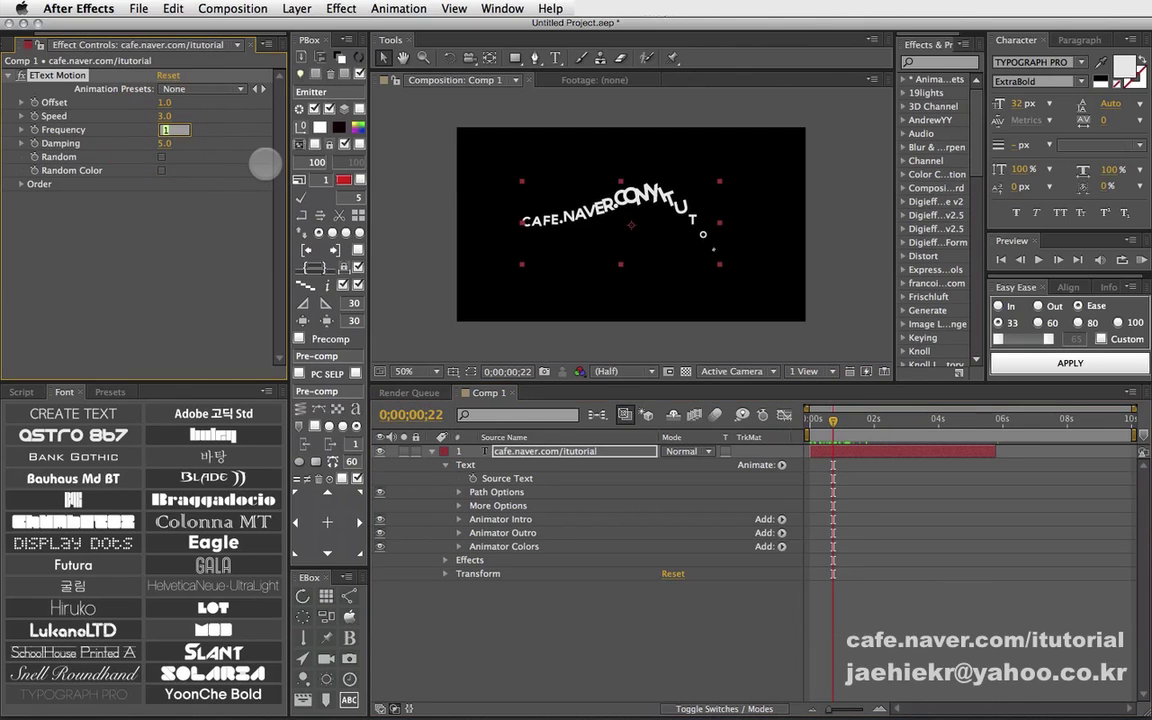
type("3")
key("Return")
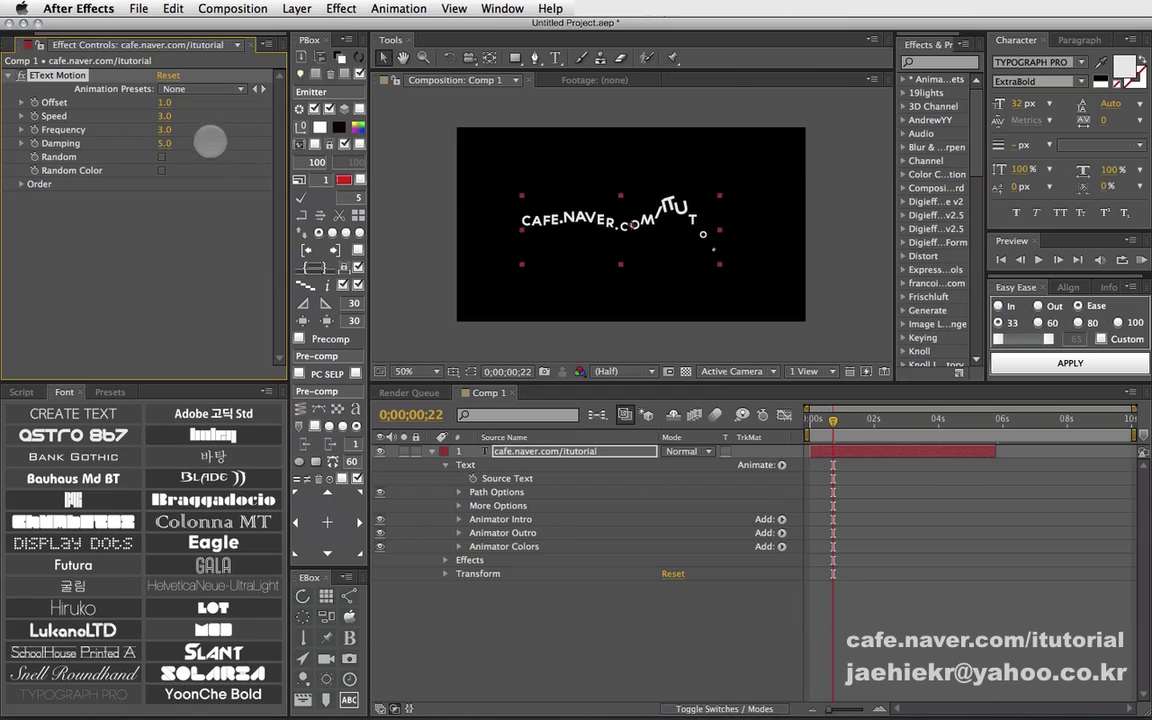
left_click(164, 130)
type("5")
key("Return")
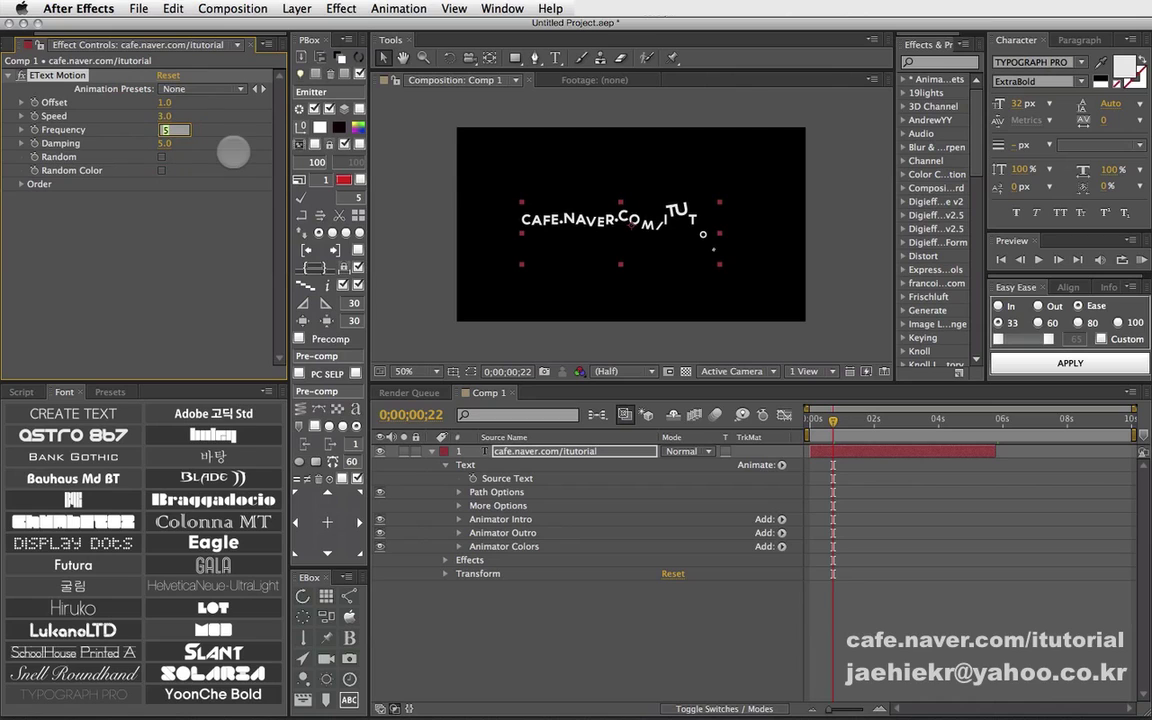
Step: Set the EText Motion Frequency to 2 and preview the intro up to 0;00;00;24
key("Return")
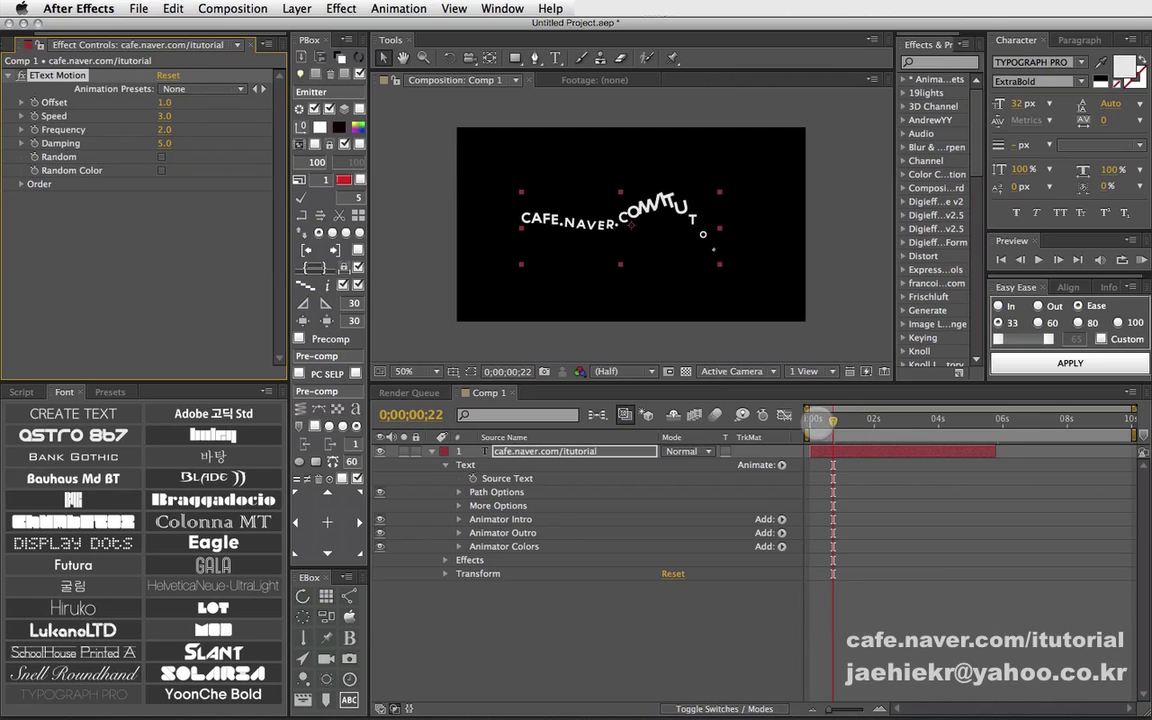
left_click_drag(815, 425, 835, 421)
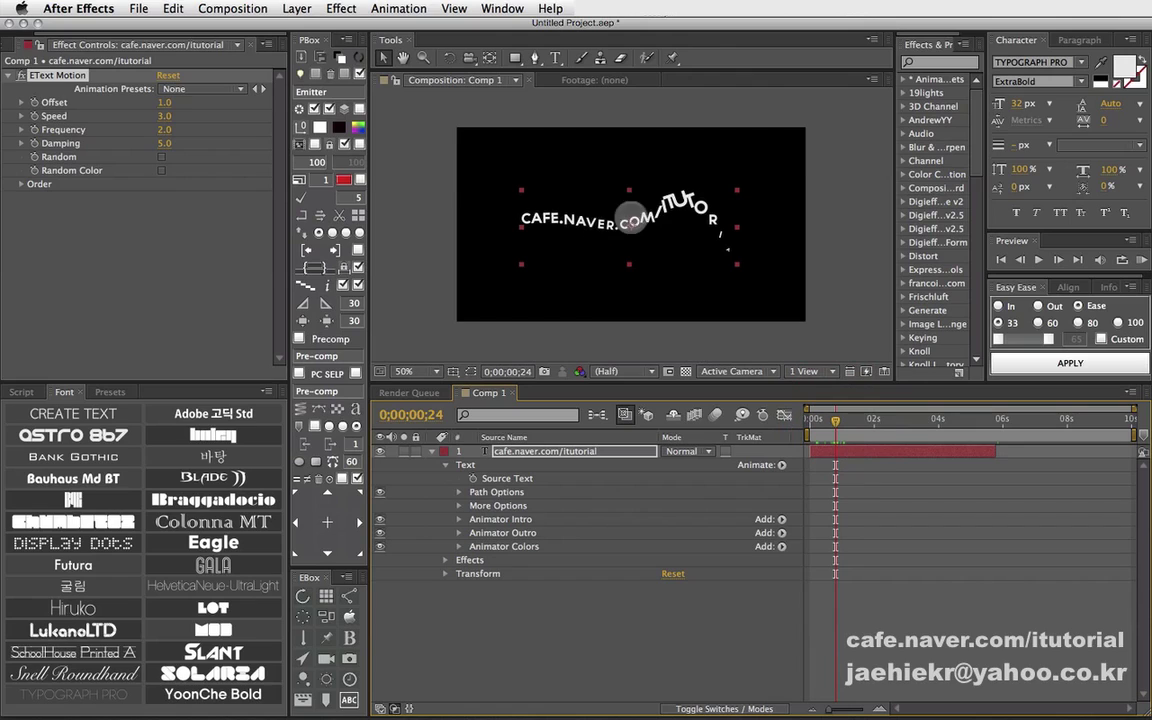
Step: Set the EText Motion Frequency back to 1
left_click(165, 129)
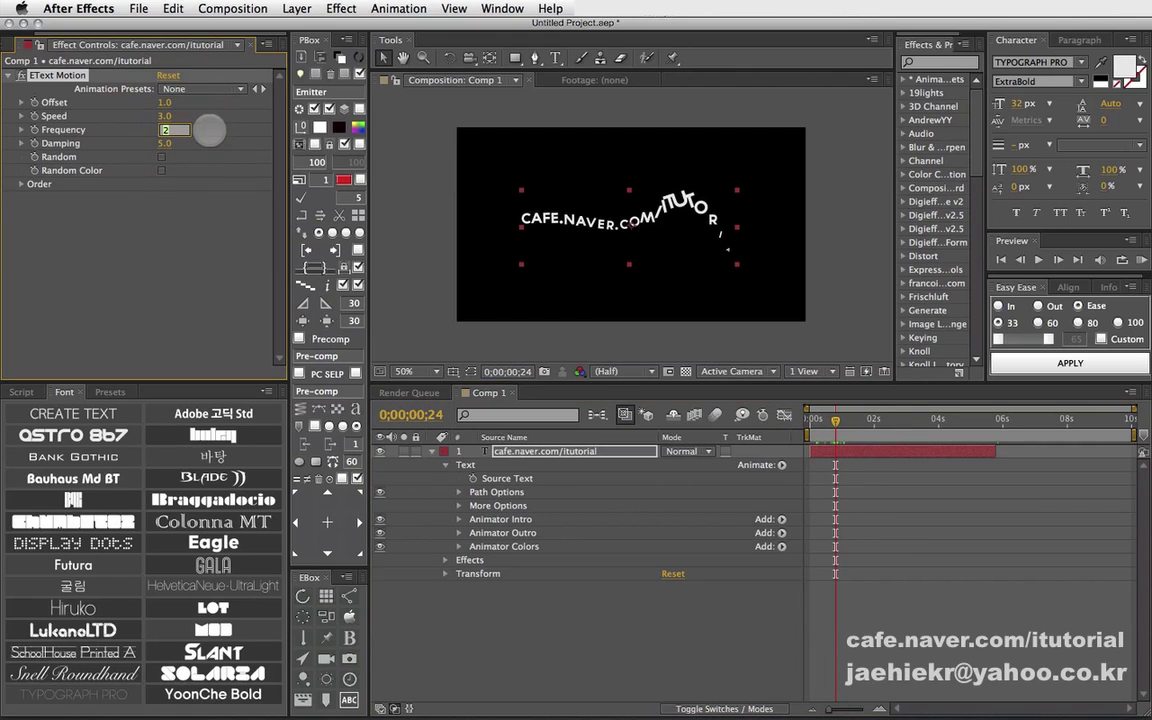
key("Return")
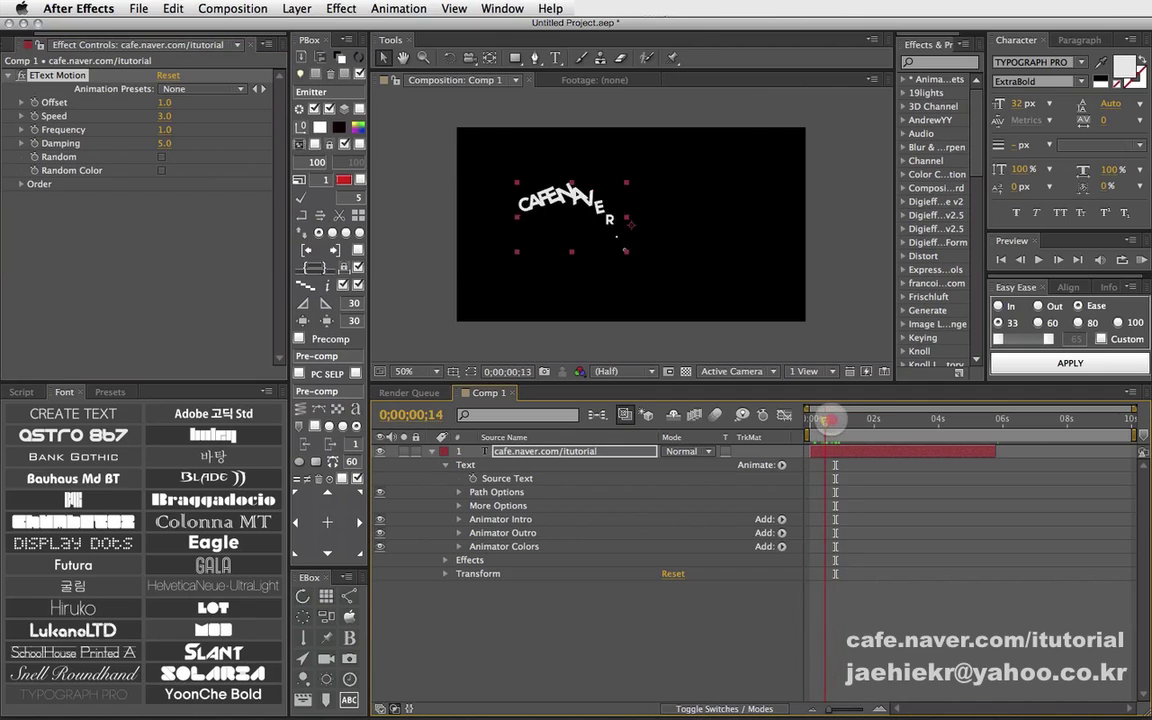
Step: End the work area at 0;00;02;28 and play a RAM preview of the text motion
left_click_drag(848, 419, 904, 421)
key("n")
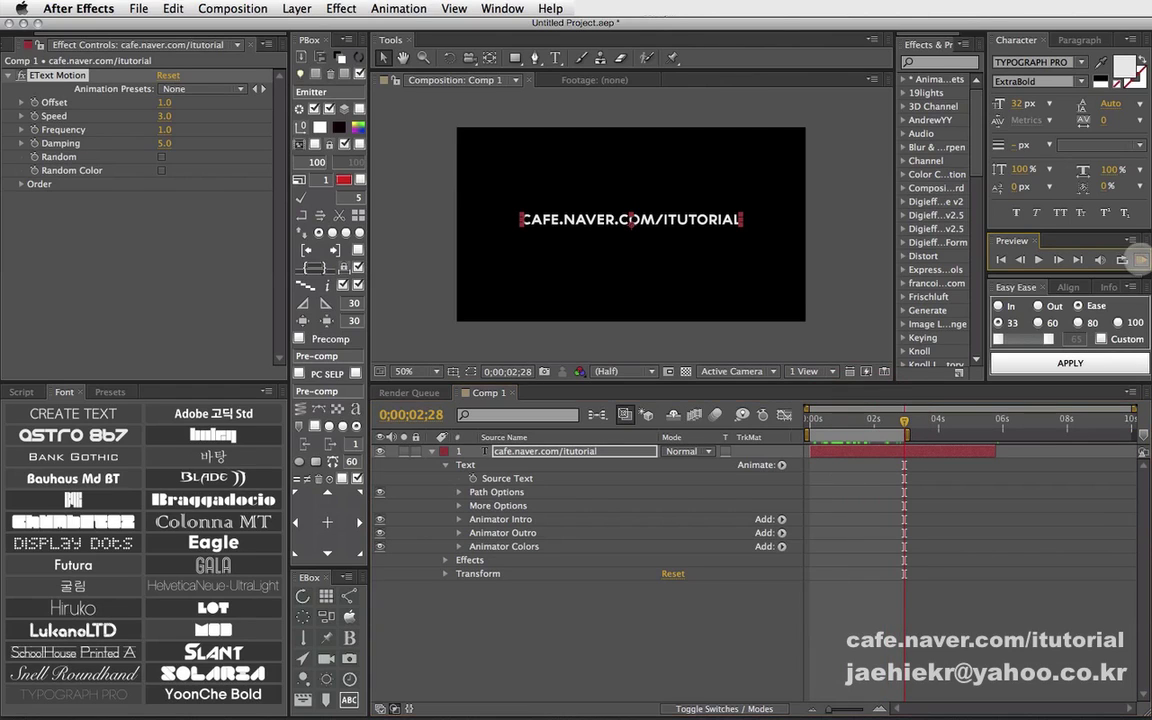
left_click(1140, 259)
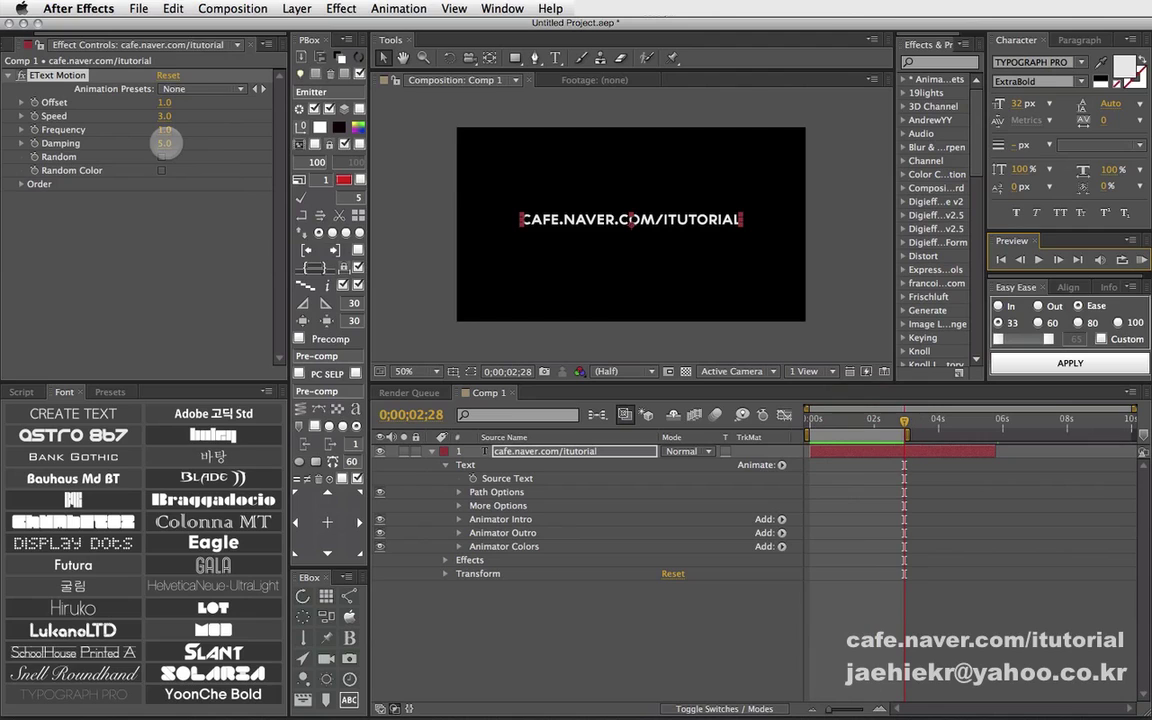
Step: Set the EText Motion Damping to 2 and check the longer bounce with a RAM preview and by scrubbing
left_click(163, 143)
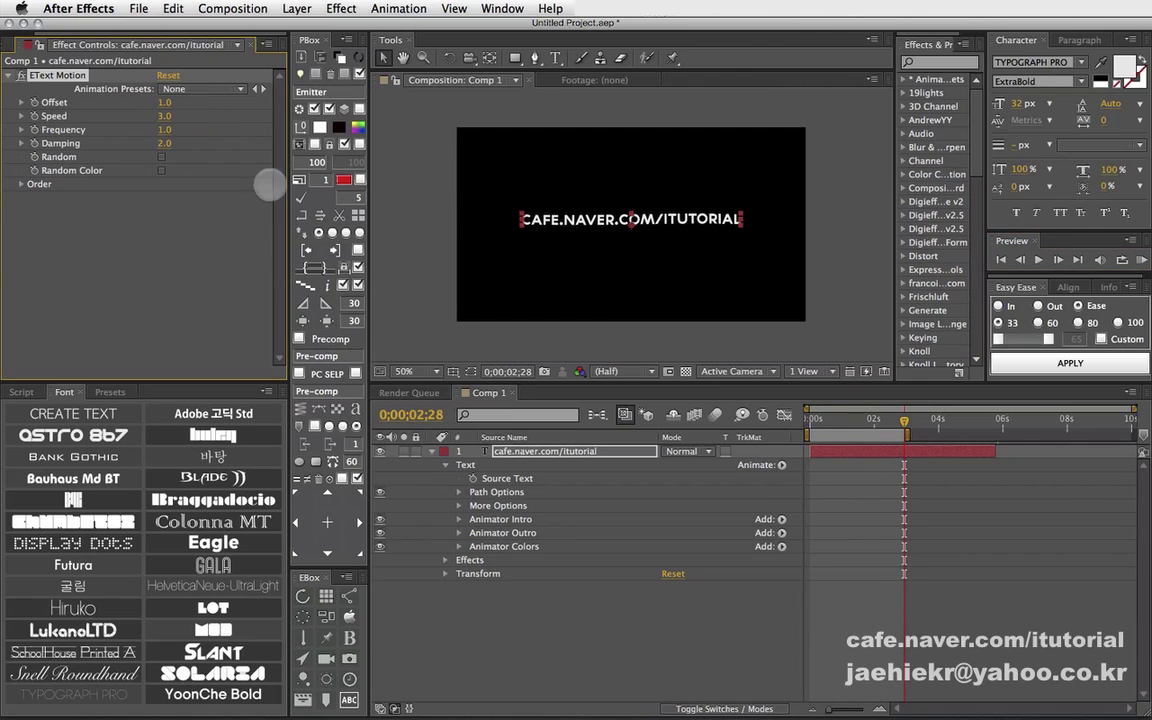
left_click_drag(840, 422, 888, 421)
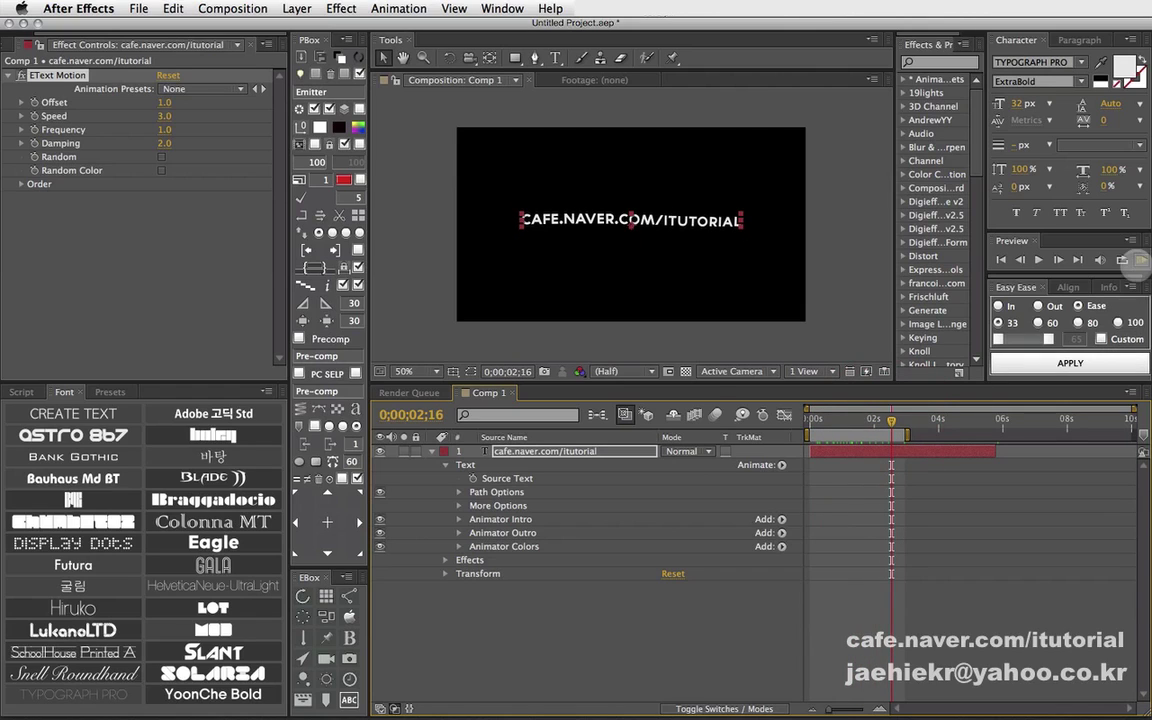
left_click(1140, 259)
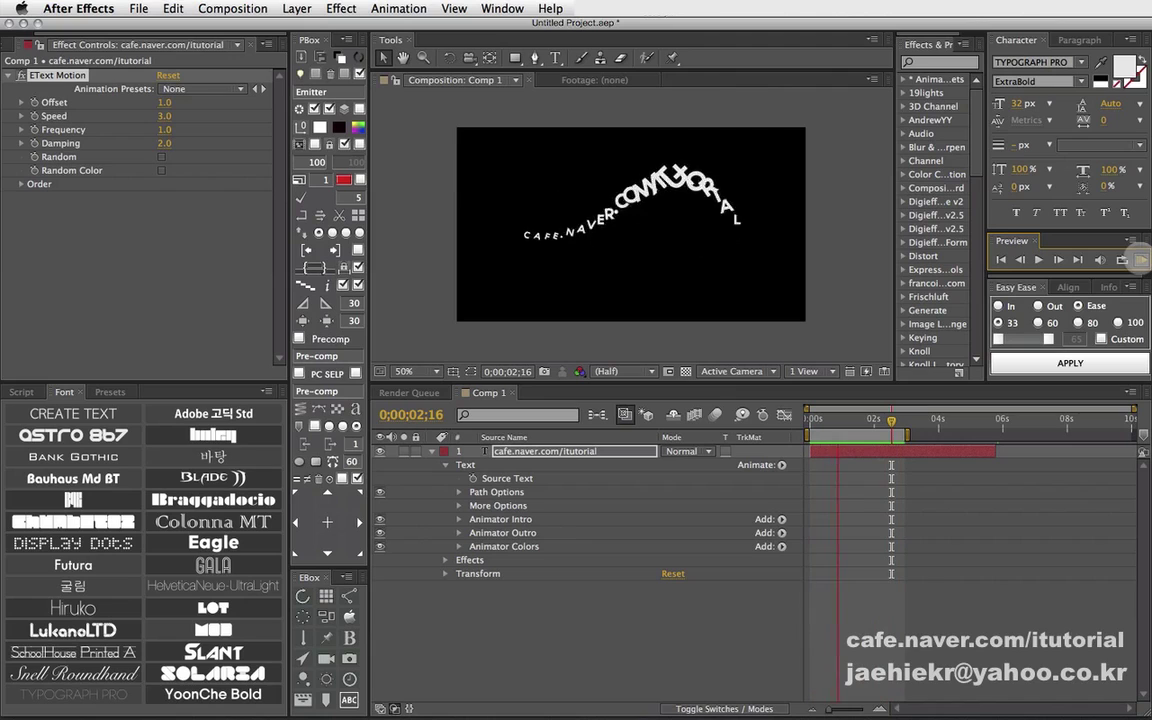
left_click(1136, 259)
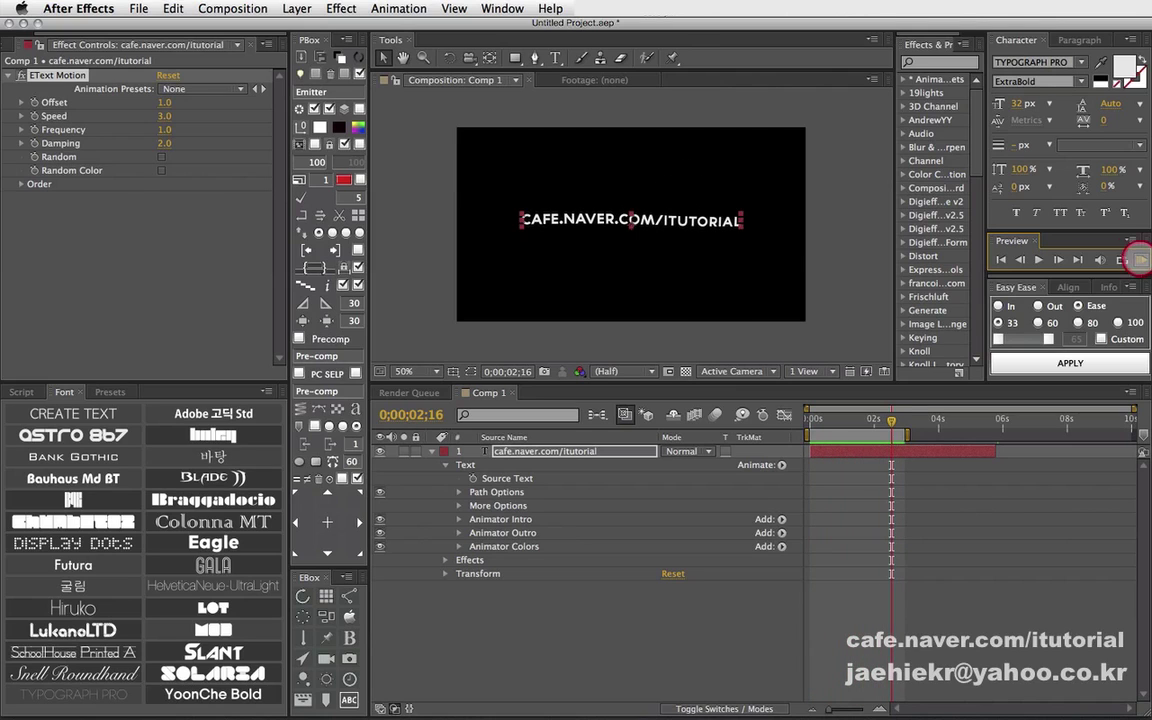
left_click_drag(876, 424, 837, 420)
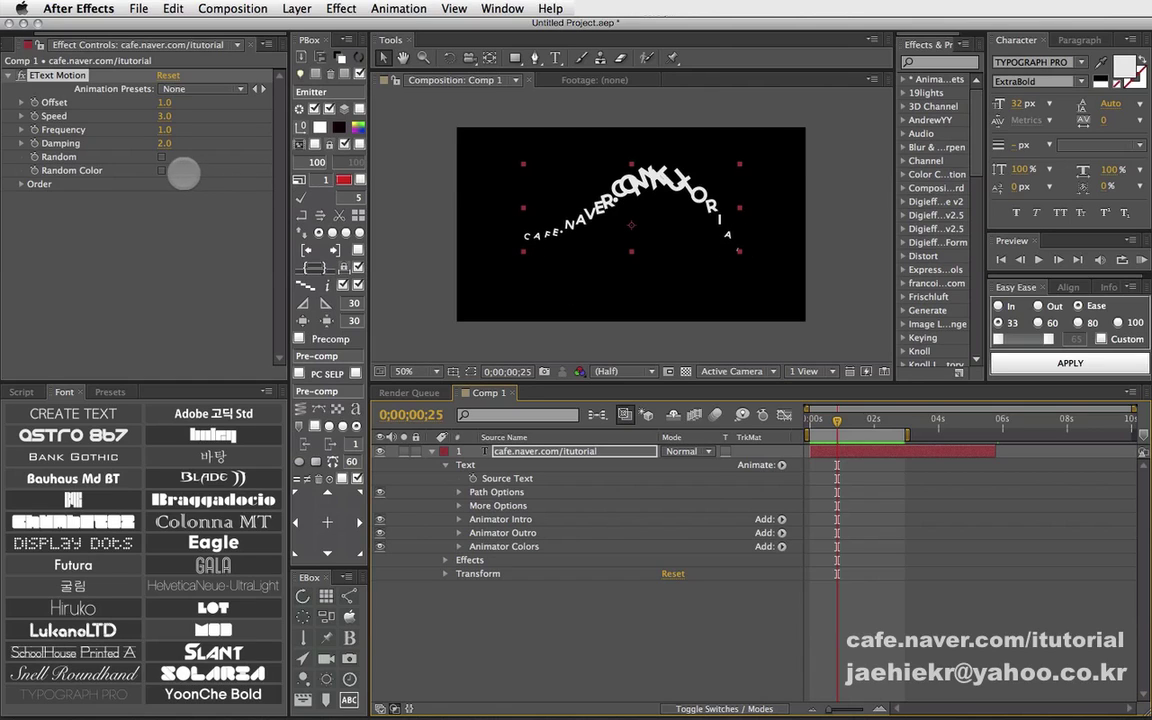
Step: Turn on the Random option, preview the letter motion up to 0;00;01;19, and turn Random off again
left_click(161, 157)
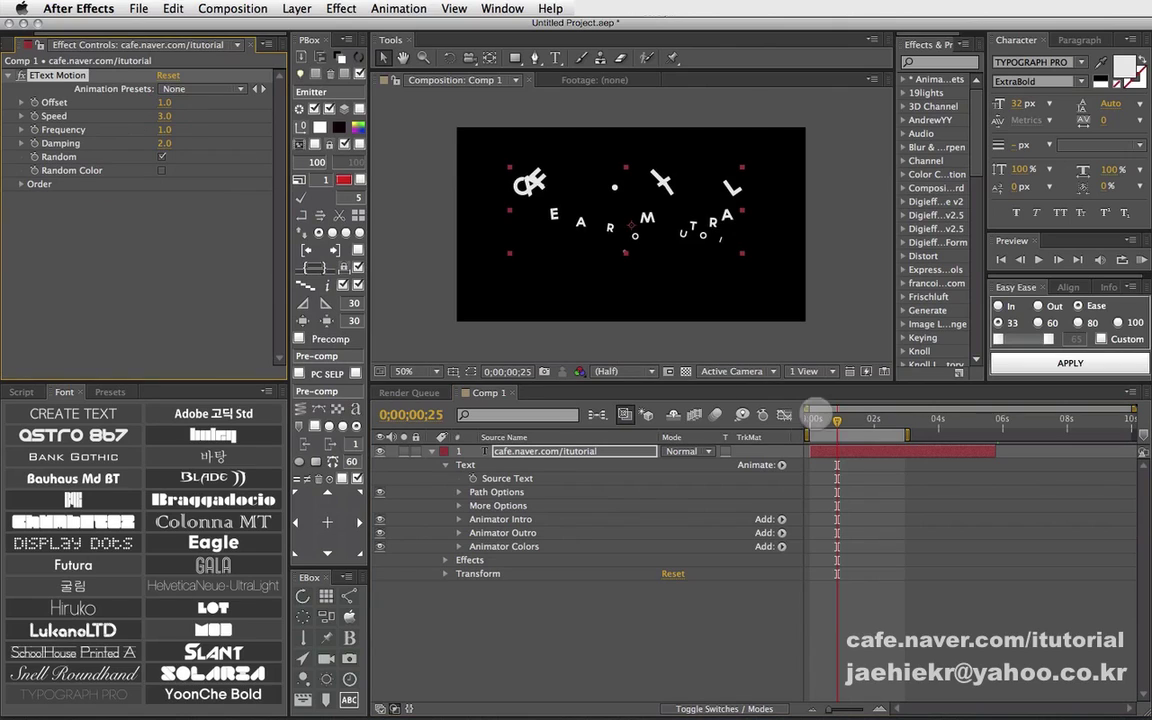
left_click_drag(812, 419, 862, 420)
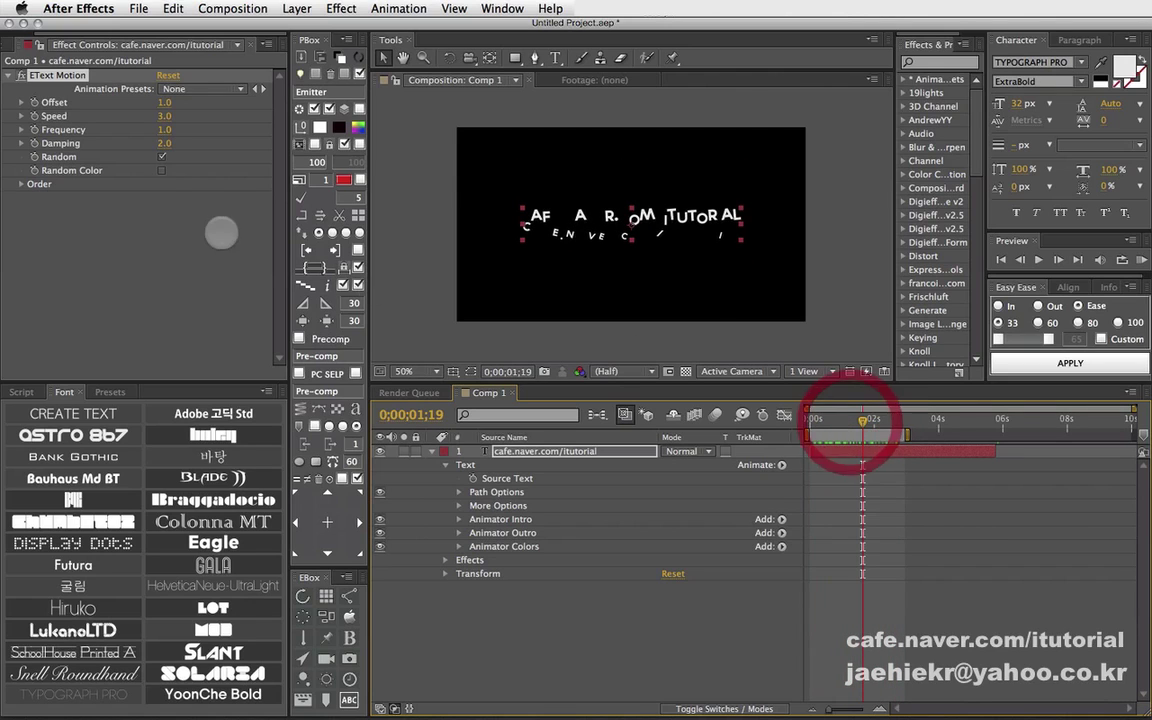
left_click(160, 157)
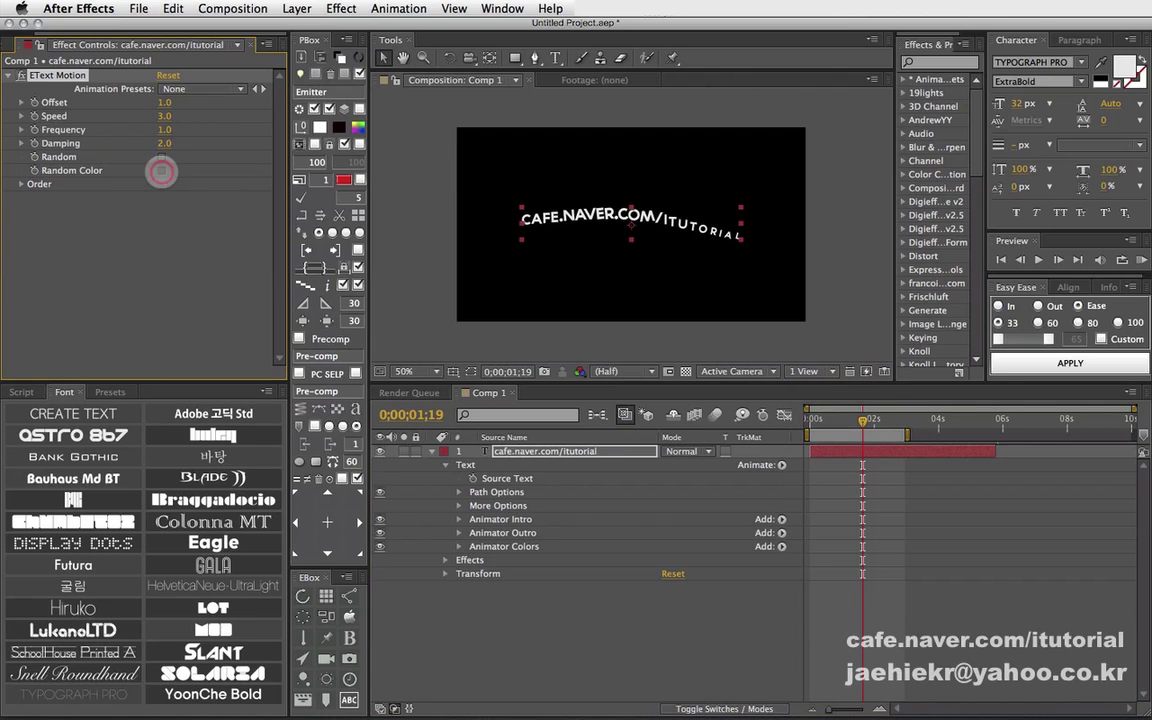
Step: Turn on Random Color and inspect the Fill Hue and Fill Saturation properties of Animator Colors
left_click(161, 171)
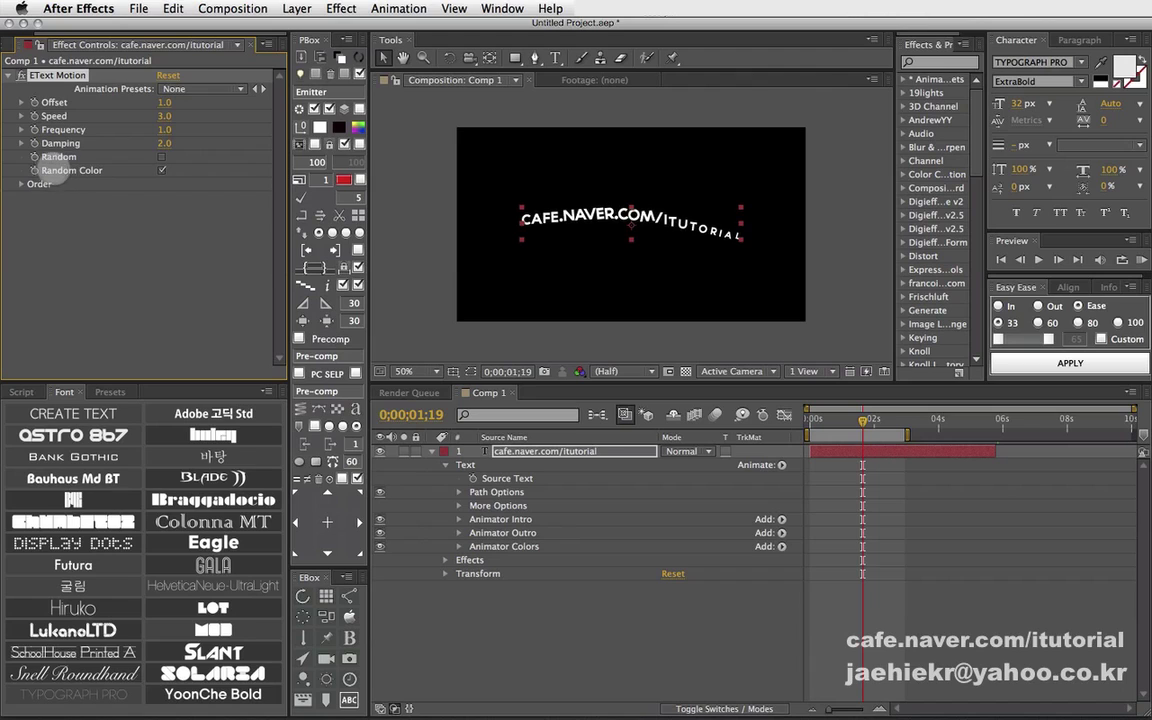
left_click(459, 546)
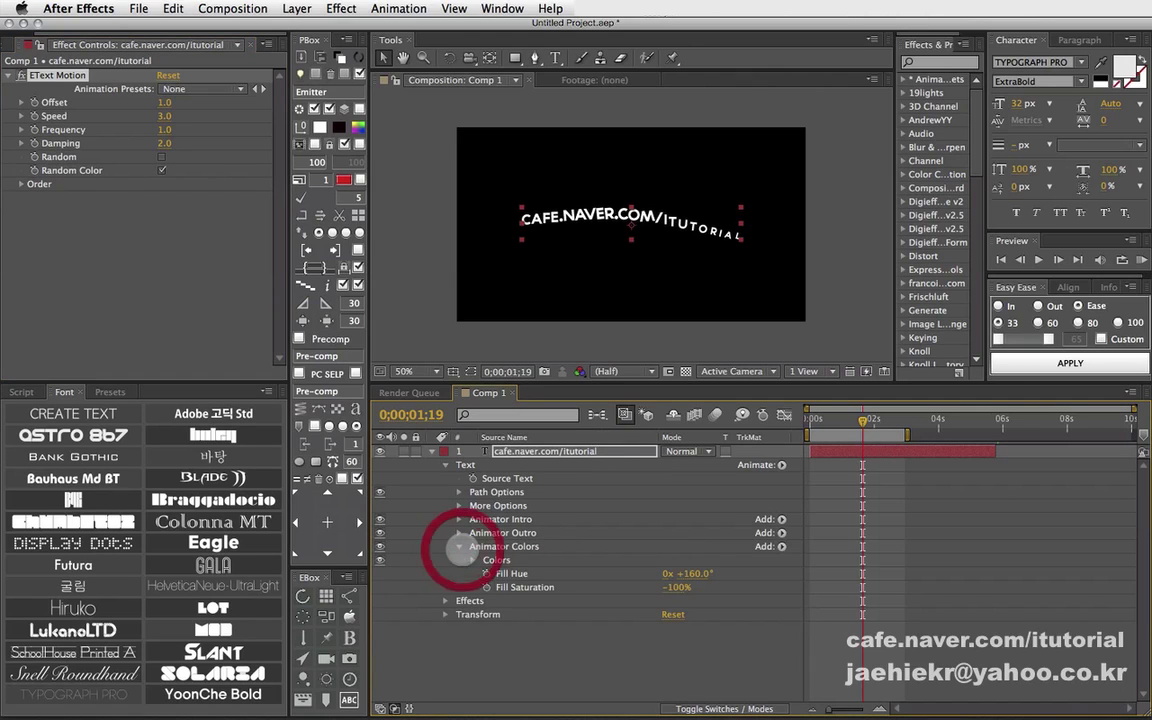
left_click(457, 546)
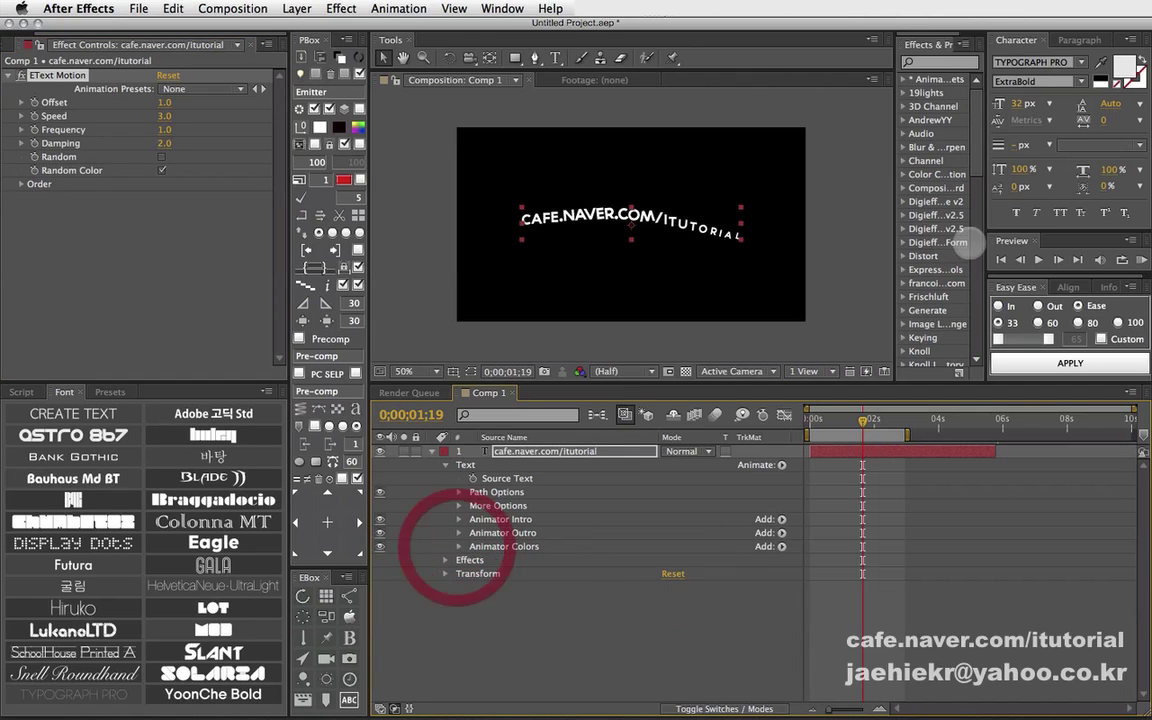
Step: Set the text fill color to yellow-green D8EB00
left_click(1125, 68)
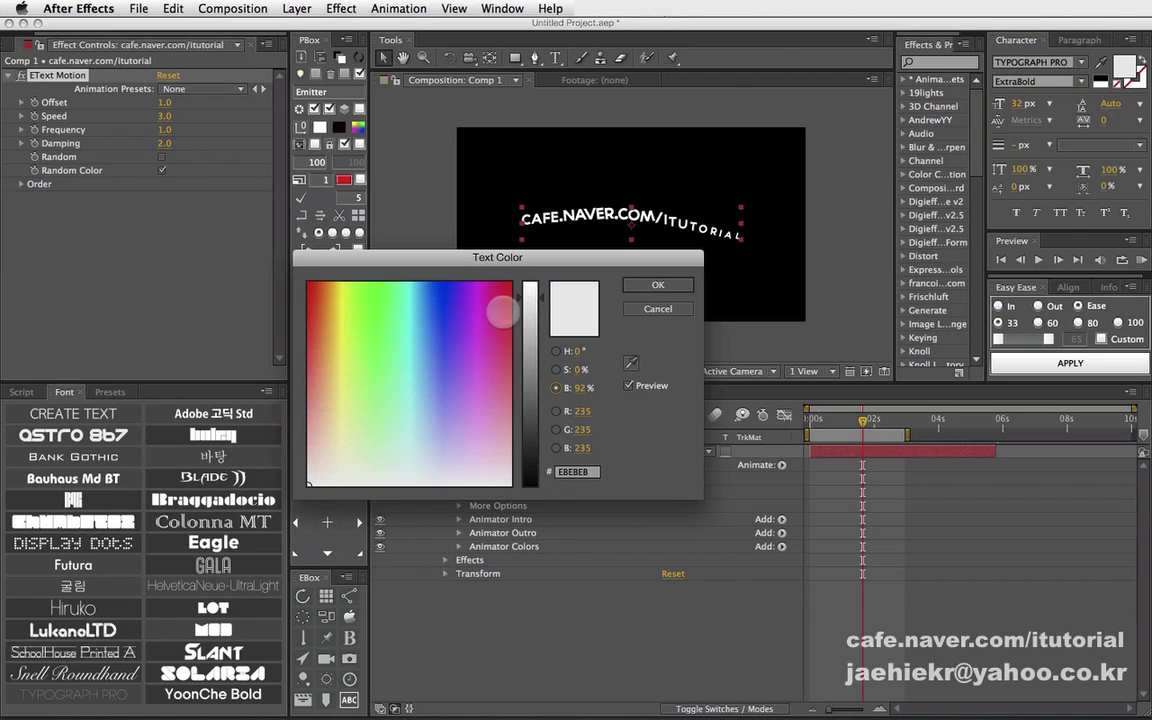
left_click_drag(361, 296, 343, 277)
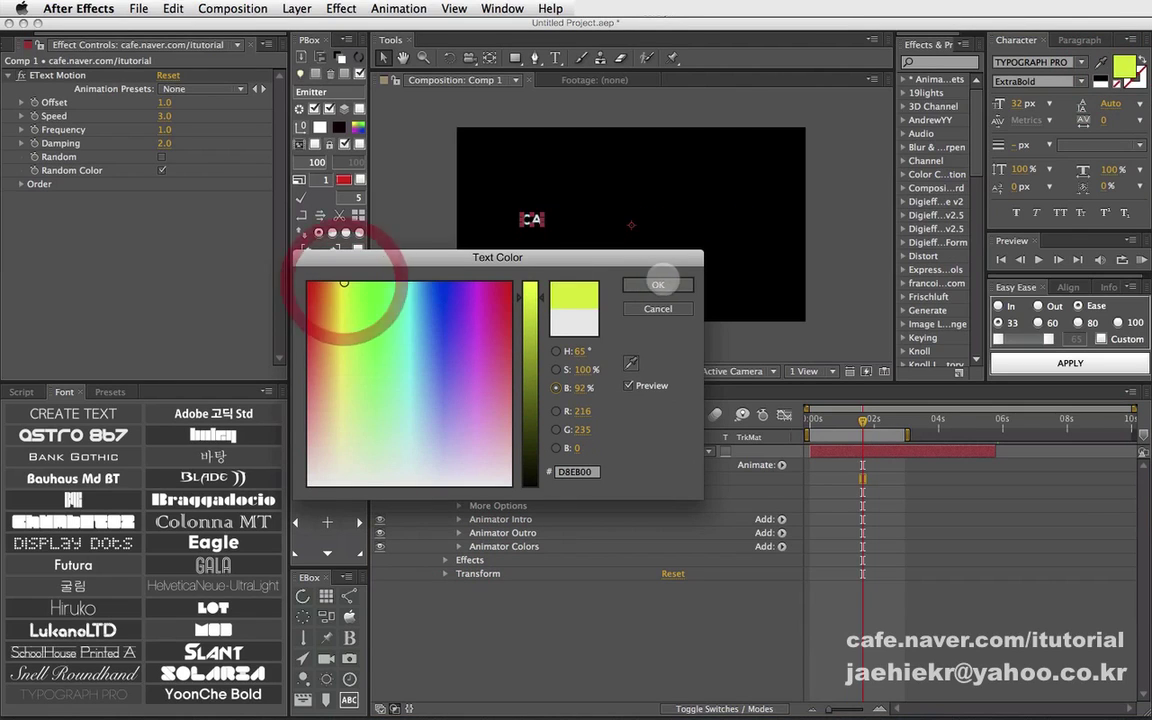
left_click(661, 285)
Step: Preview the randomly colored letters up to 0;00;01;16 and back to 0;00;01;03, and turn Random Color off
left_click_drag(818, 421, 843, 421)
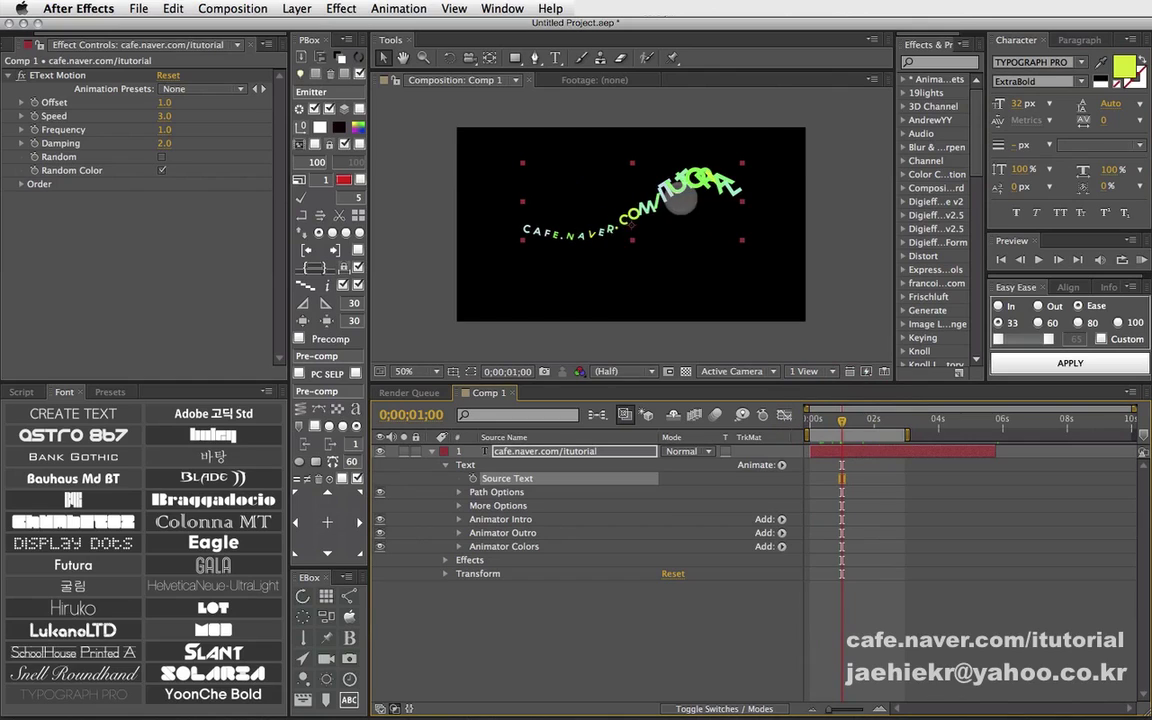
left_click_drag(842, 421, 859, 421)
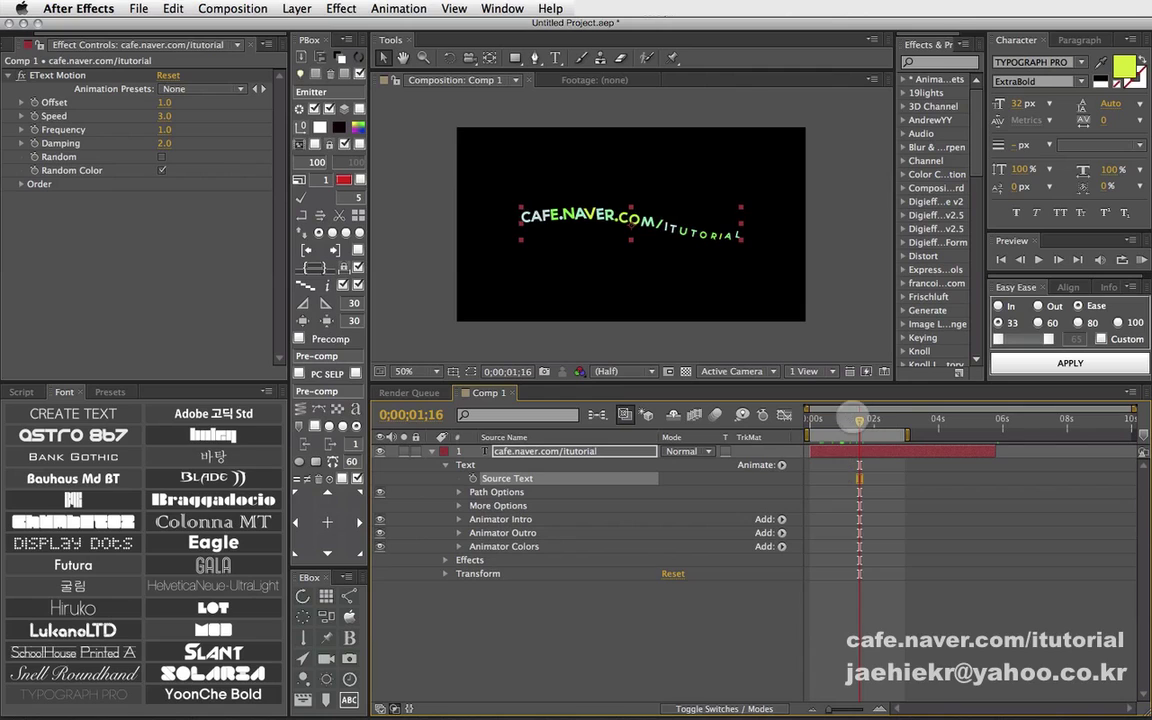
left_click_drag(859, 421, 845, 421)
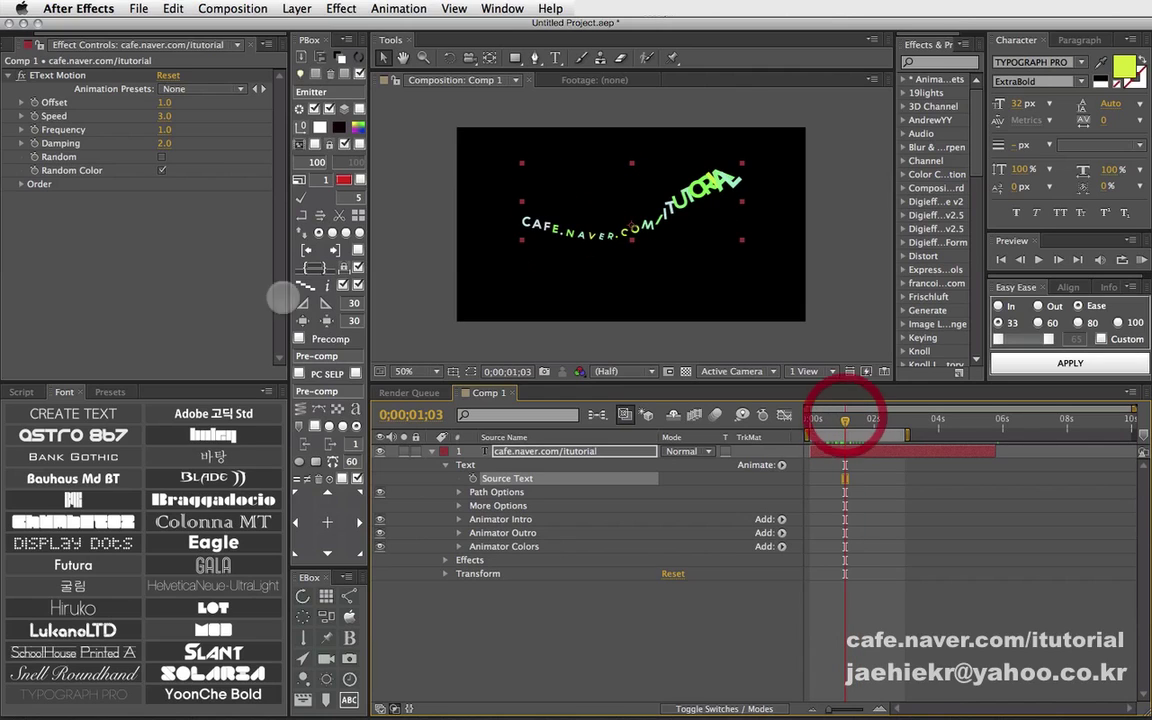
left_click(161, 170)
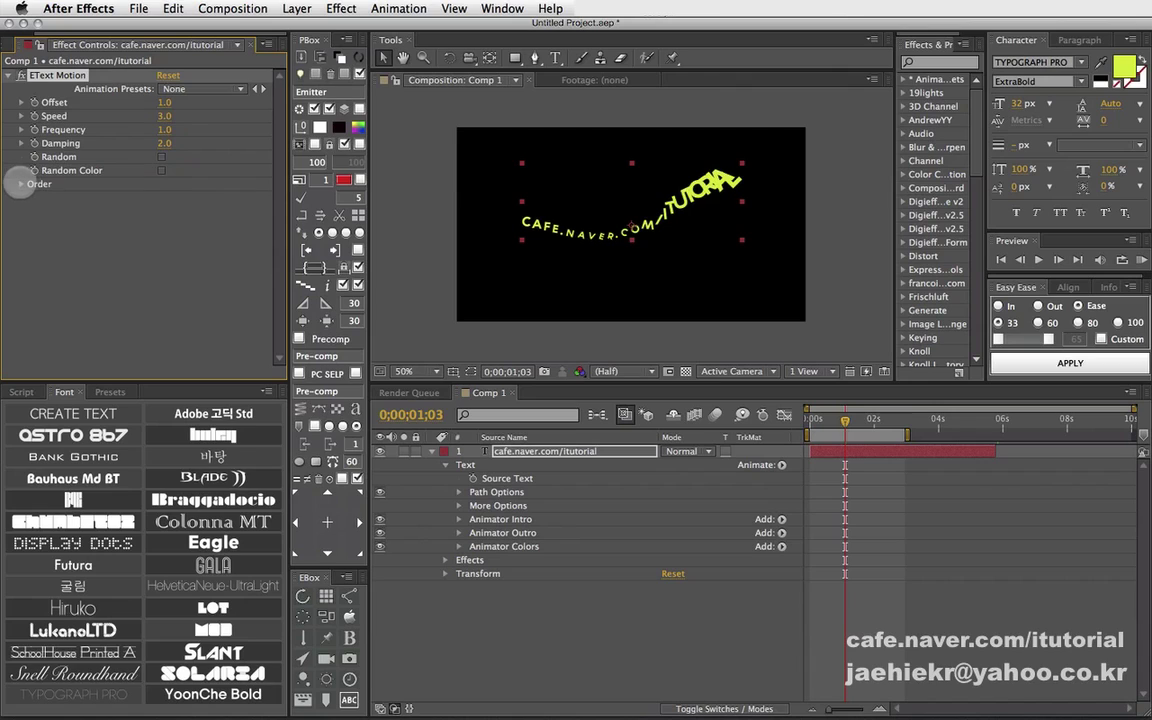
Step: Expand the Order and Intro options of EText Motion and preview the default letter motion up to 0;00;01;08
left_click(21, 184)
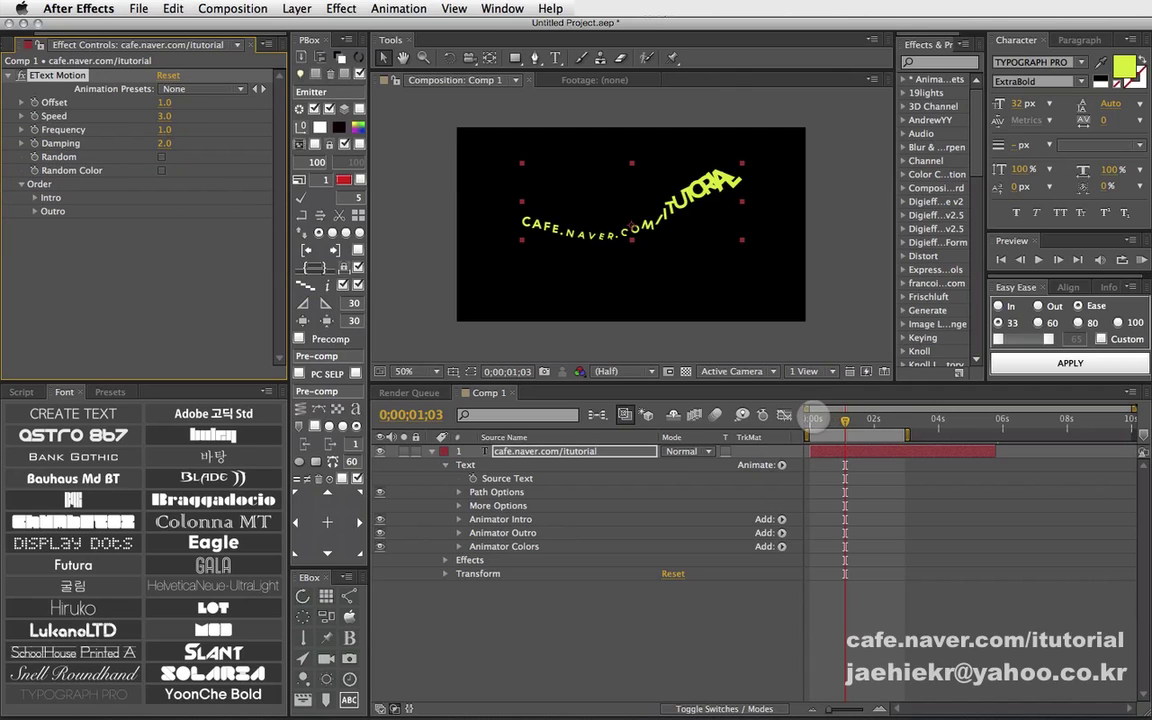
mouse_move(812, 418)
left_mouse_down()
mouse_move(980, 422)
mouse_move(828, 421)
left_mouse_up()
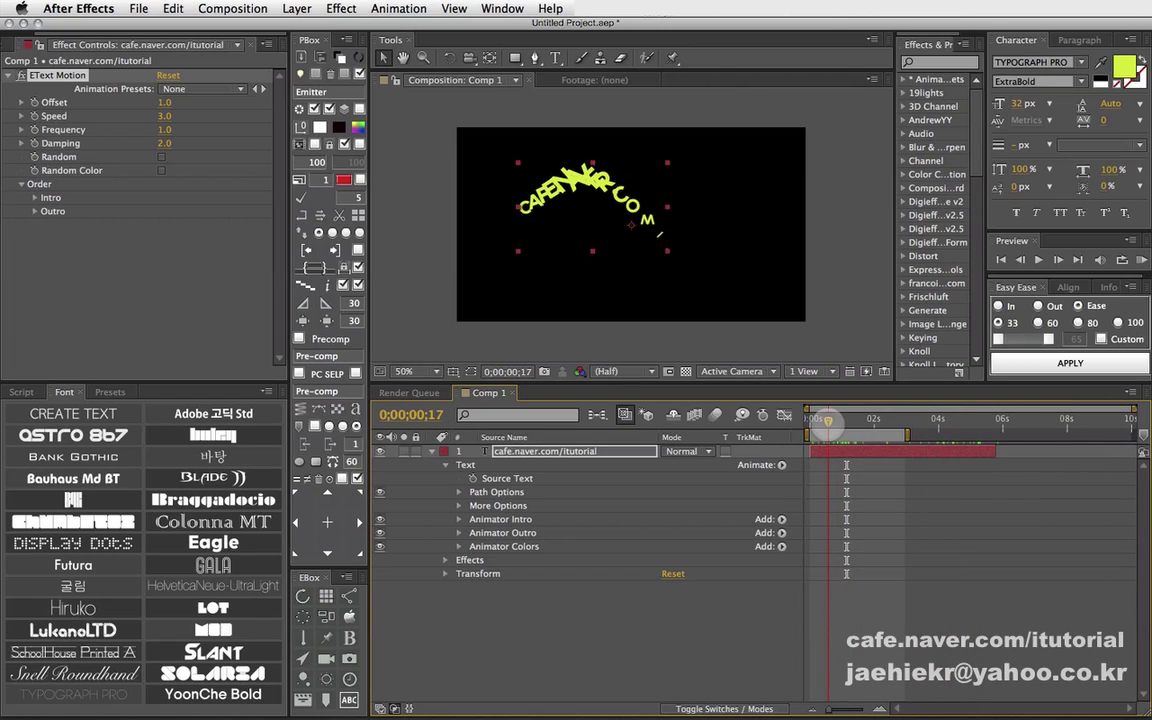
left_click(34, 197)
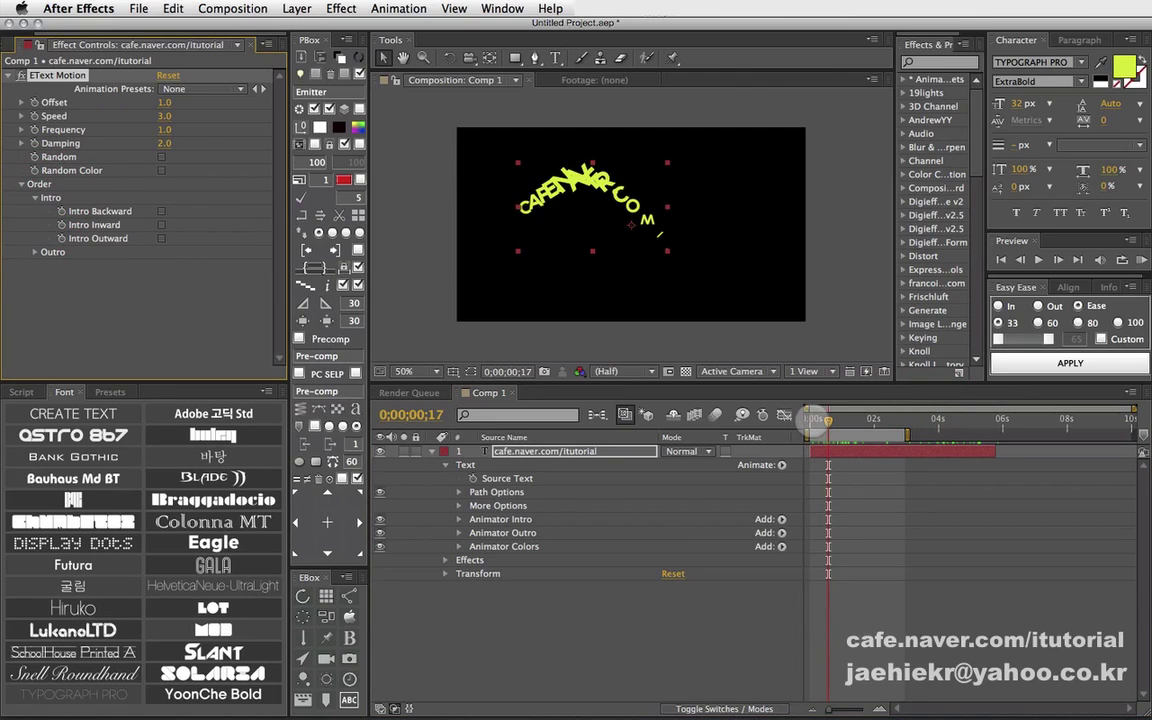
left_click_drag(814, 420, 851, 420)
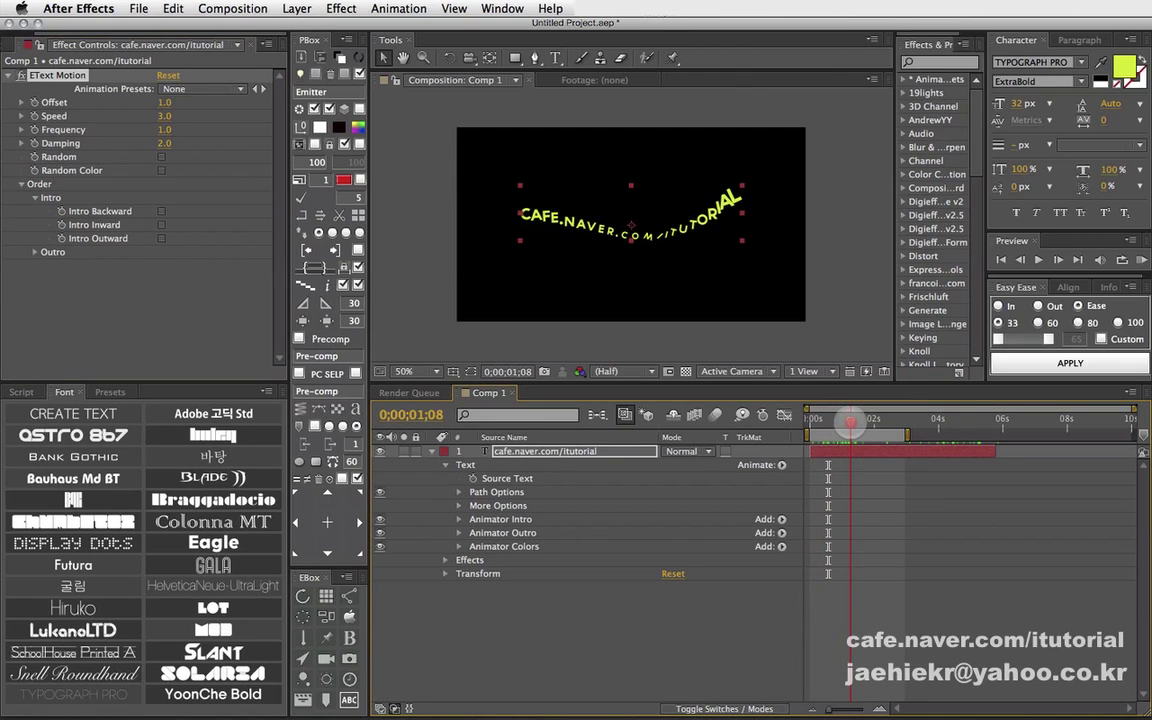
Step: Turn on Intro Backward, preview the motion up to 0;00;00;26, and turn Intro Backward off again
left_click(161, 211)
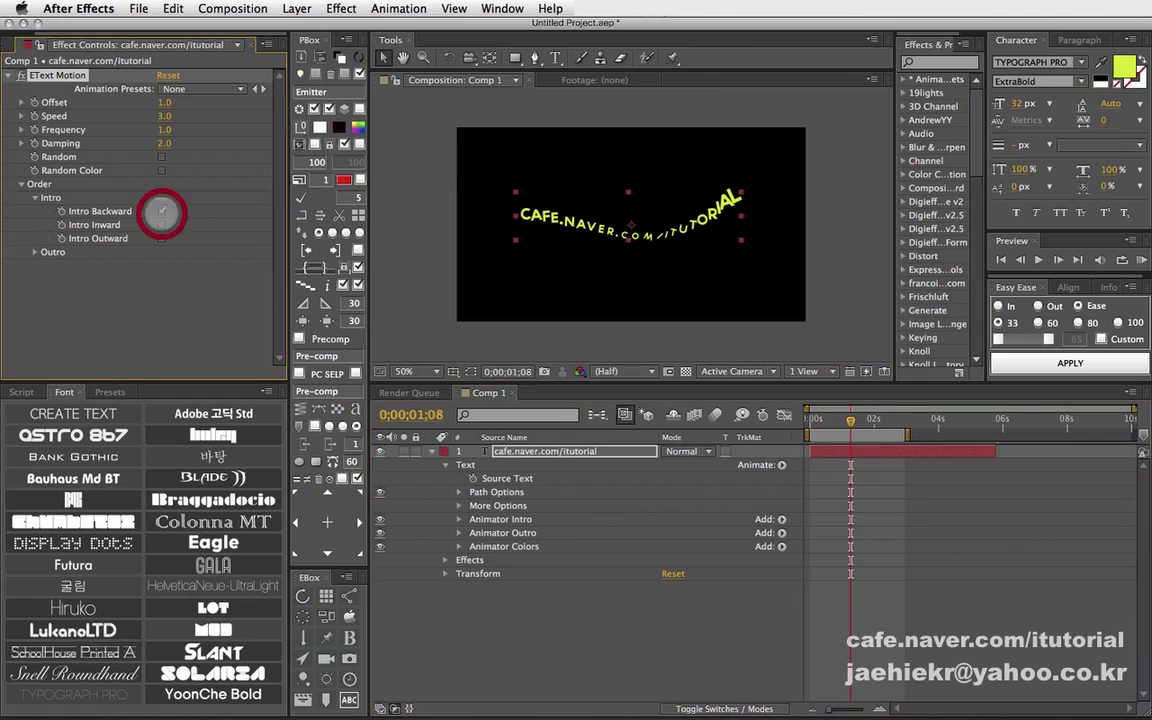
mouse_move(812, 418)
left_mouse_down()
mouse_move(872, 418)
mouse_move(838, 418)
left_mouse_up()
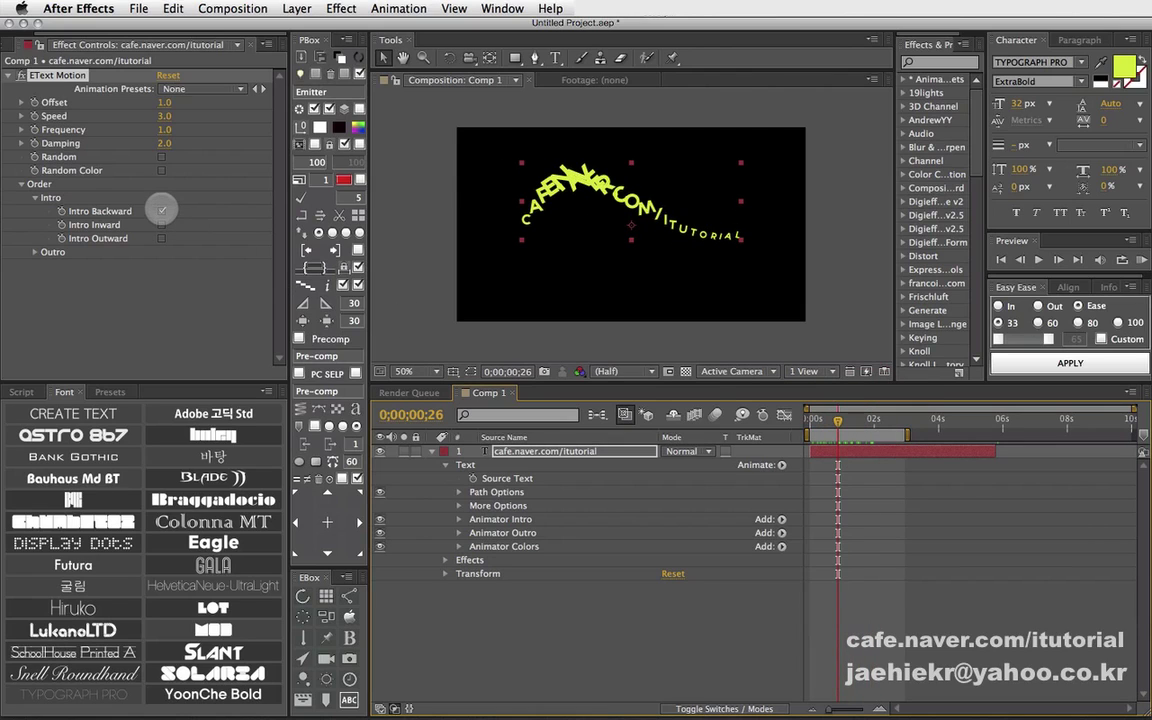
left_click(161, 225)
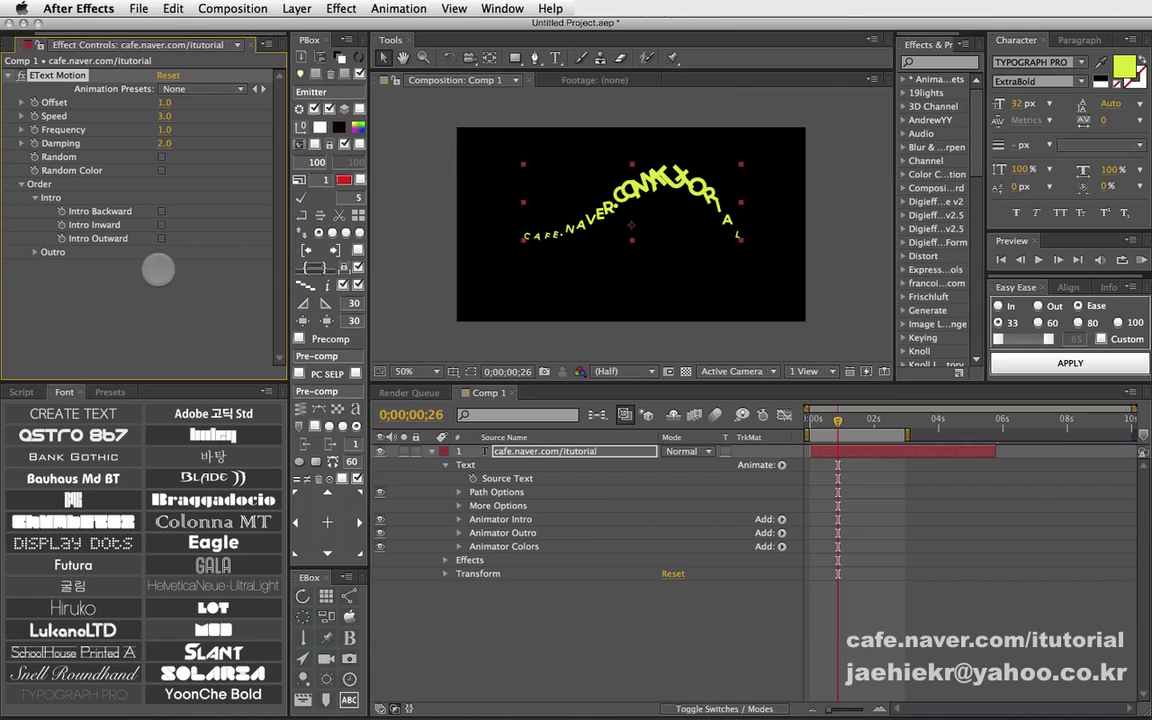
Step: Turn on Intro Inward, preview the motion up to 0;00;01;15, and set Damping to 3
left_click(161, 224)
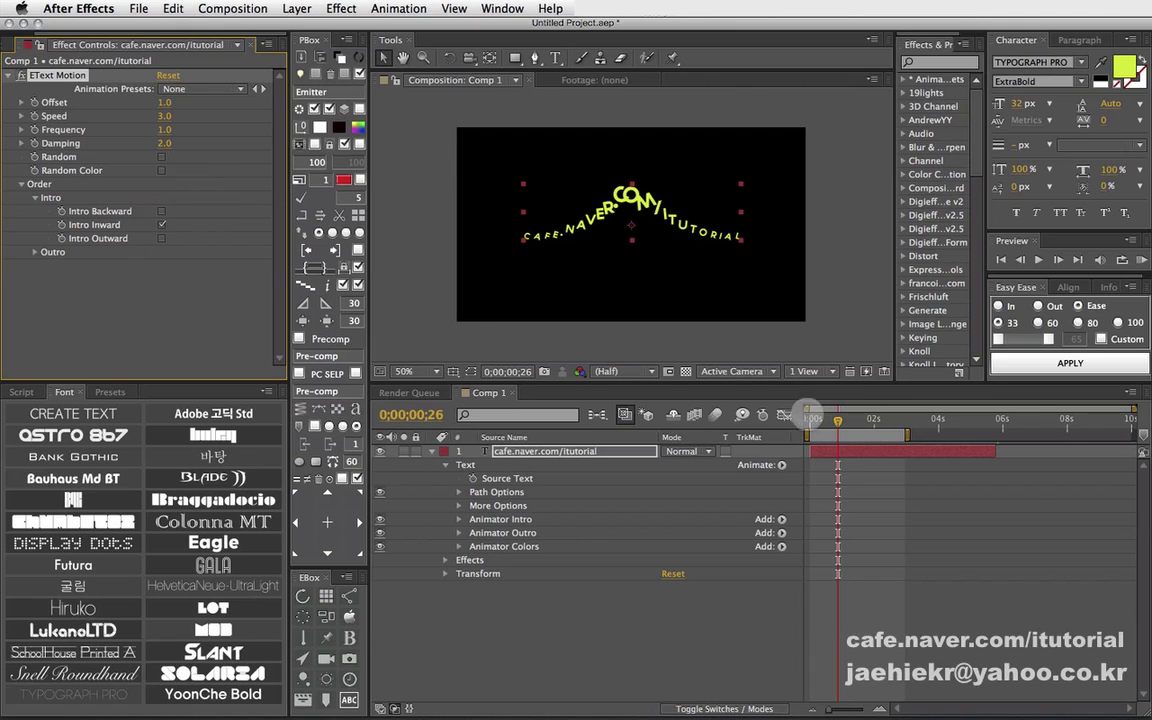
left_click_drag(811, 421, 857, 421)
left_click(164, 143)
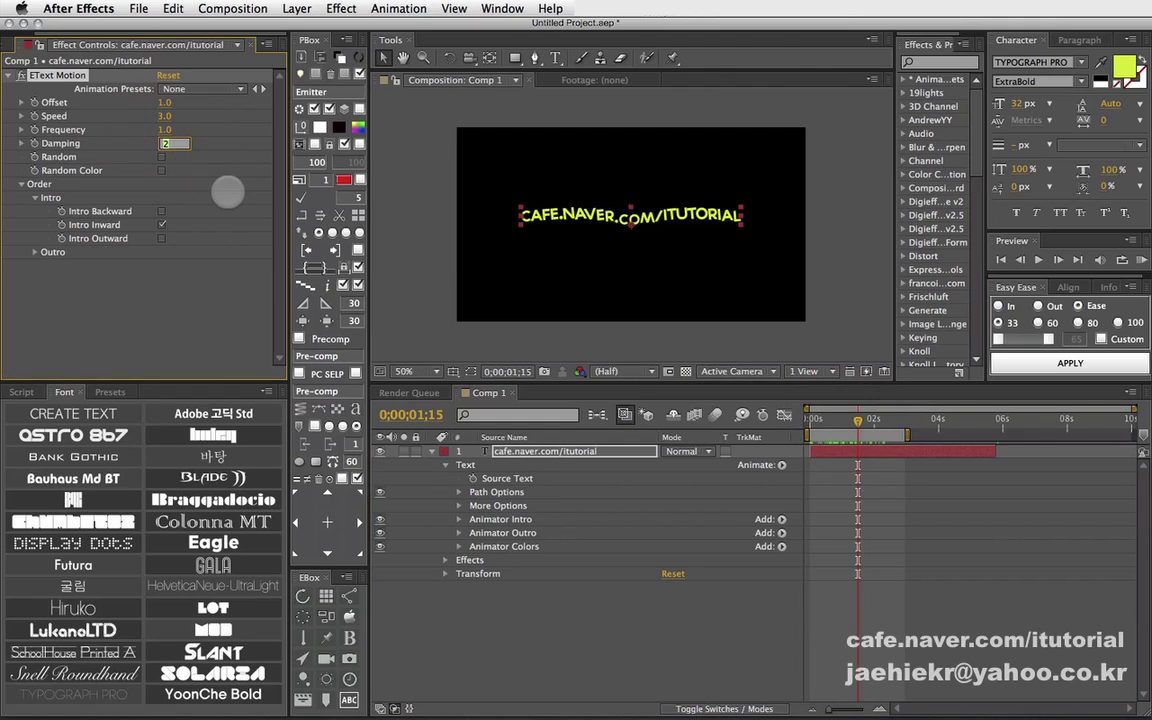
type("3")
key("Return")
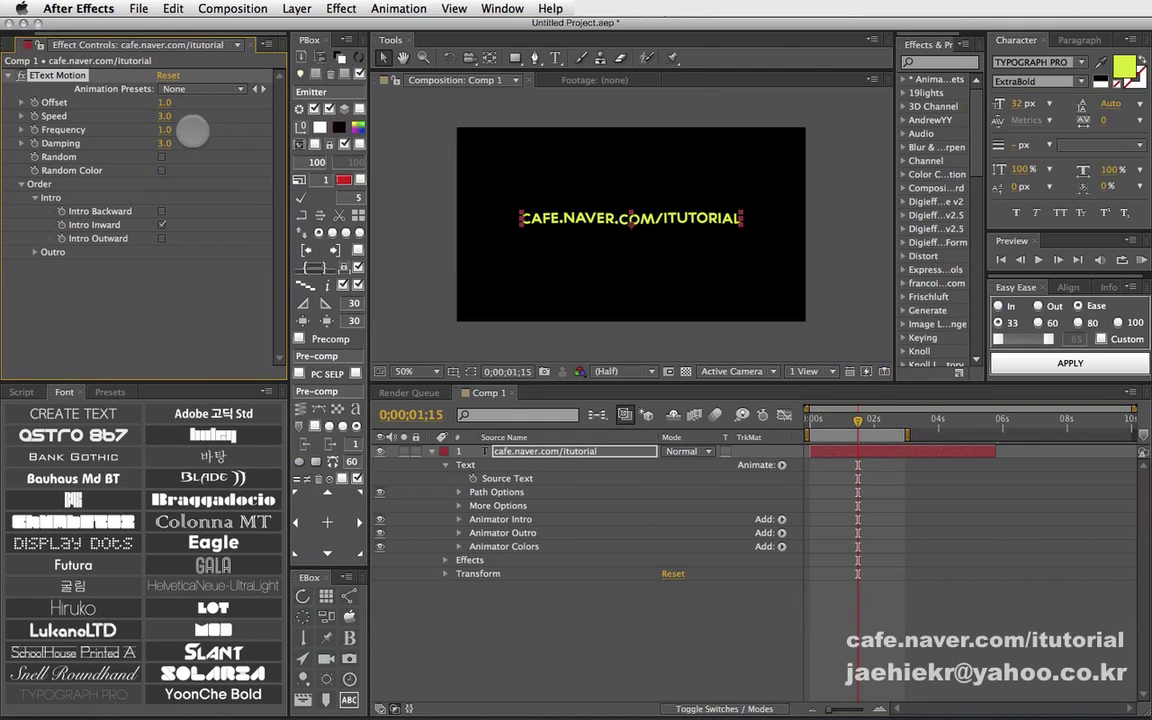
Step: Try Speed at 2 with a preview up to 0;00;01;06, and set it back to 3 with a preview up to 0;00;01;09
left_click(164, 116)
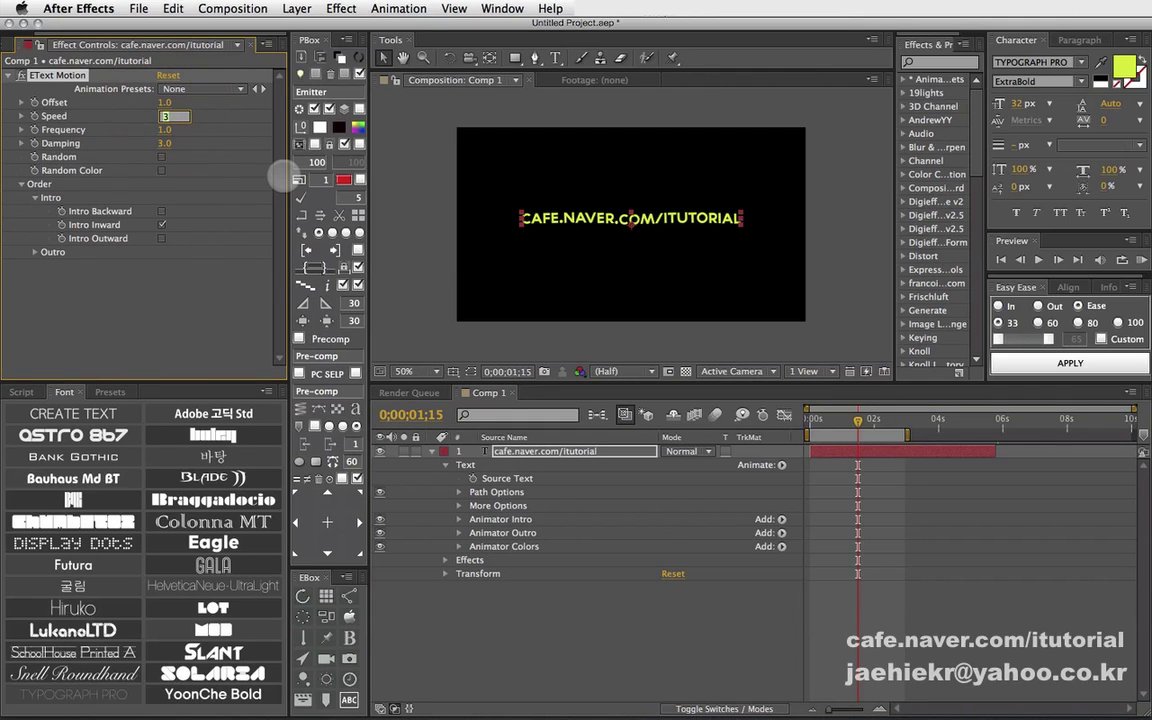
left_click(818, 421)
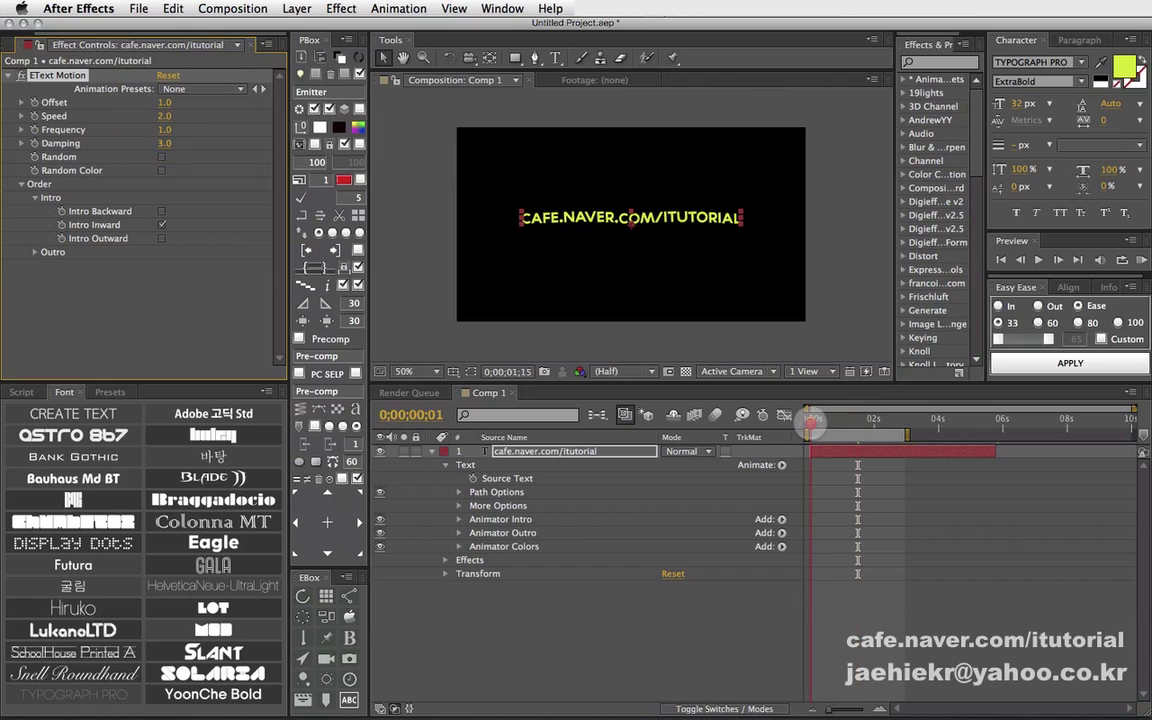
left_click_drag(818, 421, 848, 421)
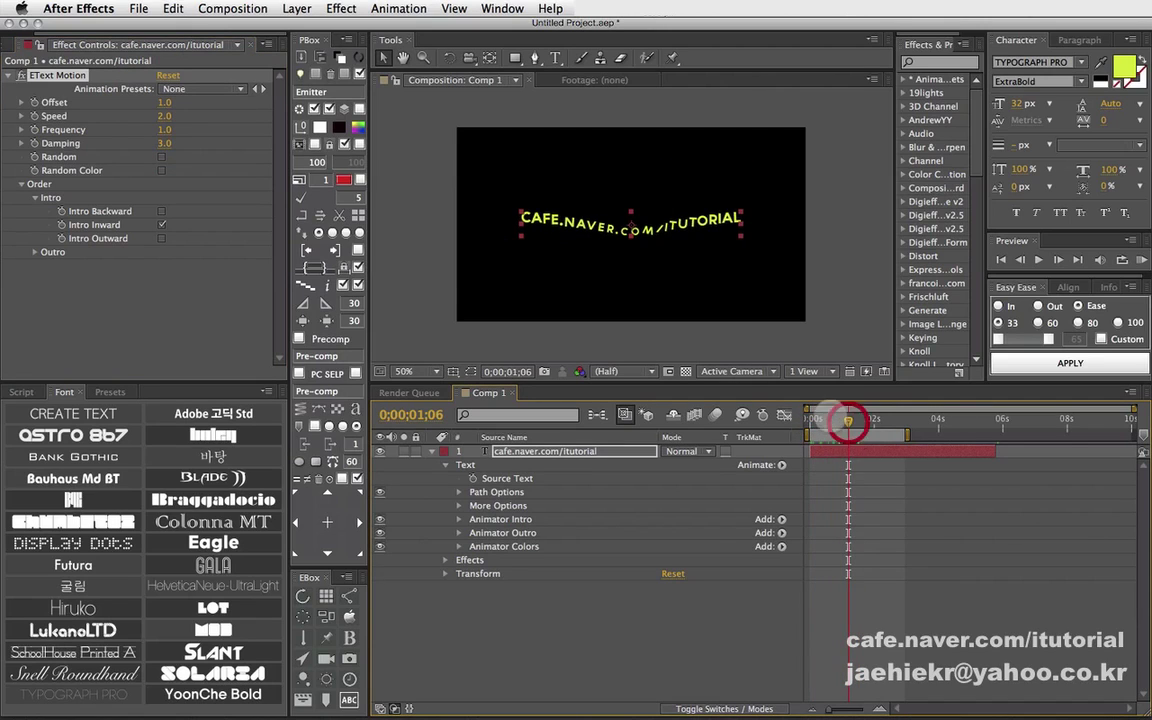
left_click(164, 116)
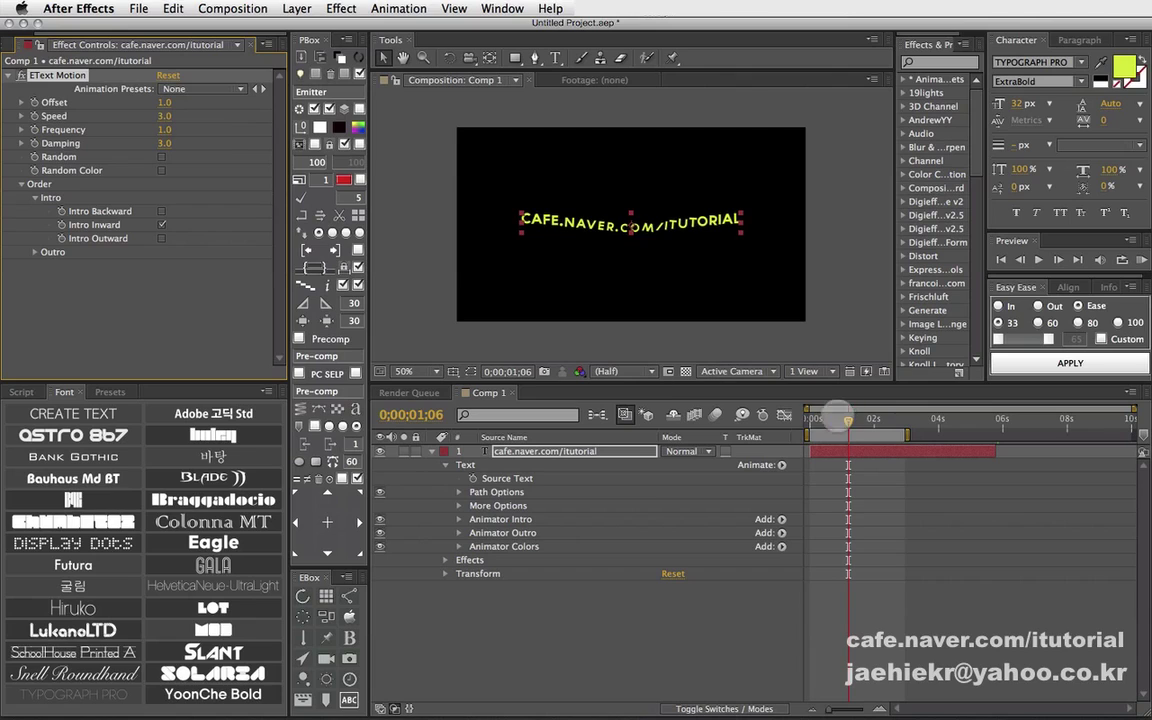
left_click_drag(818, 421, 851, 421)
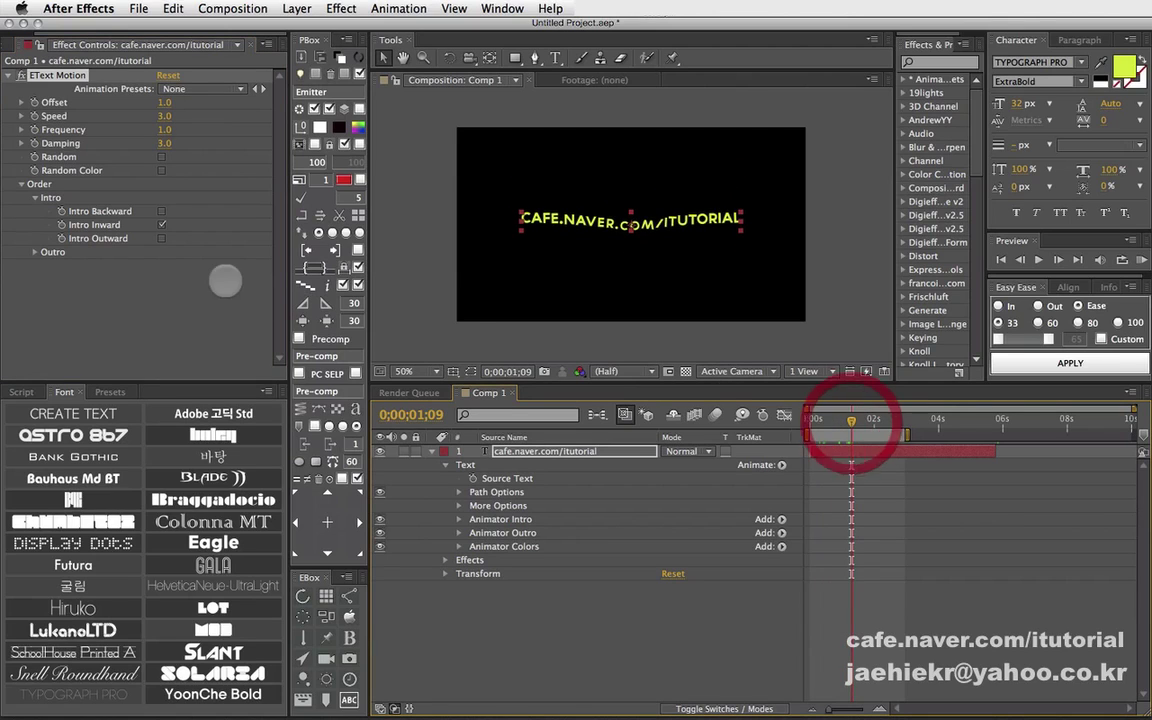
Step: Replace Intro Inward with Intro Outward and preview the letter motion, stopping at 0;00;00;26
left_click(162, 225)
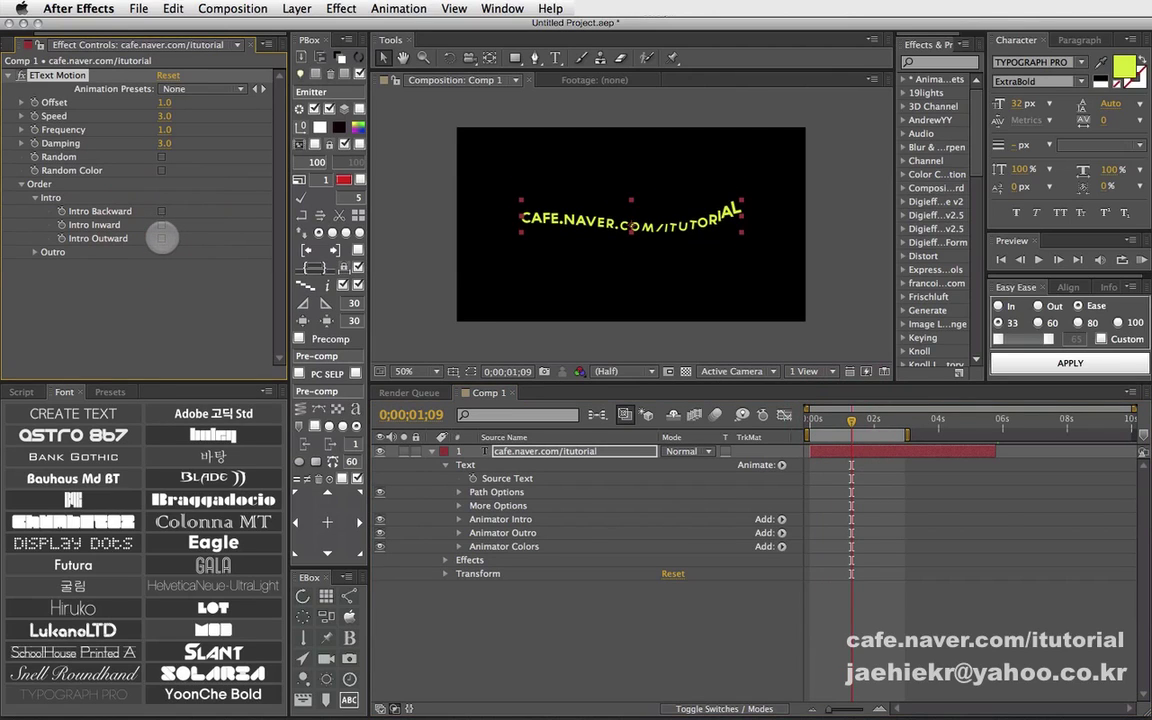
left_click(162, 238)
left_click_drag(812, 421, 858, 418)
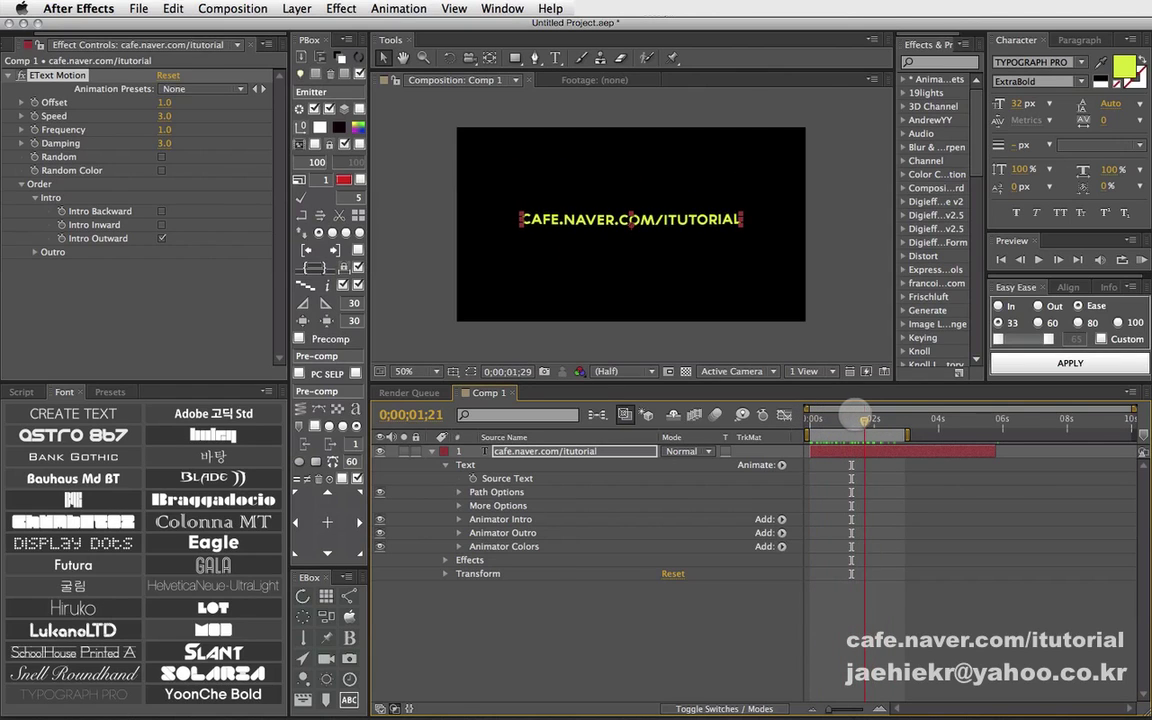
left_click(838, 419)
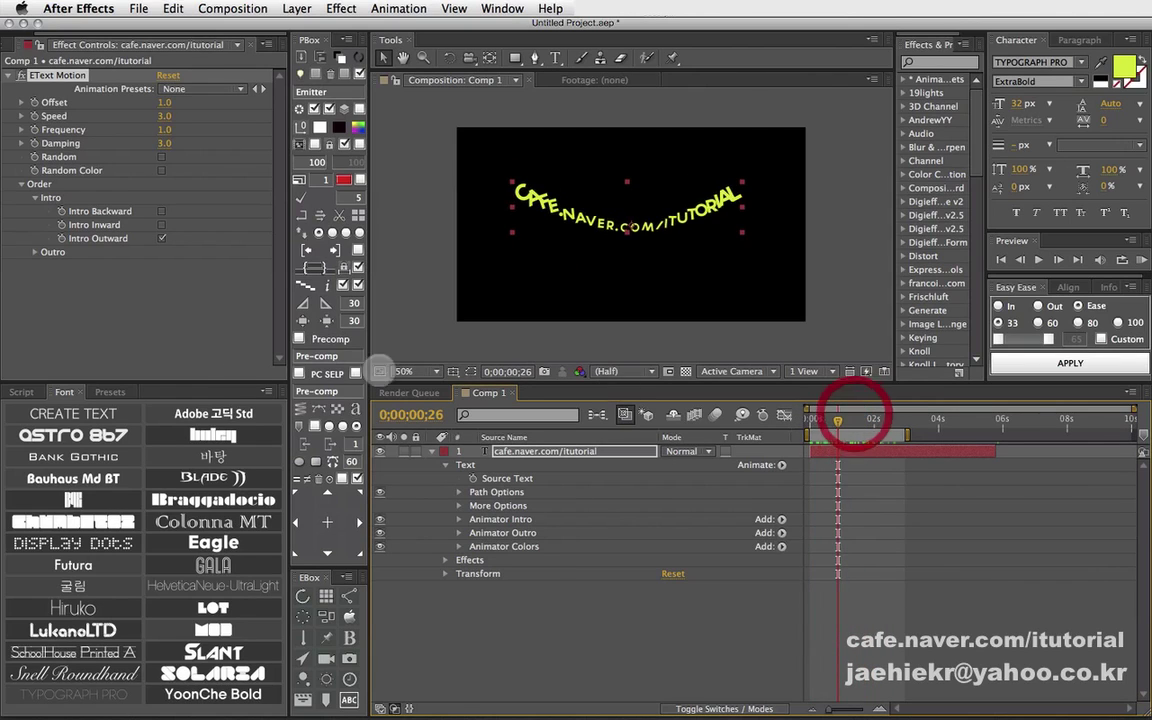
Step: Expand the Outro options, try Outro Backward with a preview up to 0;00;05;04, and turn it off again
left_click(34, 252)
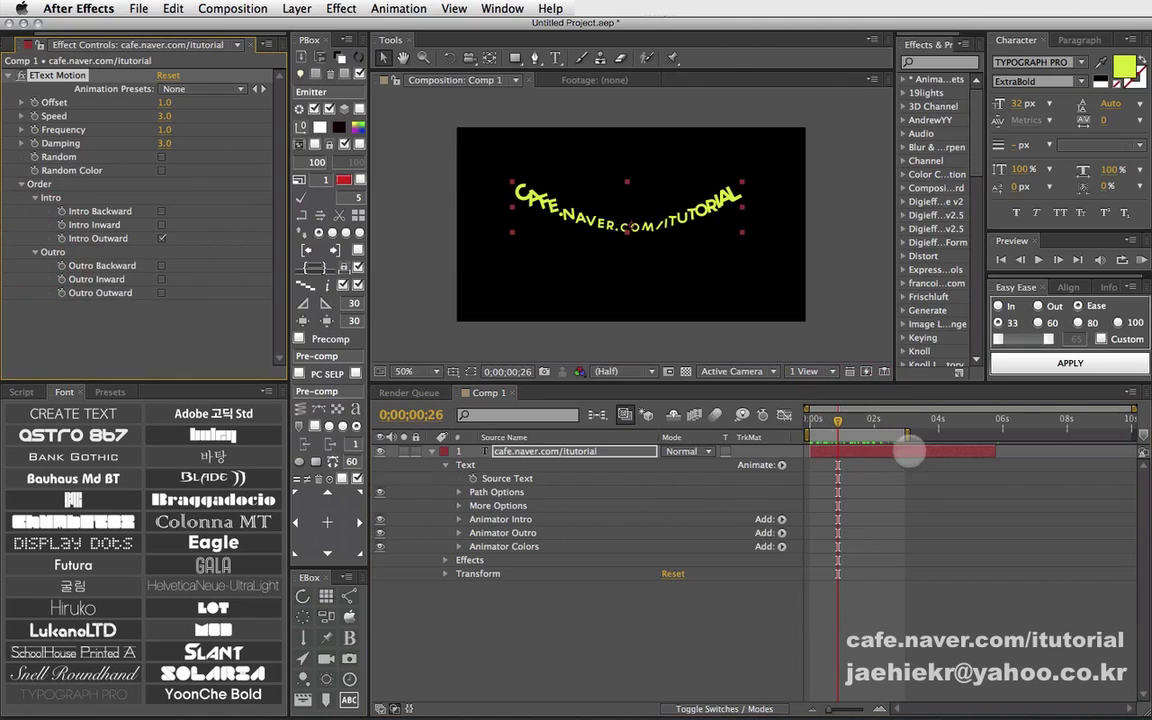
left_click_drag(905, 418, 968, 420)
left_click(162, 266)
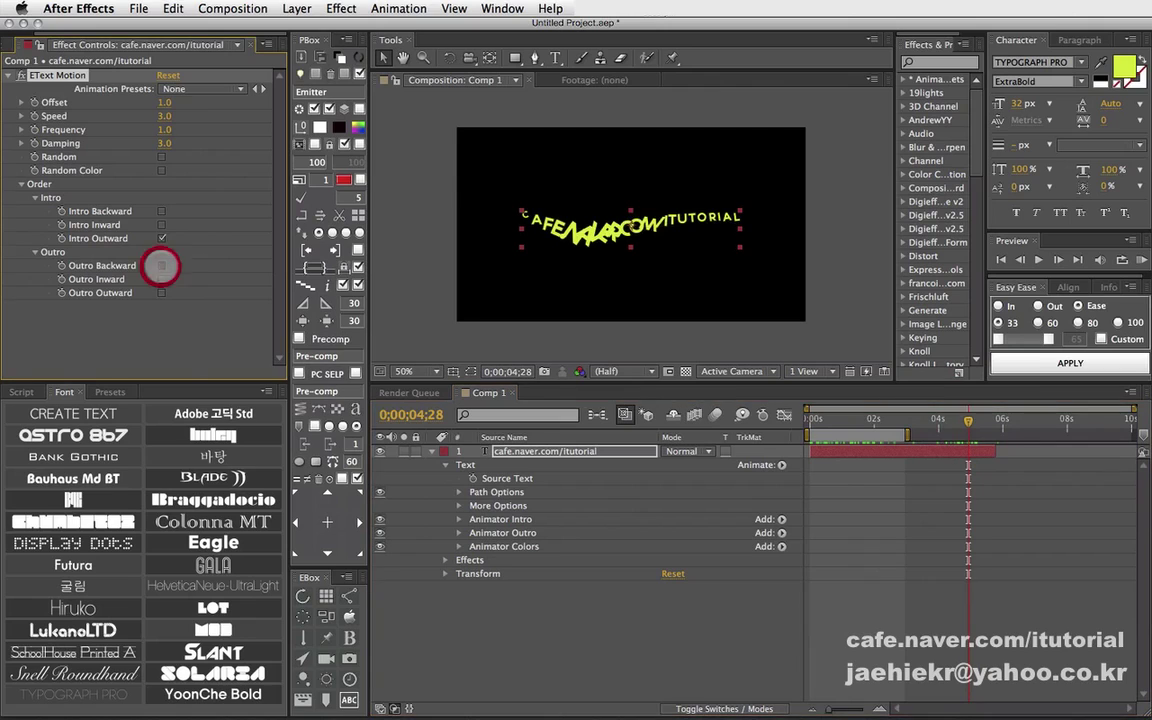
left_click_drag(936, 420, 975, 421)
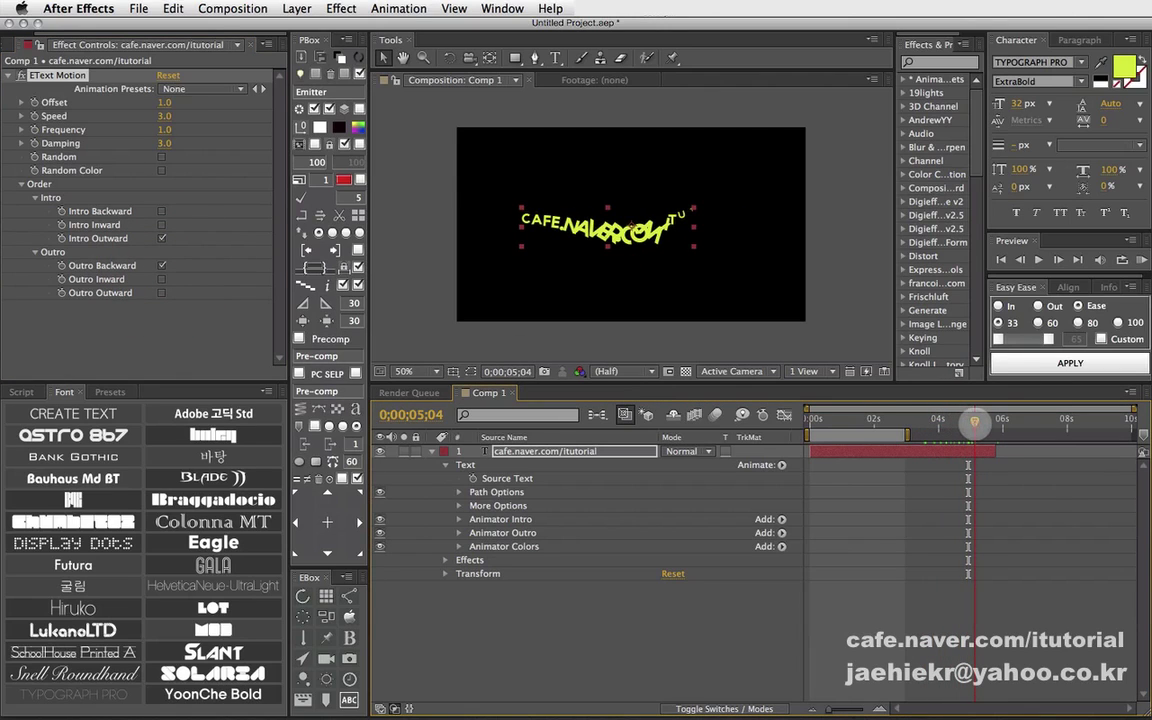
left_click(162, 265)
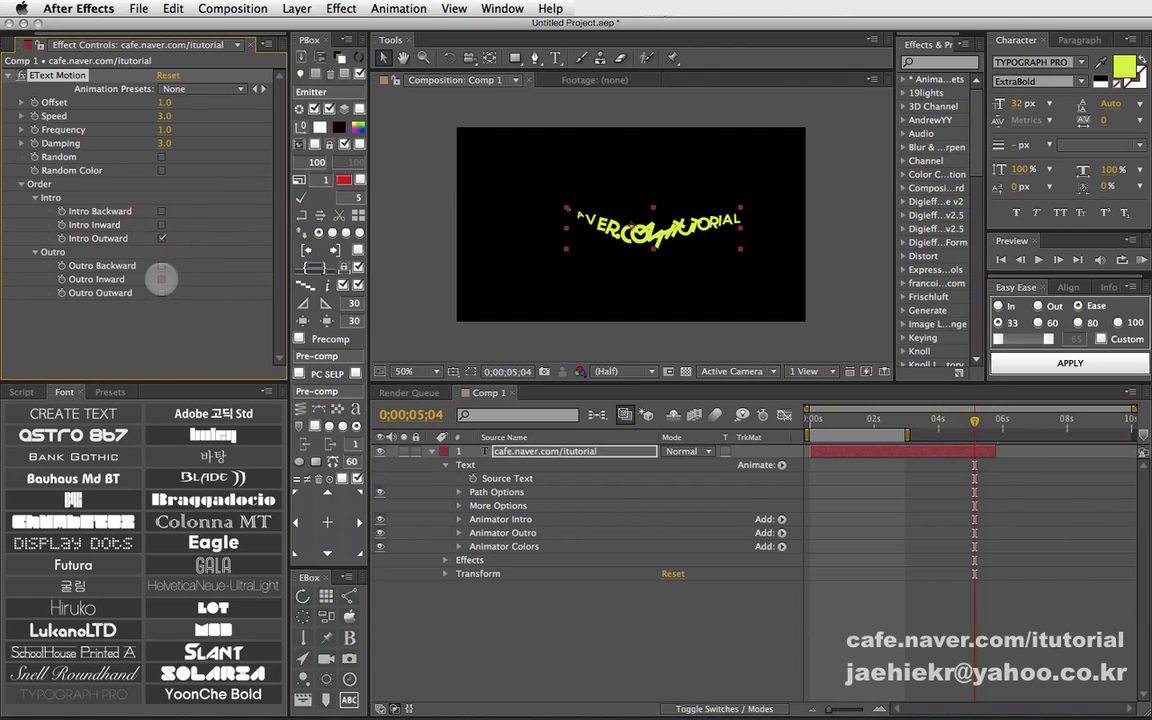
Step: Try Outro Inward with a preview up to 0;00;05;19 and Outro Outward with one up to 0;00;04;26, leaving both off
left_click(162, 279)
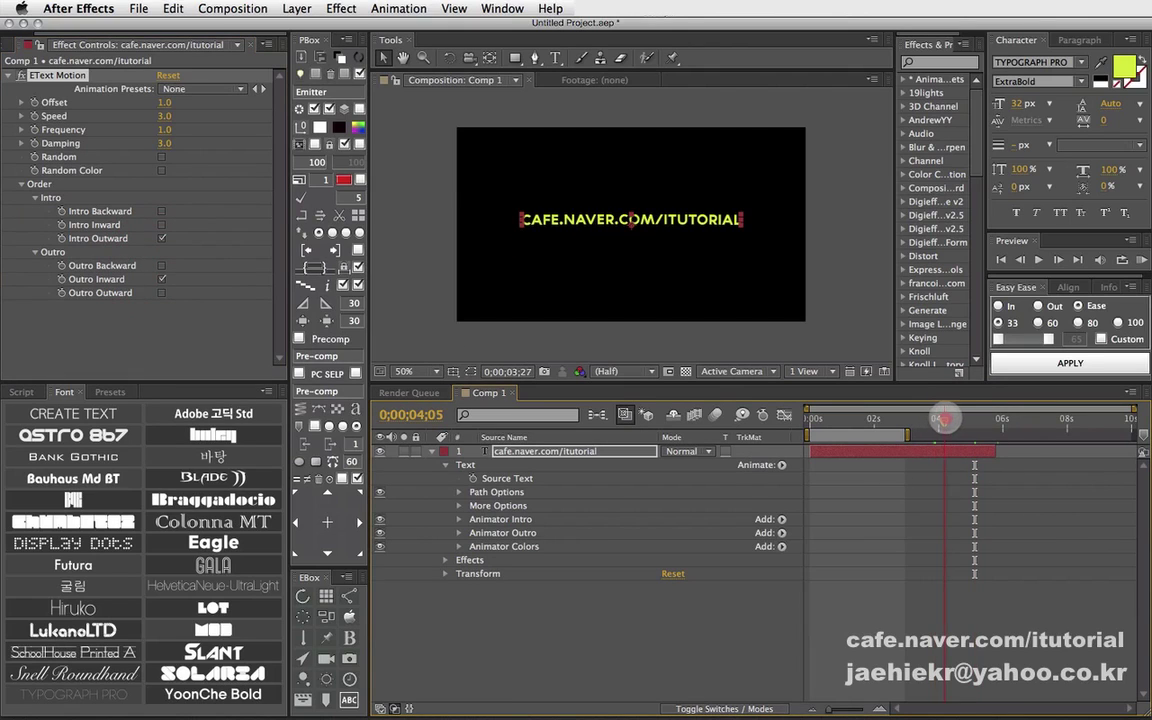
left_click_drag(974, 421, 987, 421)
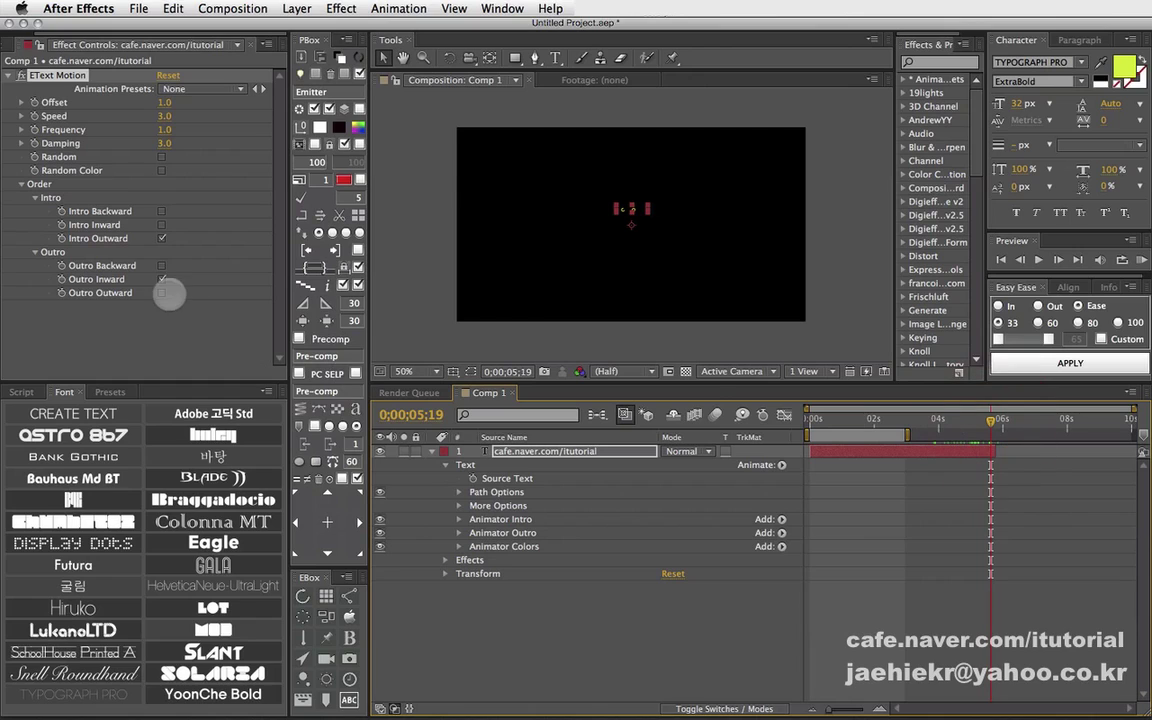
left_click(162, 293)
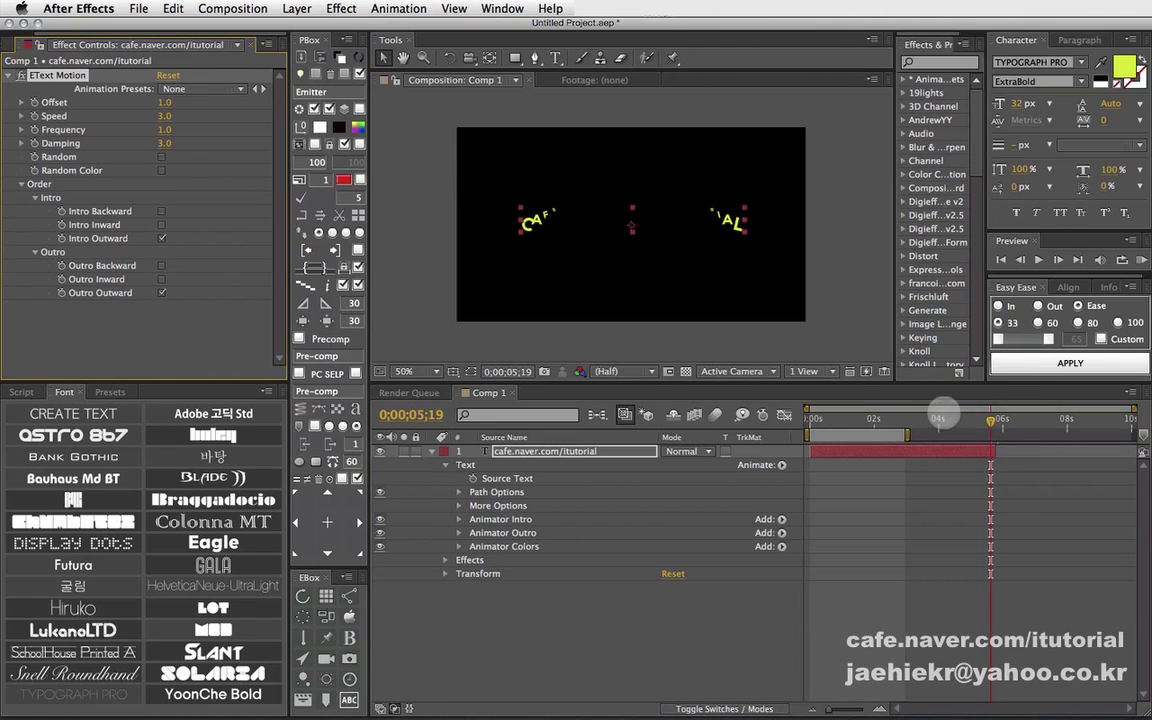
left_click_drag(938, 421, 966, 421)
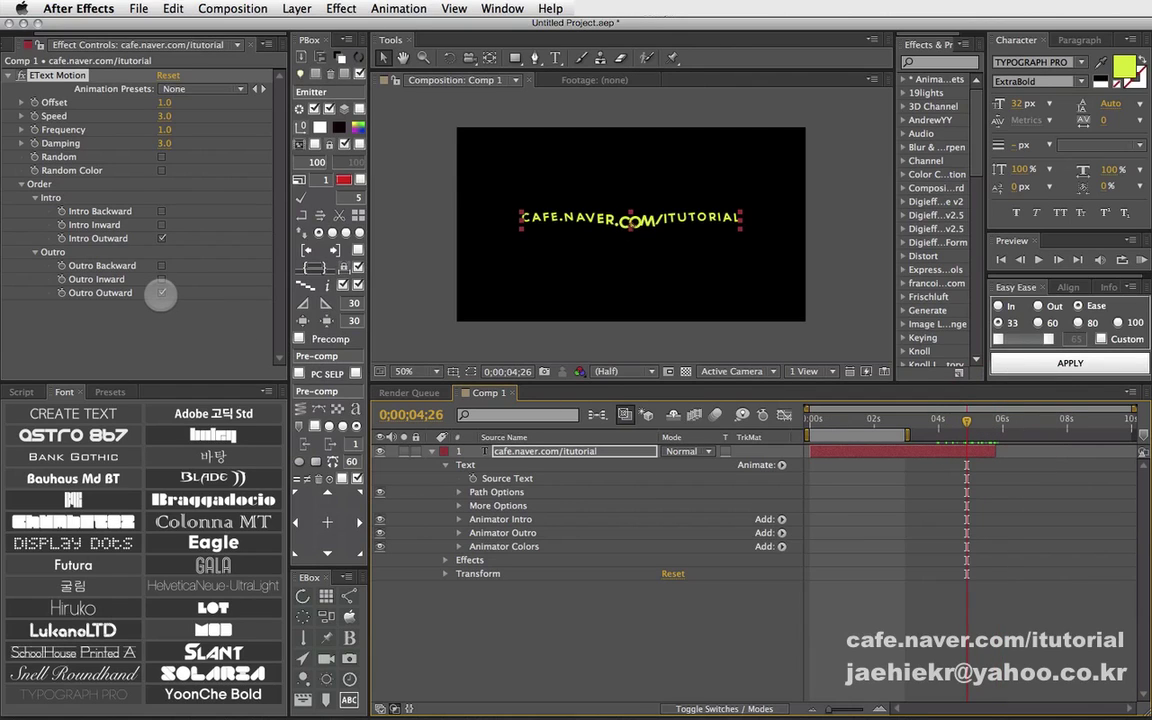
left_click(161, 293)
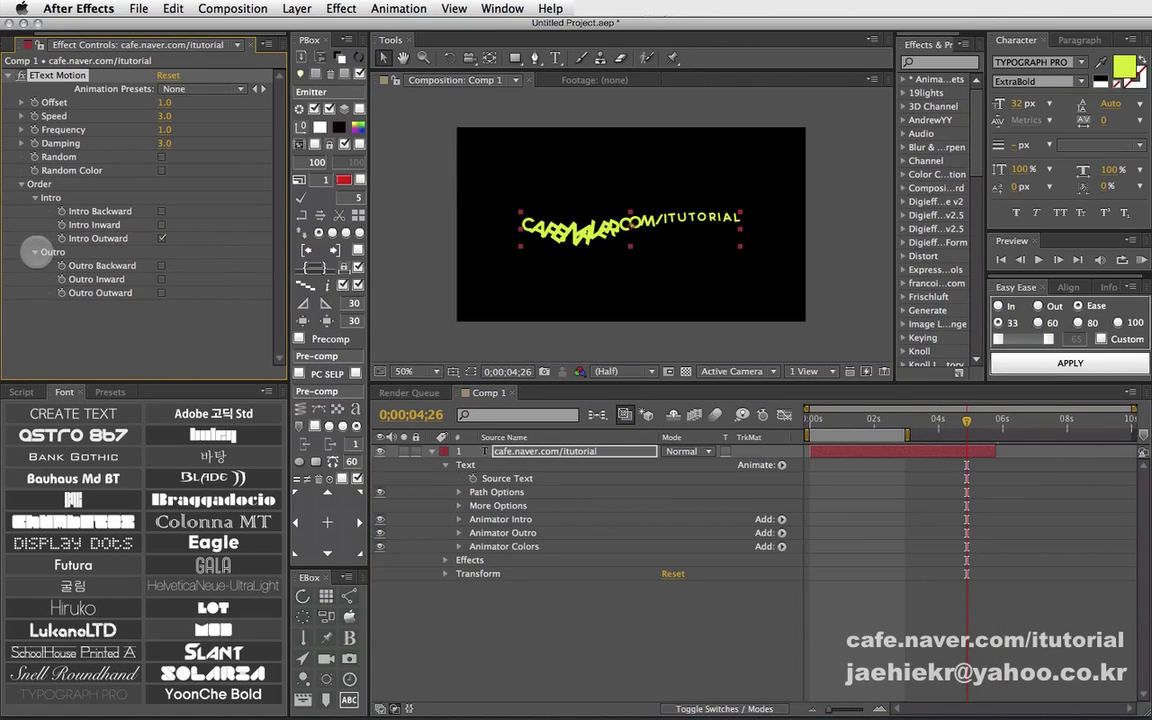
Step: Turn off Intro Outward and collapse the Outro, Intro and Order options
left_click(35, 252)
left_click(161, 238)
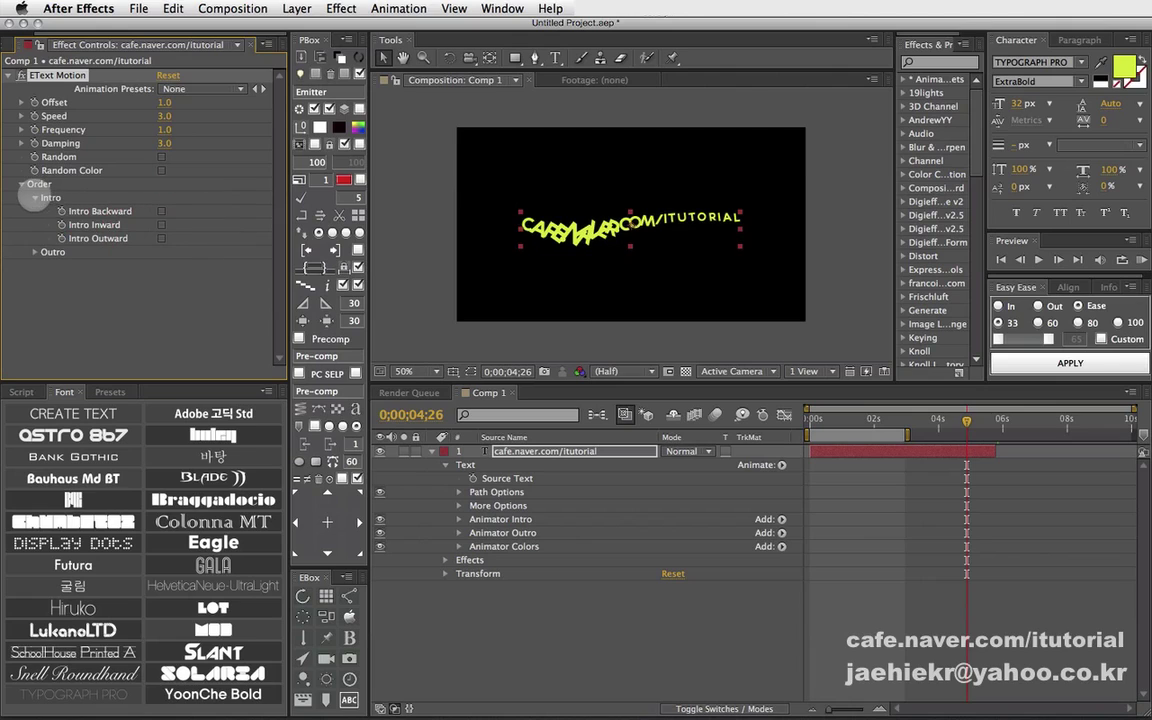
left_click(35, 198)
left_click(22, 184)
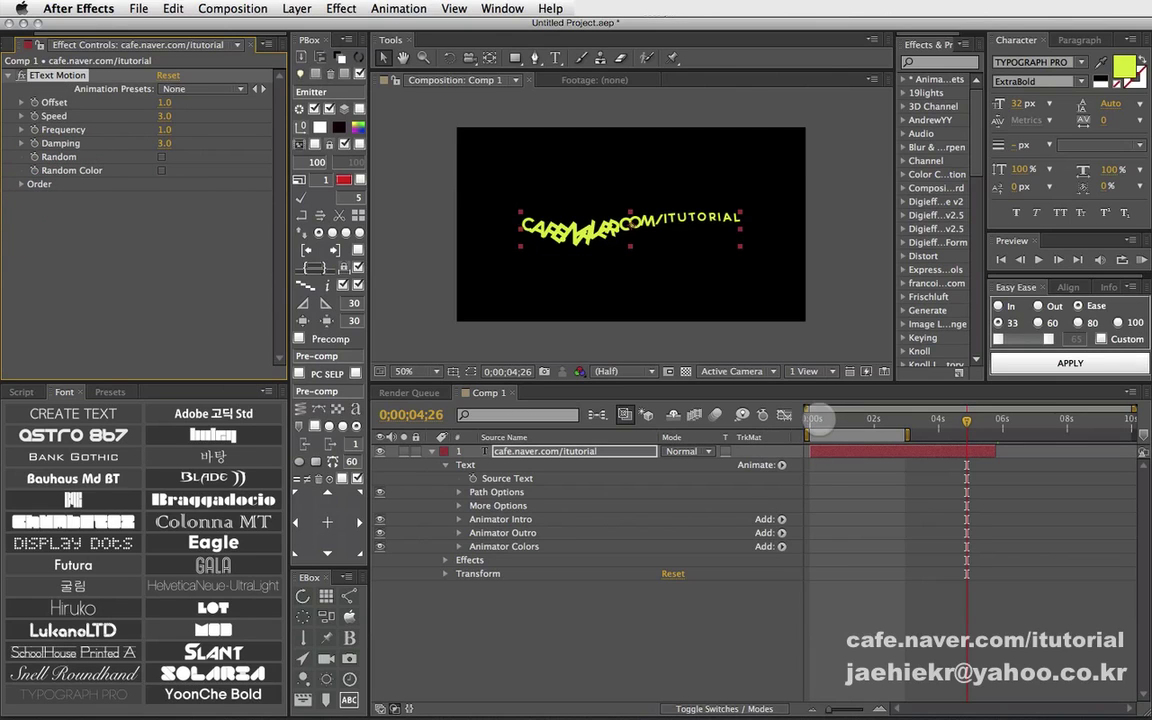
Step: Preview the motion up to 0;00;02;04 and inspect the Position, Scale, Rotation and Opacity properties of Animator Intro
left_click_drag(815, 418, 878, 420)
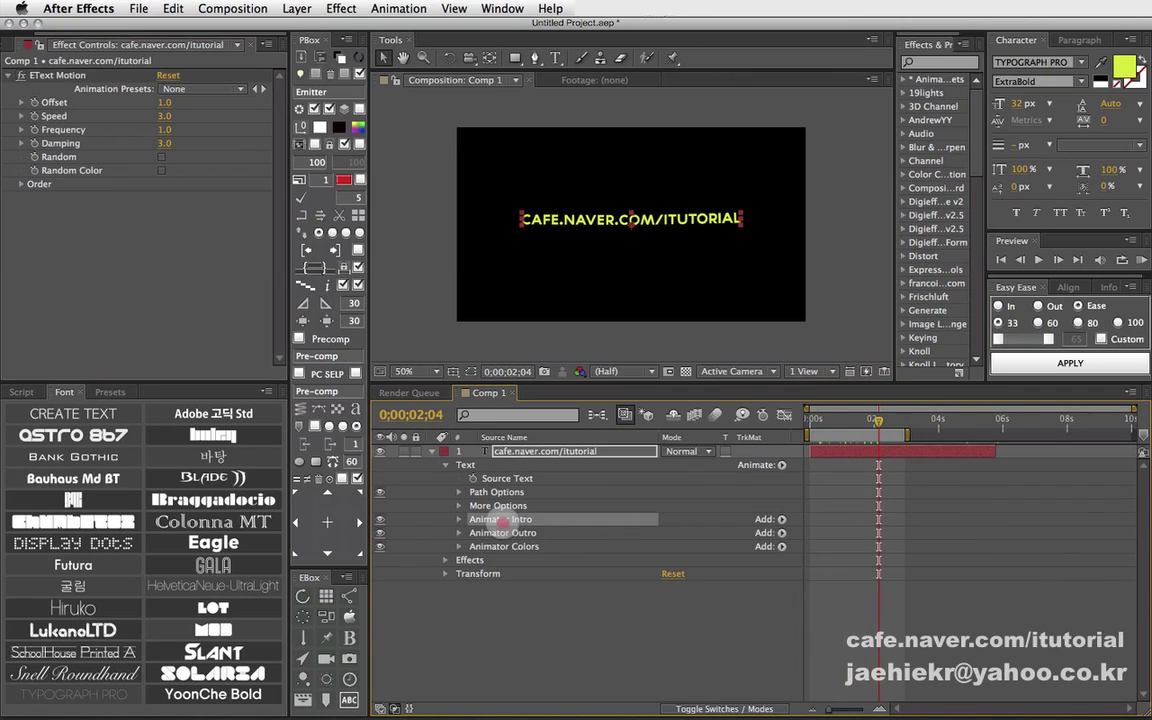
left_click(465, 515)
left_click(458, 519)
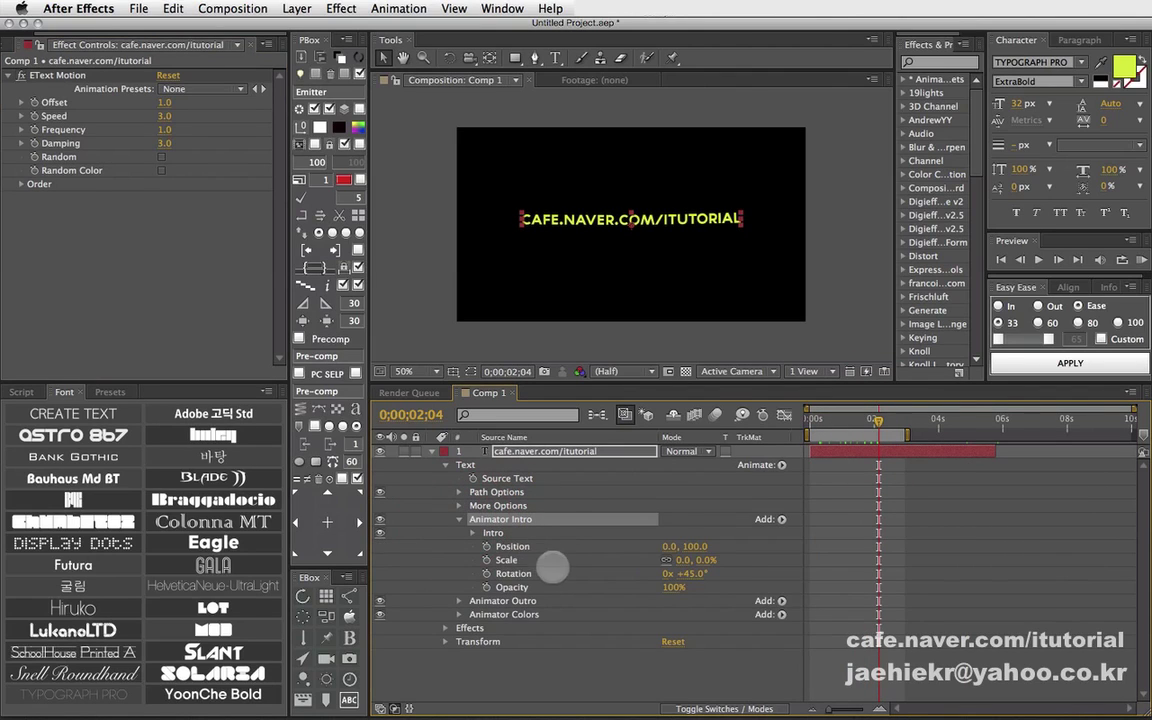
left_click(512, 546)
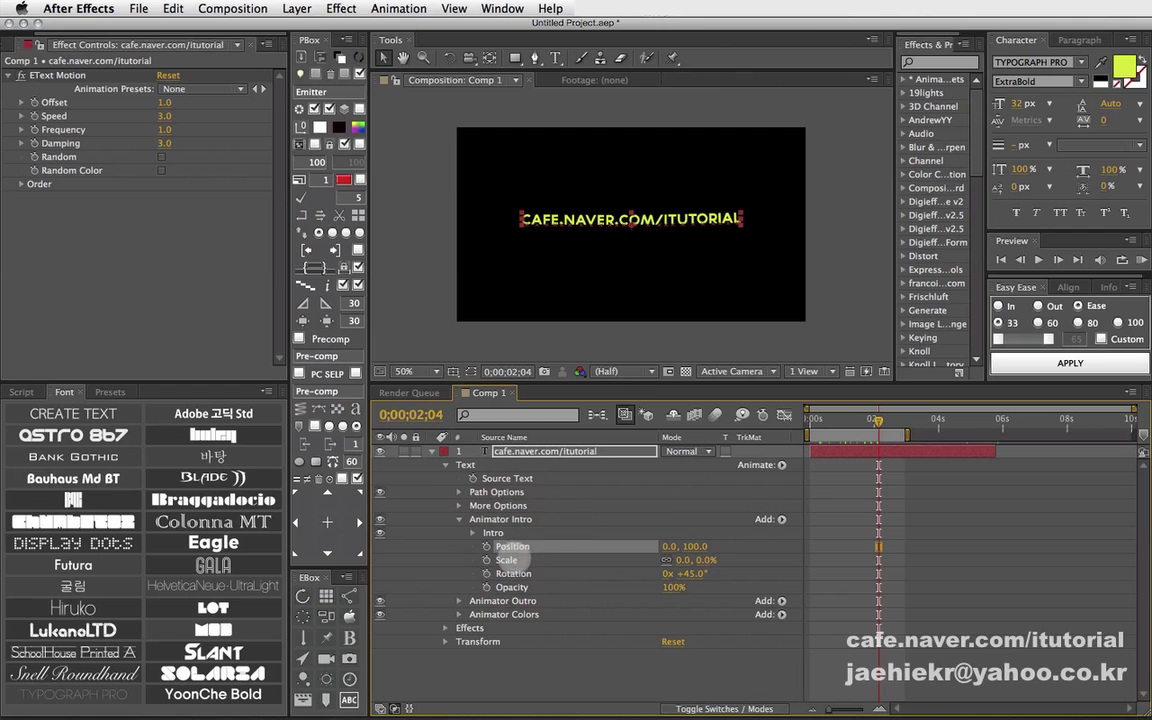
left_click(508, 560)
left_click(513, 573)
left_click(510, 546)
left_click(507, 560)
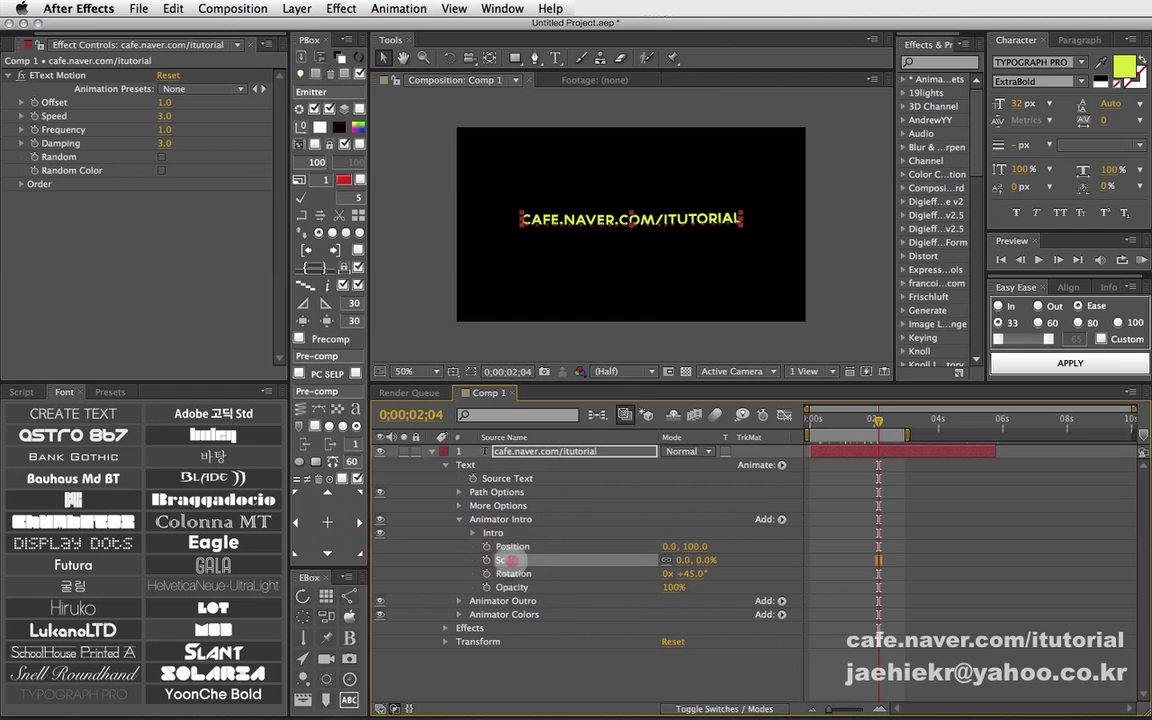
left_click(510, 573)
left_click(508, 587)
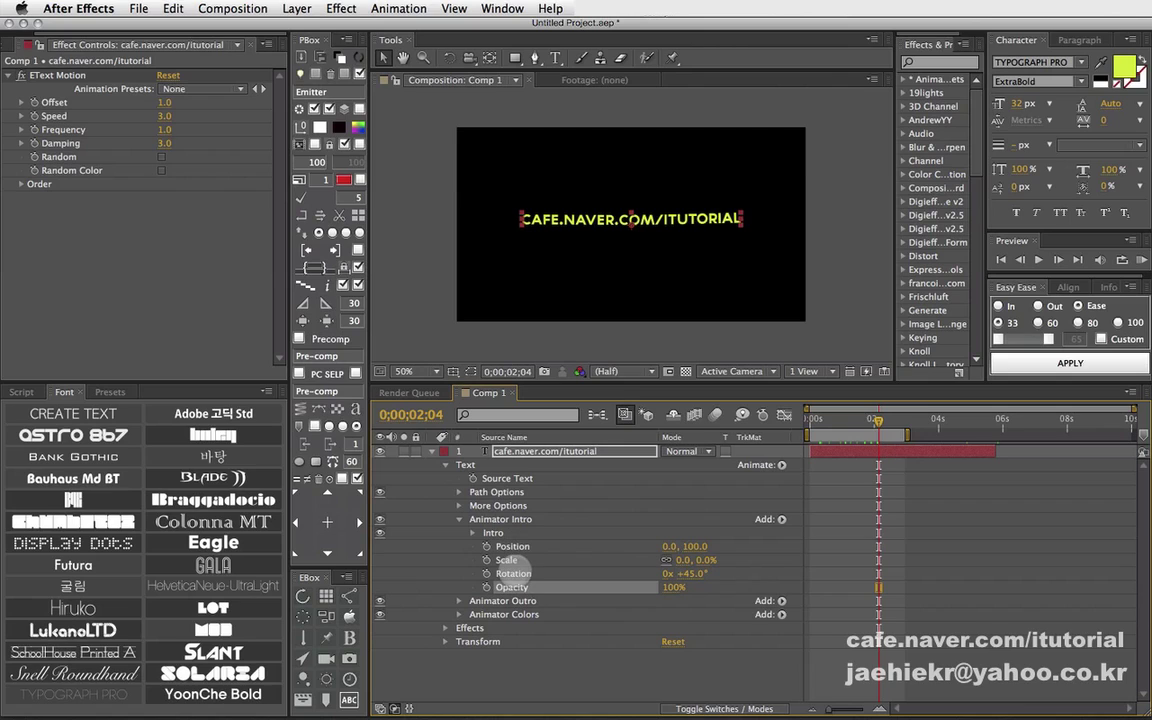
left_click(510, 546)
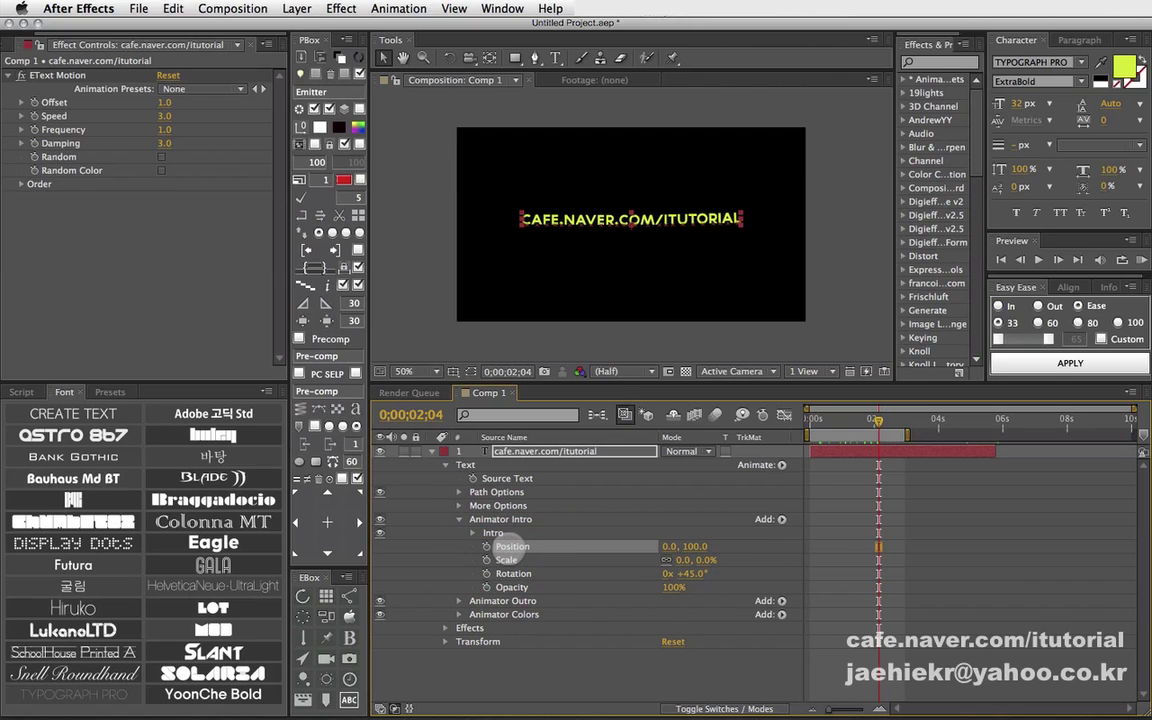
Step: Delete the Position, Scale, Rotation and Opacity properties from Animator Intro
key("Delete")
left_click(507, 547)
key("Delete")
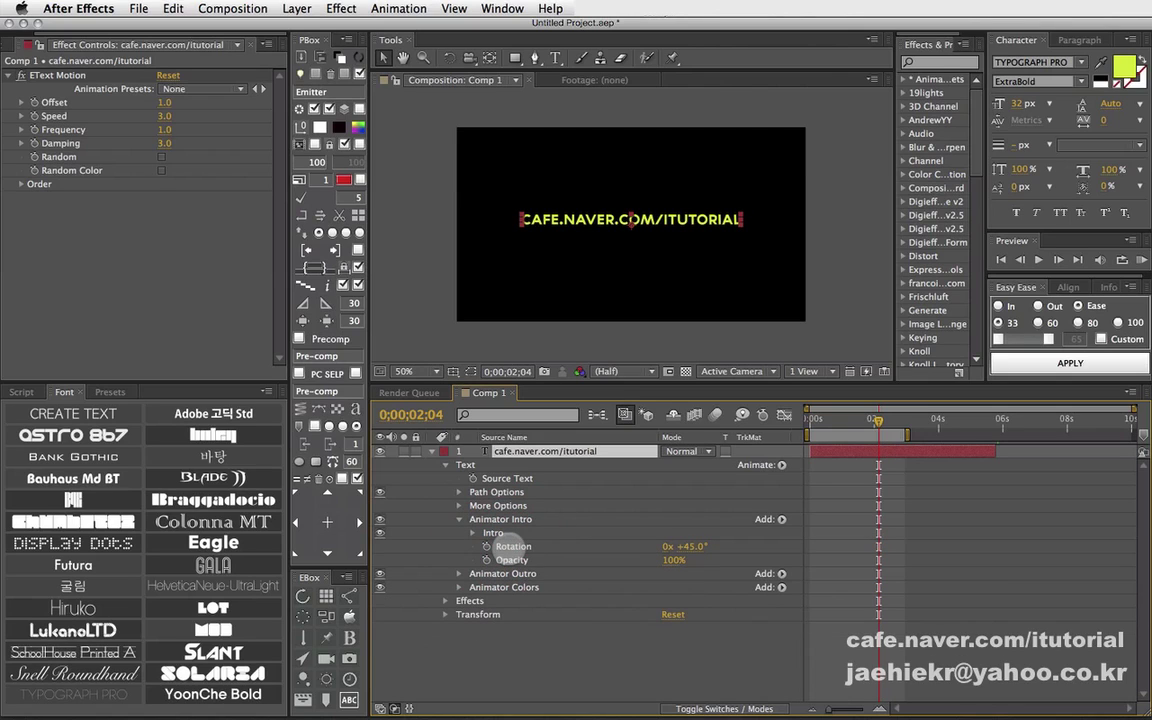
left_click(507, 547)
key("Delete")
left_click(507, 547)
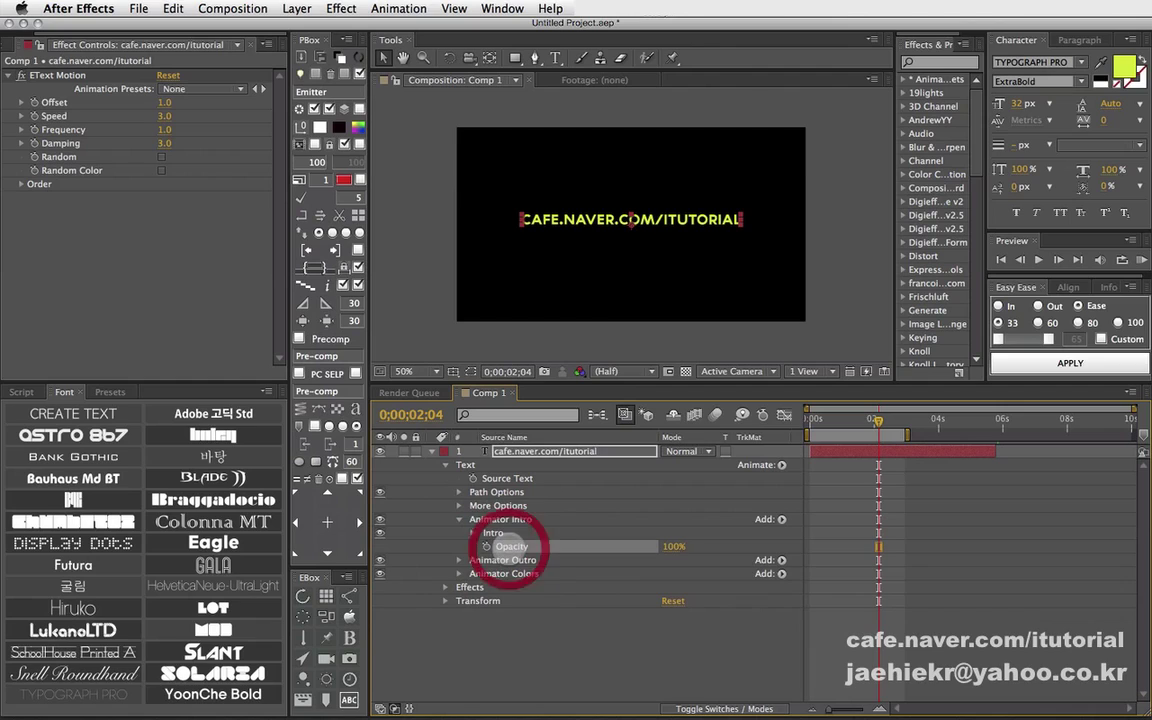
key("Delete")
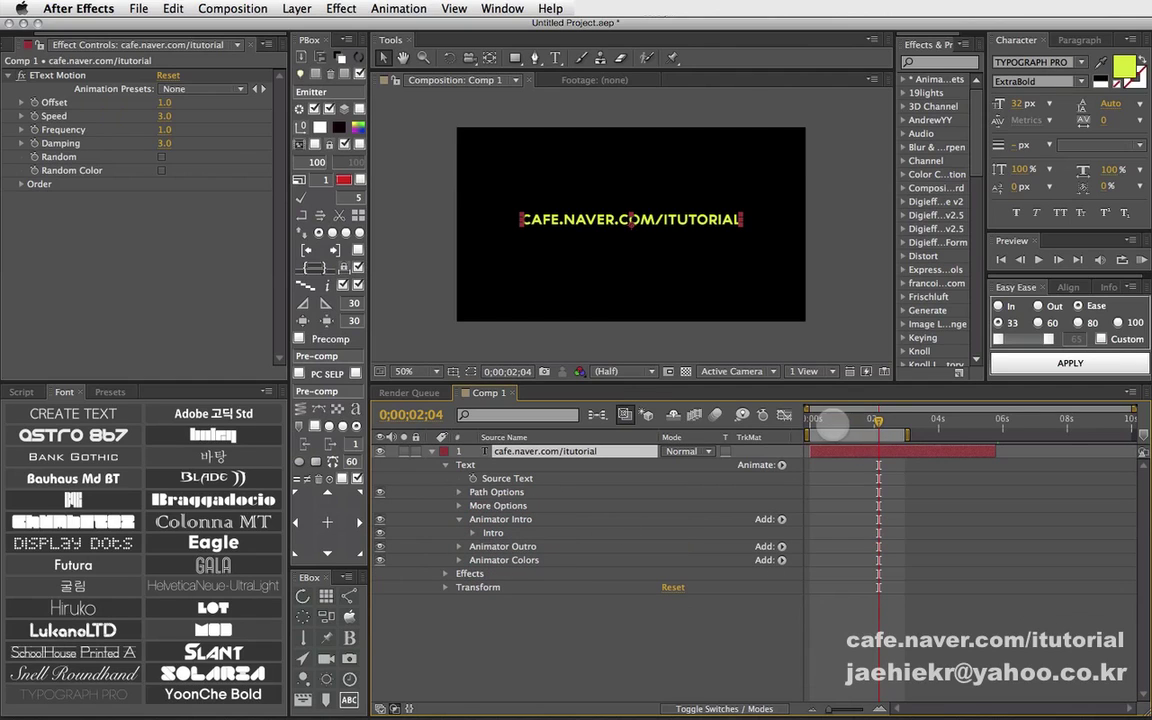
Step: Move to 0;00;00;16 and inspect the Intro selector and the properties that can be added to Animator Intro
left_click_drag(832, 425, 820, 422)
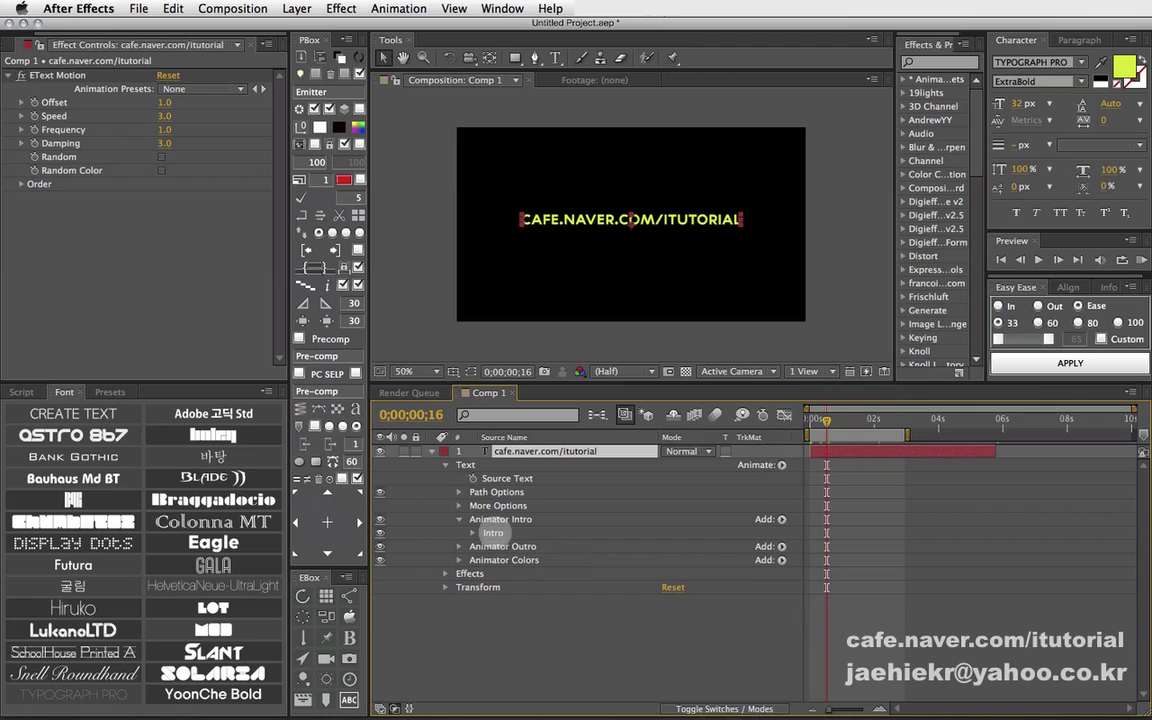
left_click(473, 533)
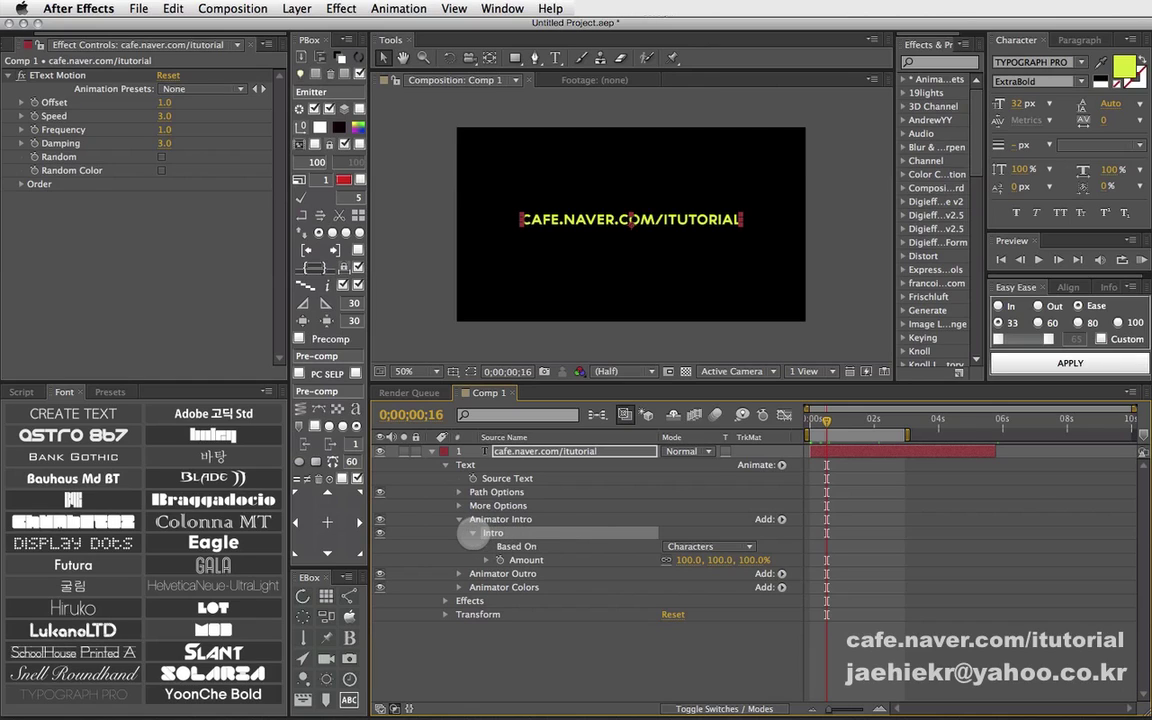
left_click(473, 533)
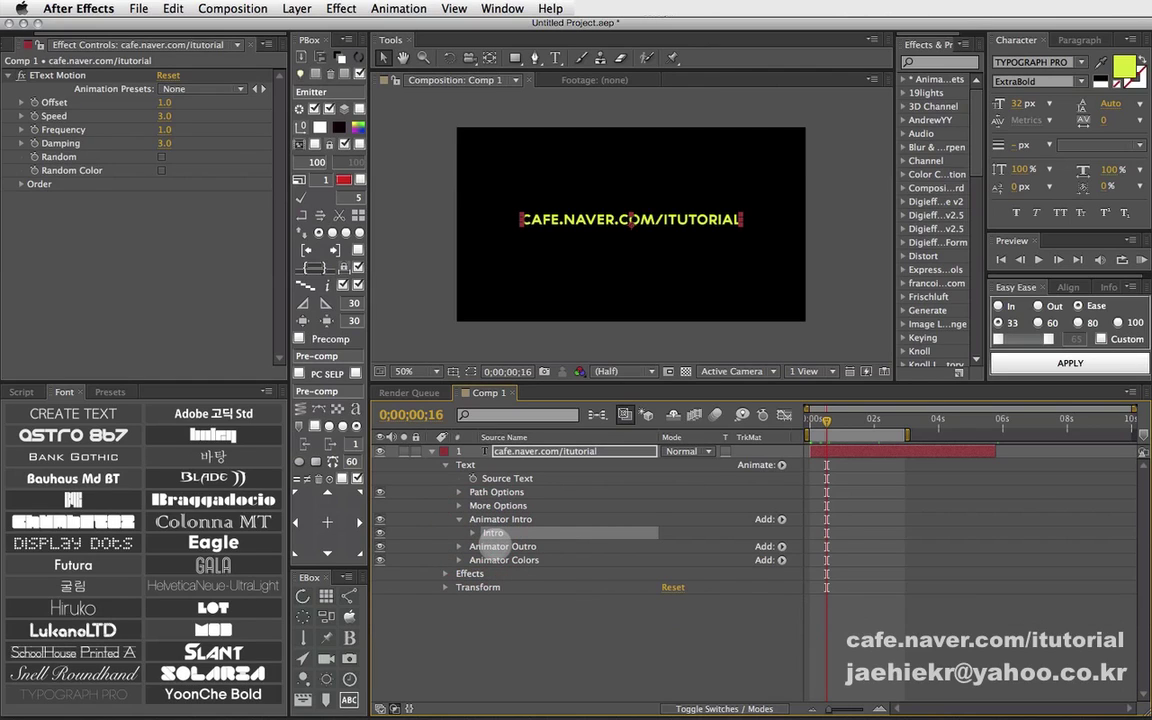
left_click(783, 519)
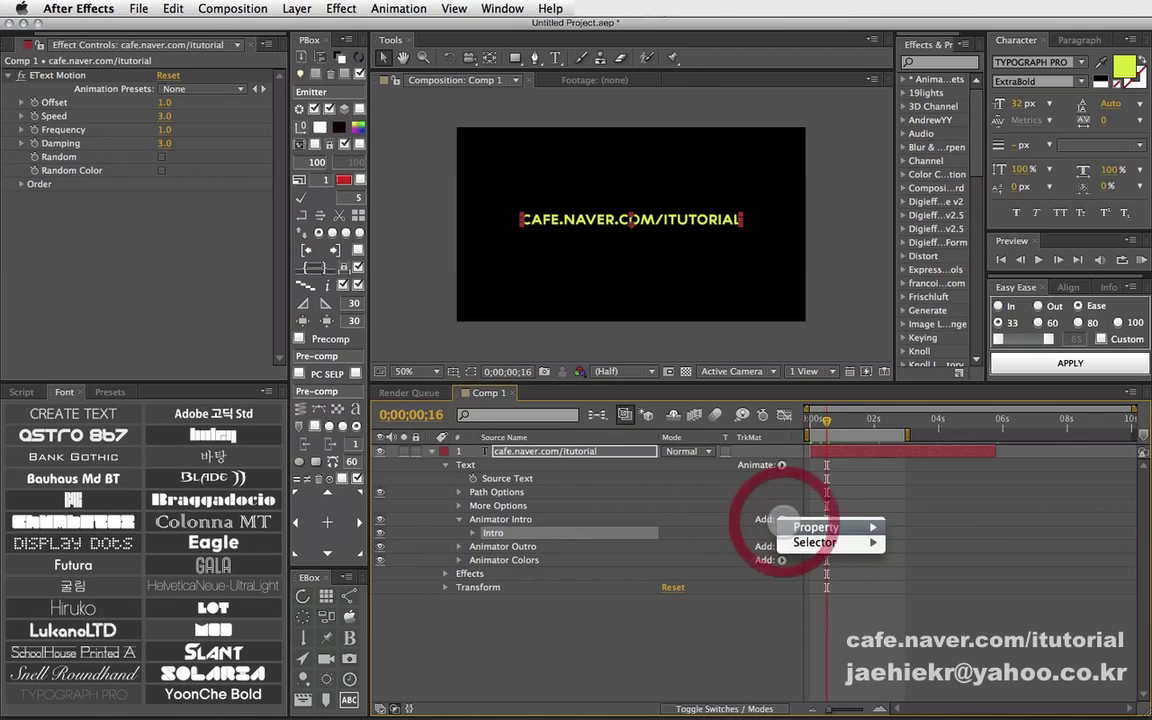
mouse_move(845, 524)
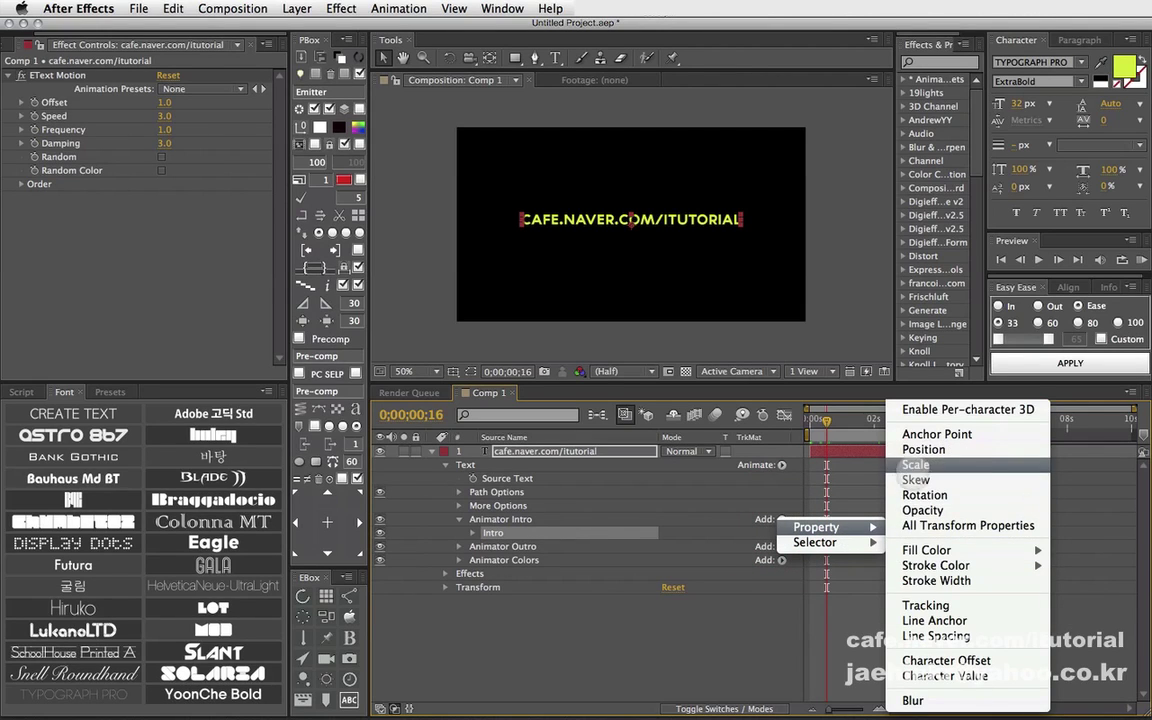
left_click(703, 496)
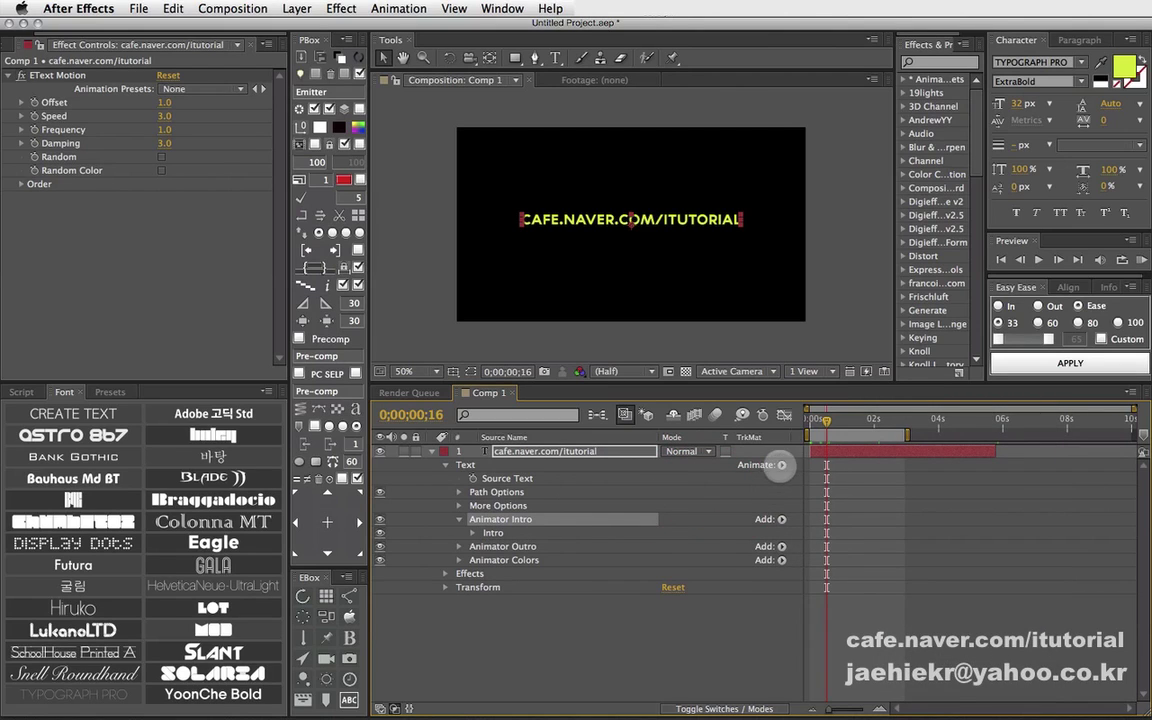
Step: Enable Per-character 3D for the text layer and collapse Animator Outro
left_click(781, 465)
left_click(818, 411)
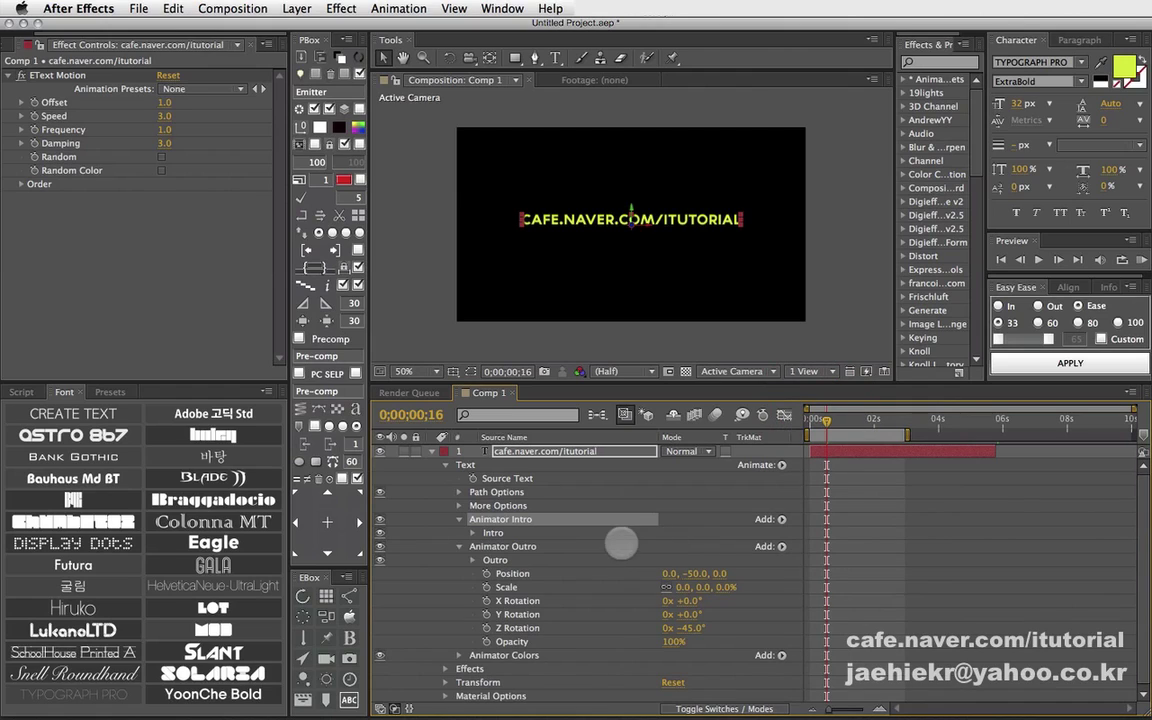
left_click(459, 546)
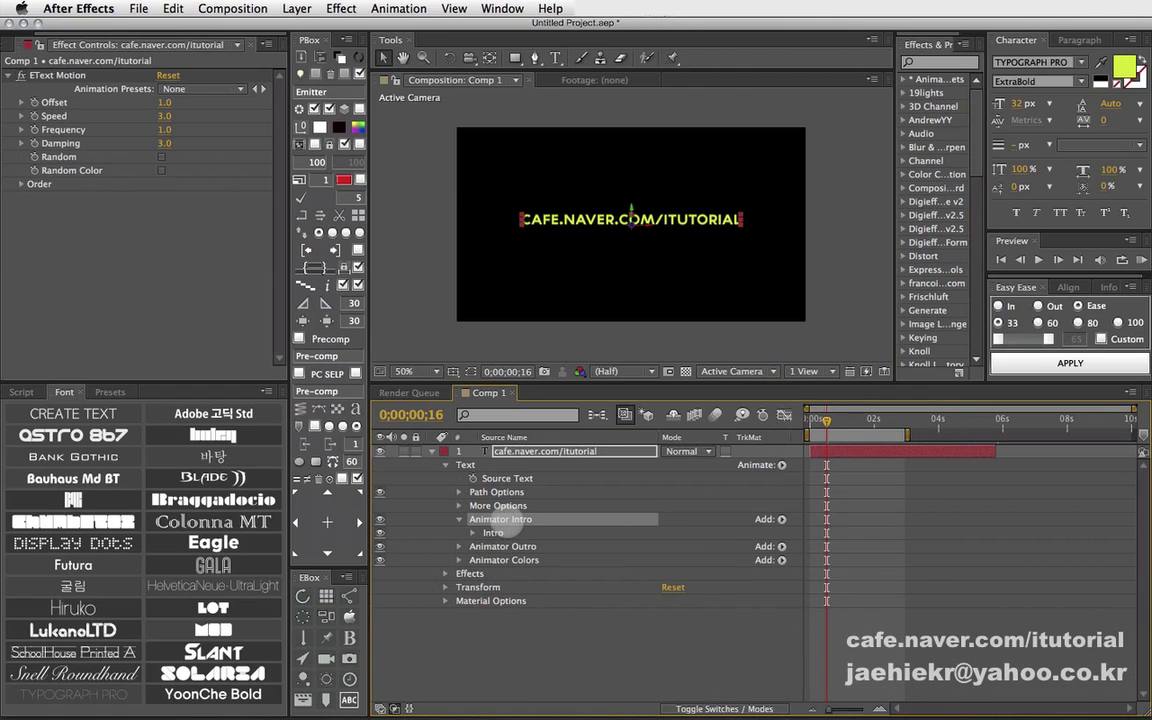
Step: Add a Position property to Animator Intro and set its Z value to 1000
left_click(565, 519)
left_click(782, 519)
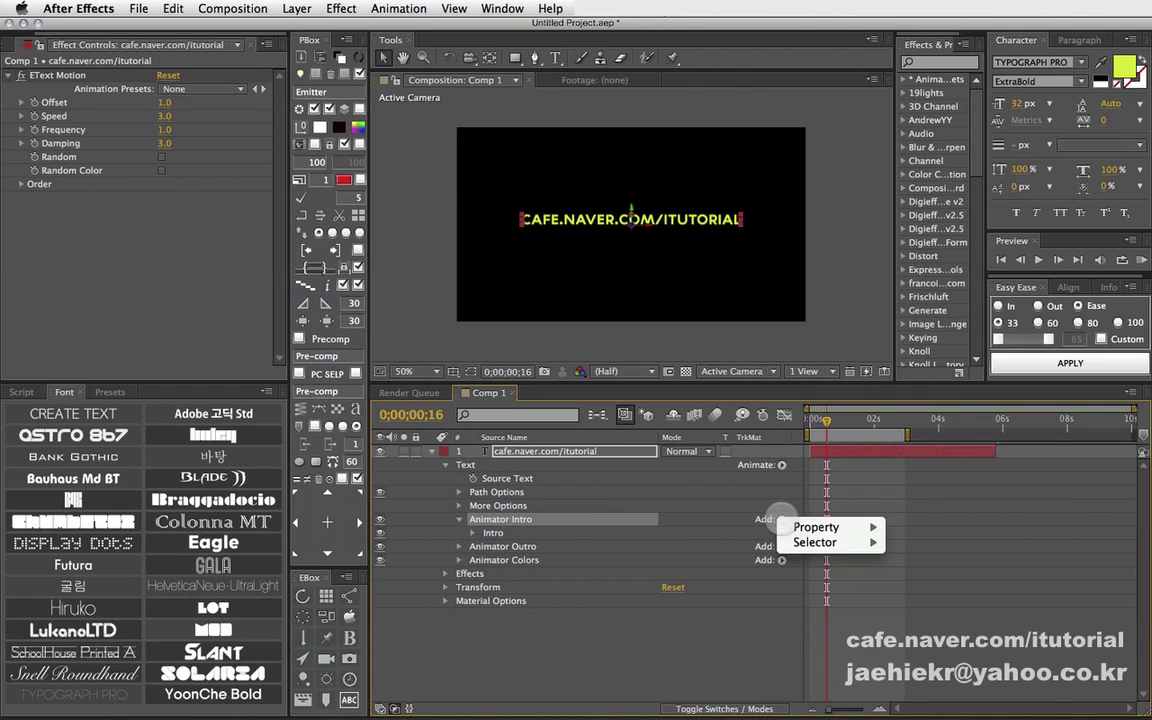
mouse_move(818, 527)
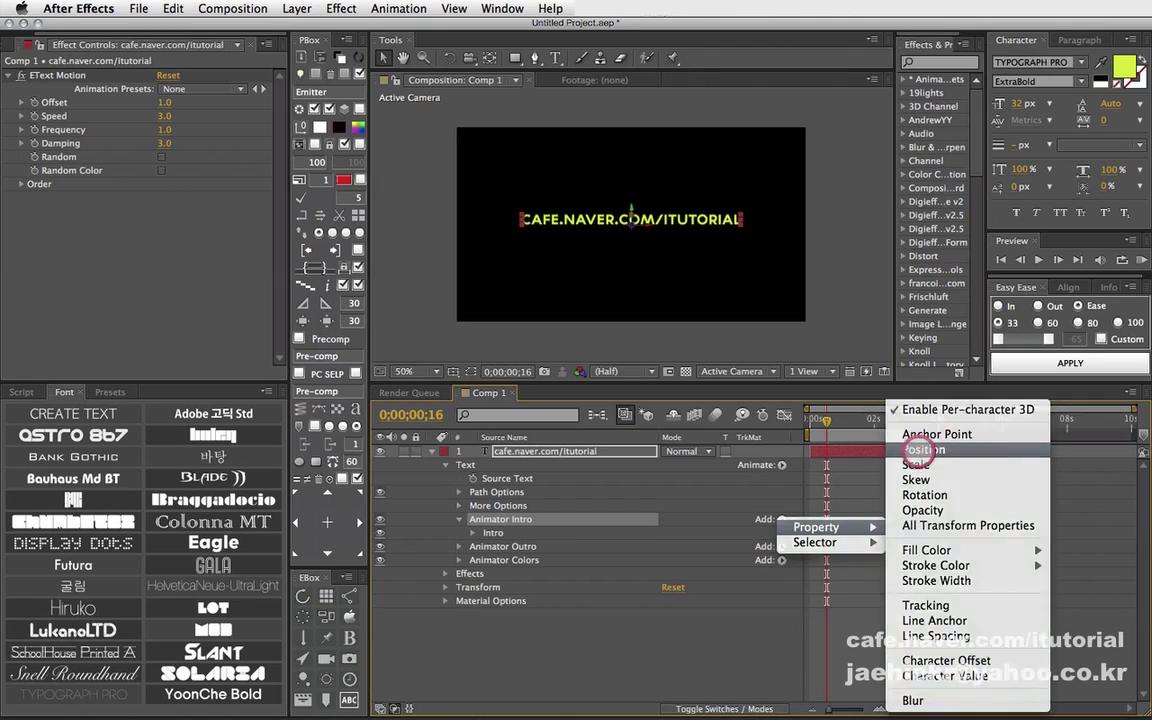
left_click(923, 449)
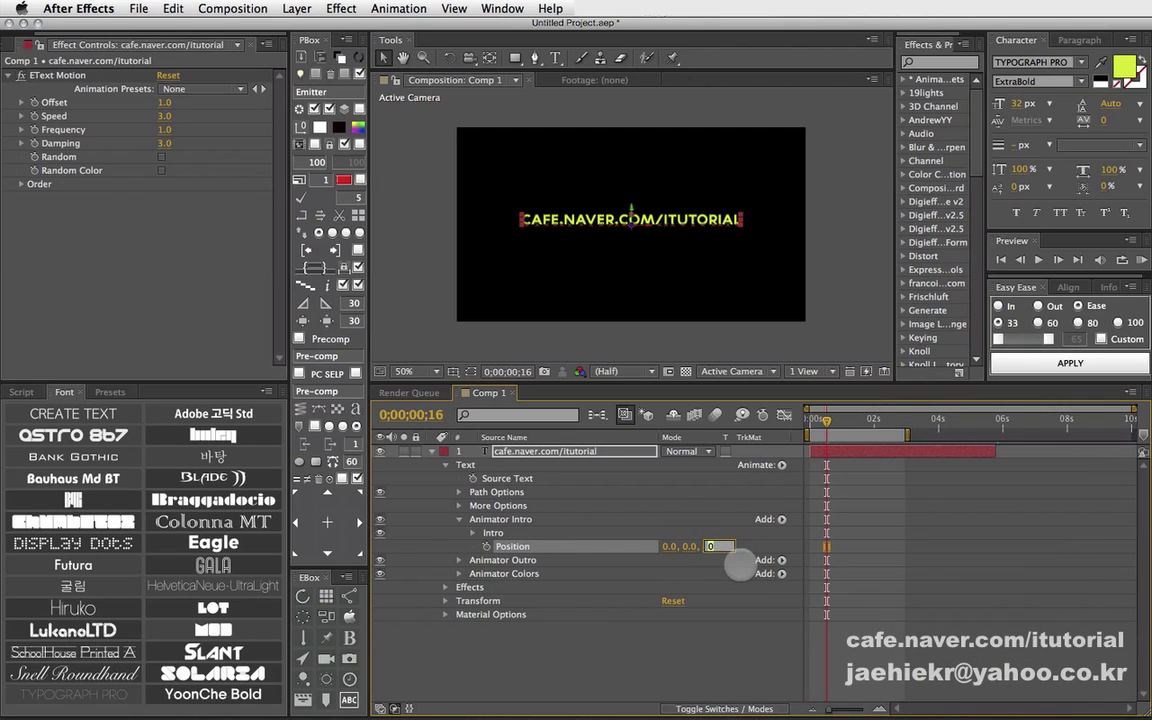
key("Return")
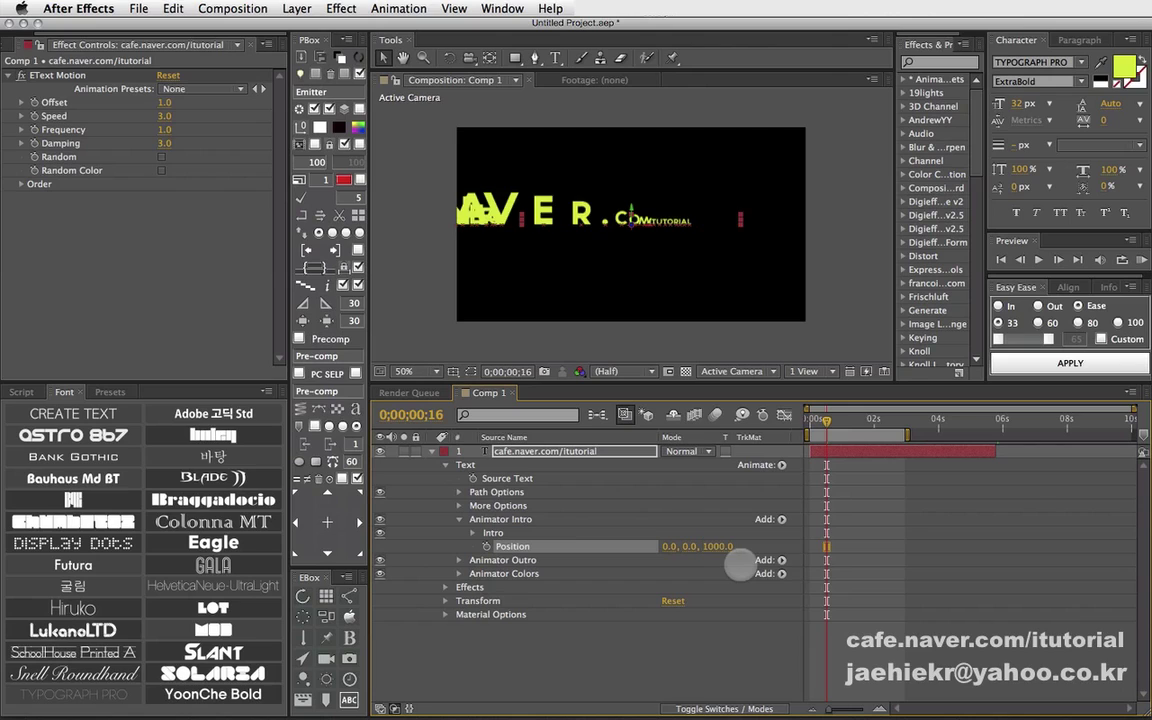
Step: Preview the intro from the start to 0;00;01;21, and view it from Custom View 1 up to 0;00;01;01
left_click(808, 415)
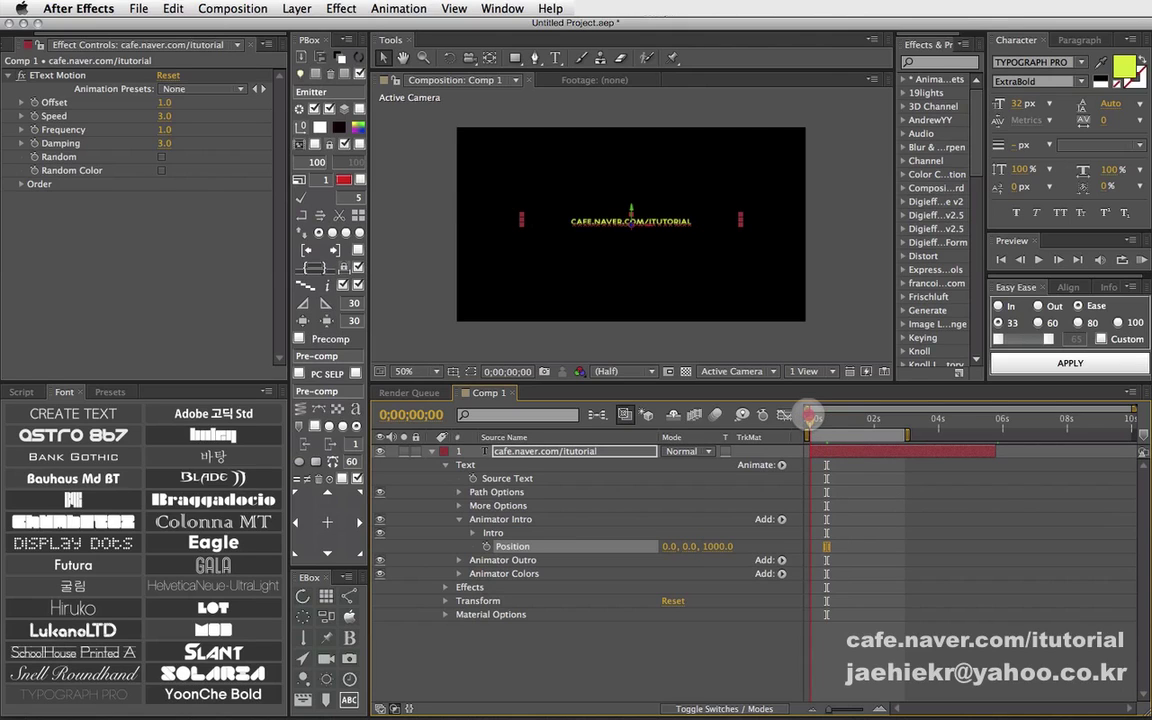
left_click_drag(815, 415, 864, 420)
left_click(735, 371)
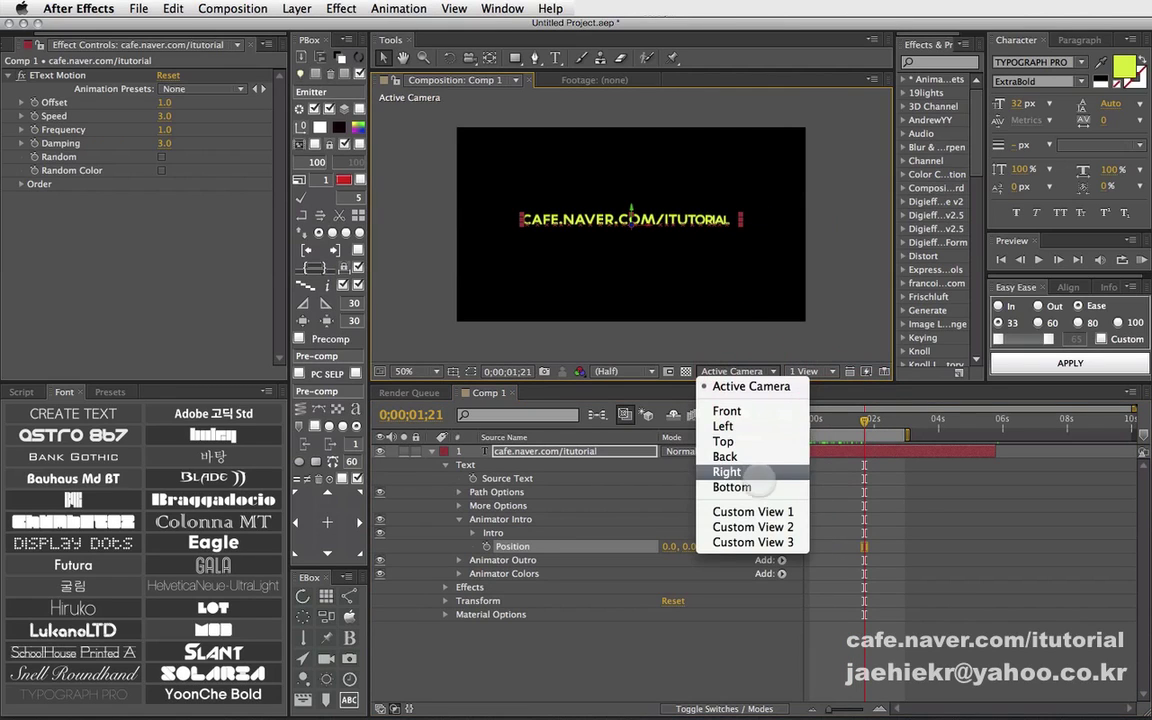
left_click(755, 511)
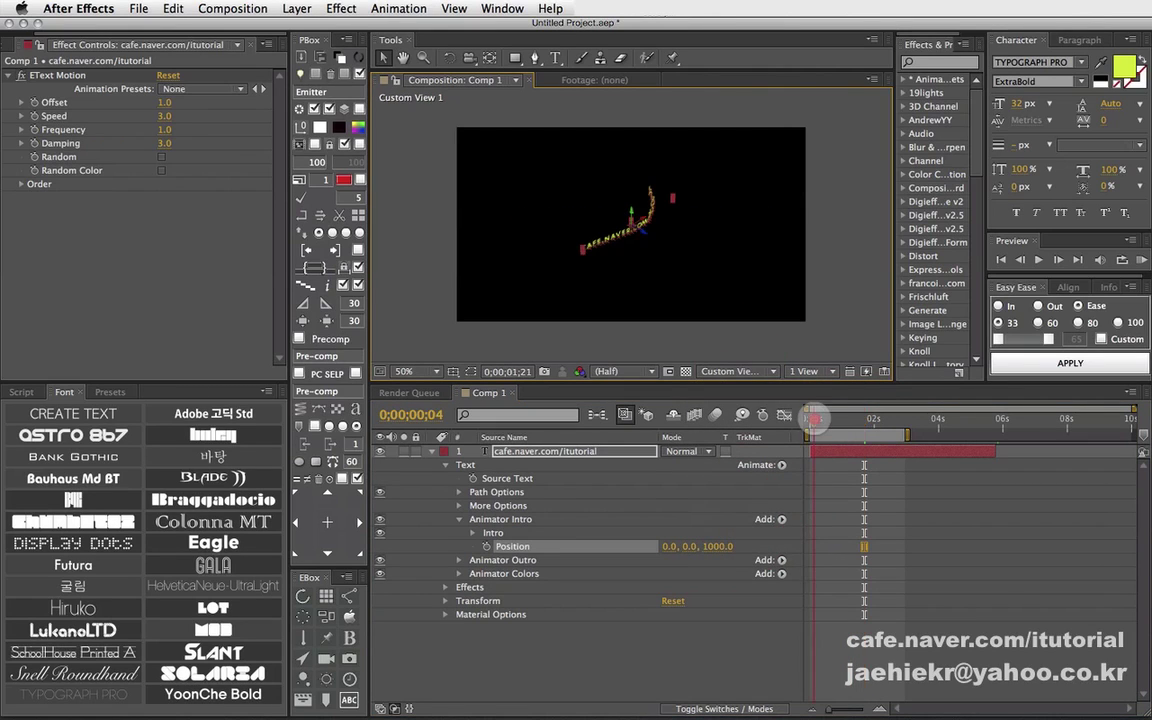
left_click_drag(815, 418, 843, 419)
Step: Switch the composition view back to Active Camera and preview the intro up to 0;00;01;07
left_click(745, 371)
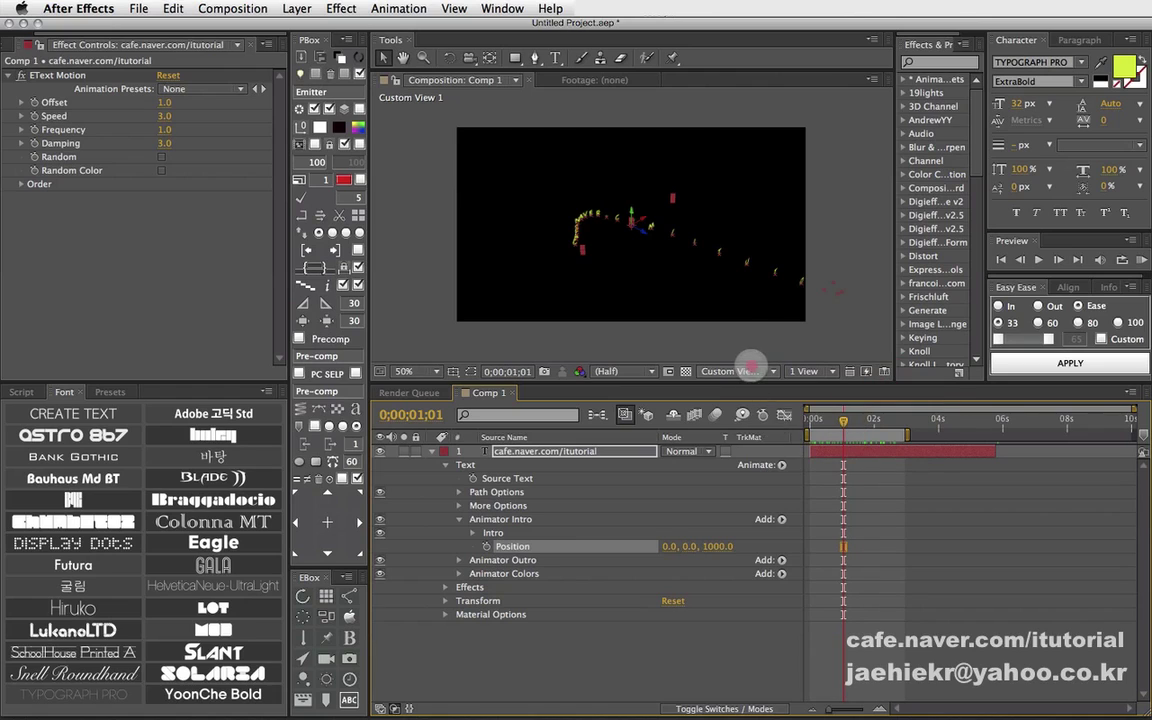
left_click(751, 386)
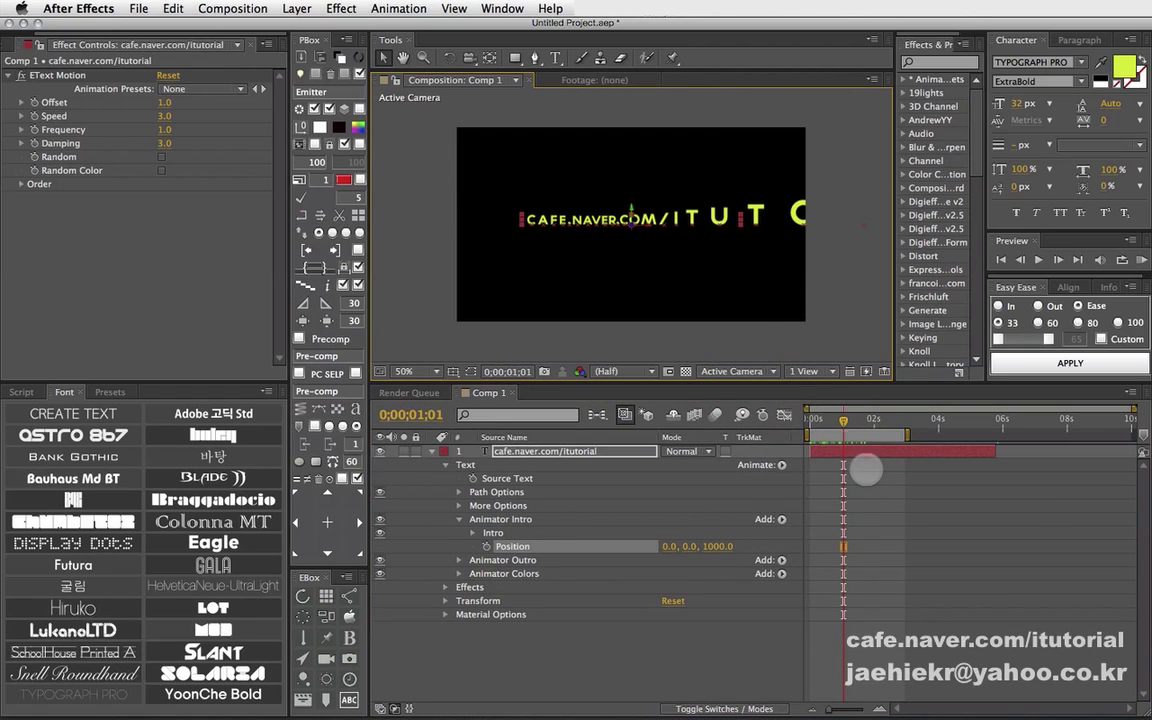
left_click_drag(818, 418, 849, 419)
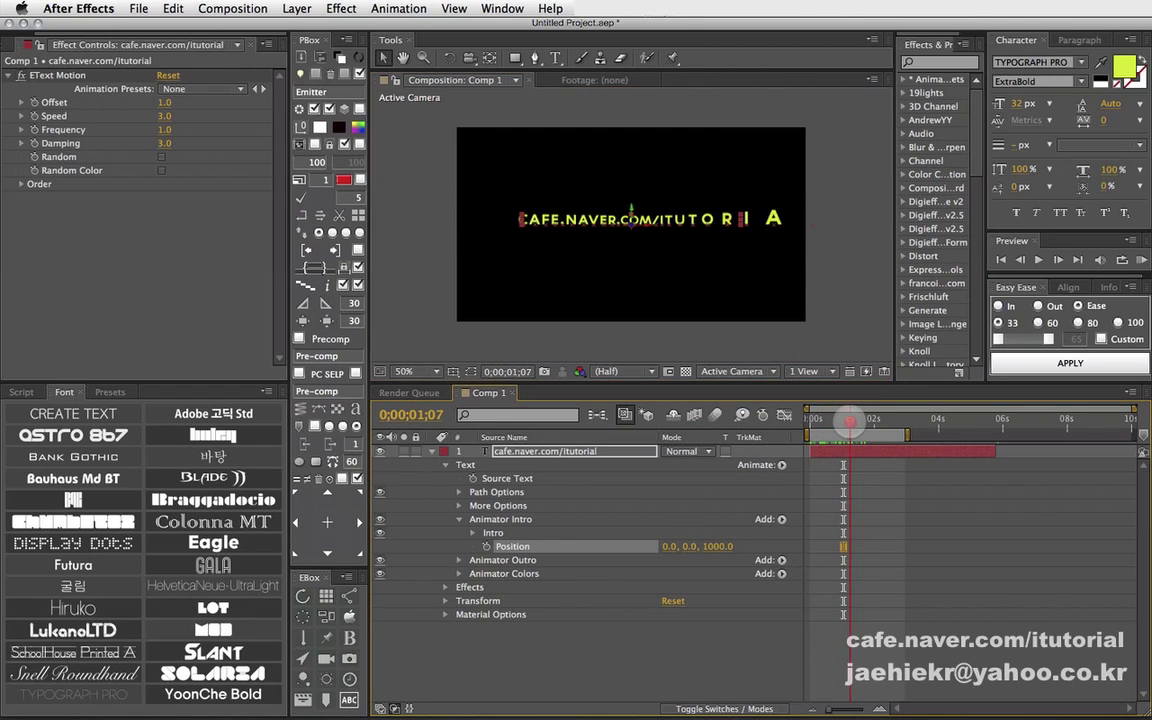
Step: Expand the Intro order options, turn on Intro Outward and preview it, ending at 0;00;00;00
left_click(22, 184)
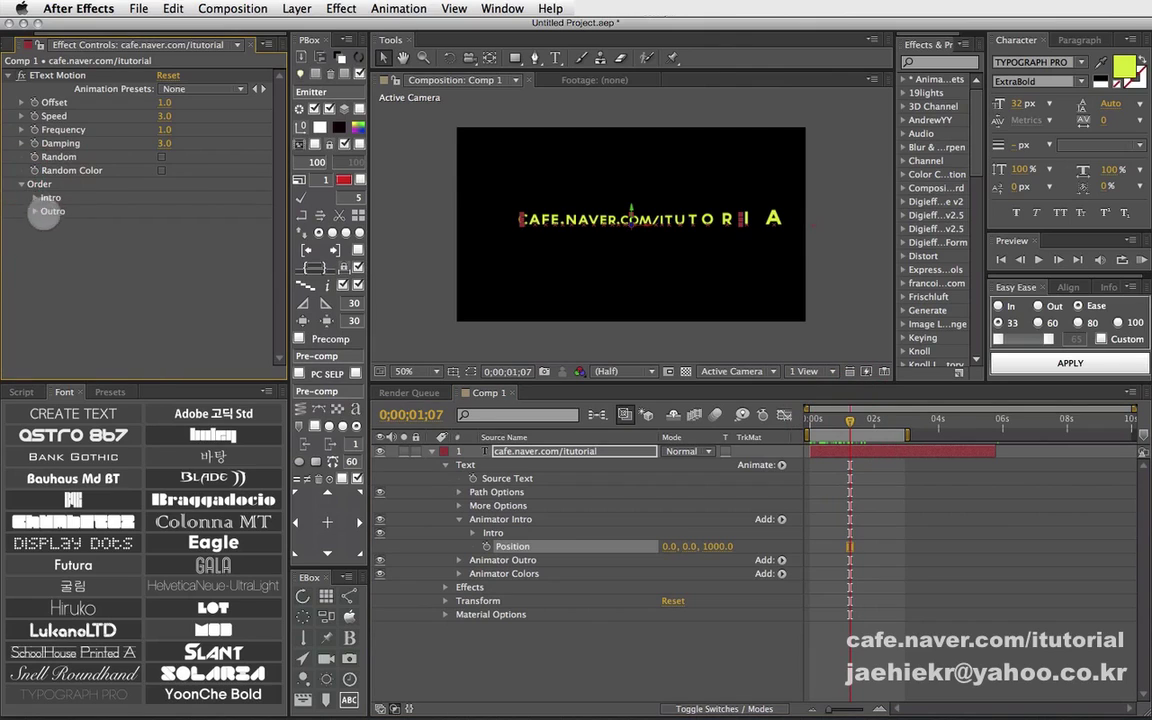
left_click(35, 197)
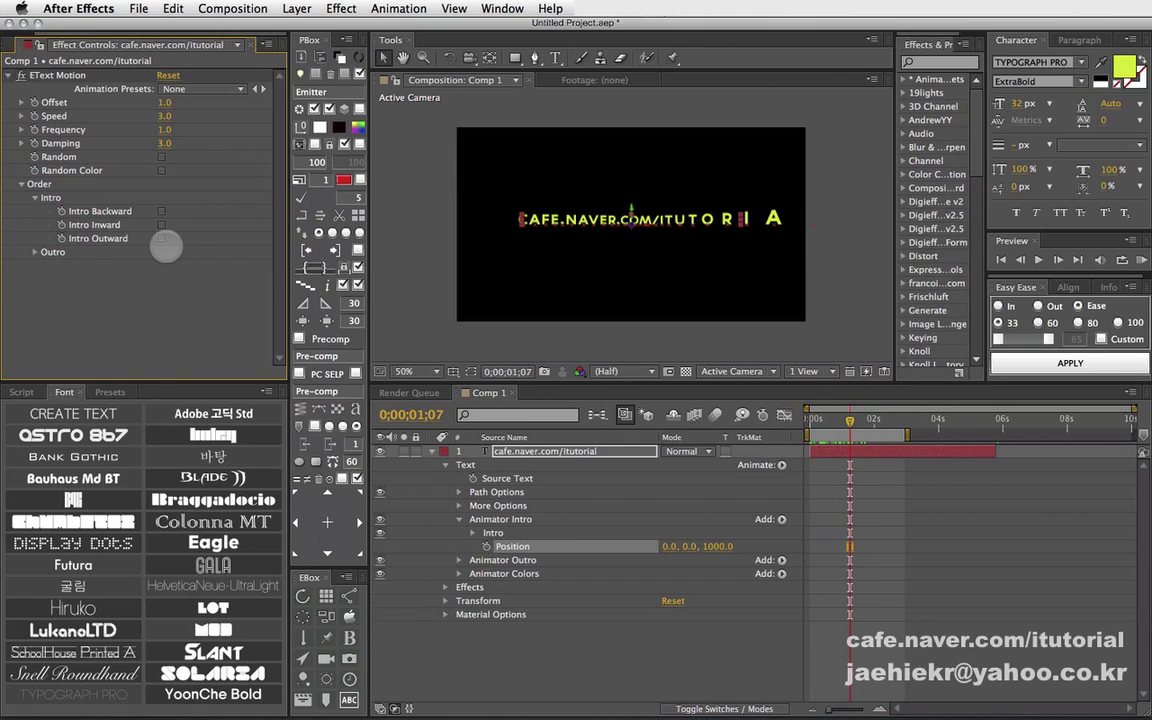
left_click(162, 239)
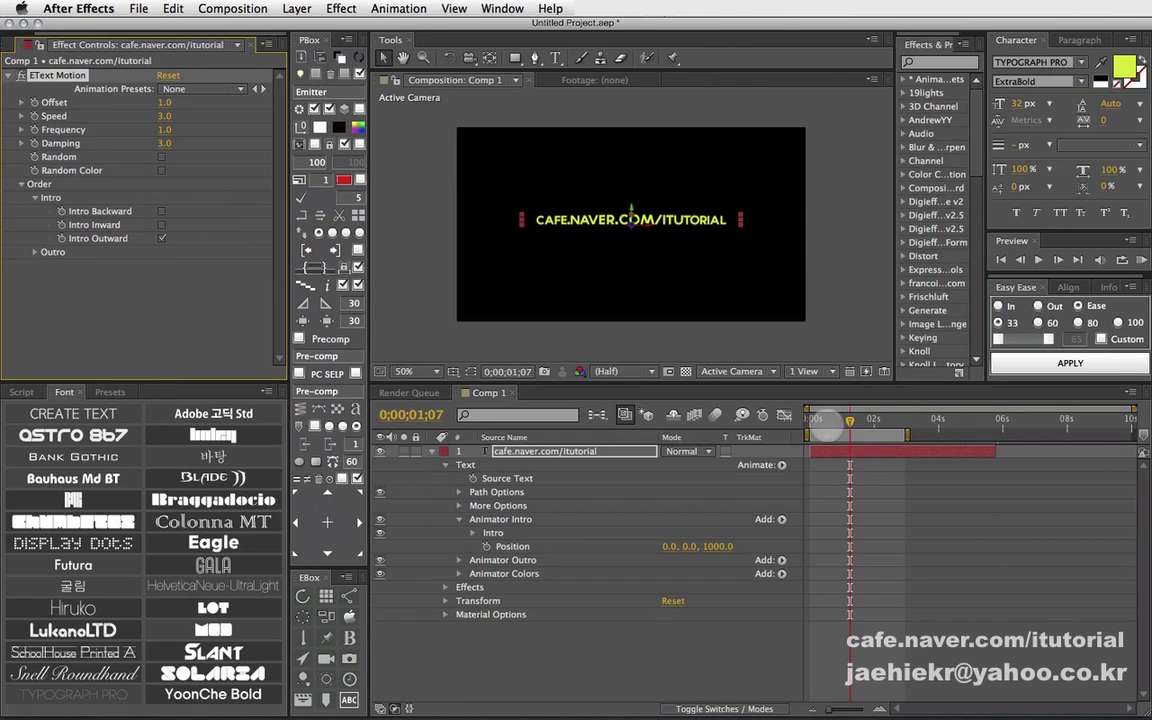
mouse_move(812, 418)
left_mouse_down()
mouse_move(871, 418)
mouse_move(810, 420)
left_mouse_up()
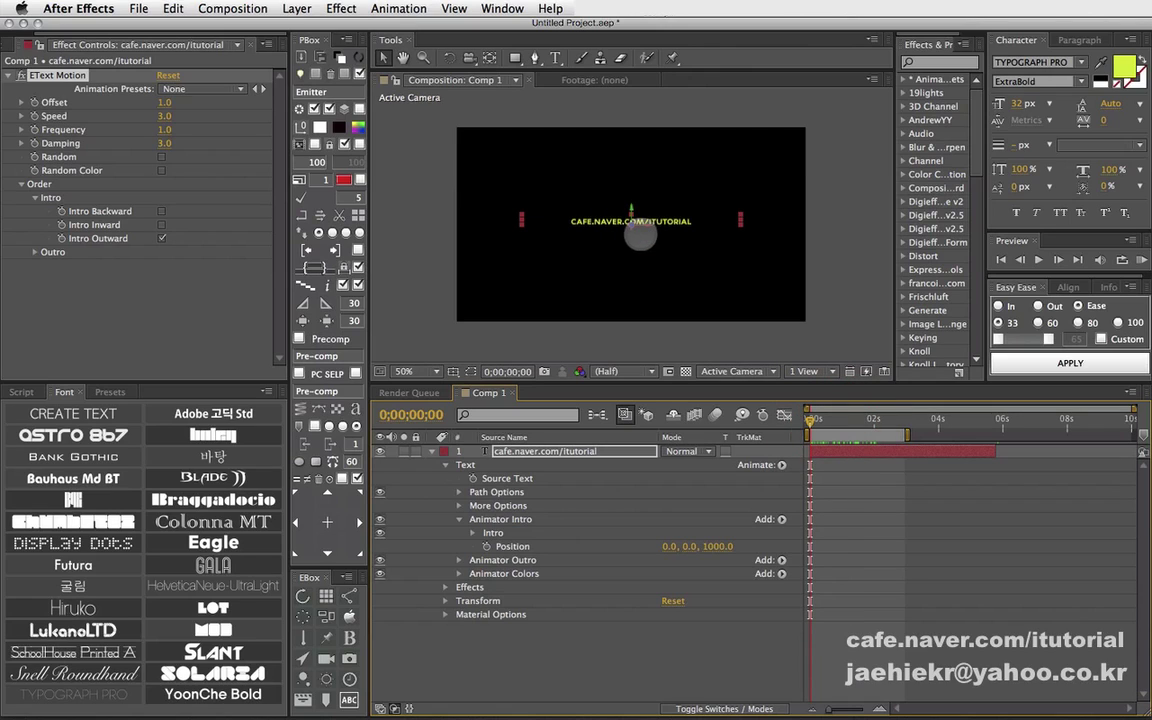
Step: Add a Scale property of 0% to Animator Intro and preview the motion, ending at 0;00;00;10
left_click(782, 519)
mouse_move(818, 527)
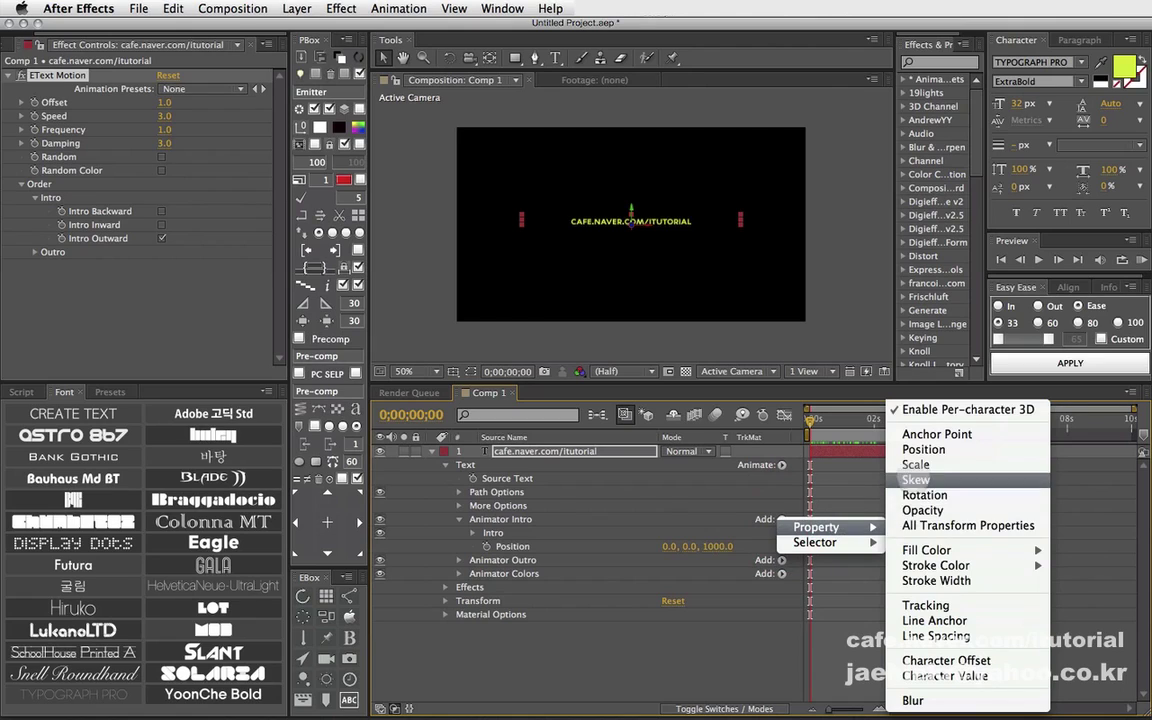
left_click(915, 464)
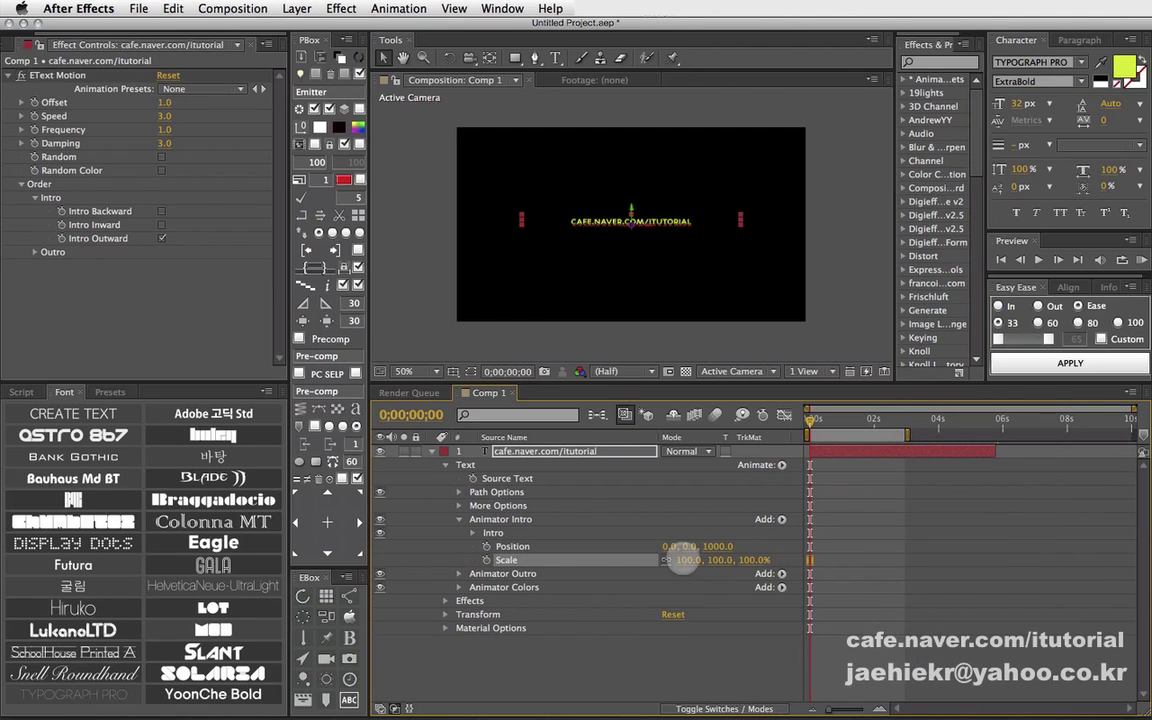
left_click(686, 560)
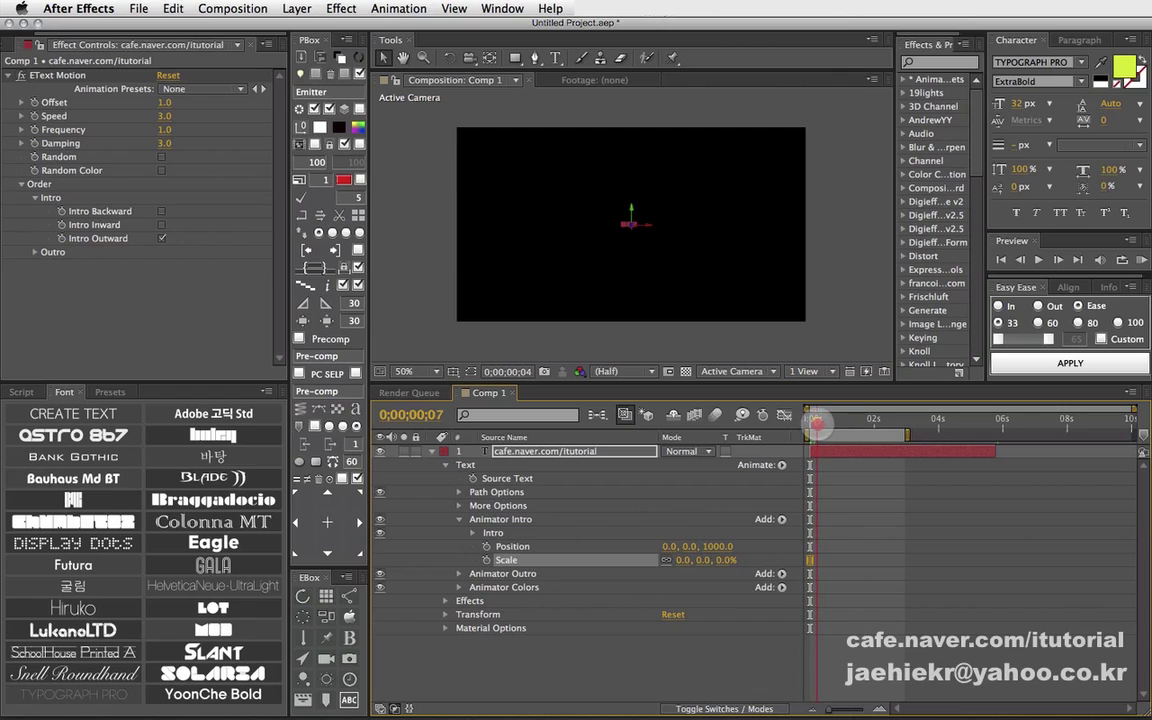
mouse_move(818, 425)
left_mouse_down()
mouse_move(861, 425)
mouse_move(820, 423)
left_mouse_up()
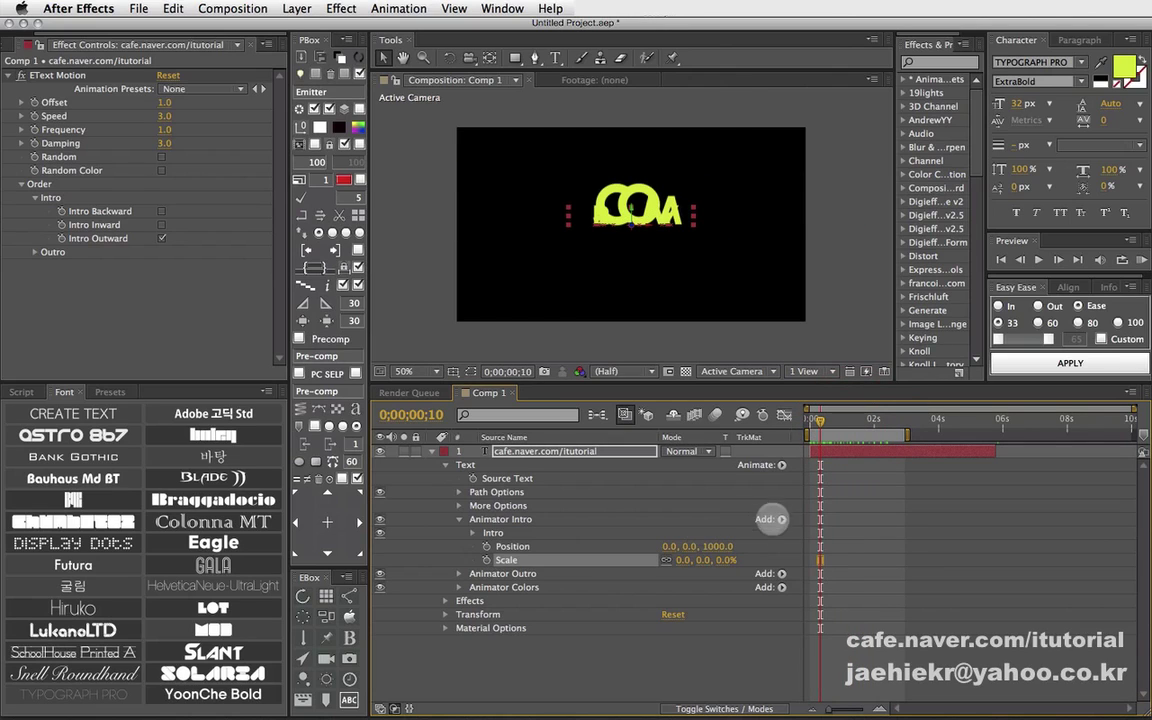
Step: Add an Opacity property to Animator Intro, set it to 0% and preview the motion up to 0;00;01;17
left_click(782, 519)
mouse_move(815, 527)
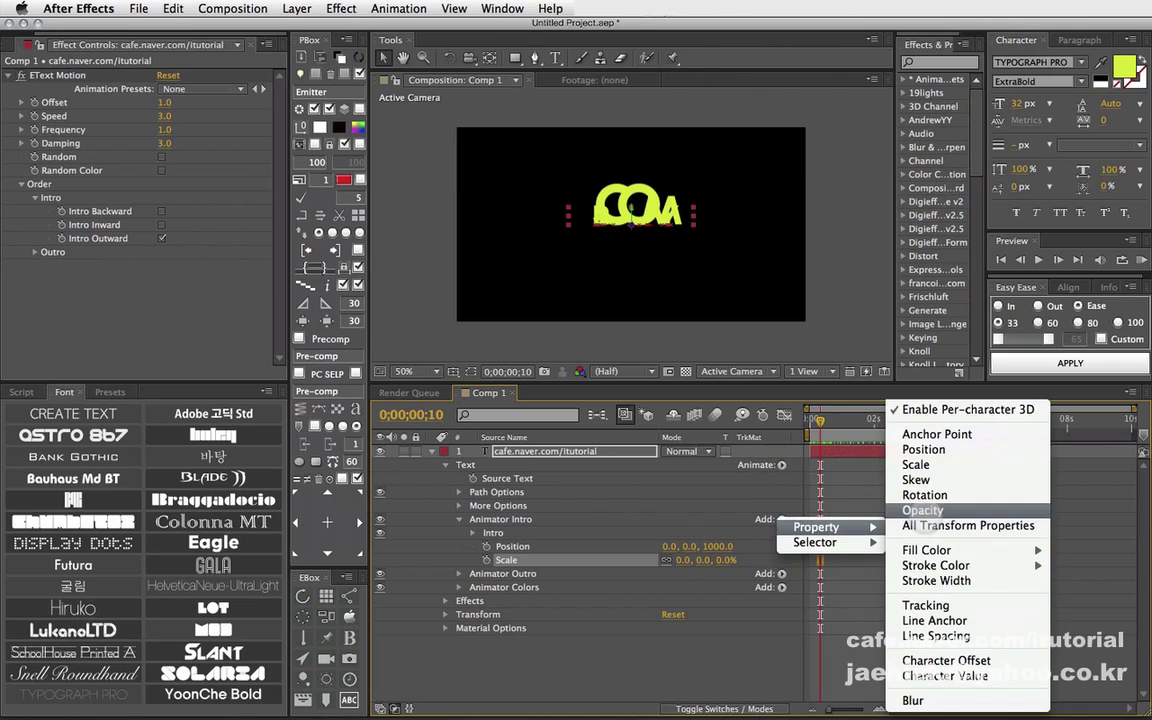
left_click(922, 511)
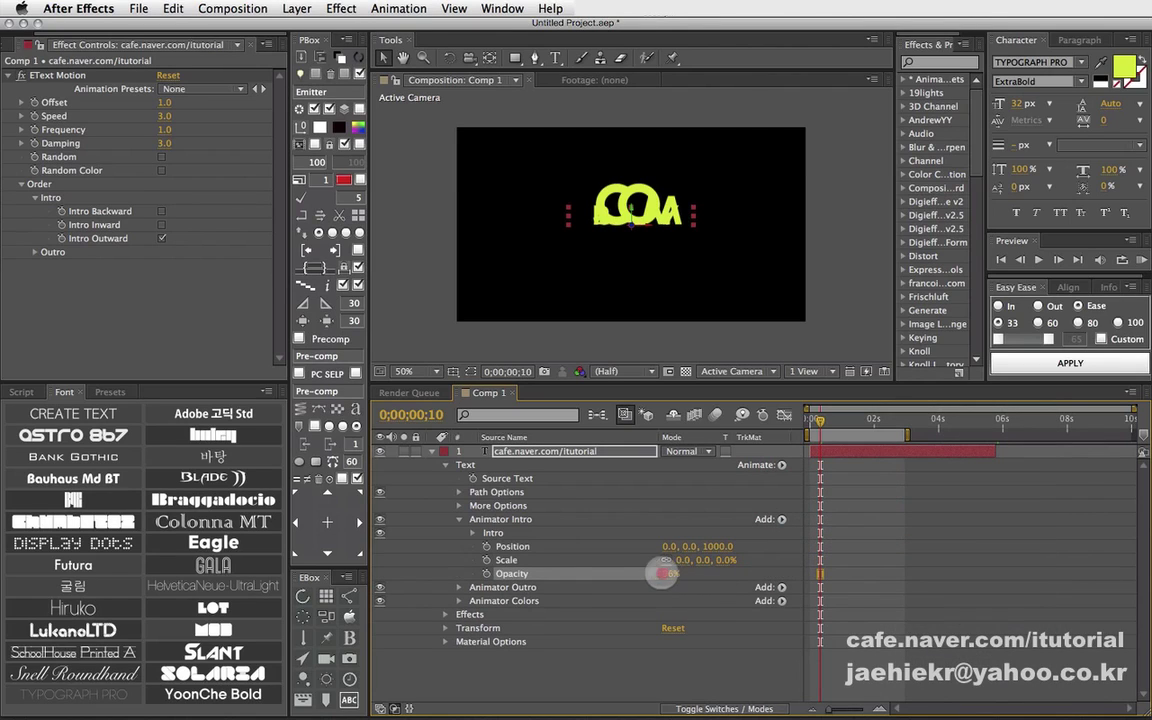
left_click_drag(662, 573, 566, 564)
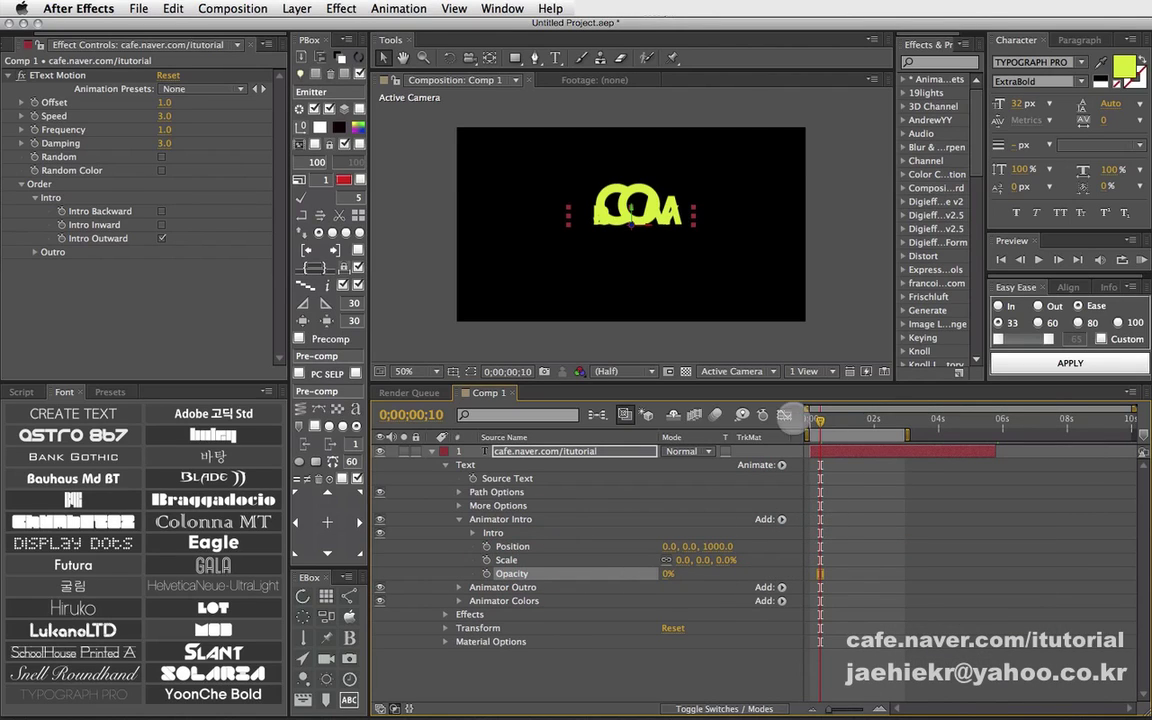
left_click_drag(816, 418, 860, 420)
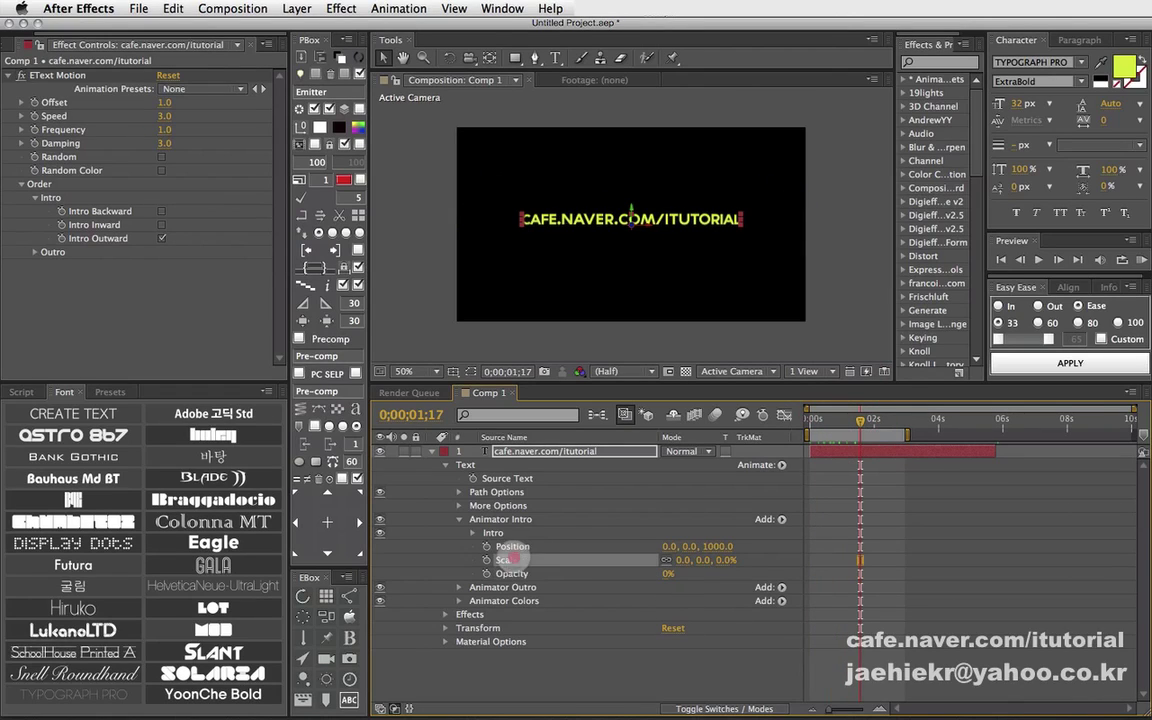
Step: Delete the Scale property from Animator Intro and move back near the start of the timeline
left_click(508, 560)
key("Delete")
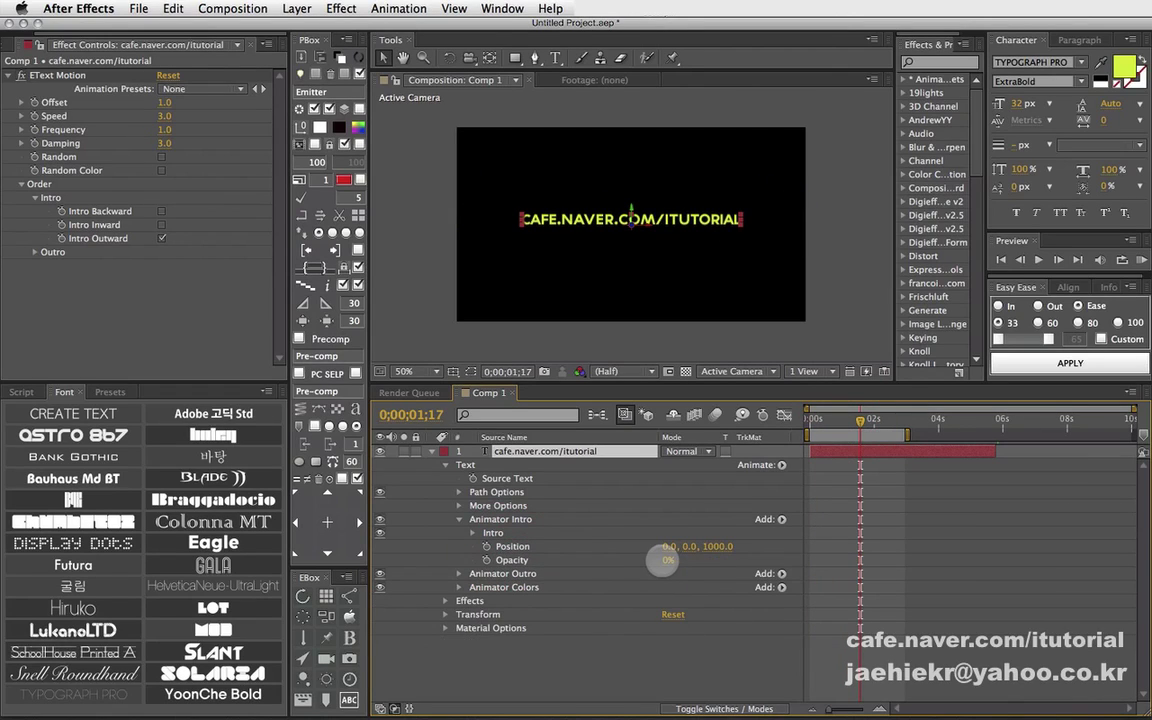
left_click(811, 420)
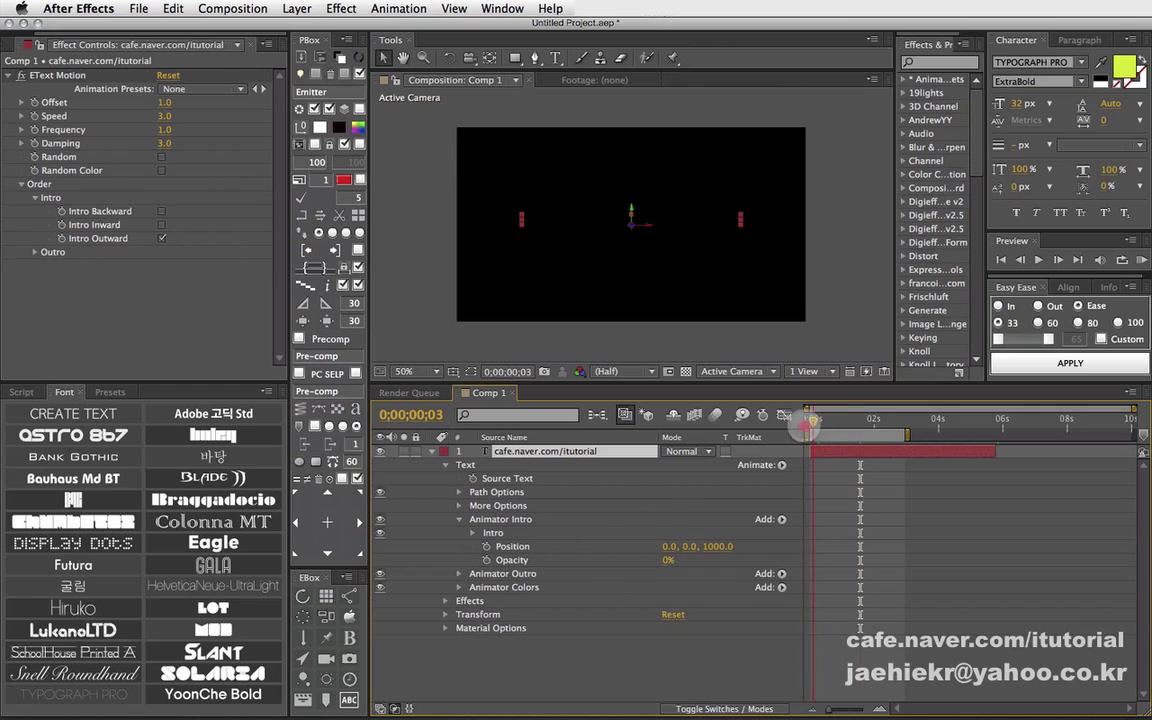
Step: Preview the motion up to 0;00;01;10 and add a Scale property of 0% to Animator Intro
left_click_drag(818, 425, 852, 421)
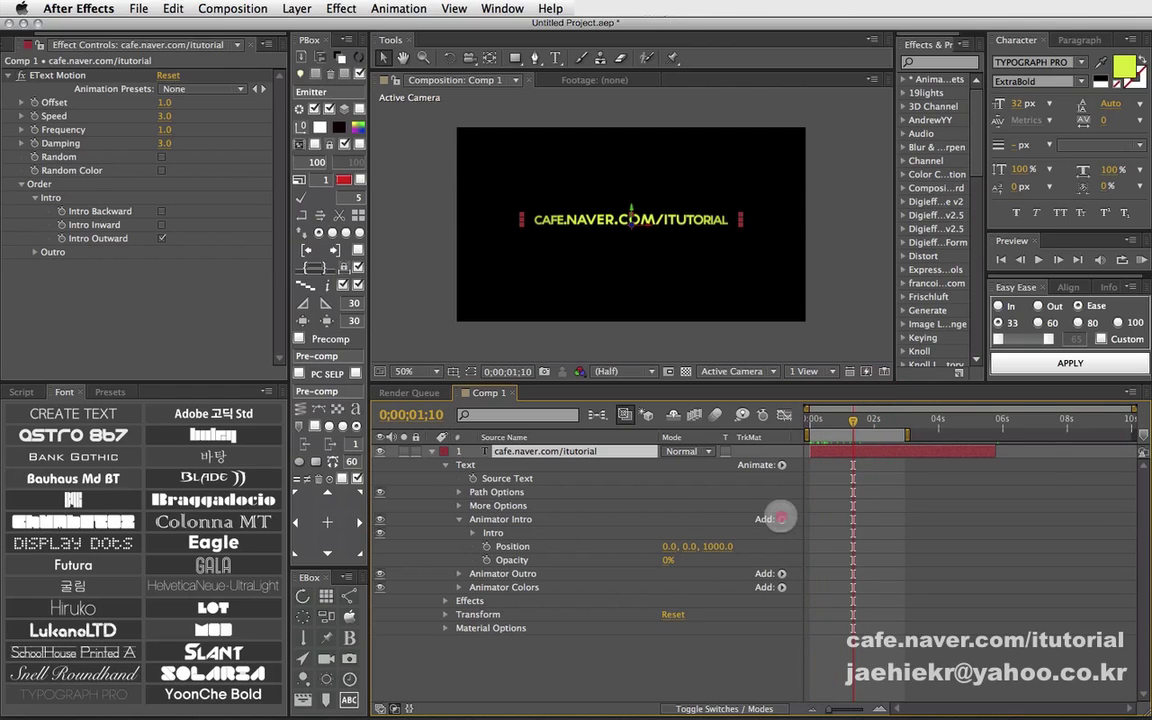
left_click(783, 519)
mouse_move(815, 527)
left_click(915, 464)
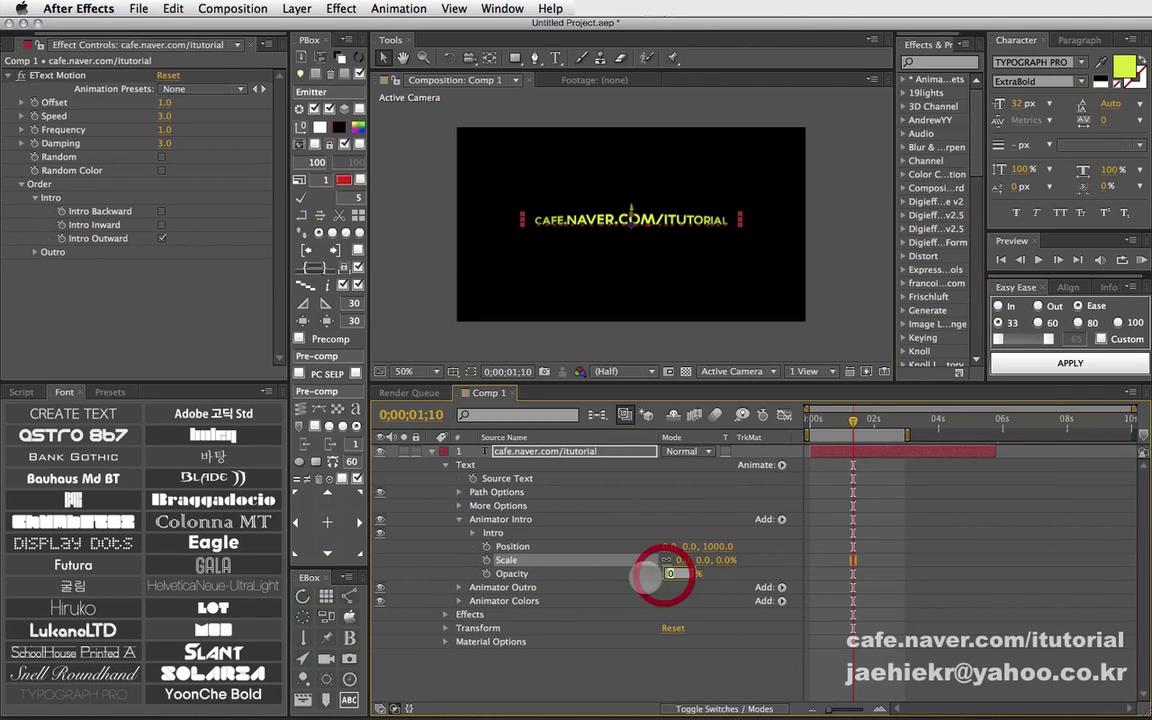
Step: Delete the Opacity property from Animator Intro and preview the motion up to 0;00;02;12
left_click(515, 573)
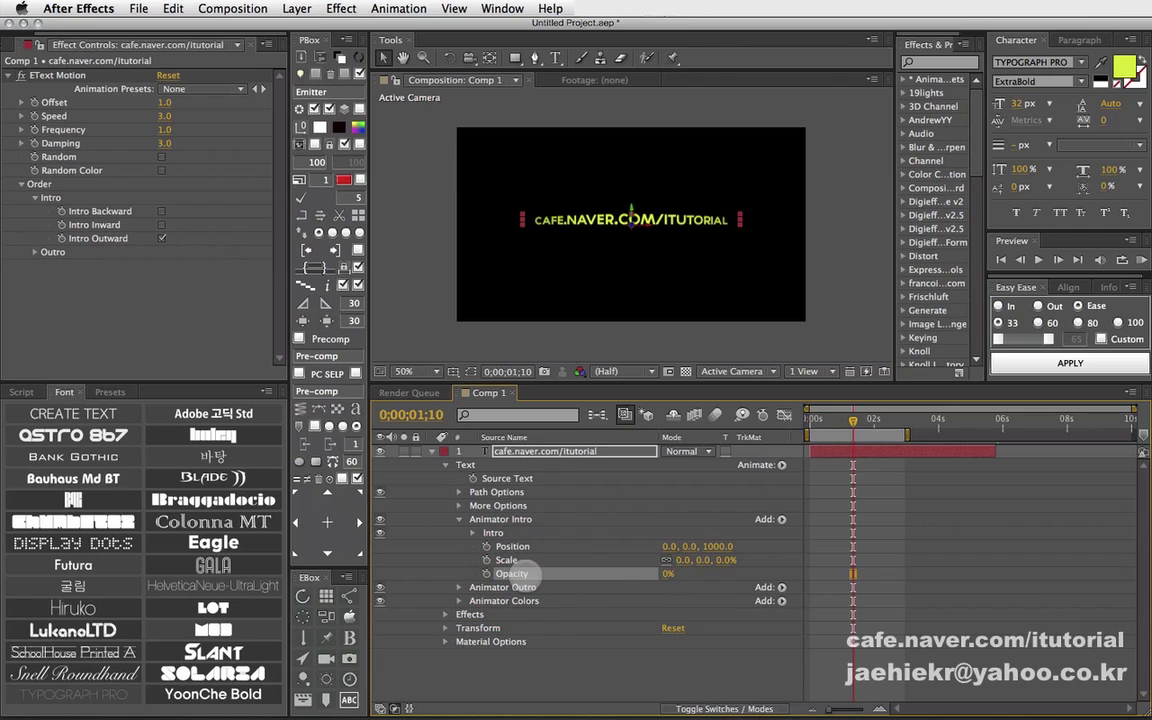
key("Delete")
left_click_drag(811, 419, 886, 420)
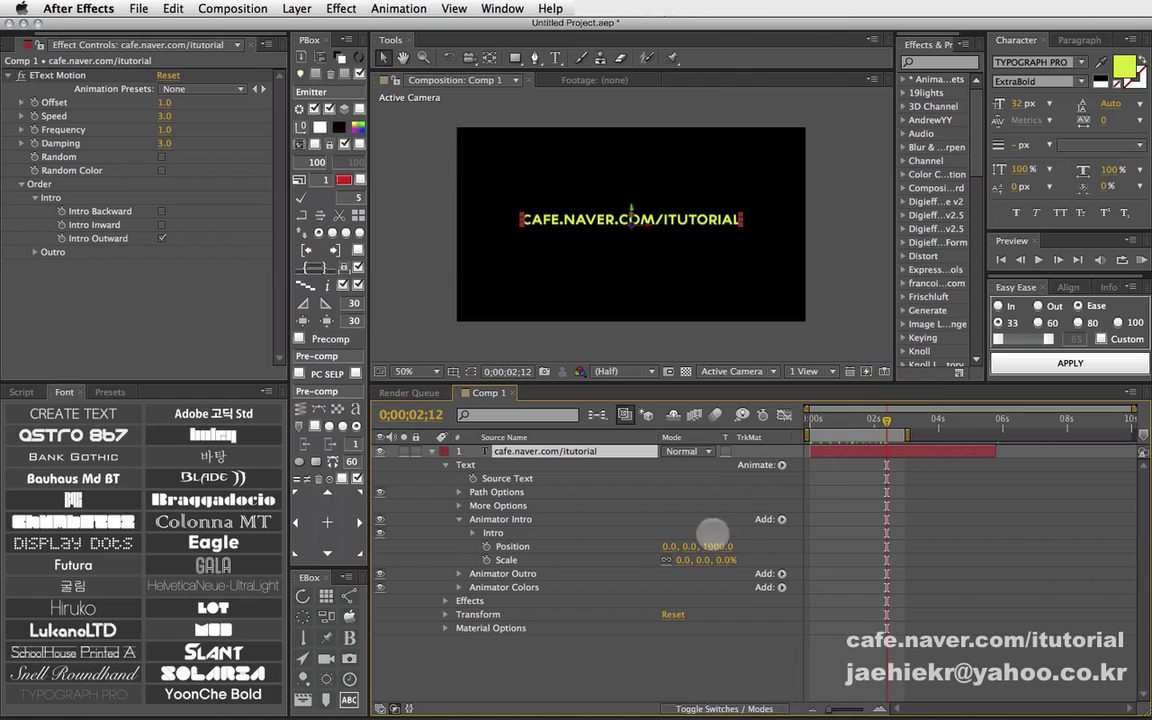
Step: Add a Blur property of 20 to Animator Intro and preview the motion up to 0;00;01;15
left_click(782, 519)
mouse_move(815, 527)
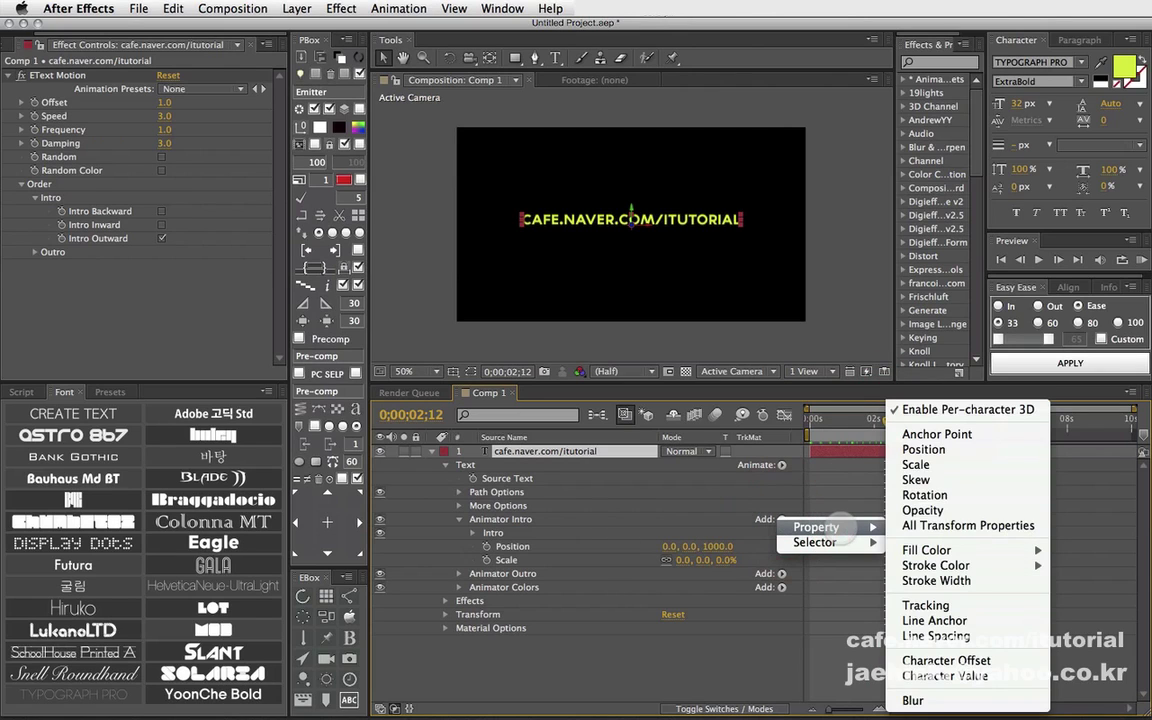
left_click(913, 700)
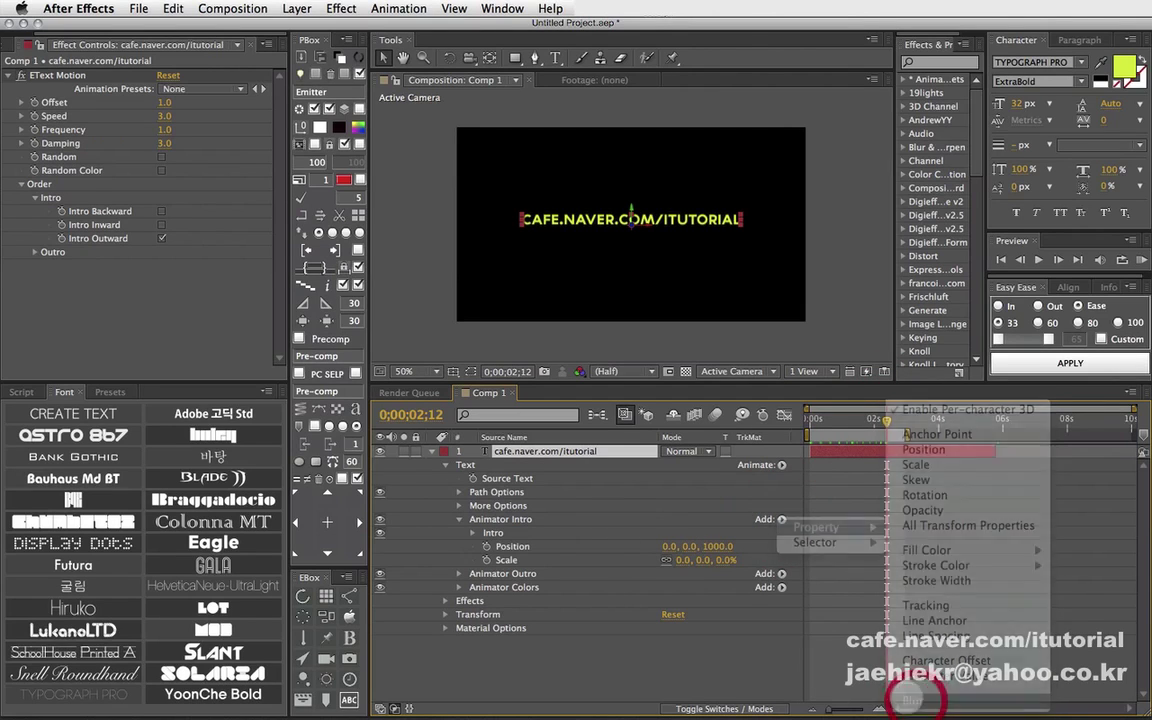
left_click(683, 574)
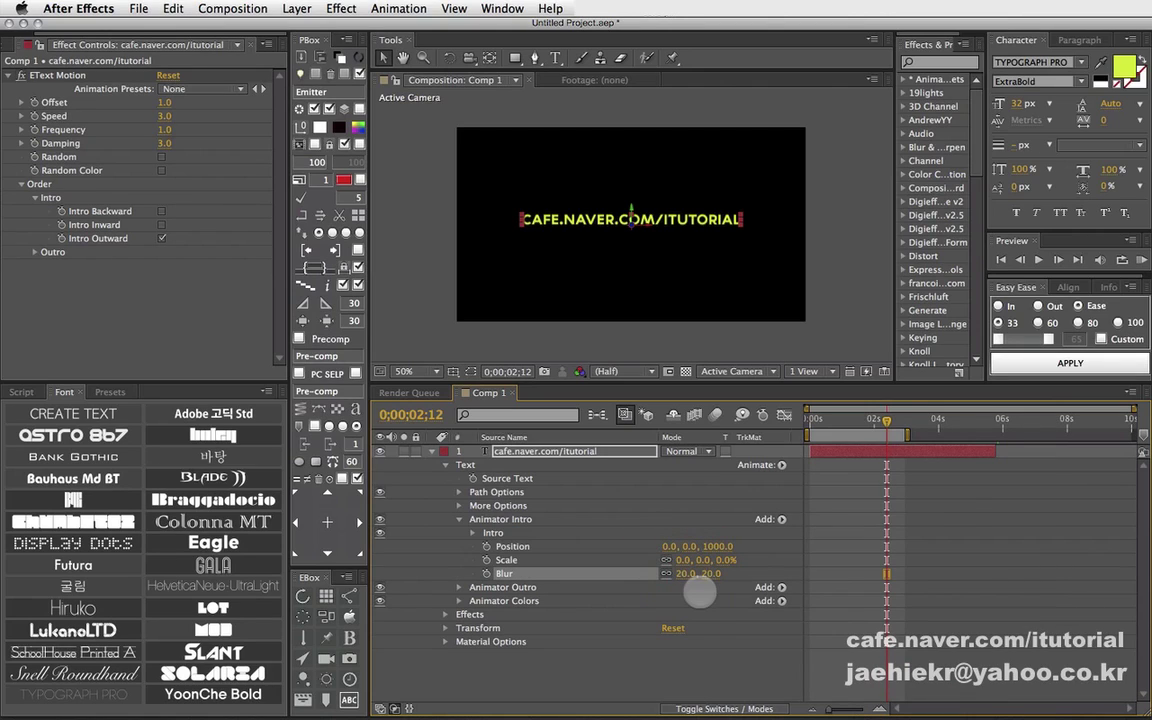
left_click_drag(813, 420, 823, 420)
left_click_drag(826, 419, 857, 420)
Step: Set Animator Intro's Blur to 50 and preview the motion up to 0;00;02;03
left_click(687, 574)
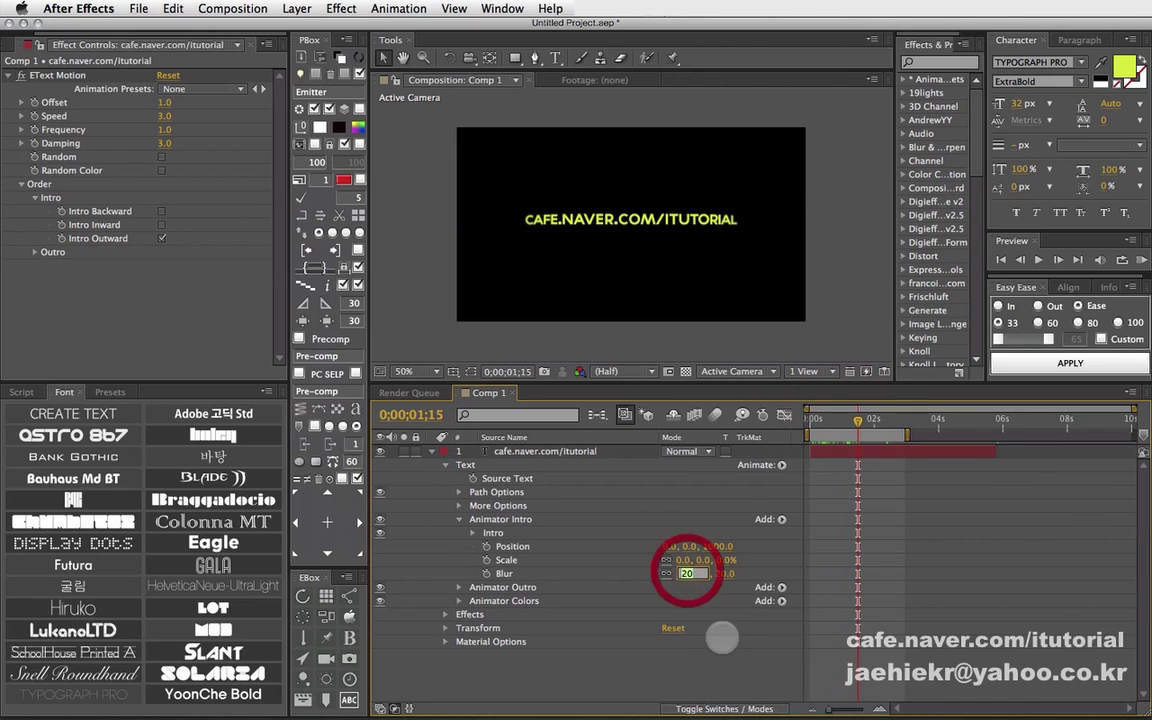
type("50")
key("Return")
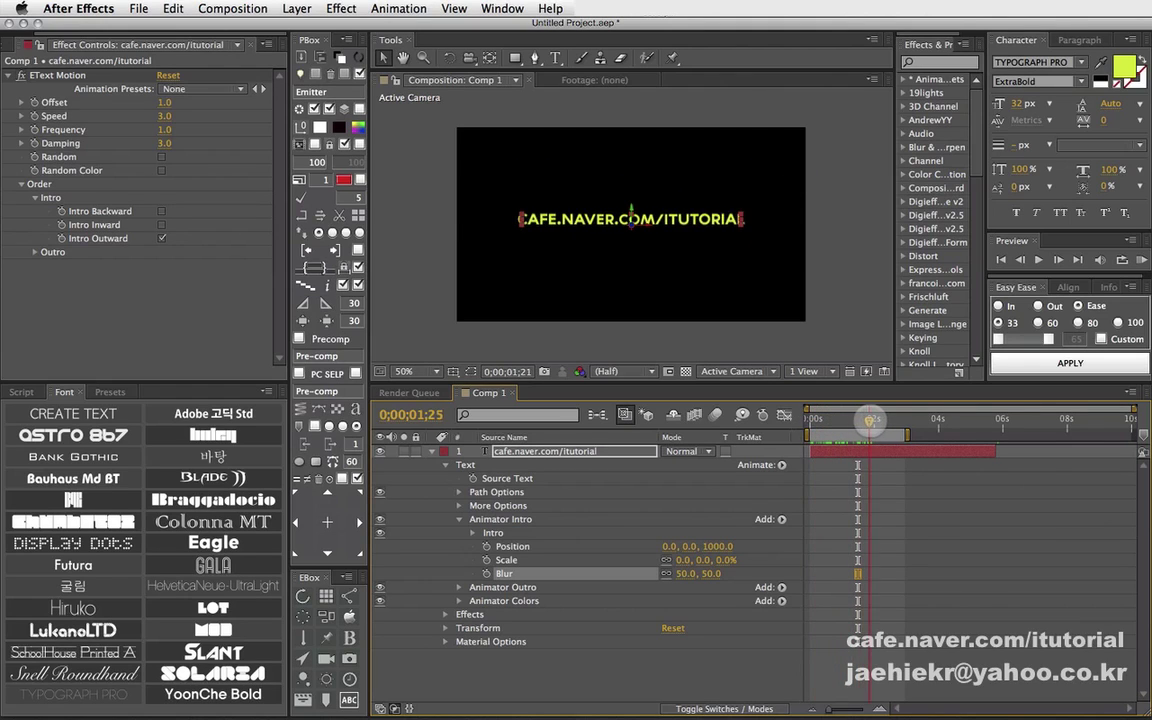
left_click(876, 420)
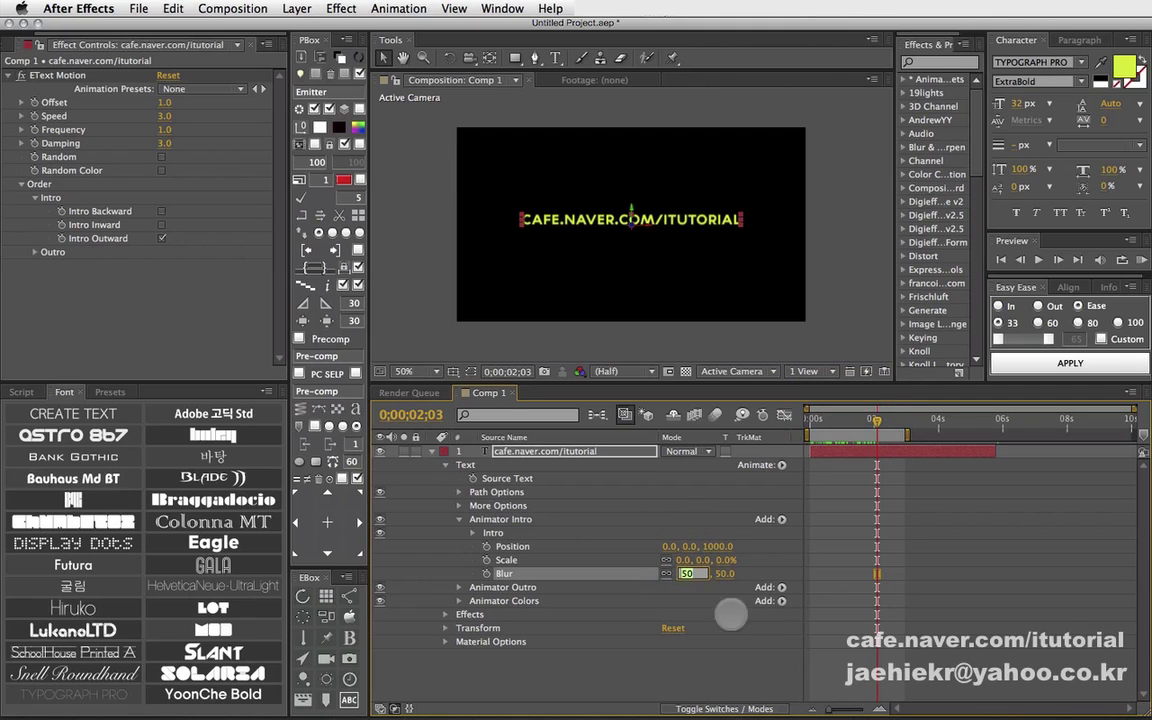
Step: Delete the Blur property from Animator Intro and preview the motion, ending at 0;00;00;00
left_click(512, 570)
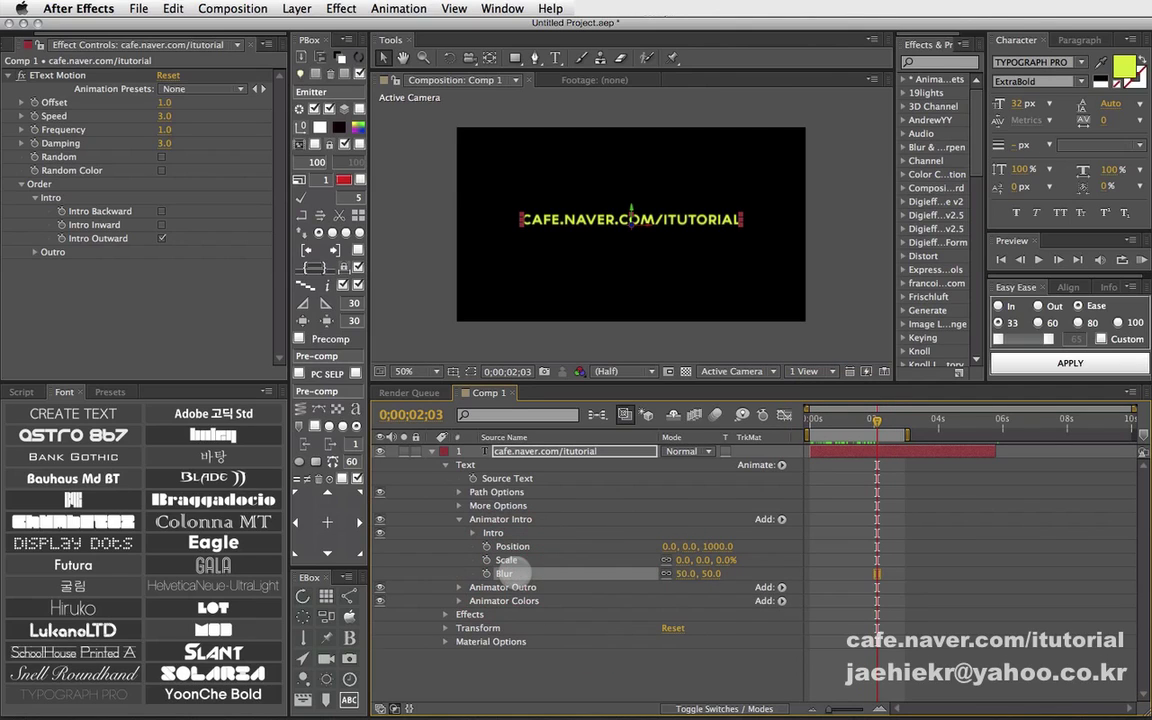
key("Delete")
left_click(888, 475)
left_click_drag(842, 421, 810, 421)
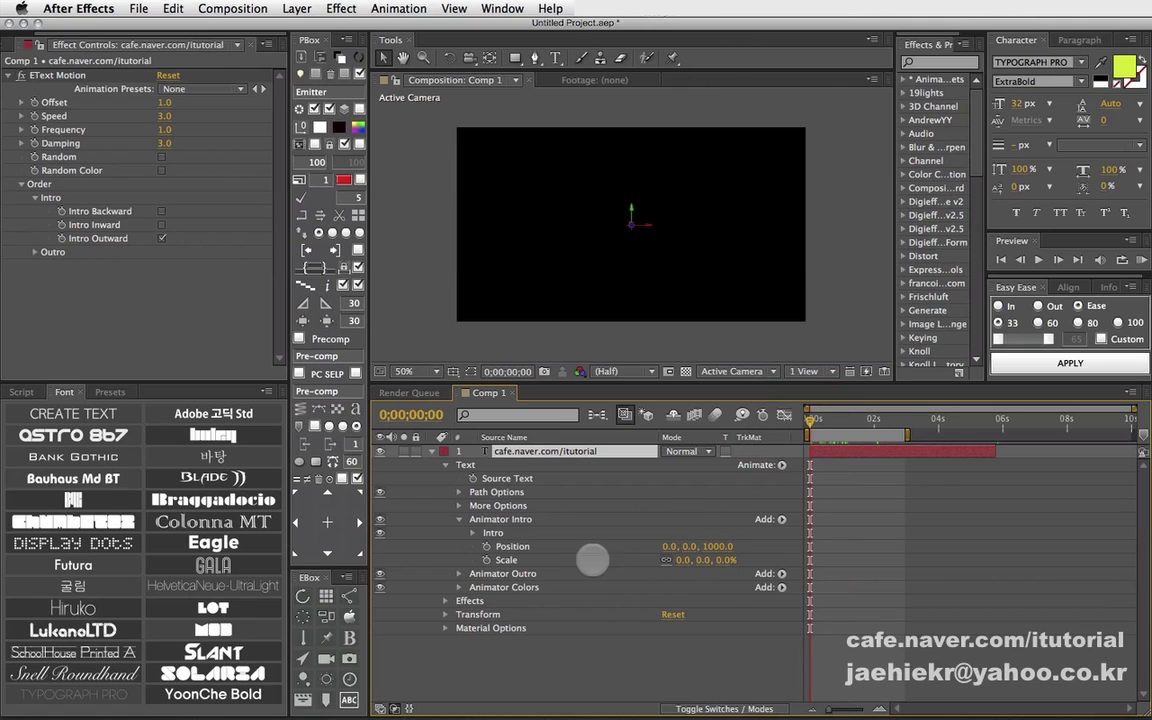
Step: Reset Animator Intro's Scale, unlink its dimensions with only the Y value at 0%, and preview the motion, ending at 0;00;00;00
right_click(505, 561)
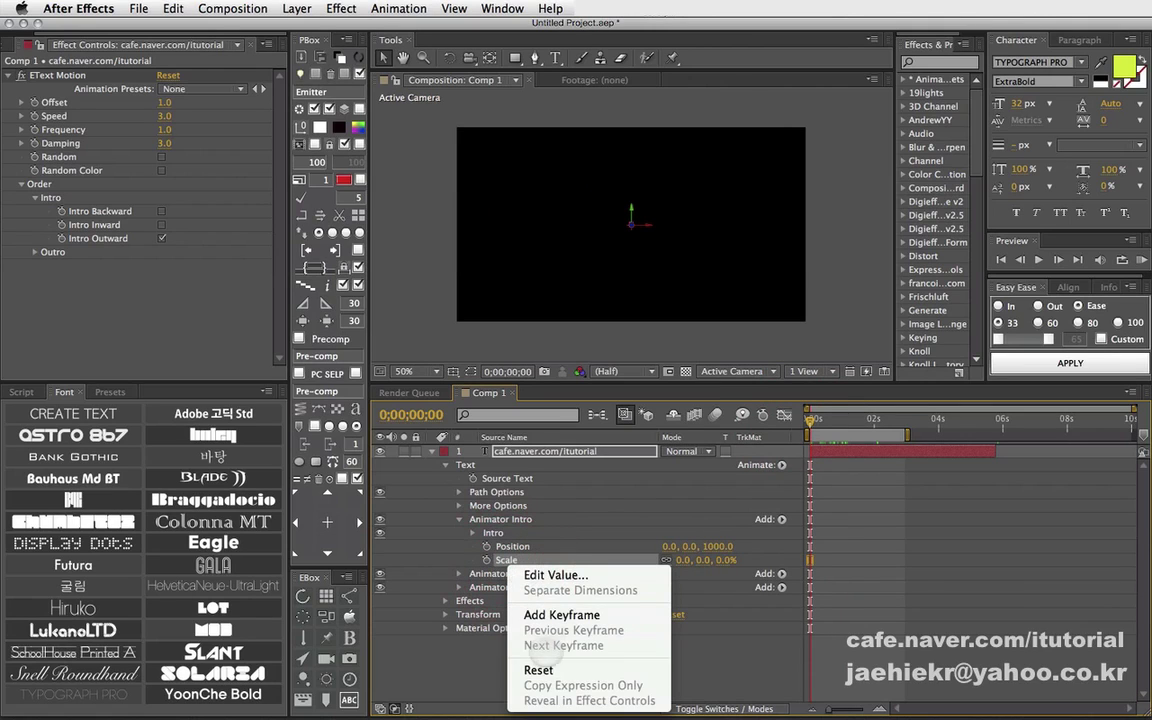
left_click(538, 669)
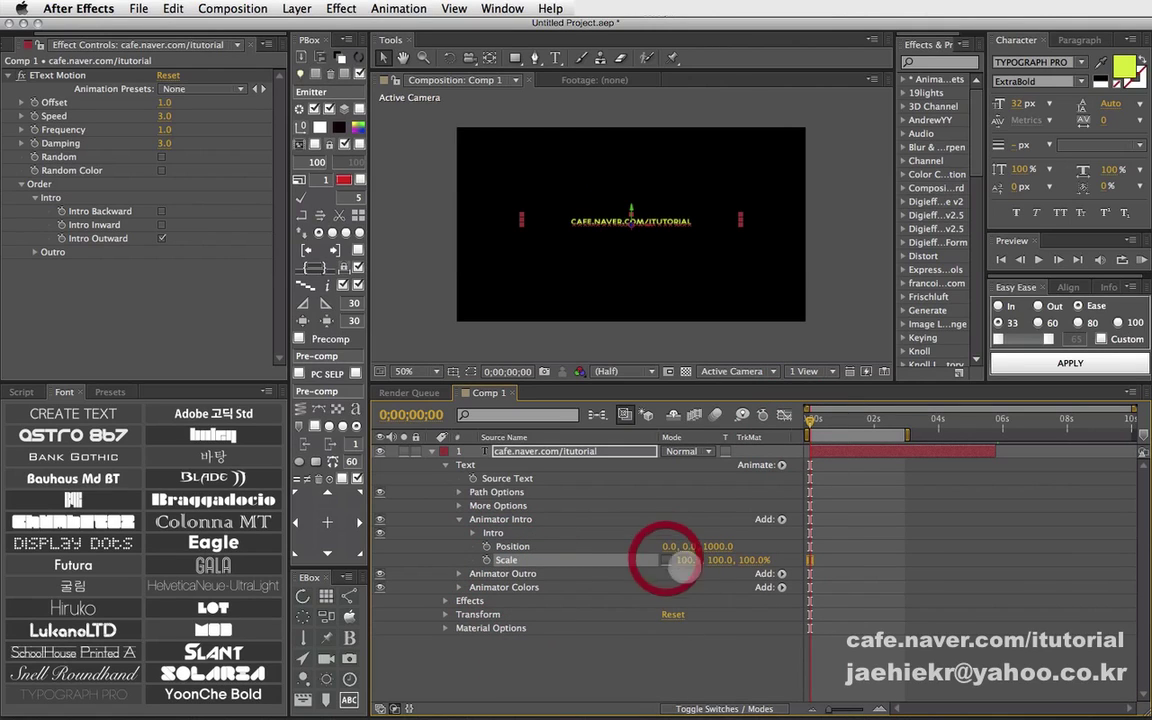
left_click(720, 560)
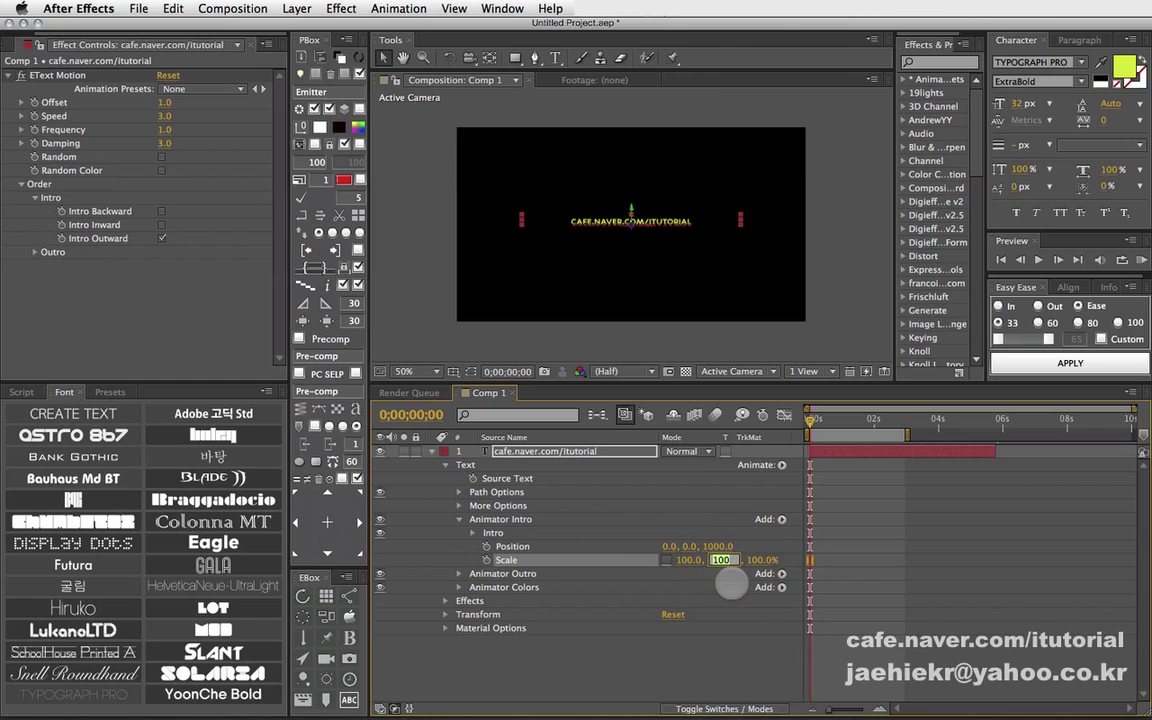
type("0")
left_click(731, 584)
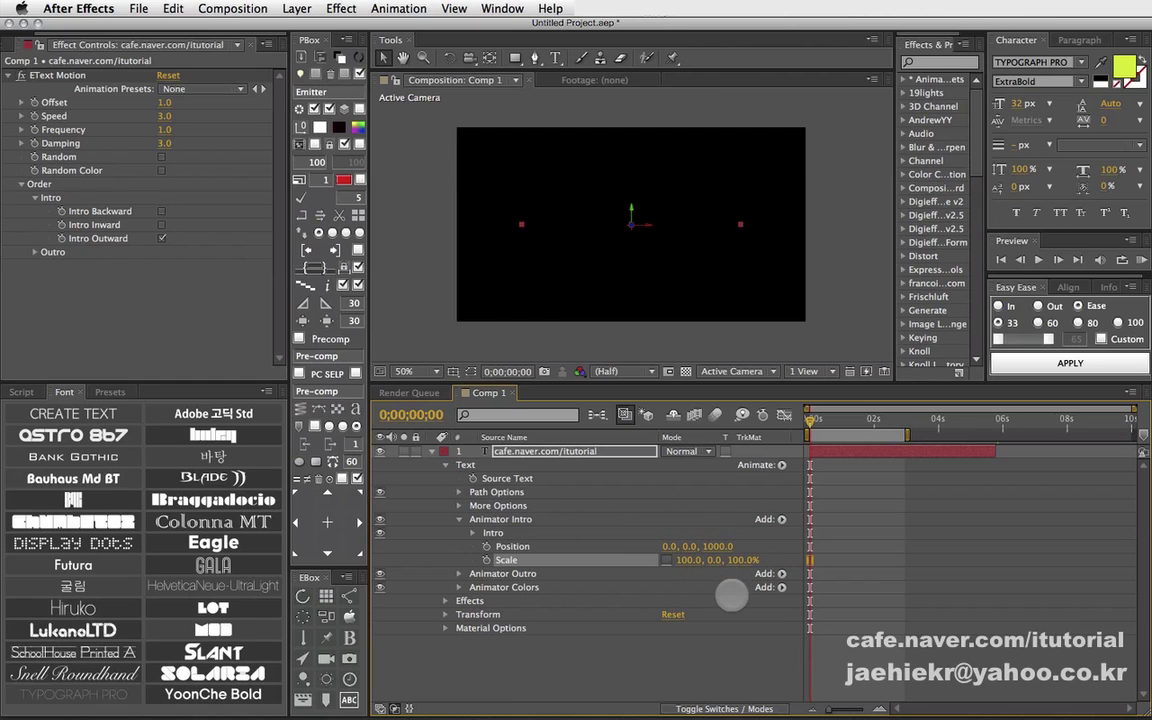
left_click(733, 597)
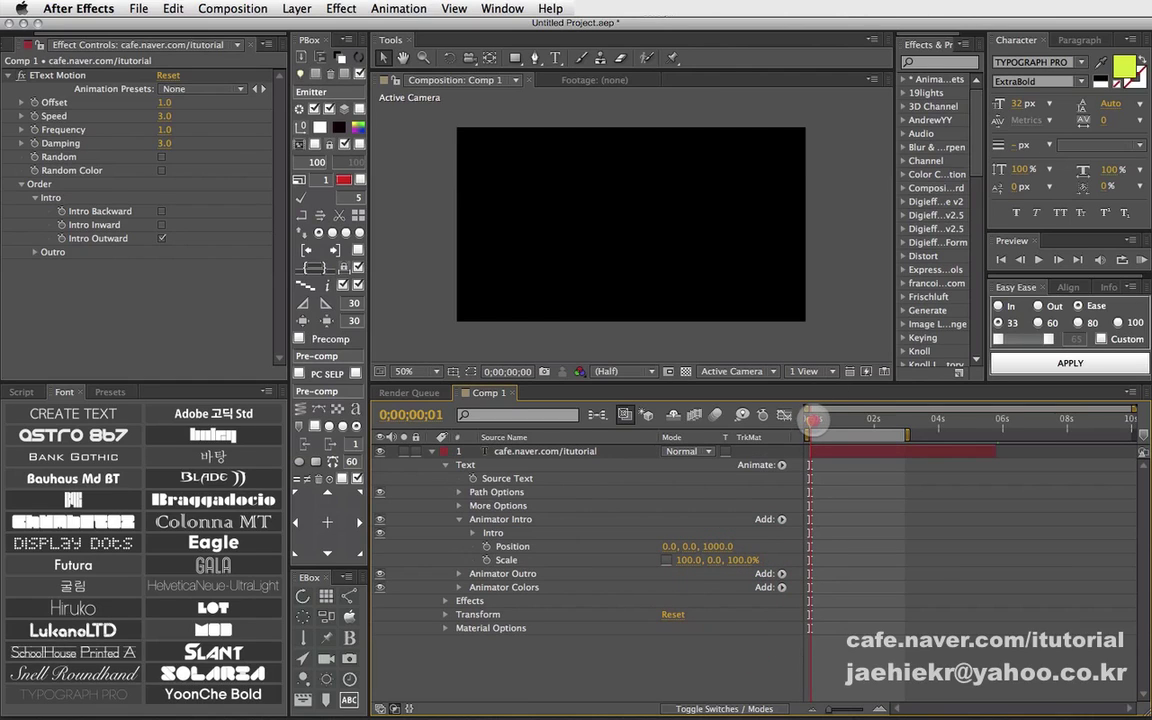
left_click_drag(818, 420, 819, 420)
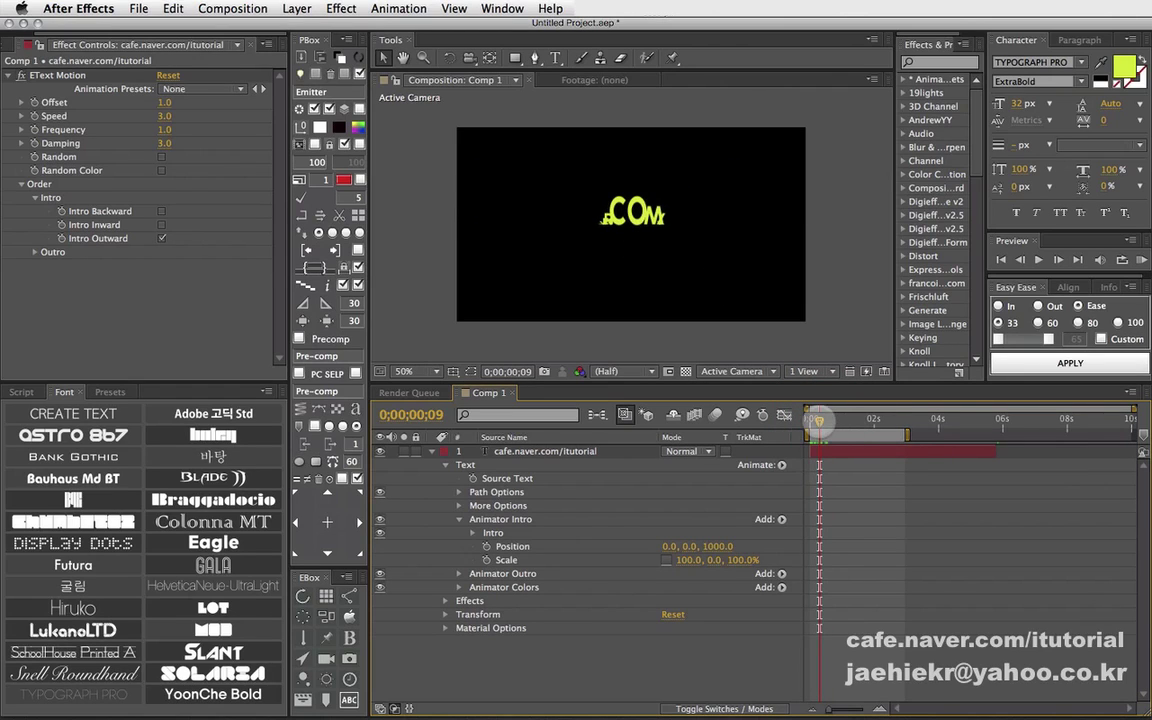
mouse_move(818, 421)
left_mouse_down()
mouse_move(873, 421)
mouse_move(810, 421)
left_mouse_up()
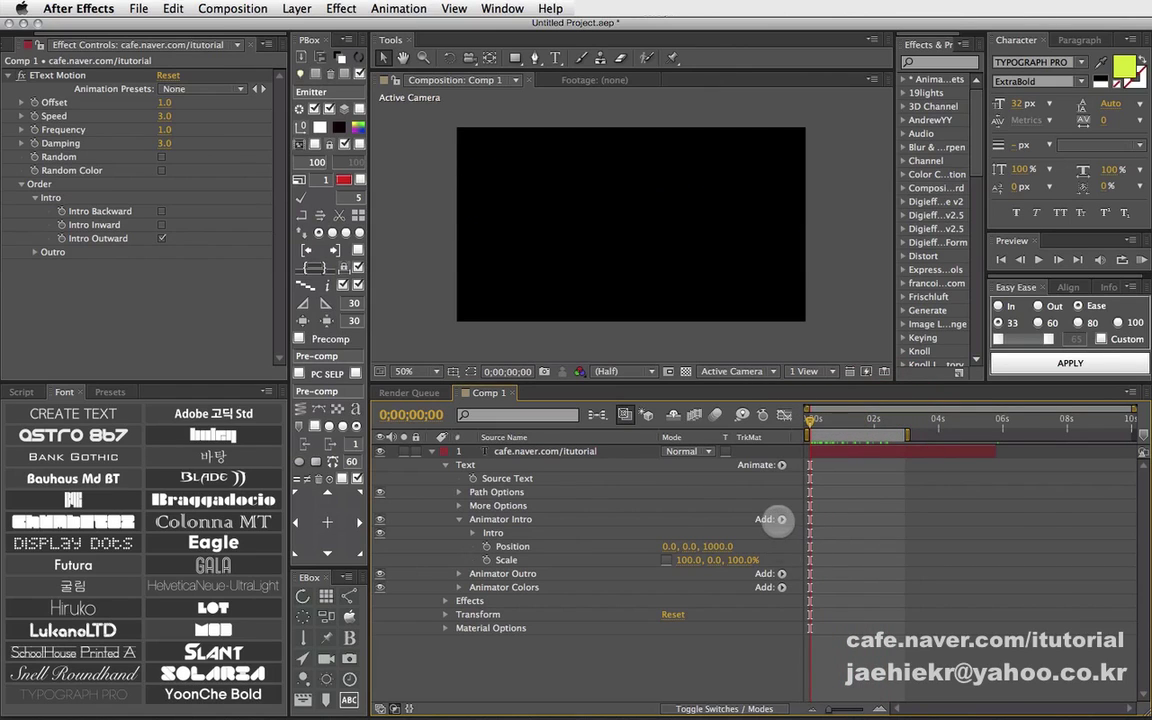
Step: Add a Rotation property to Animator Intro, set Y Rotation to 90° and preview the motion up to 0;00;01;25
left_click(782, 519)
mouse_move(805, 527)
left_click(924, 495)
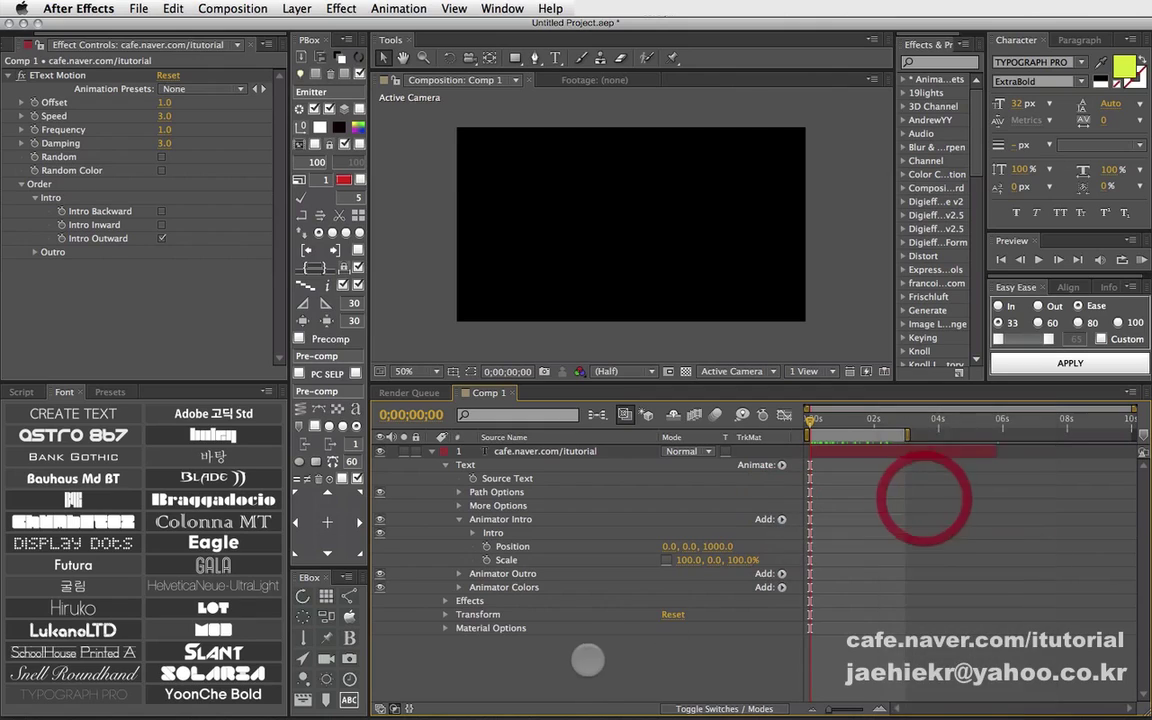
left_click(615, 628)
left_click(689, 587)
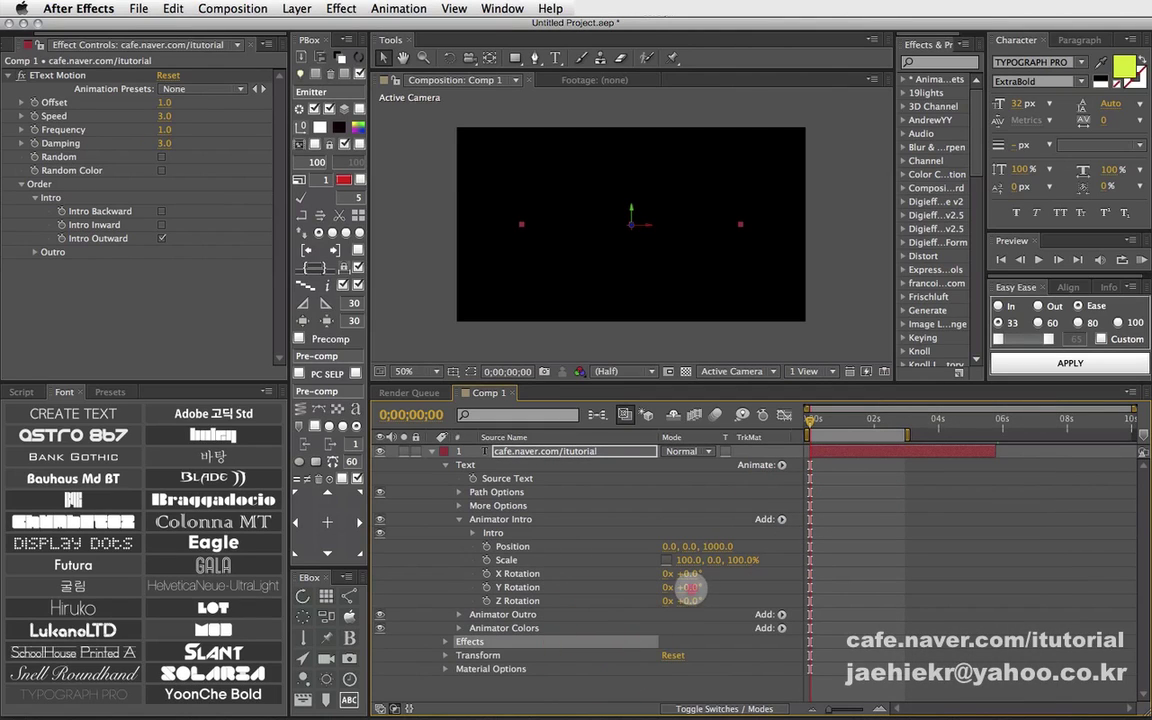
key("Return")
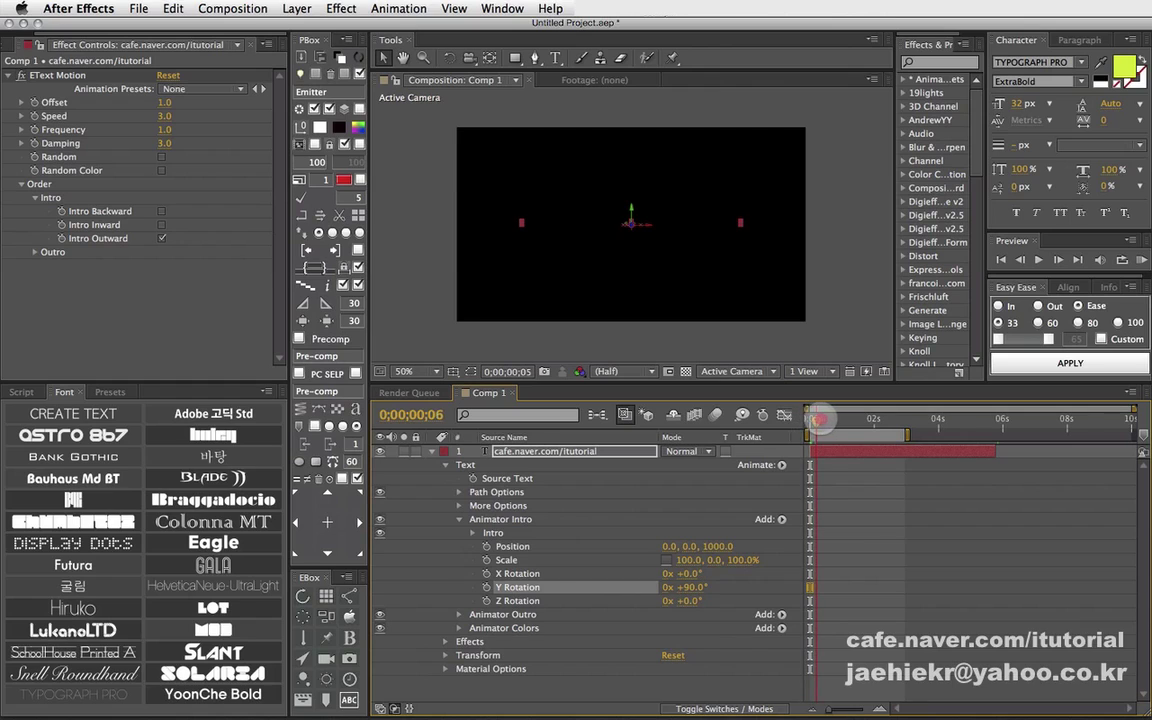
left_click_drag(820, 420, 870, 419)
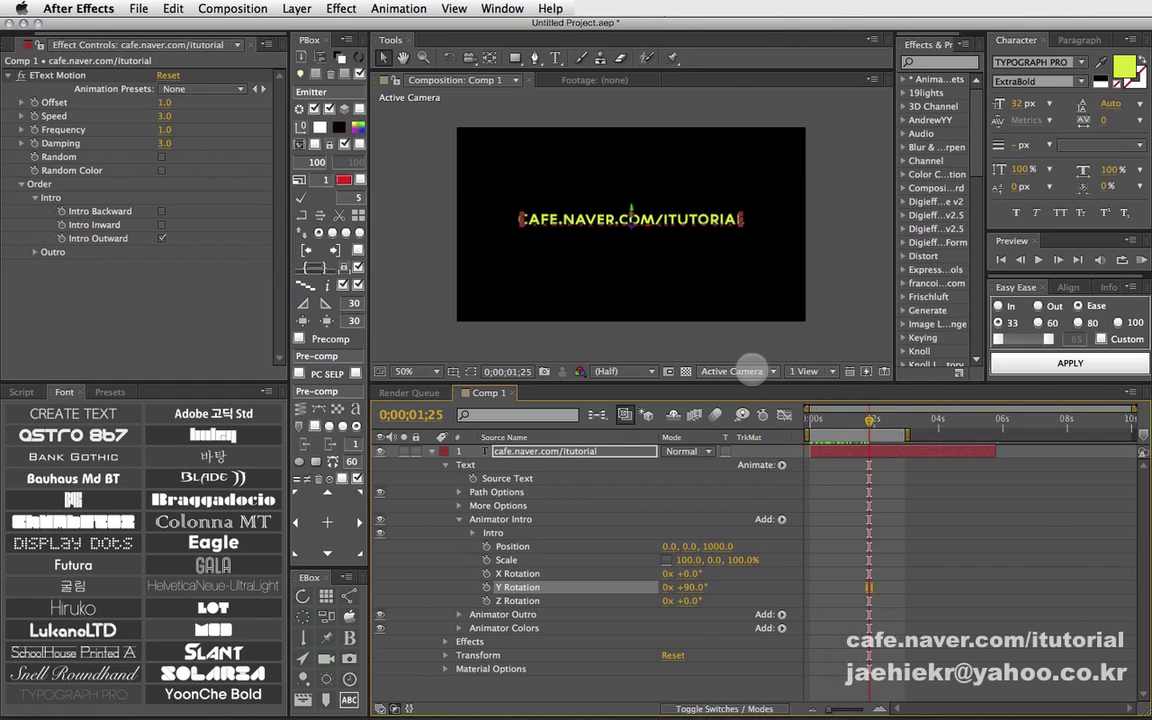
Step: Preview the text motion from Custom View 1, stopping at 0;00;01;02, and return to the Active Camera view
left_click(752, 369)
left_click(745, 505)
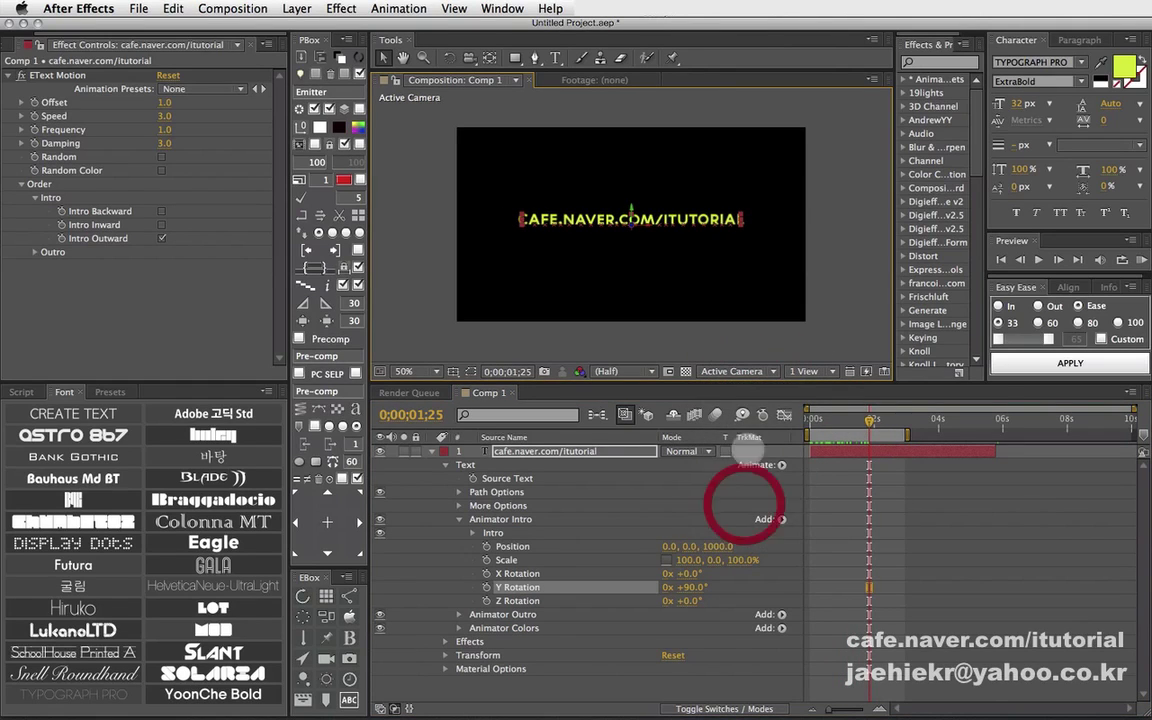
left_click(751, 370)
left_click(733, 508)
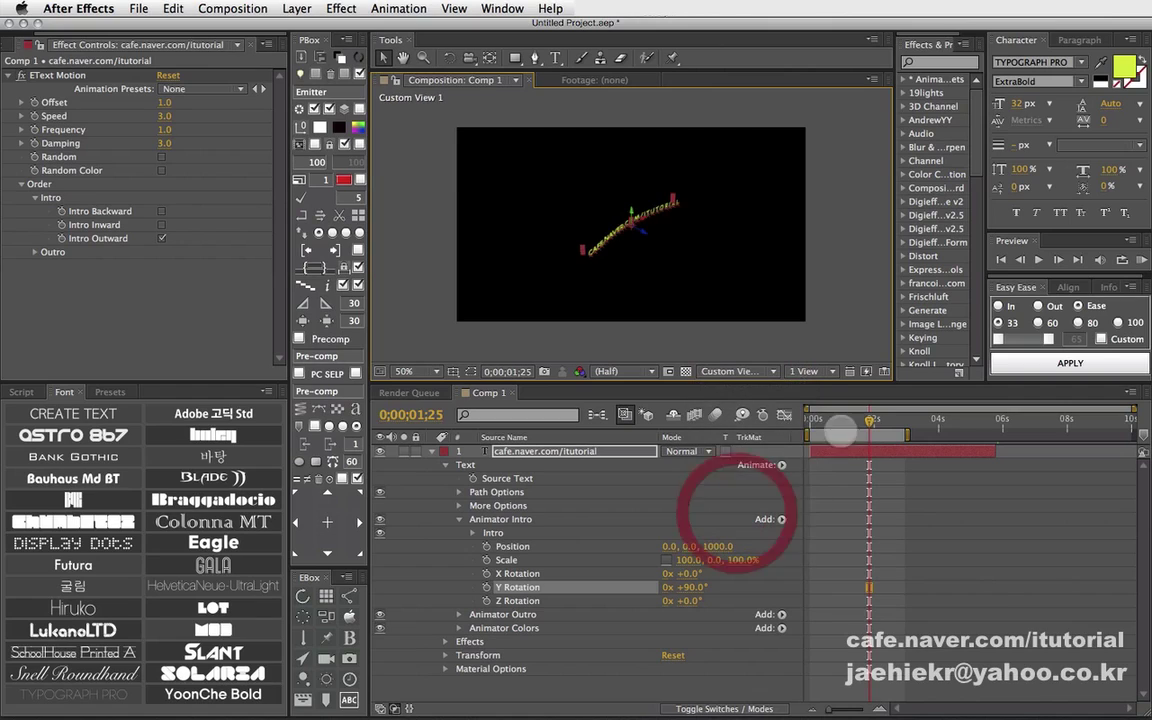
mouse_move(840, 419)
left_mouse_down()
mouse_move(816, 419)
mouse_move(886, 421)
mouse_move(844, 421)
left_mouse_up()
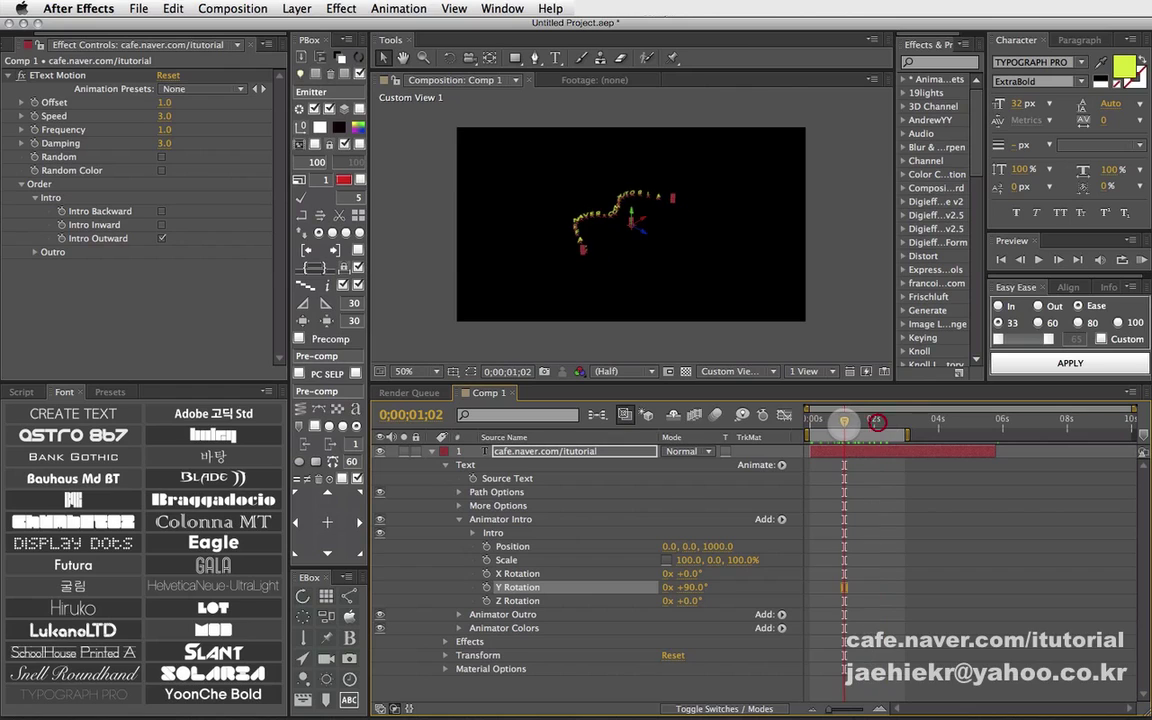
left_click(750, 371)
left_click(745, 393)
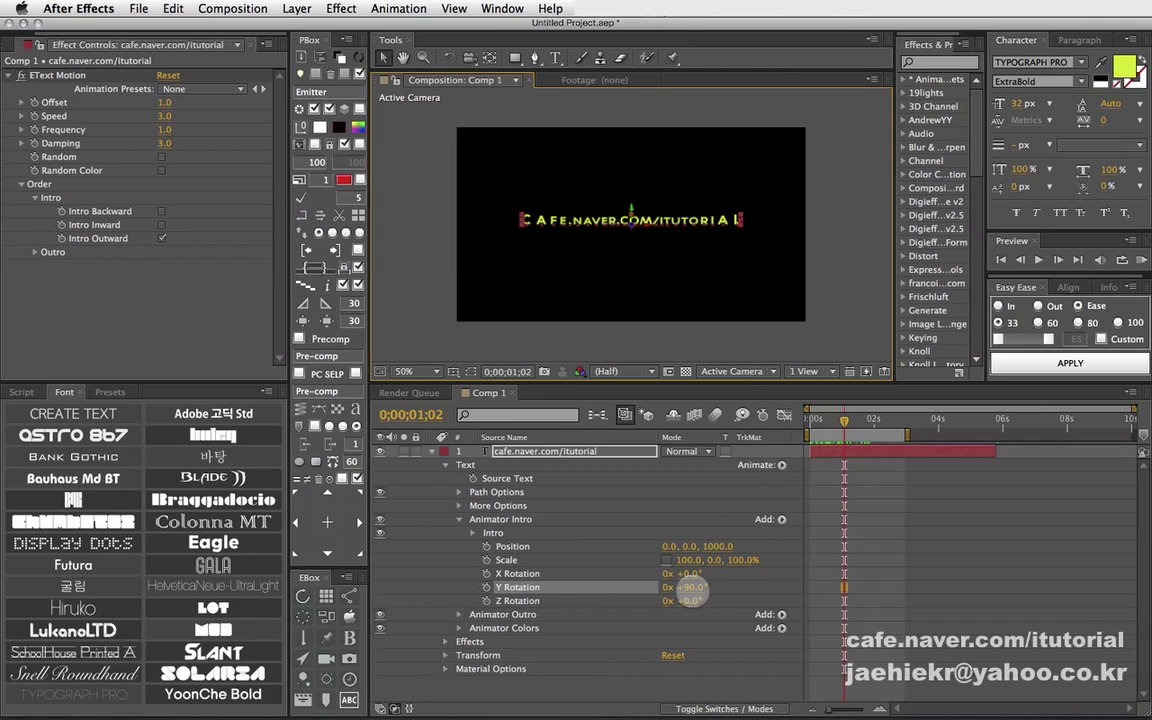
Step: Set Animator Intro's Y Rotation to 0° and make the text layer 2D by disabling Per-character 3D and its 3D Layer switch
left_click(690, 588)
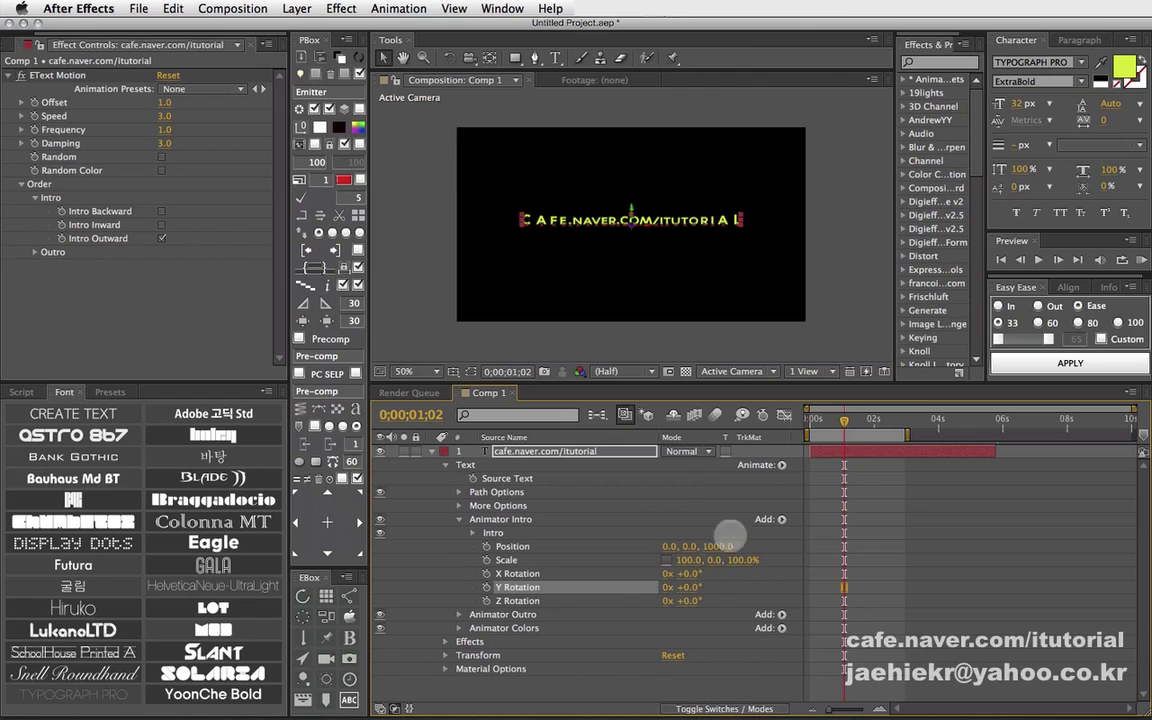
left_click(782, 465)
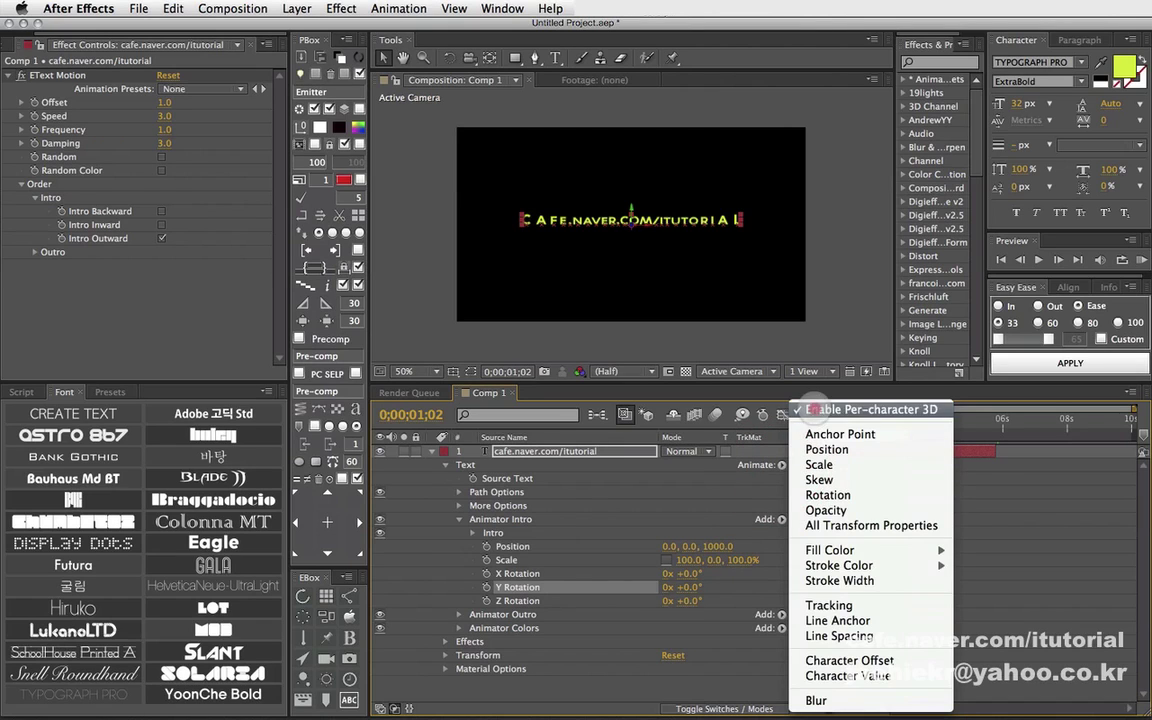
left_click(816, 407)
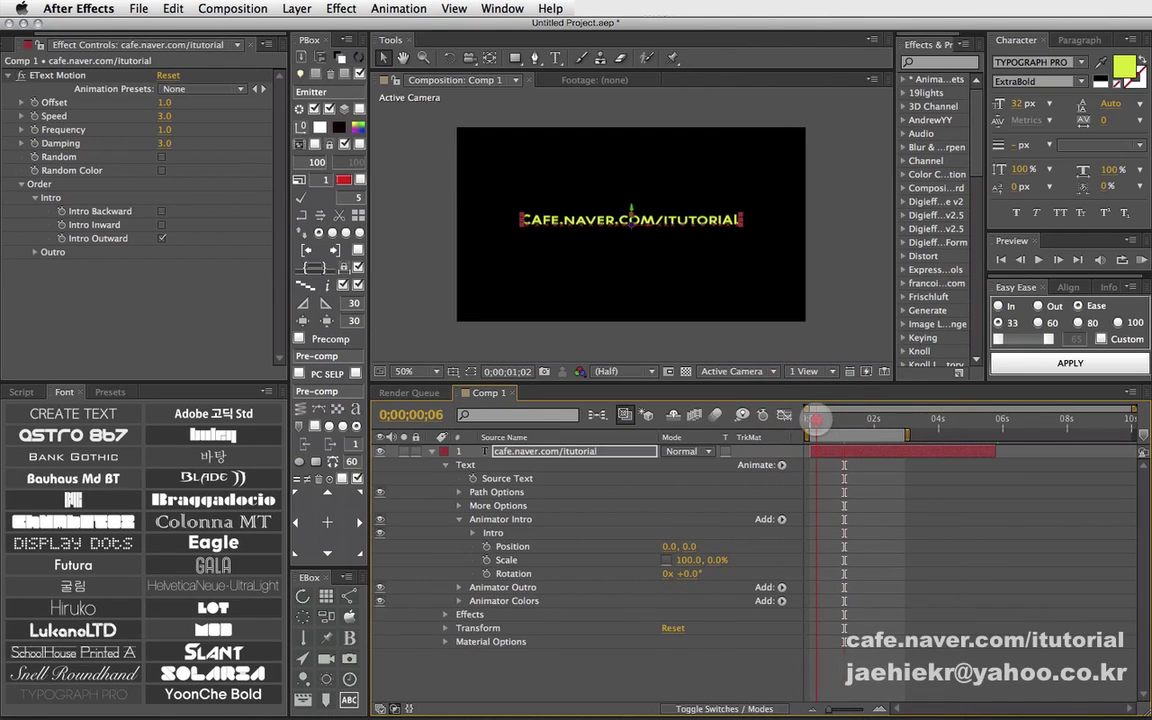
left_click_drag(816, 420, 826, 420)
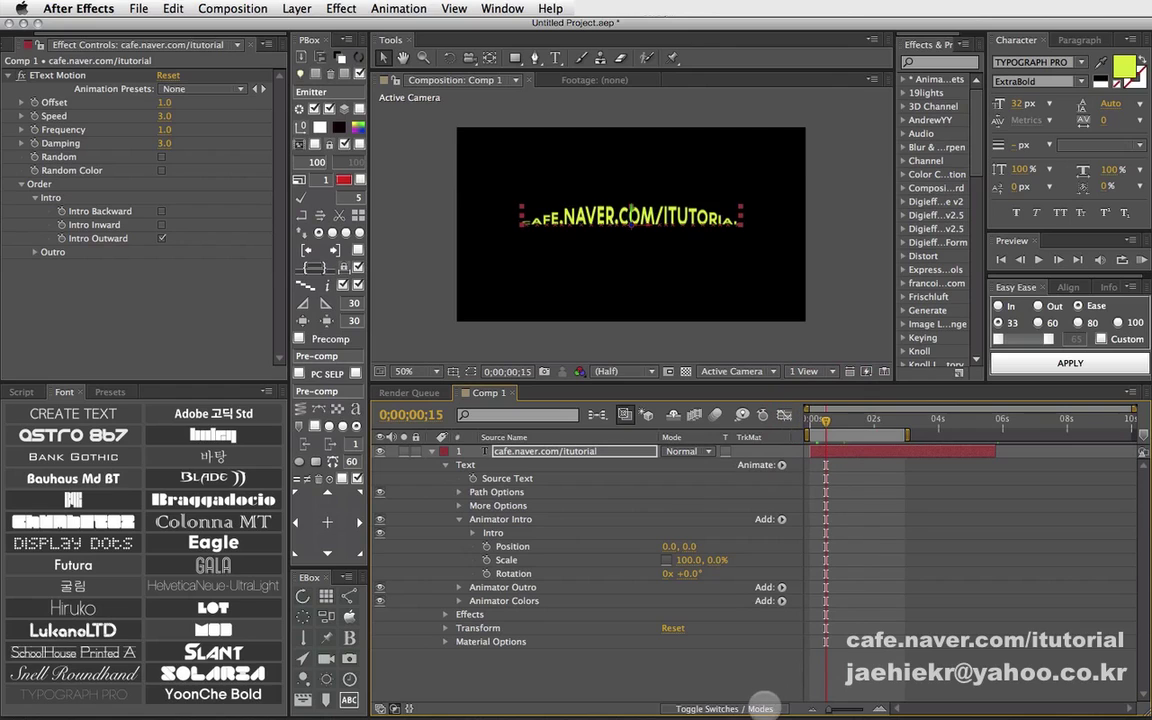
left_click(762, 708)
left_click(749, 451)
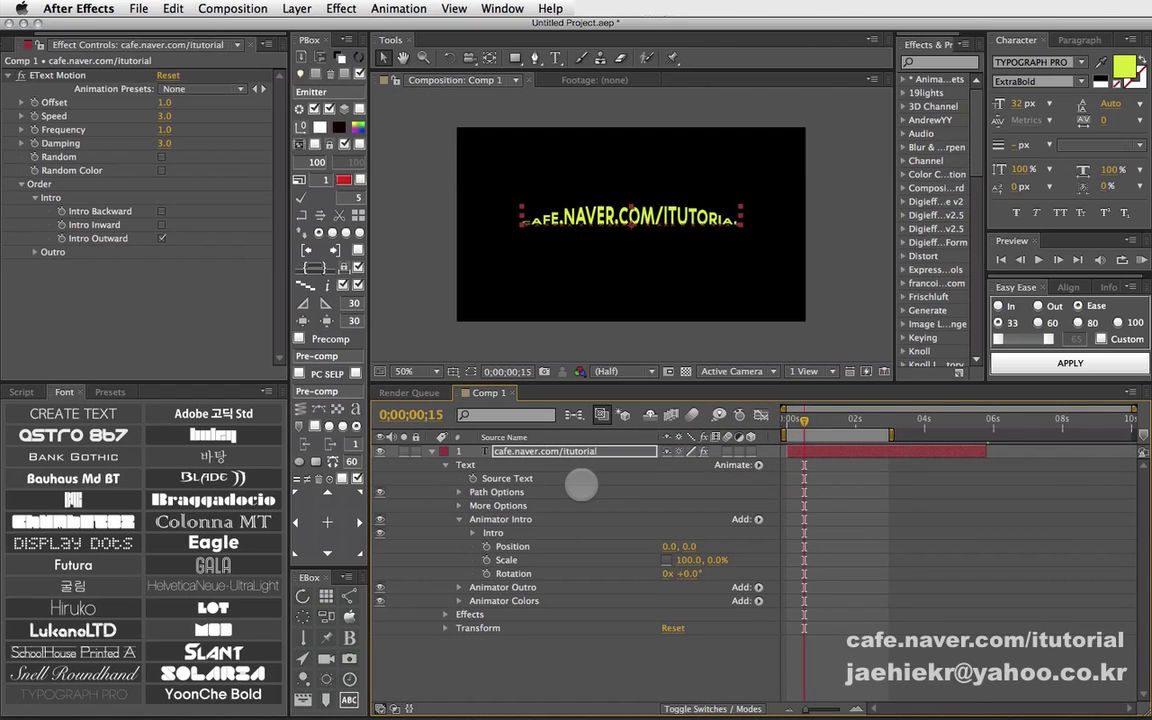
Step: Return to 0;00;00;00 and delete the Scale property from Animator Intro
left_click(488, 547)
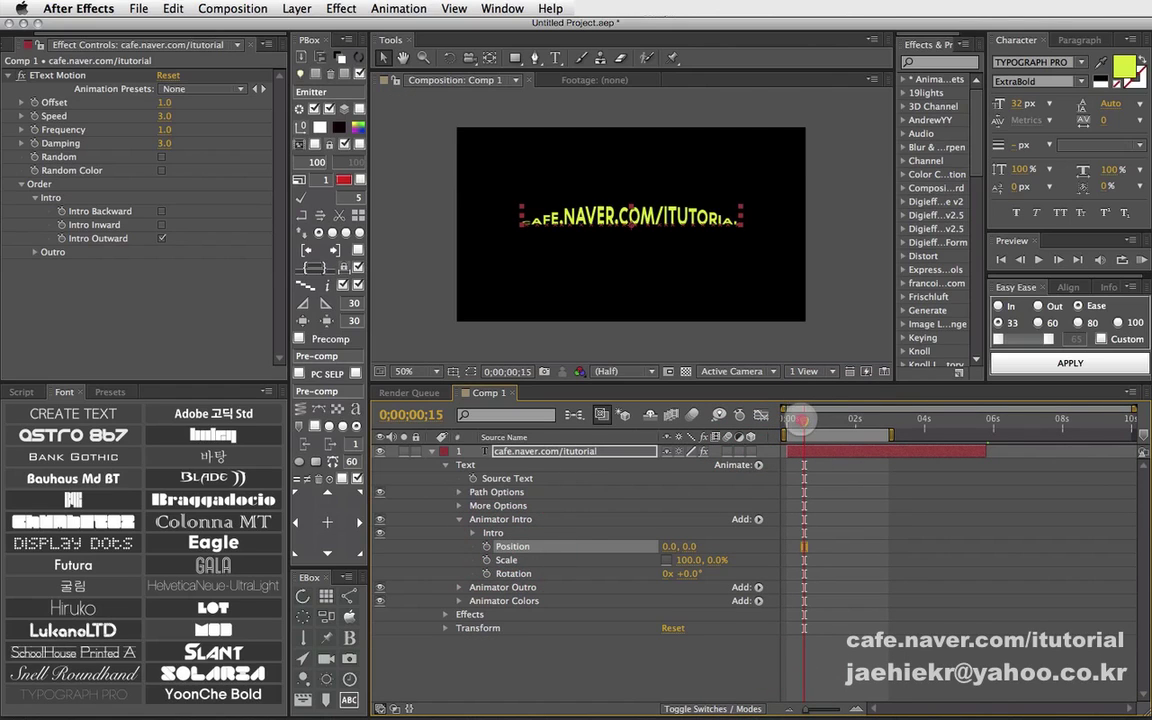
left_click_drag(800, 420, 757, 428)
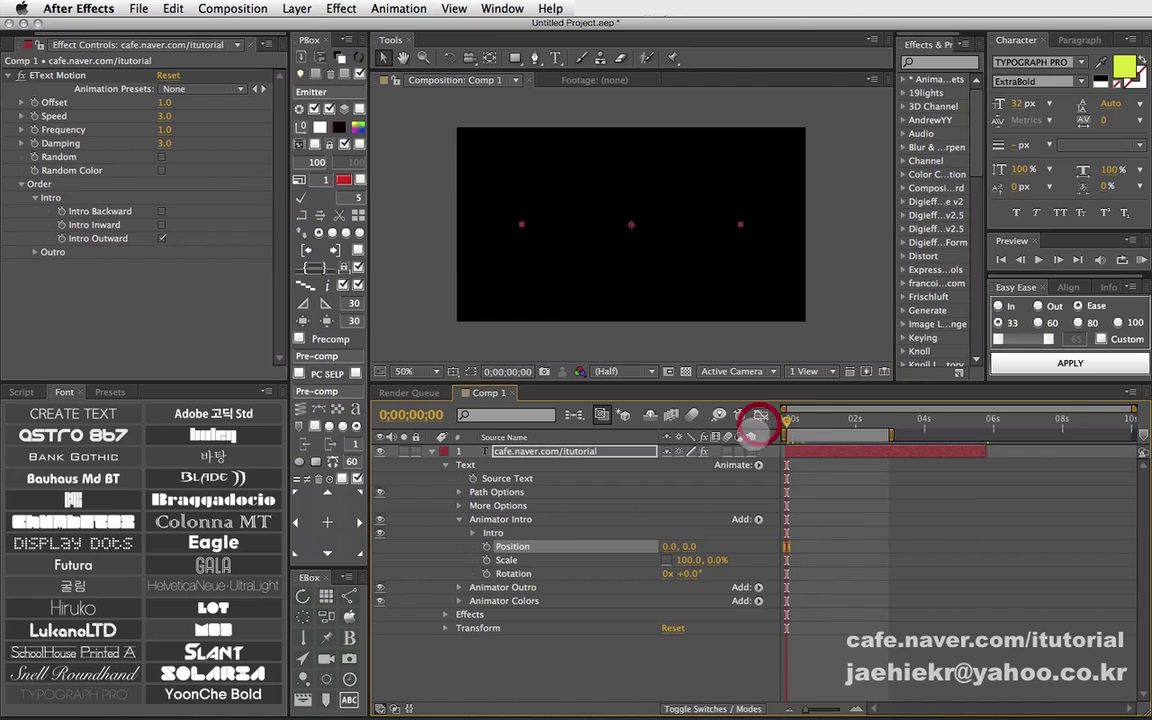
left_click(507, 560)
key("Delete")
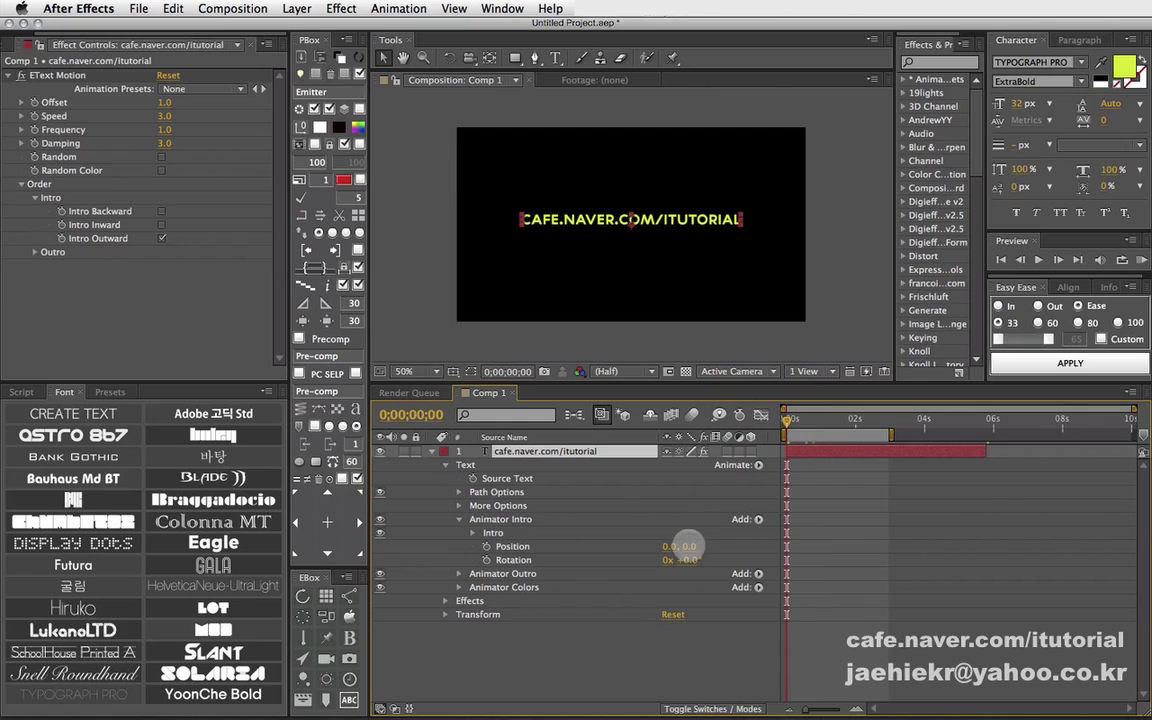
Step: Set Animator Intro's horizontal Position to 300 and preview the text motion up to 0;00;01;22
left_click(672, 547)
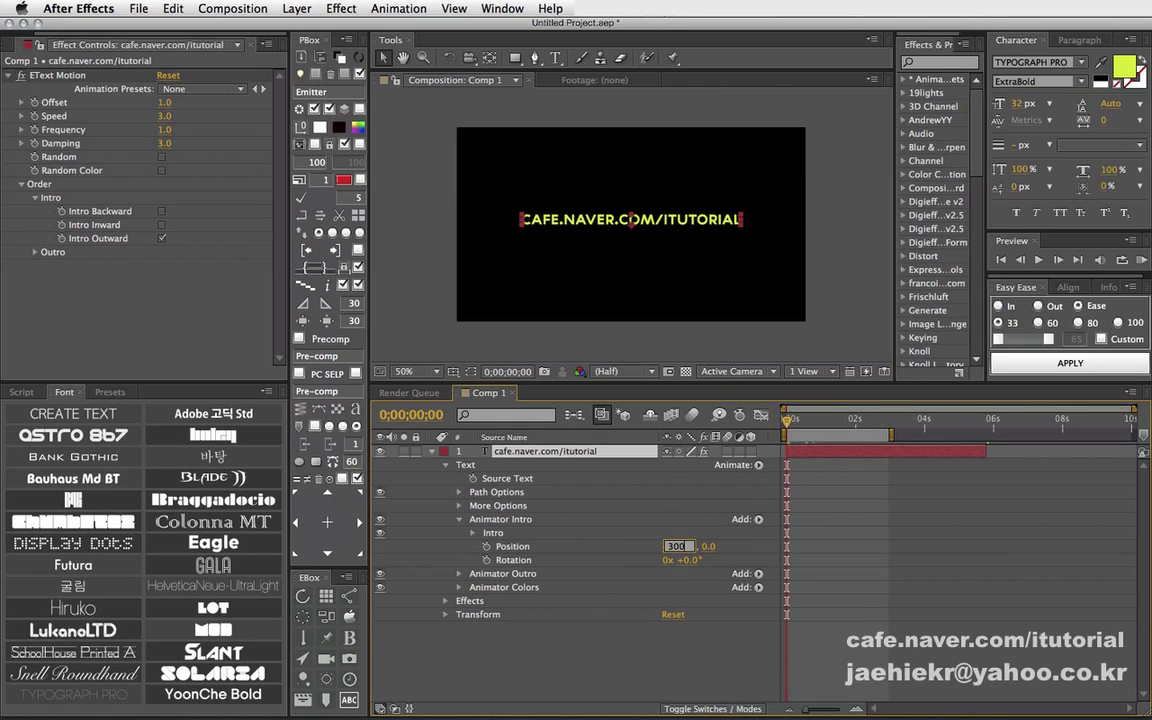
key("Return")
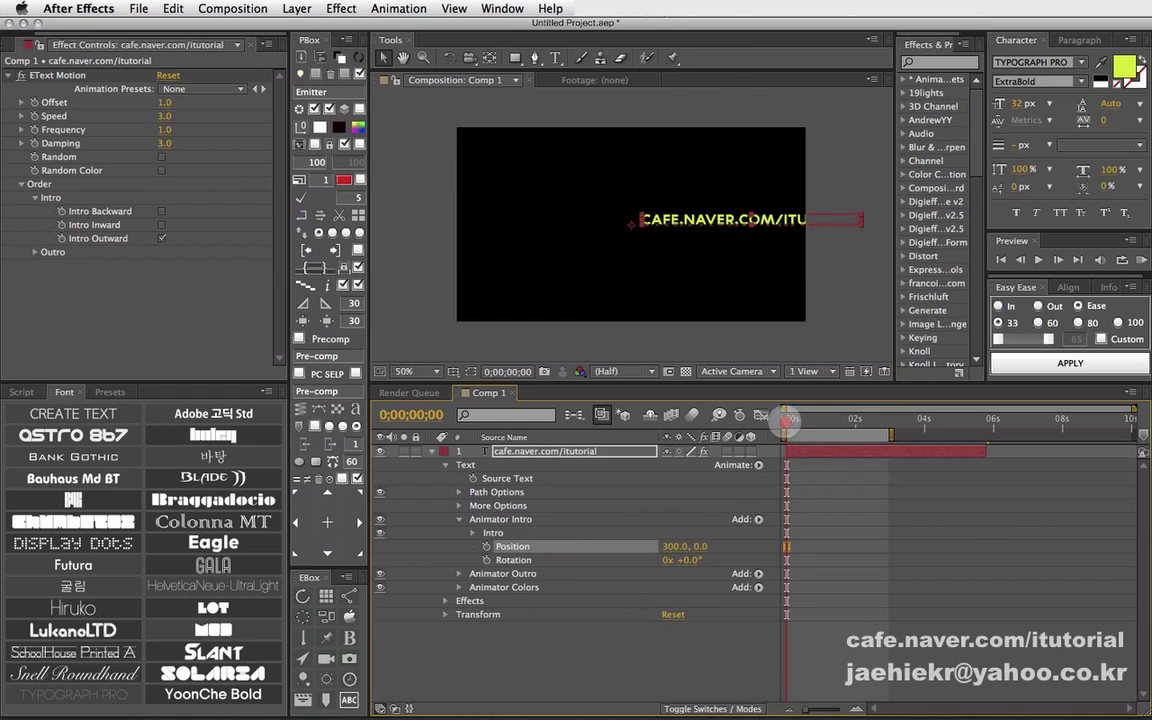
left_click_drag(785, 420, 847, 420)
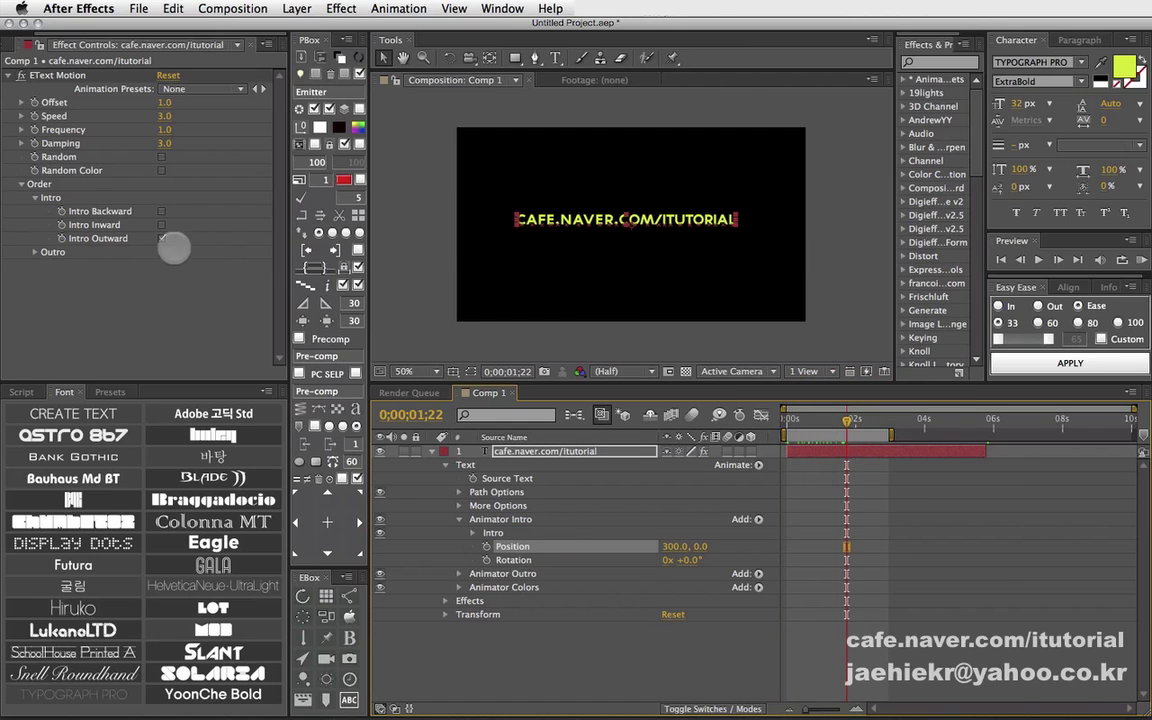
Step: Try the Intro Backward order at 0;00;01;01, then turn it off and preview the default order up to 0;00;01;26
left_click(161, 211)
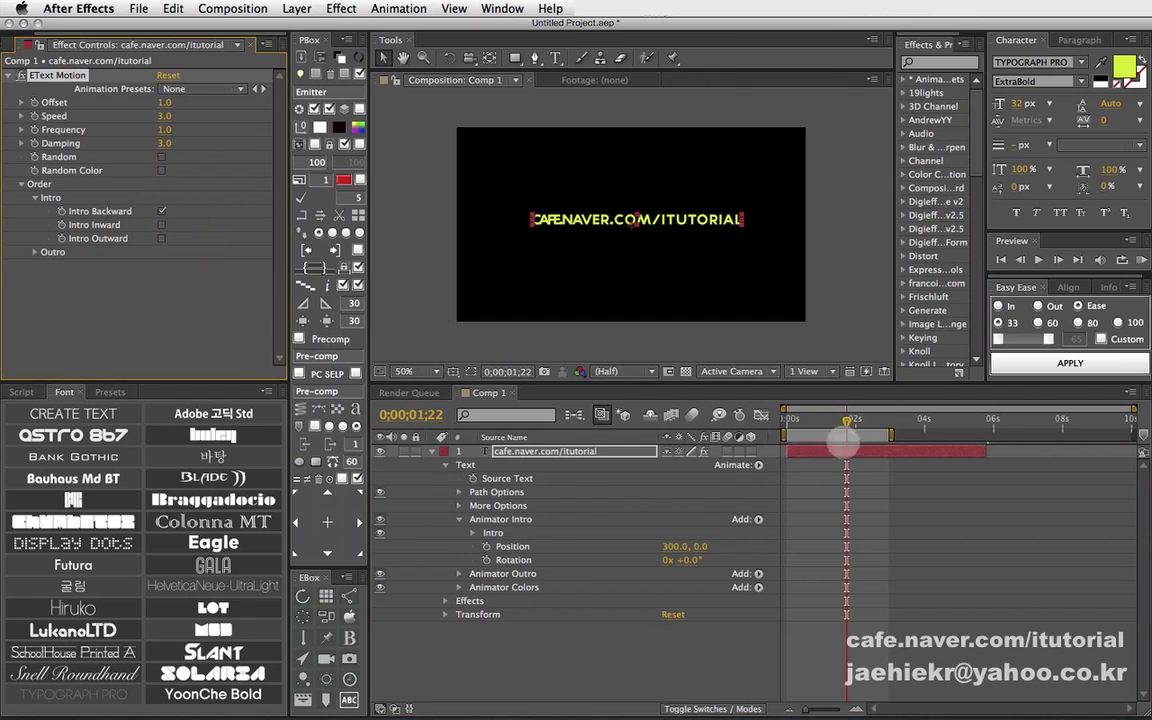
left_click_drag(847, 420, 822, 420)
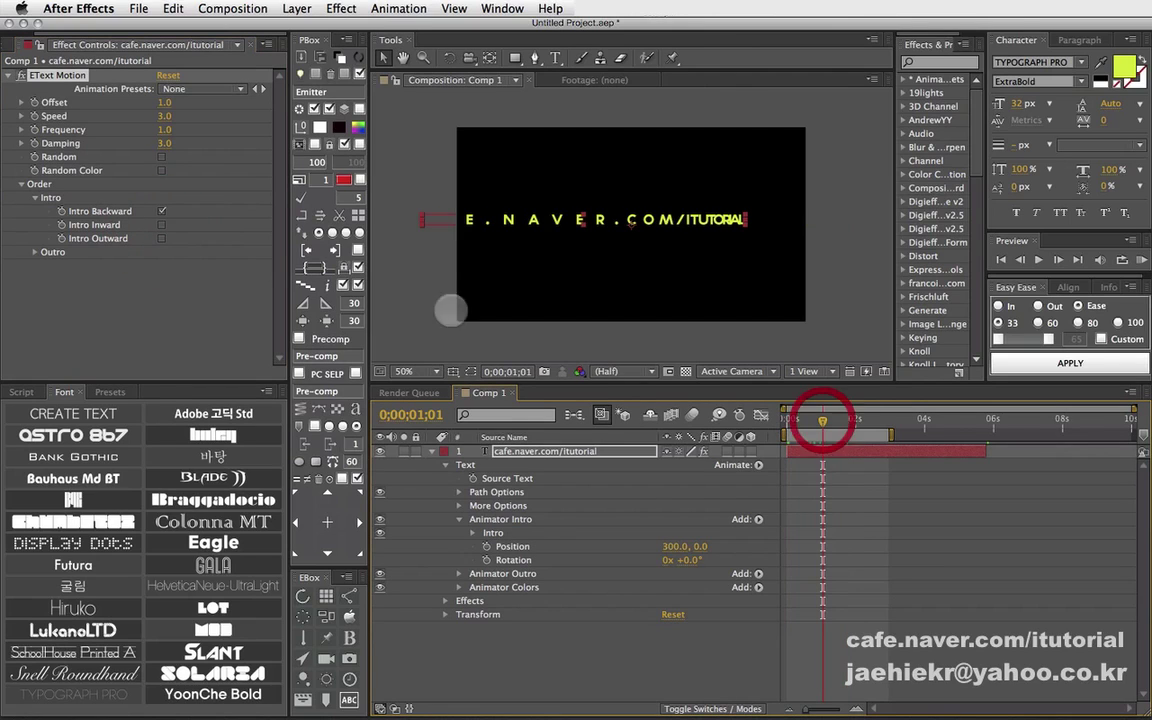
left_click(161, 211)
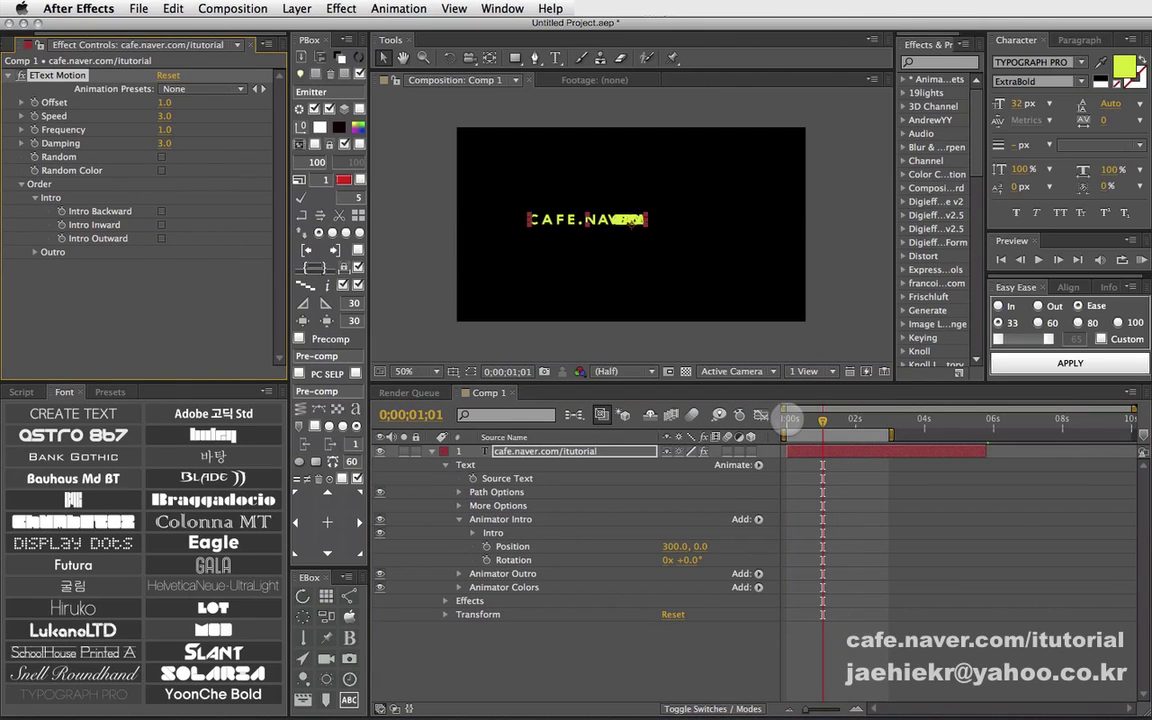
left_click_drag(788, 420, 852, 419)
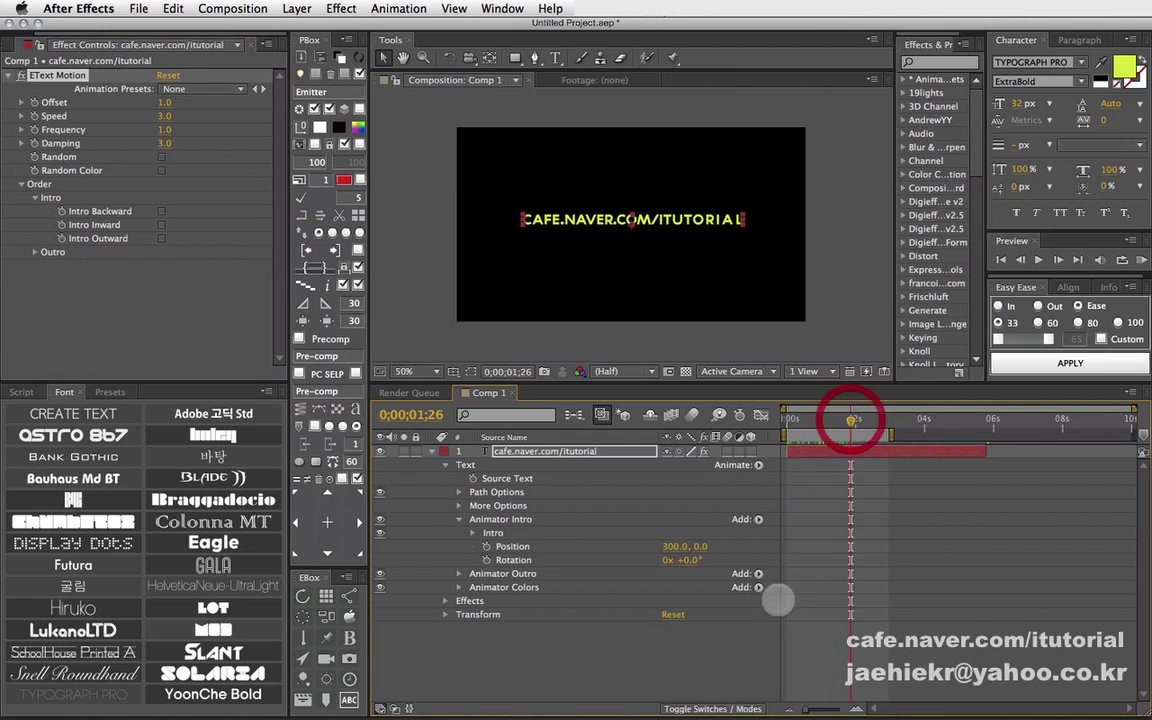
Step: Set Animator Intro's vertical Position to 115 and preview the motion with the layer deselected up to 0;00;02;07
left_click_drag(704, 546, 761, 545)
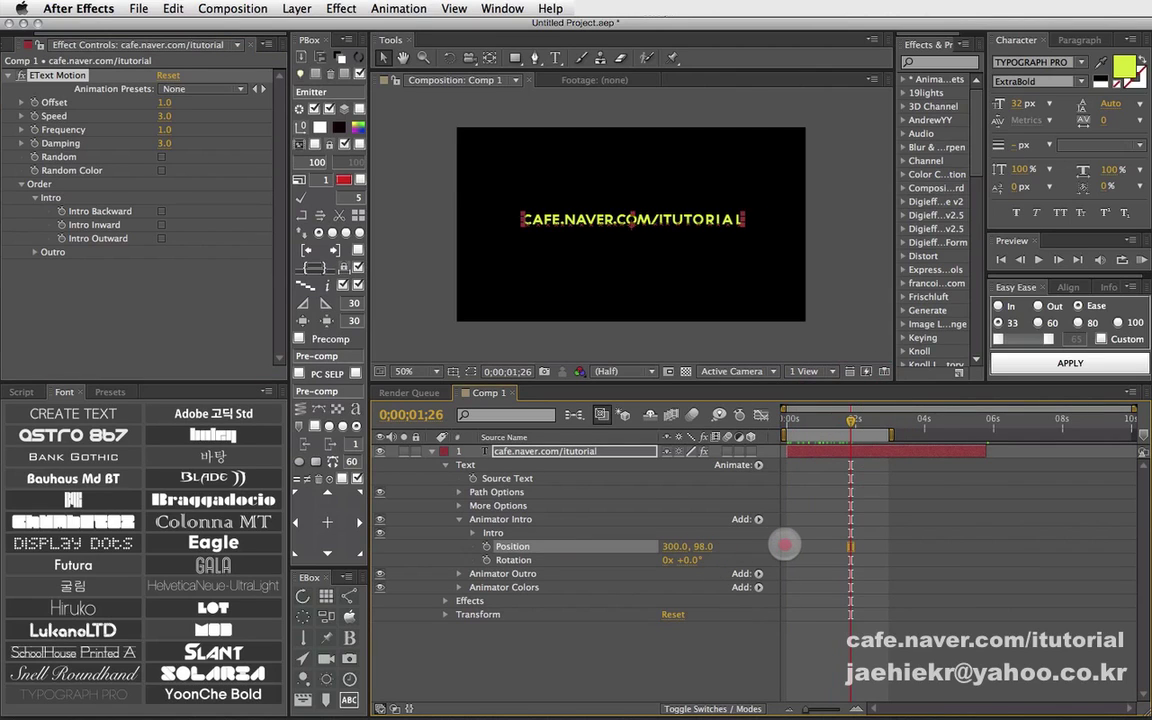
left_click_drag(859, 417, 823, 420)
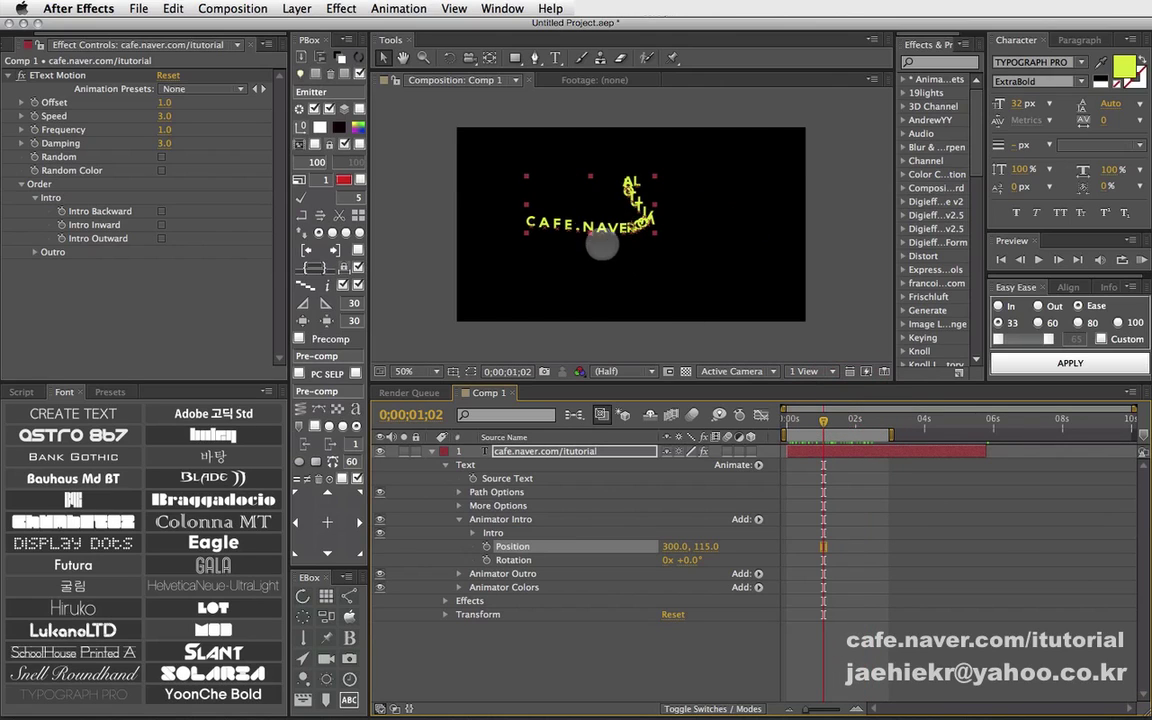
left_click(689, 316)
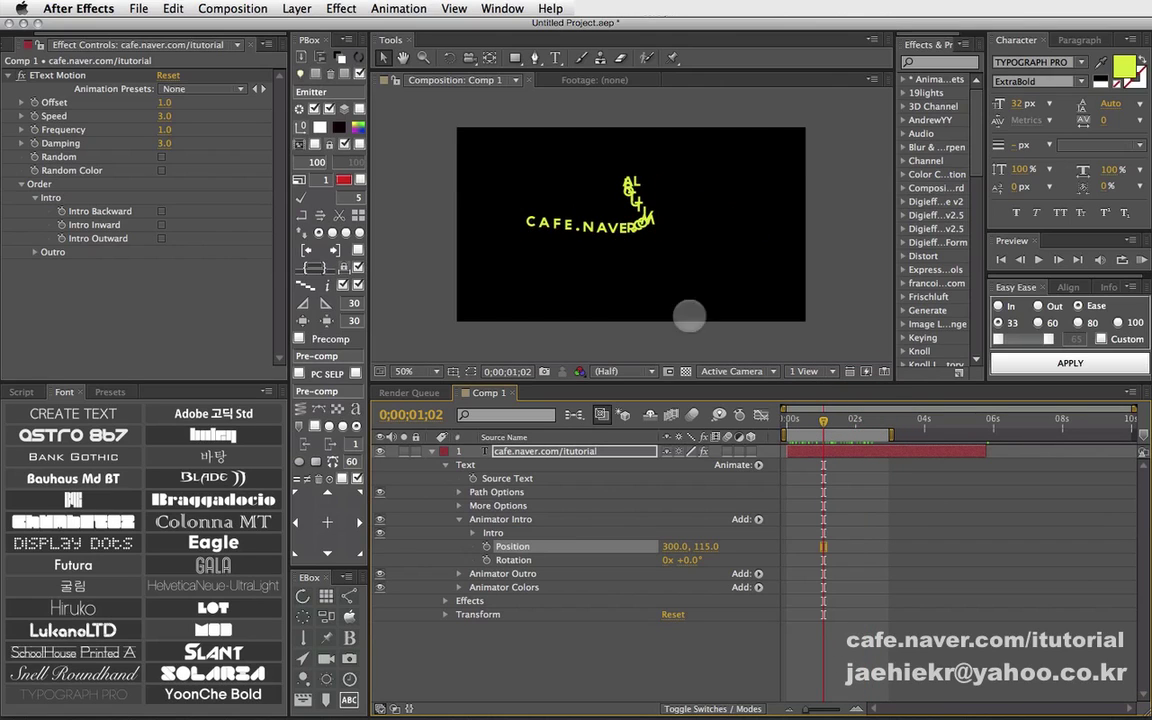
left_click_drag(797, 418, 863, 418)
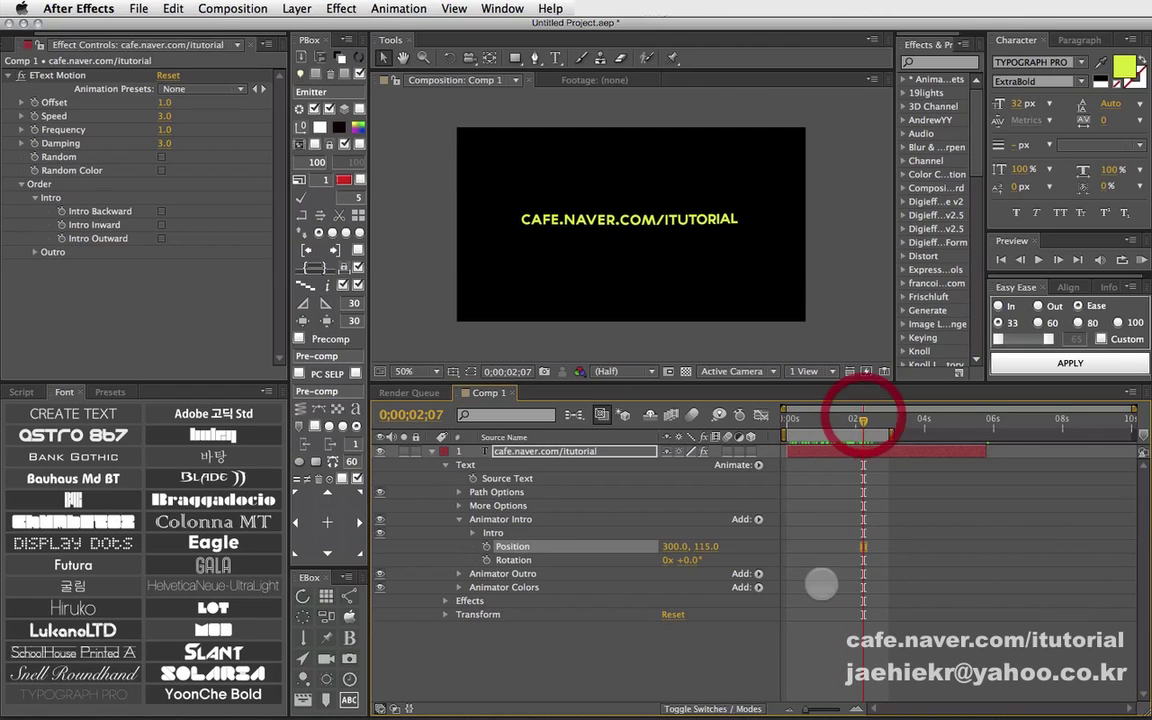
Step: Add a Scale property to Animator Intro, set it to 0% and preview the motion up to 0;00;01;28
left_click(759, 519)
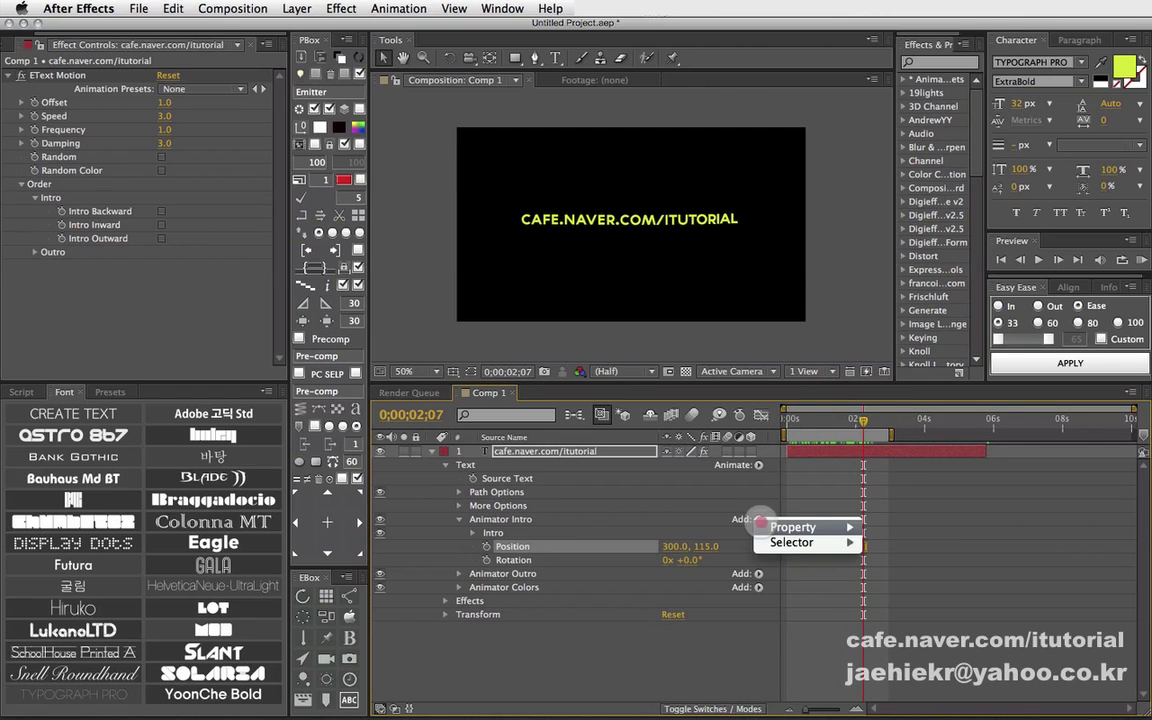
mouse_move(800, 527)
left_click(893, 465)
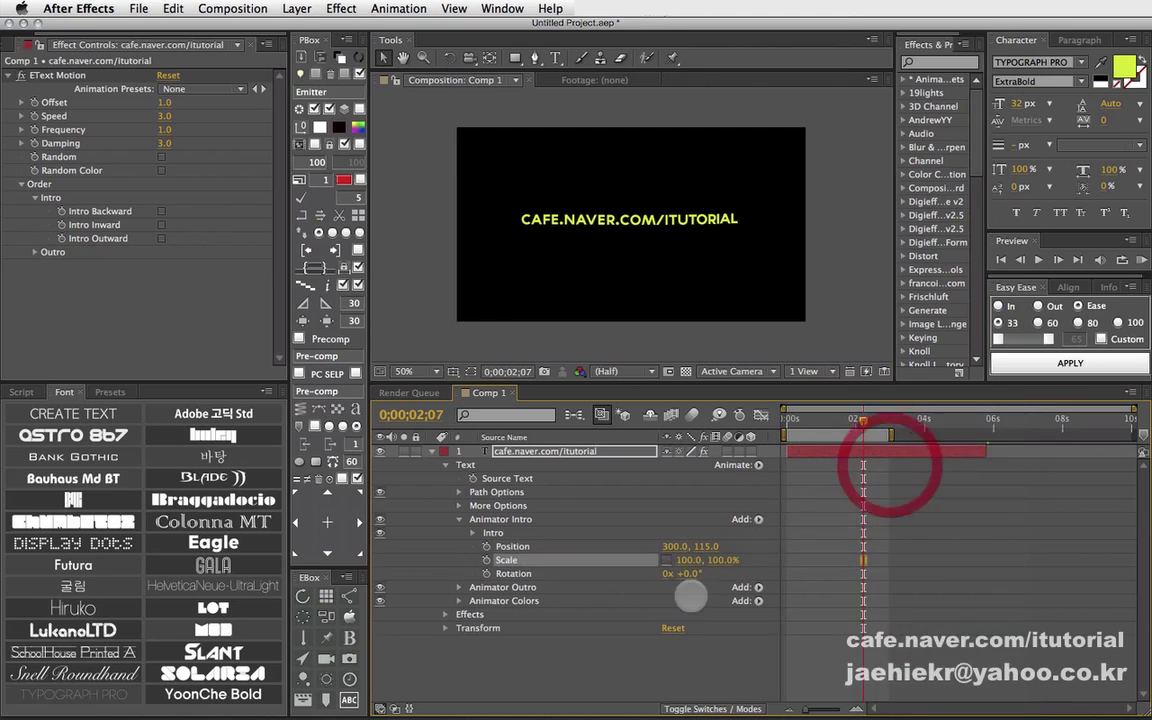
left_click(690, 560)
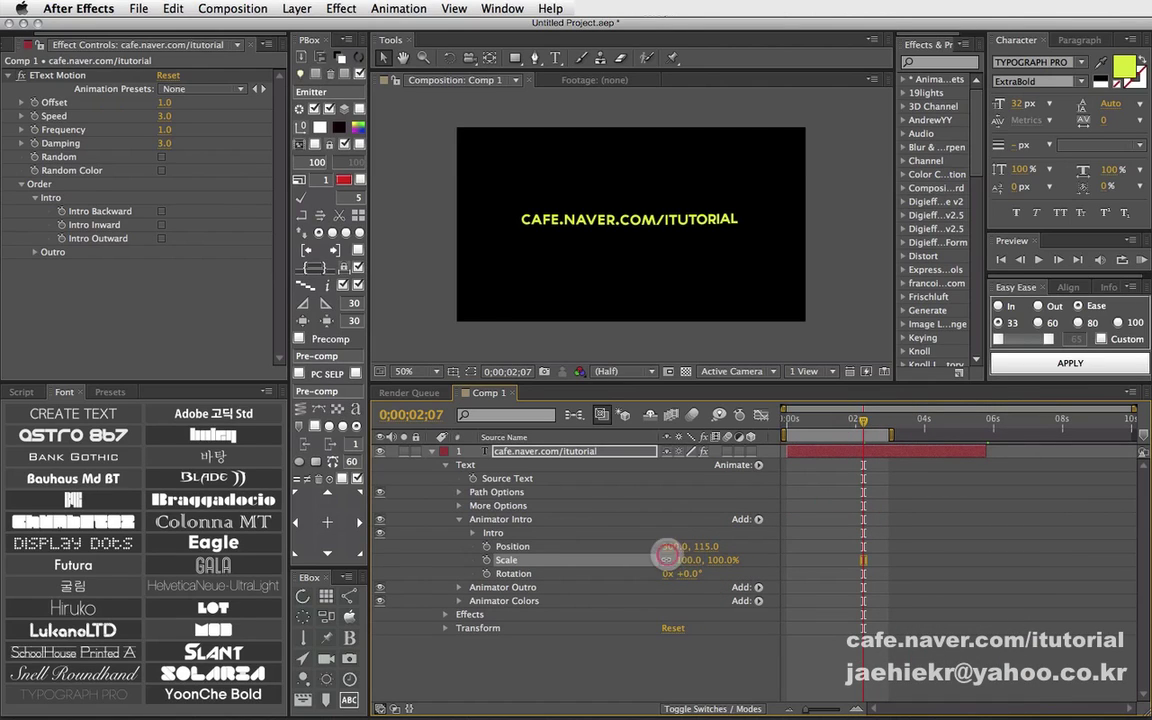
left_click(680, 560)
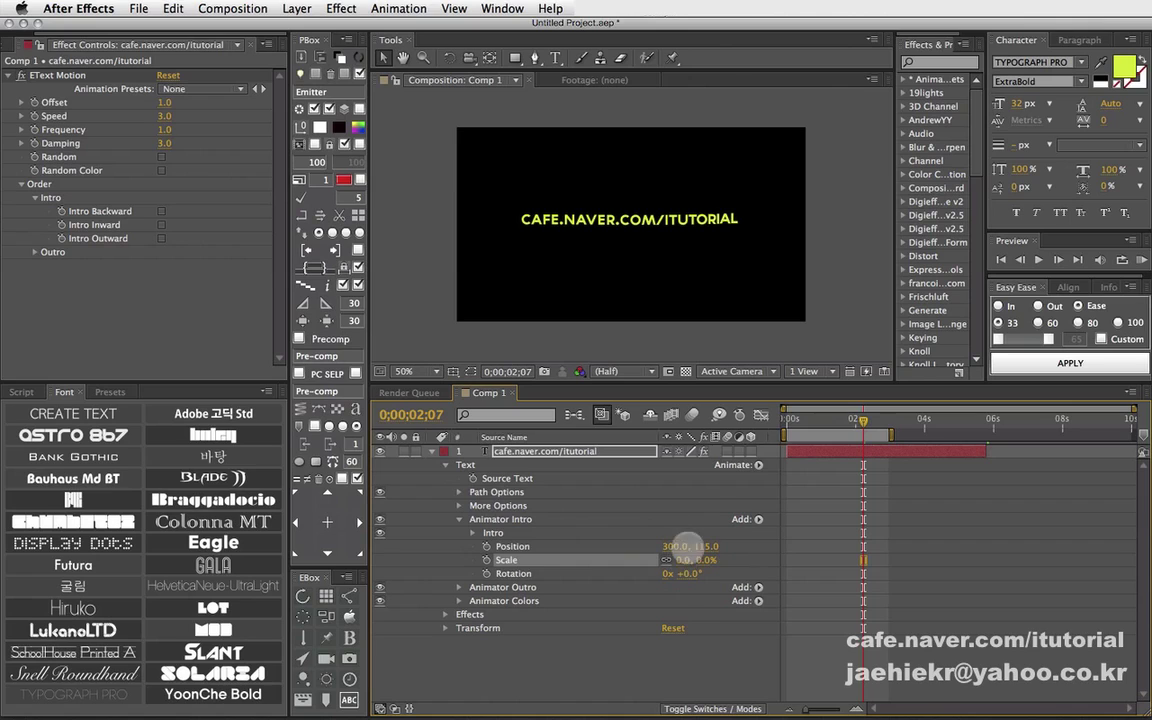
left_click(683, 518)
left_click_drag(790, 420, 852, 420)
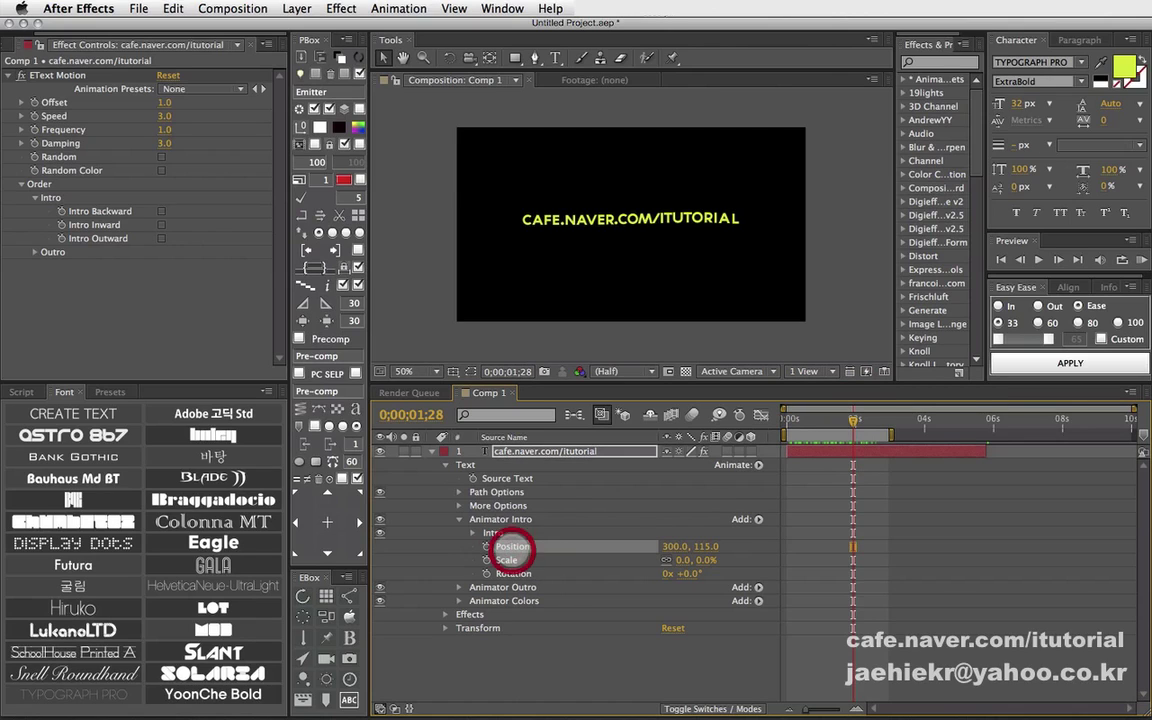
Step: Delete the Position, Scale and Rotation properties from Animator Intro
left_click(510, 547)
left_click(474, 533)
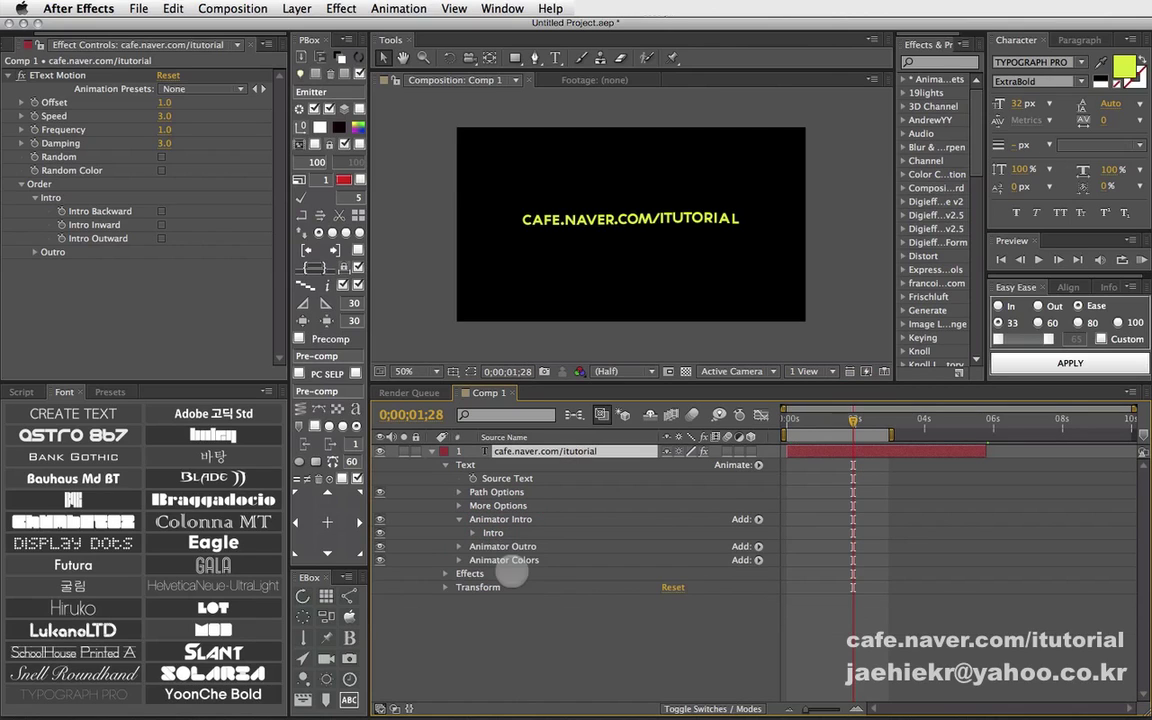
left_click(510, 519)
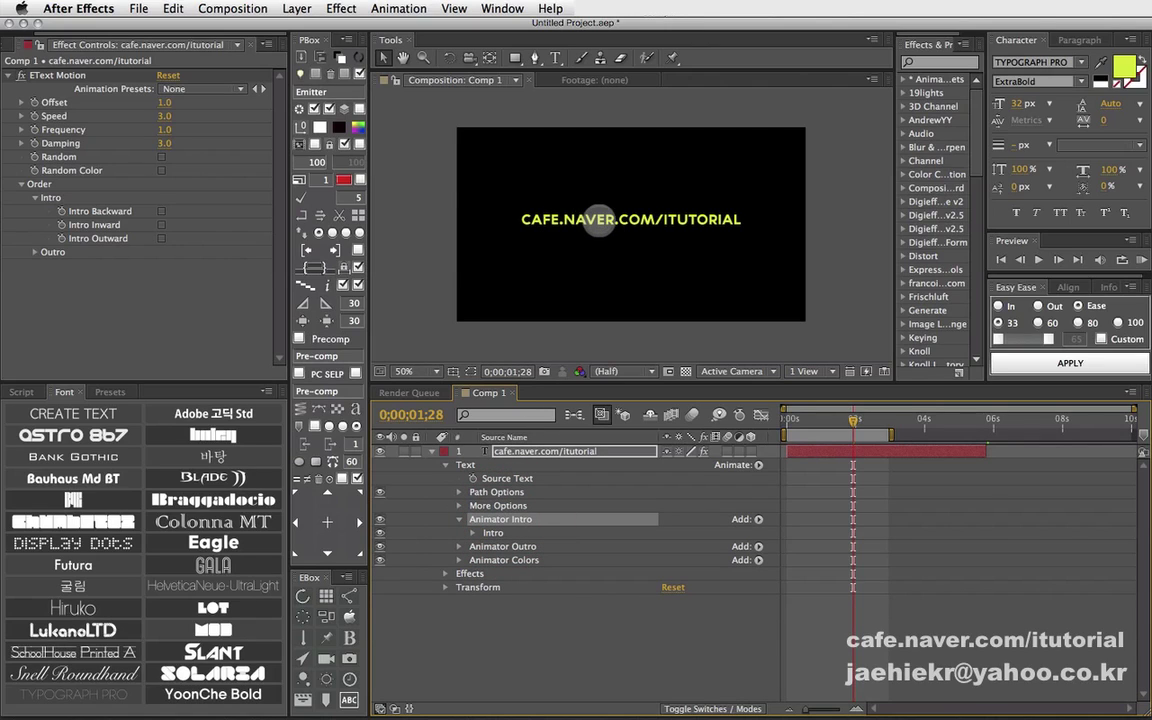
Step: View the composition at 100% and set the text's vertical Grouping Alignment to -148% under More Options
key("slash")
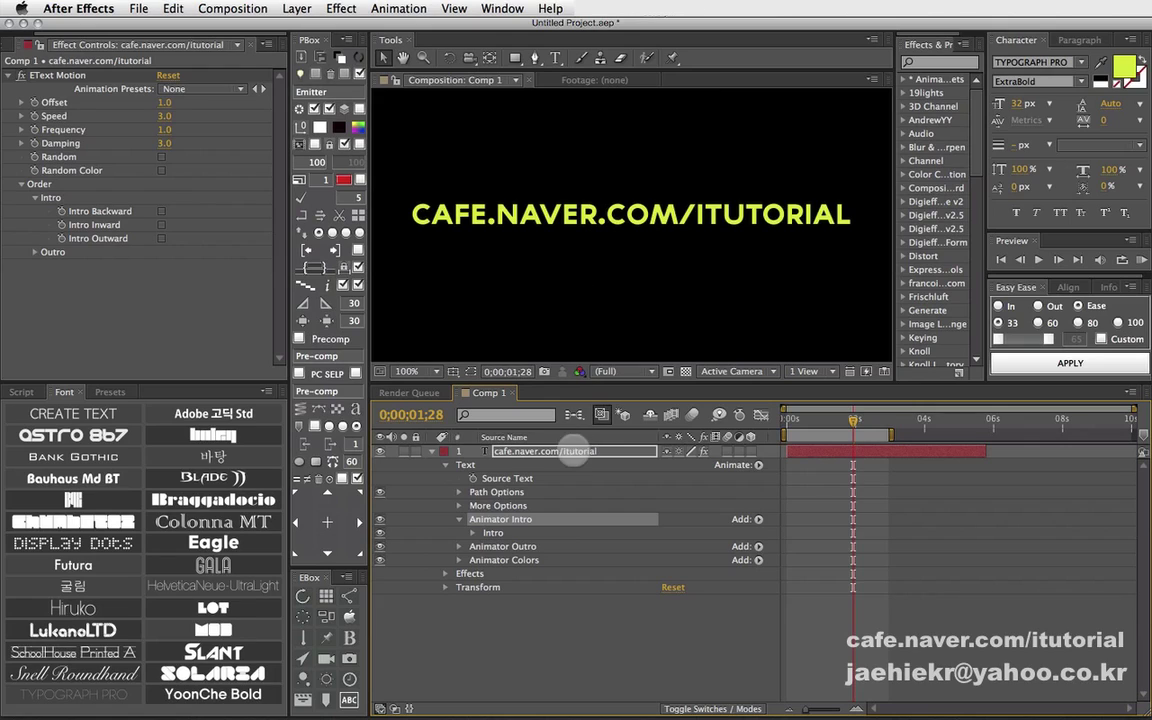
left_click(466, 450)
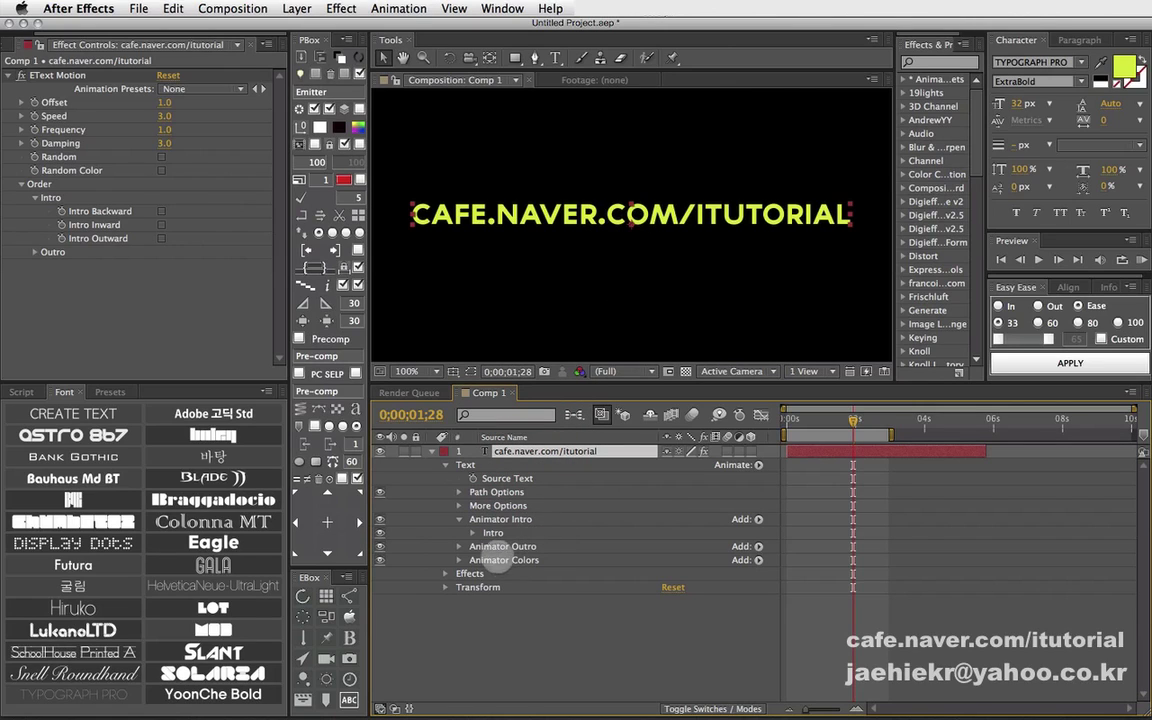
left_click(493, 532)
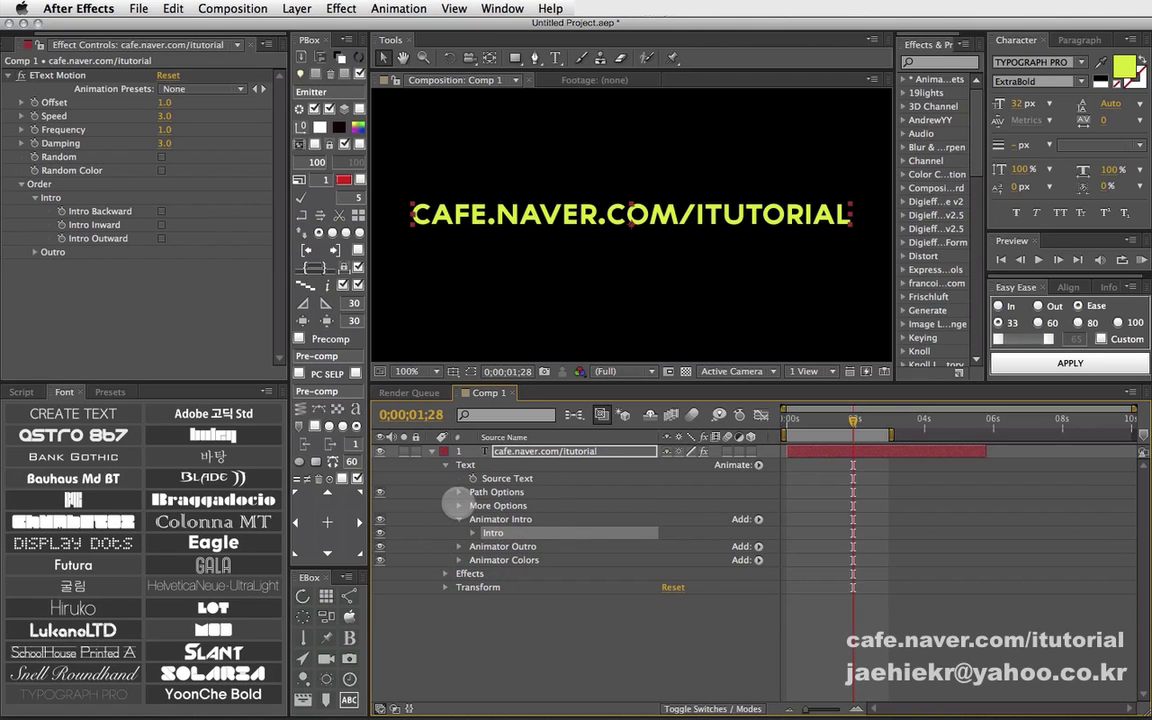
left_click(459, 505)
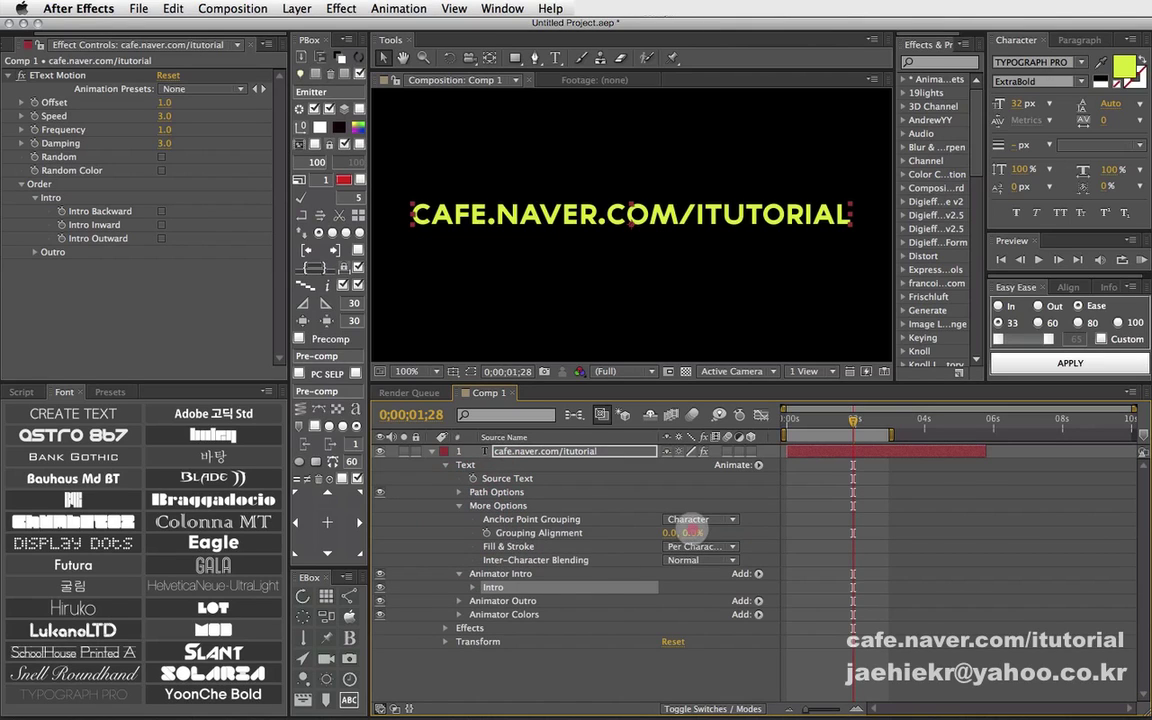
left_click_drag(690, 532, 648, 519)
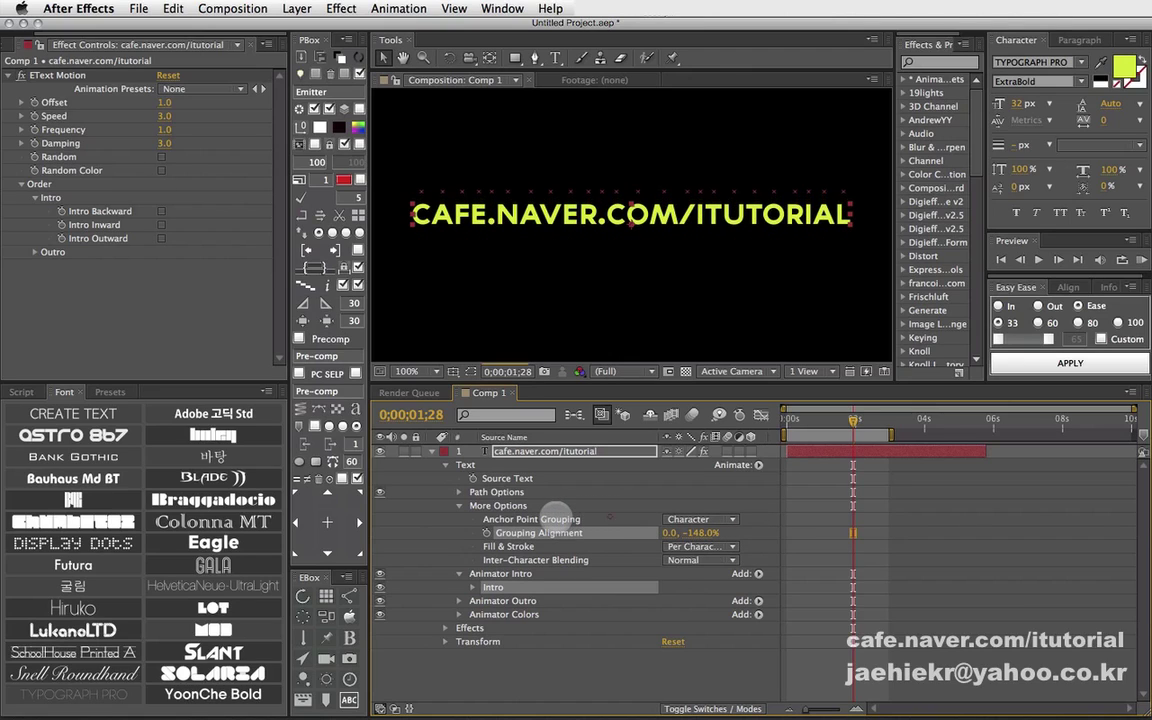
left_click(558, 530)
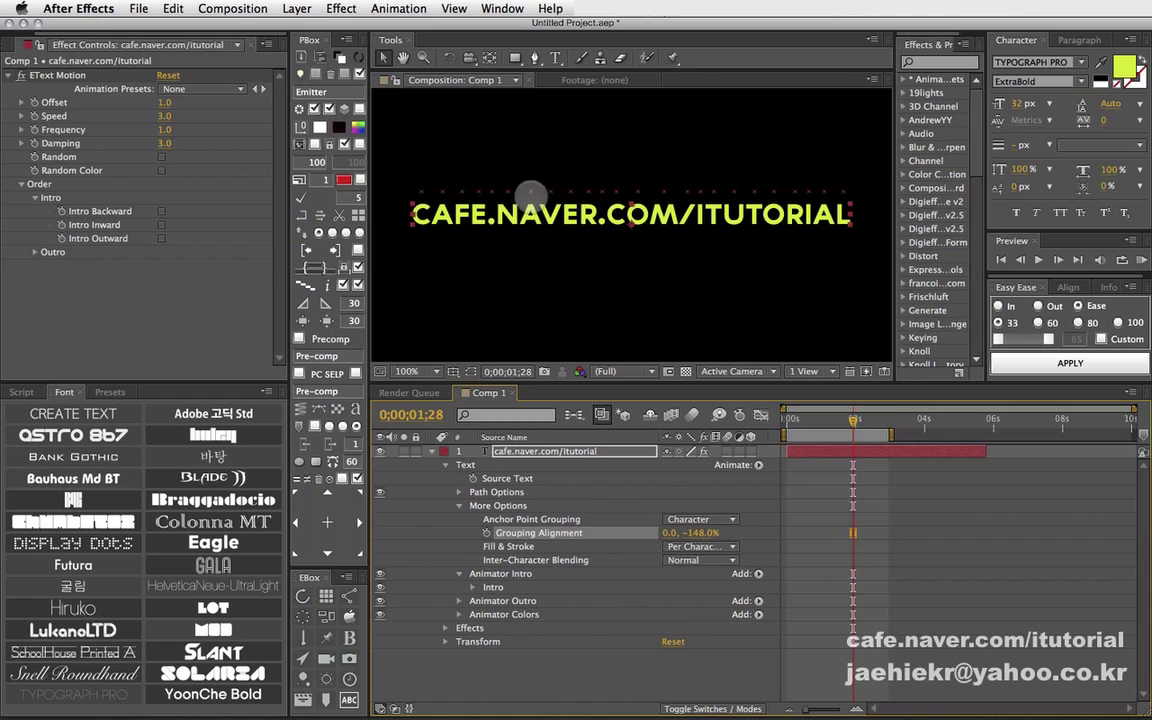
Step: Add a Rotation property to Animator Intro and enable Per-character 3D for the text layer
left_click(757, 466)
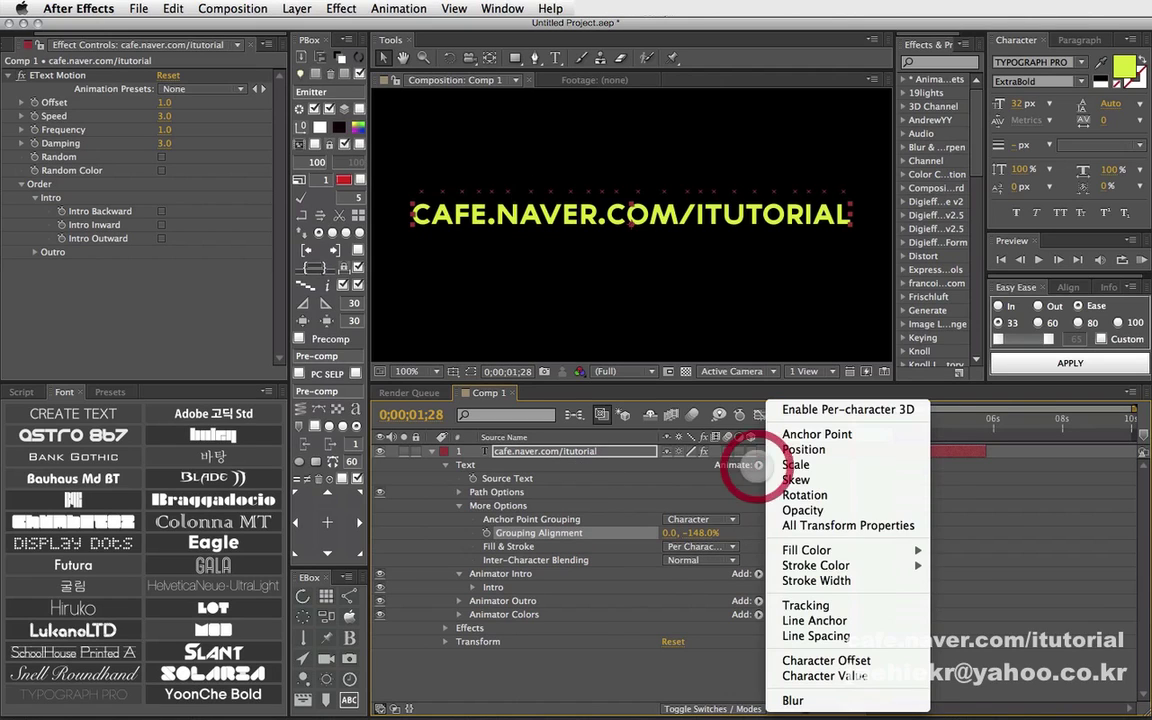
left_click(709, 487)
left_click(758, 574)
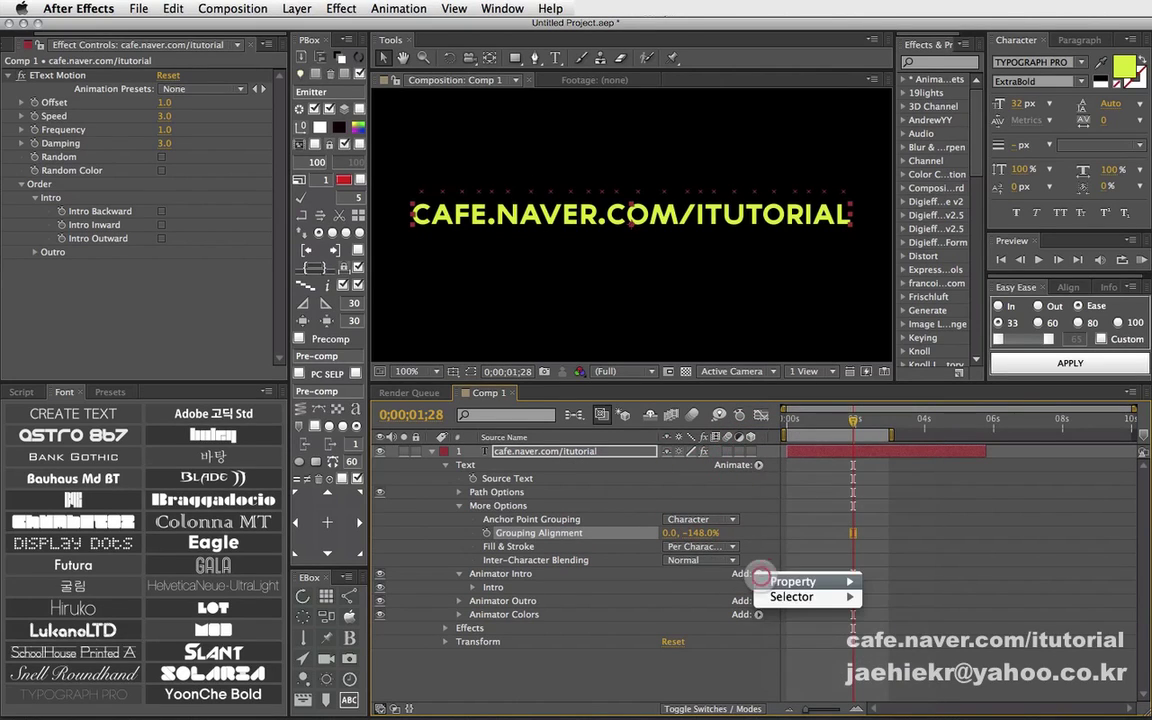
mouse_move(800, 581)
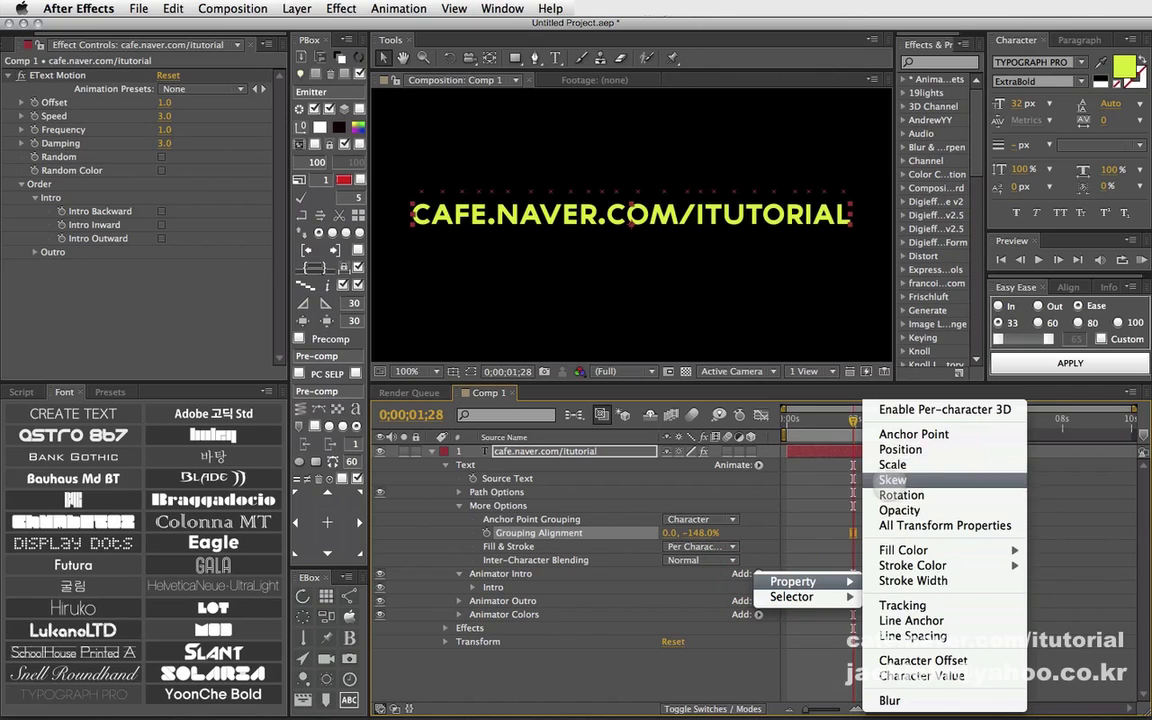
left_click(901, 495)
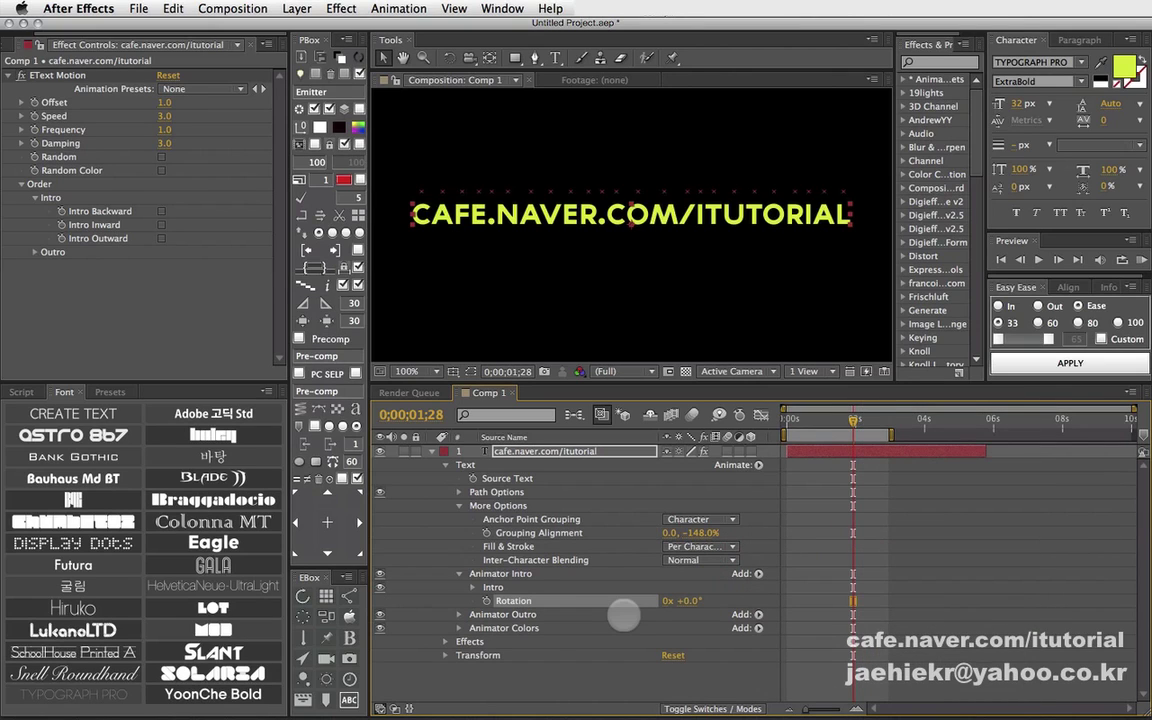
left_click(757, 466)
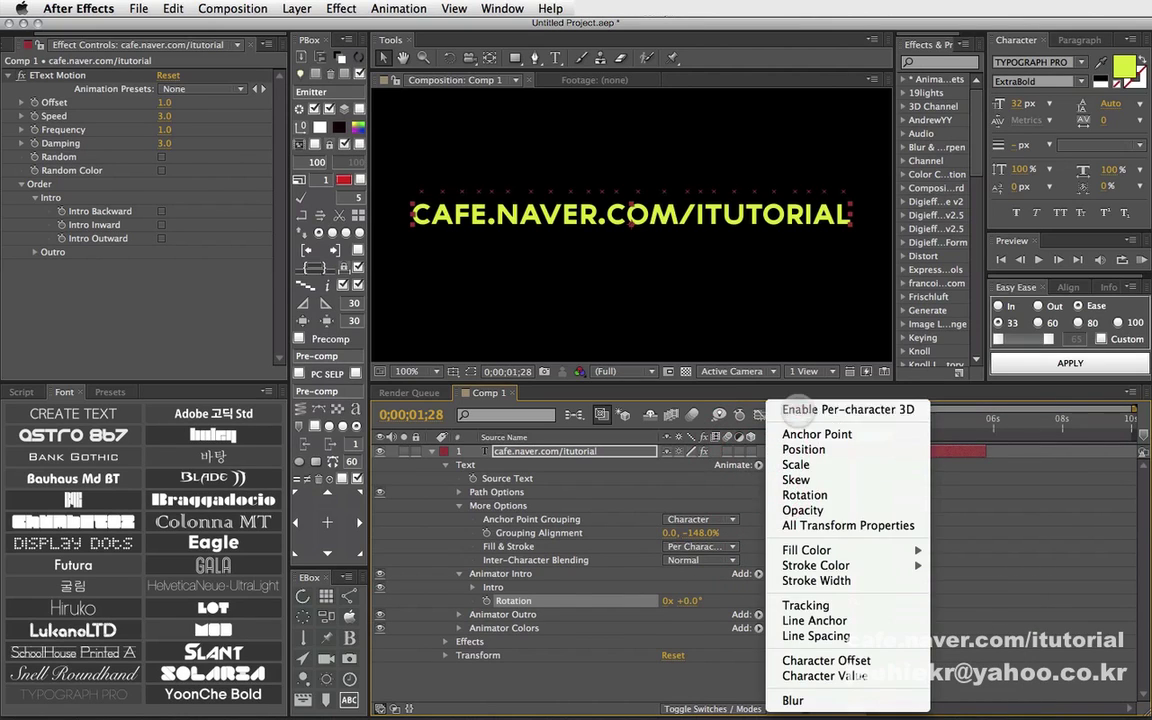
left_click(800, 406)
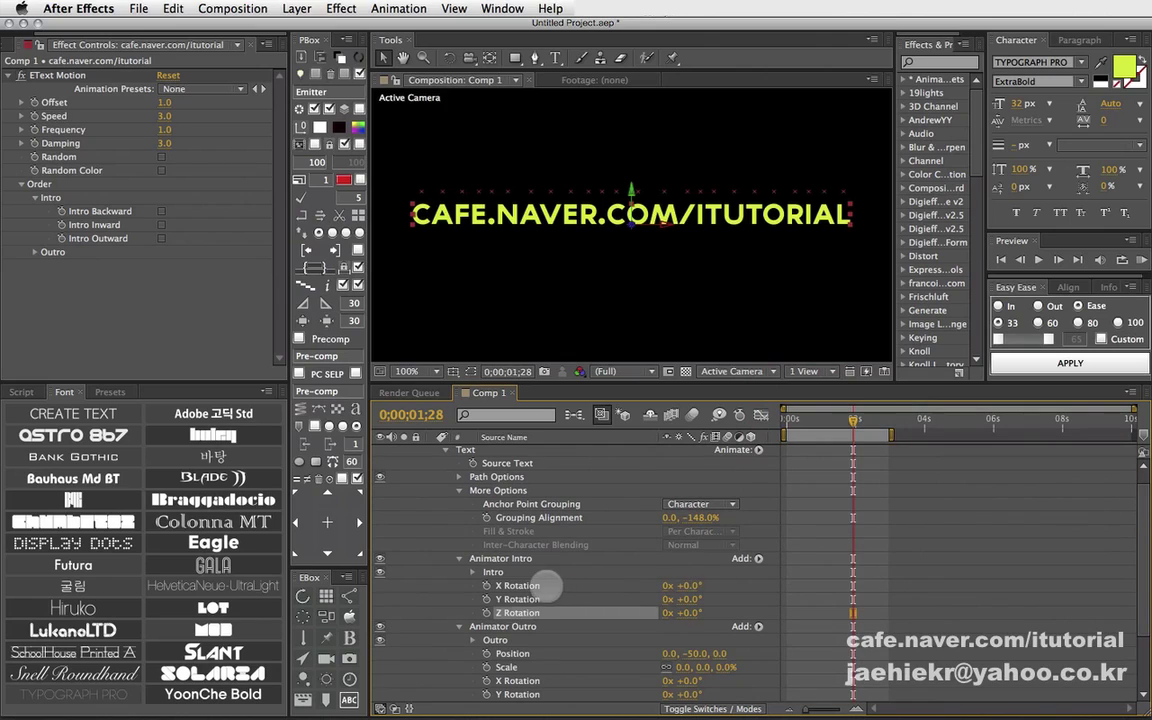
Step: Set Animator Intro's X Rotation to -90°
left_click(552, 585)
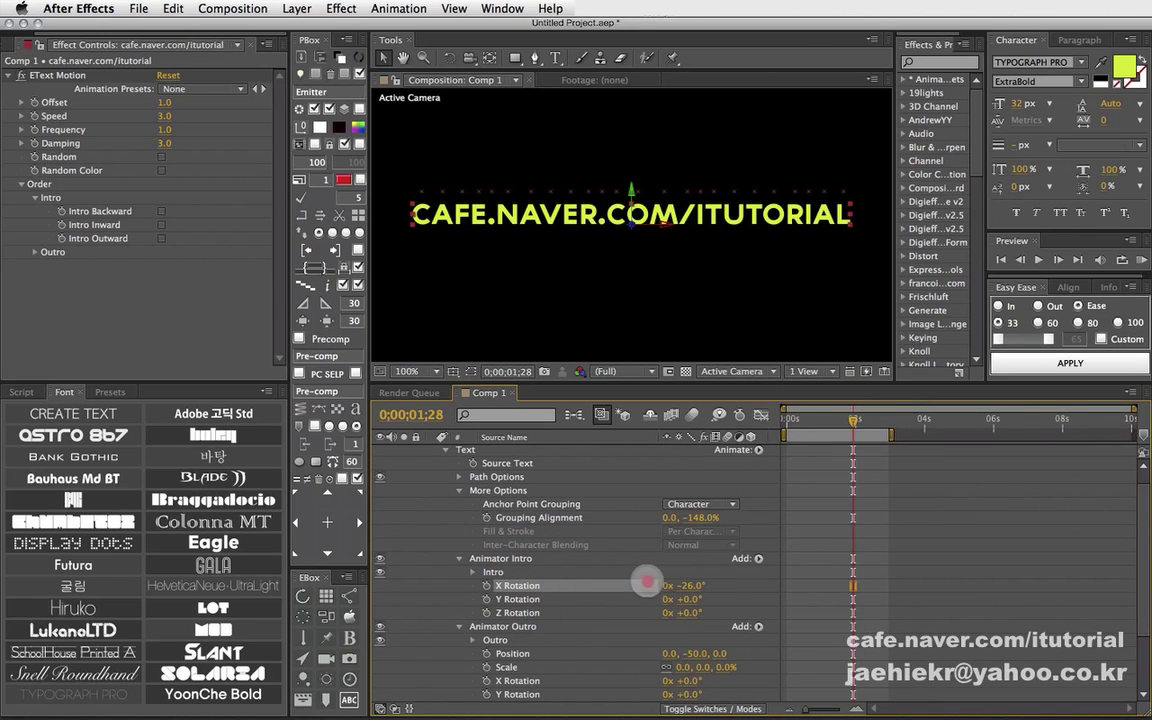
left_click_drag(640, 581, 638, 583)
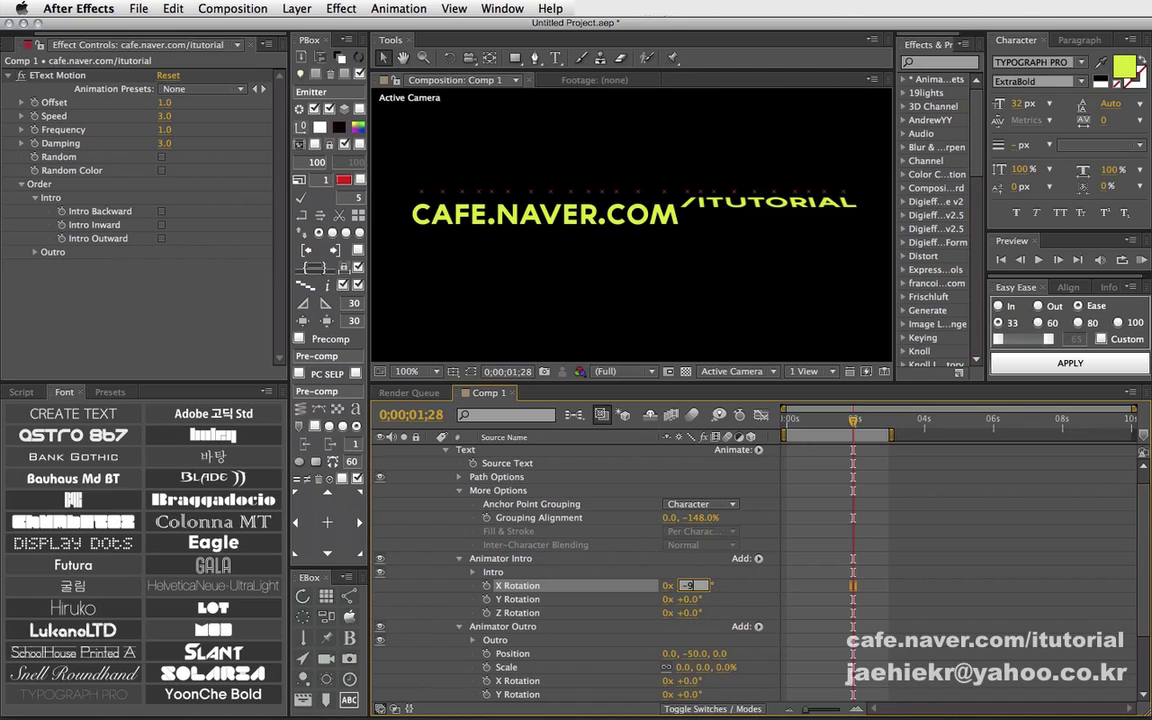
key("Return")
left_click(648, 610)
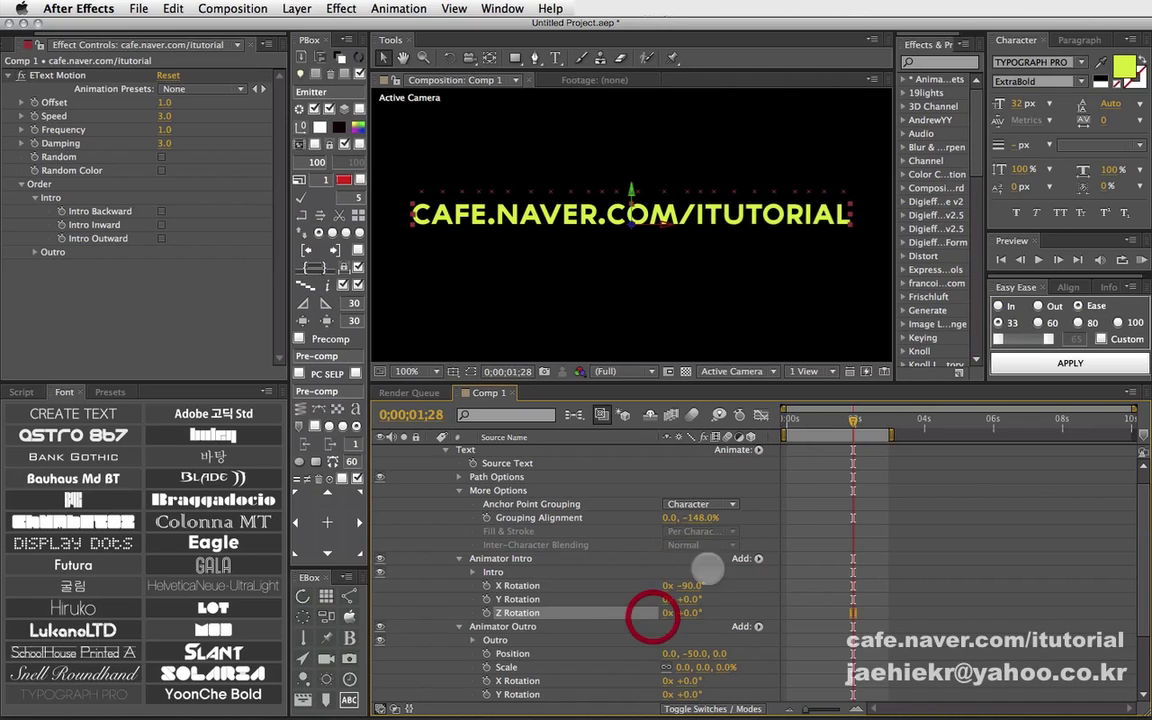
Step: Preview the character rotation up to 0;00;01;12 and switch the composition view to Custom View 1
left_click_drag(790, 418, 835, 420)
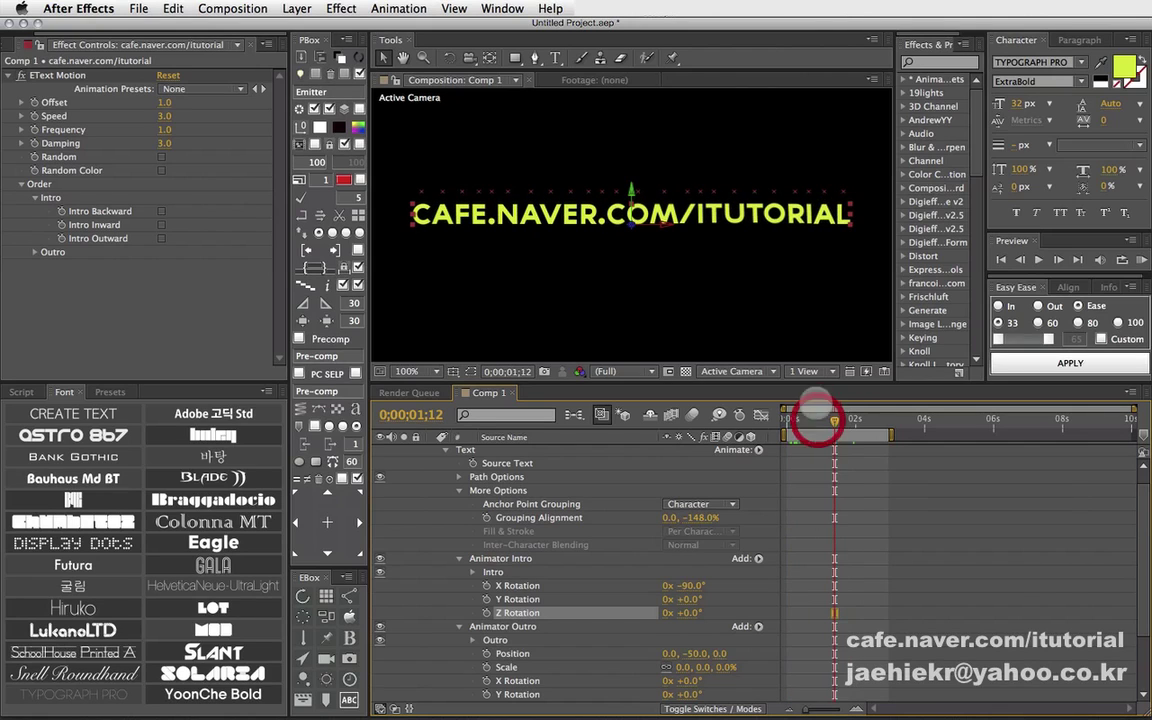
left_click(732, 371)
left_click(752, 511)
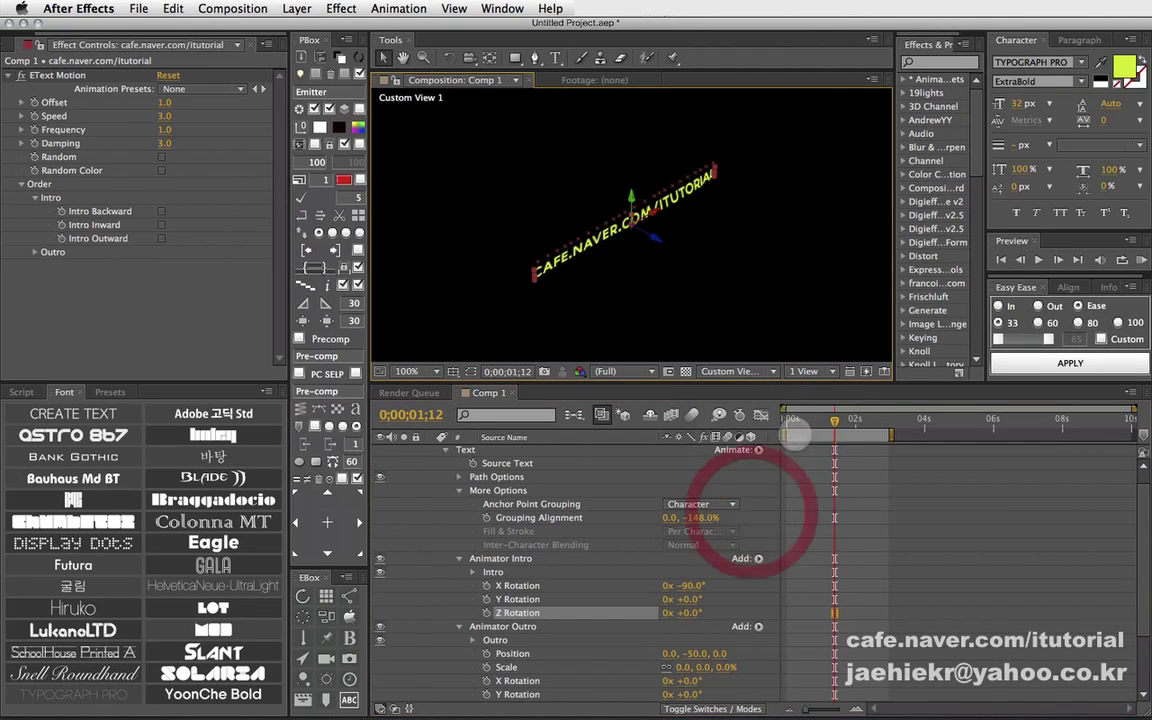
Step: Preview the character rotation in Custom View 1, then return to the Active Camera view and check up to 0;00;00;29
left_click(789, 418)
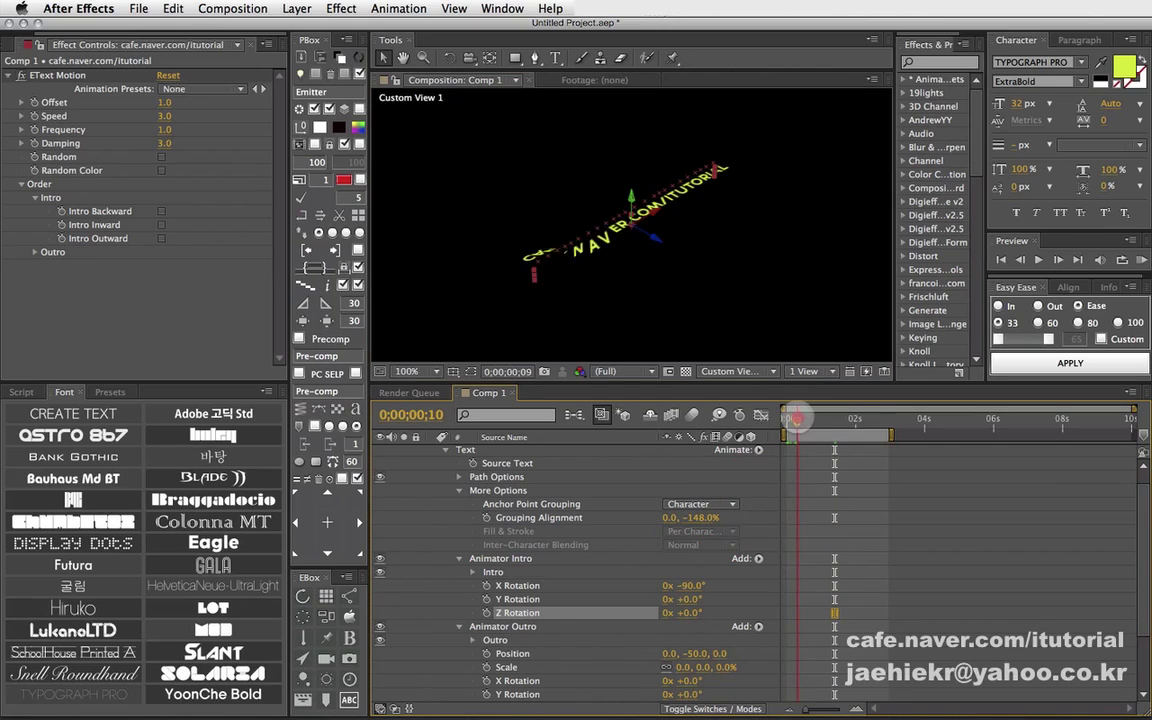
mouse_move(794, 418)
left_mouse_down()
mouse_move(836, 418)
mouse_move(800, 418)
mouse_move(813, 418)
left_mouse_up()
left_click(762, 371)
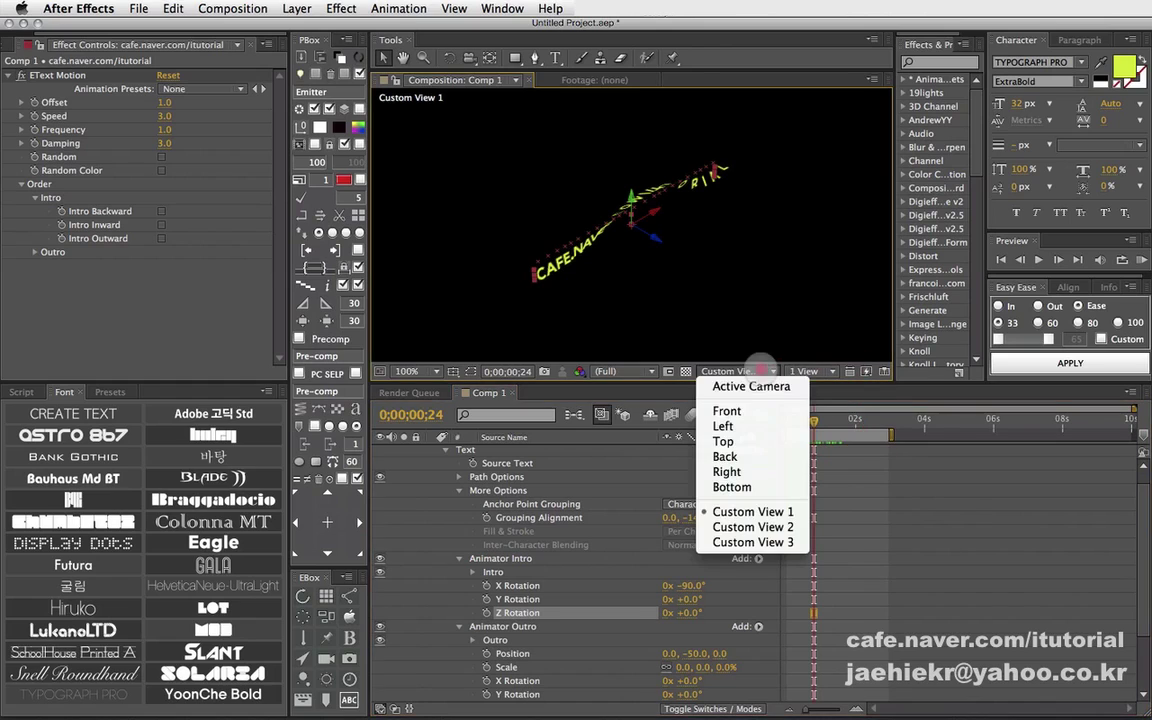
left_click(751, 386)
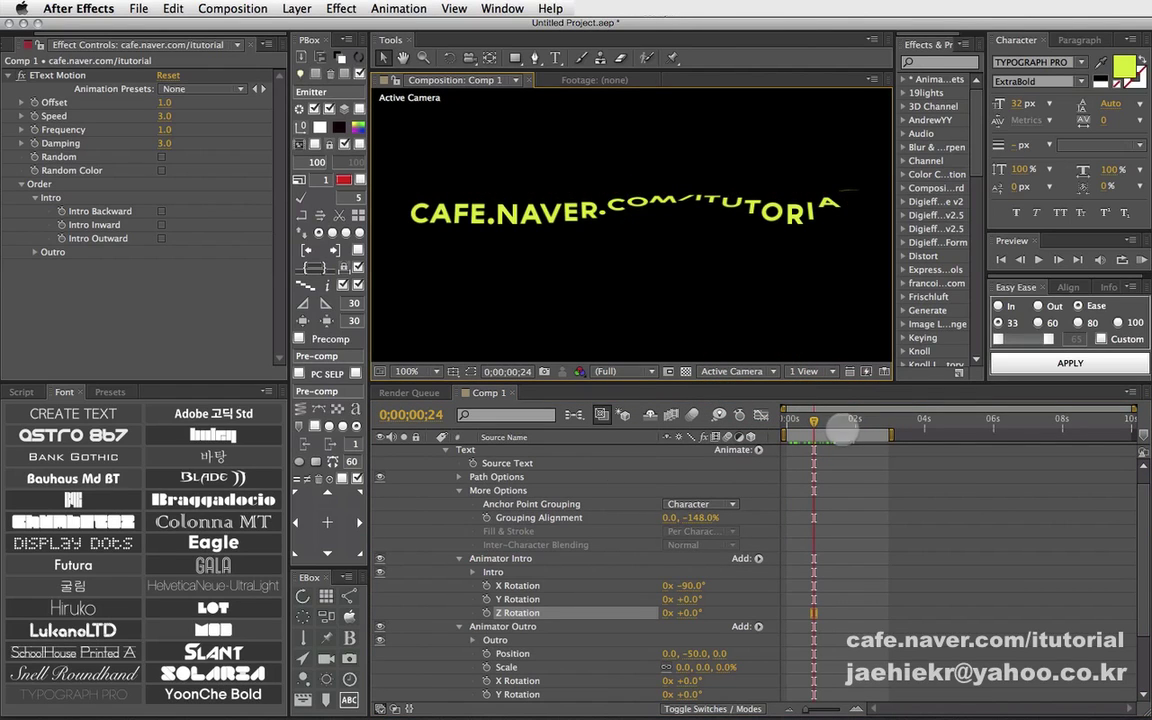
left_click_drag(812, 419, 819, 419)
Step: Set the EText Motion effect's Offset to 0.4 and preview the text up to 0;00;00;24
left_click(166, 103)
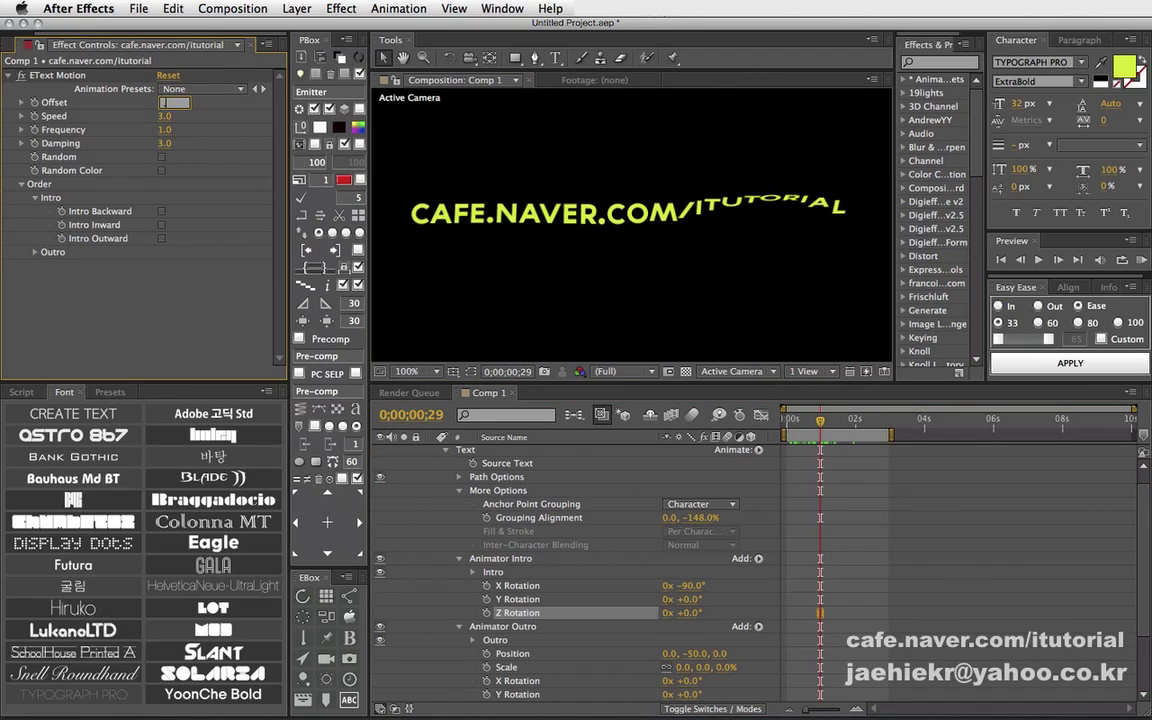
type(".4")
key("Return")
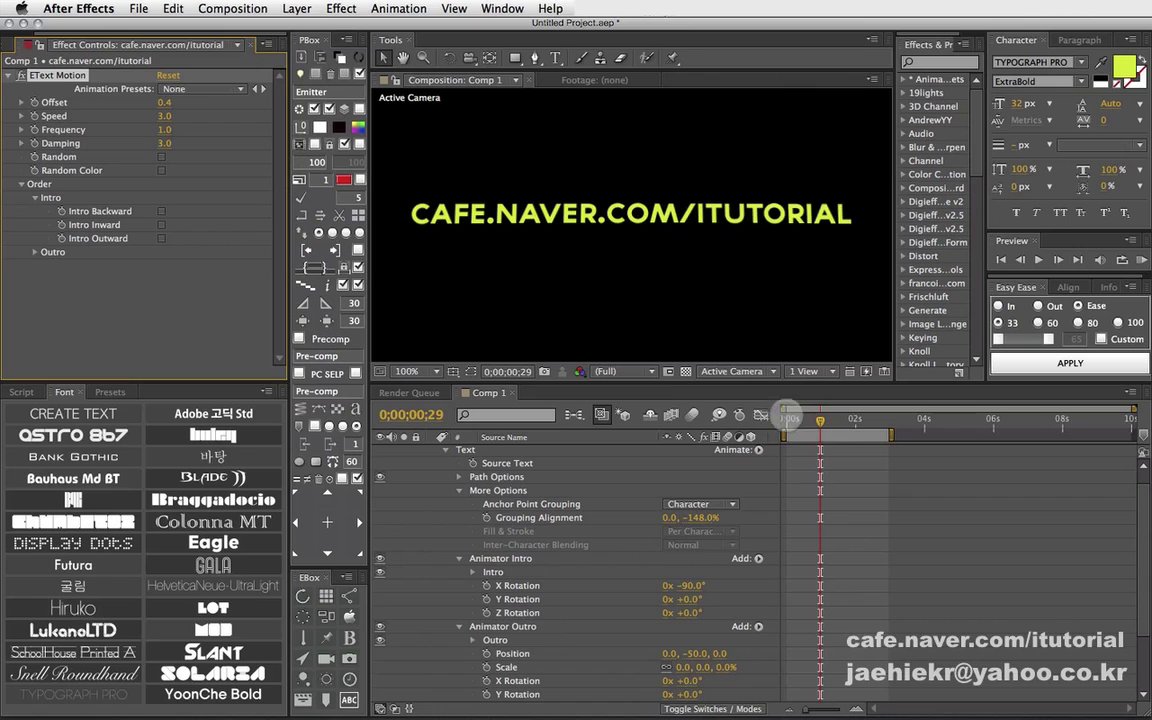
left_click_drag(790, 420, 813, 424)
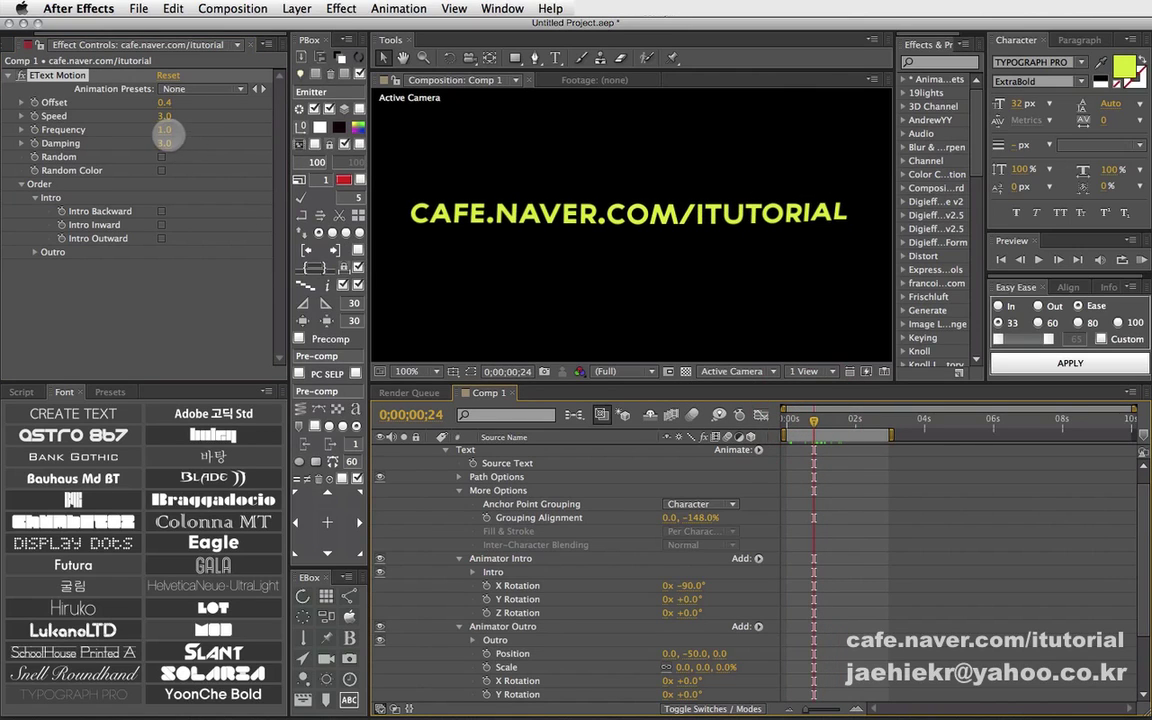
Step: Set the EText Motion effect's Offset to 0.5 and its Damping to 2
left_click(168, 102)
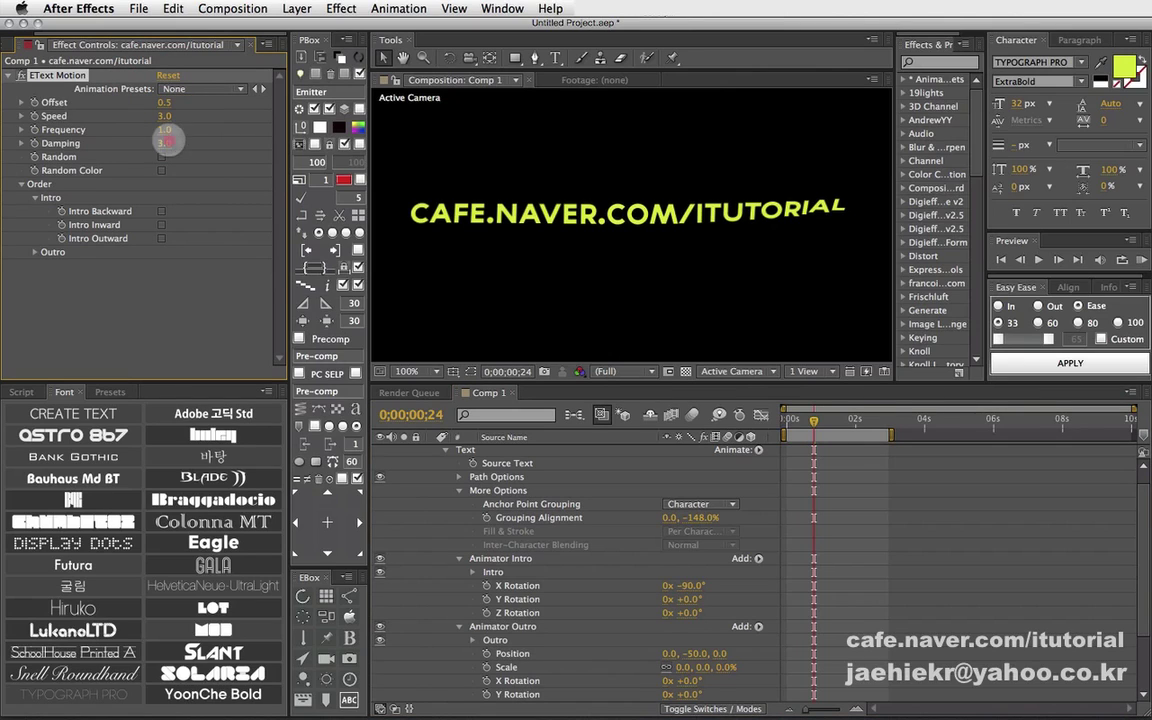
left_click(166, 142)
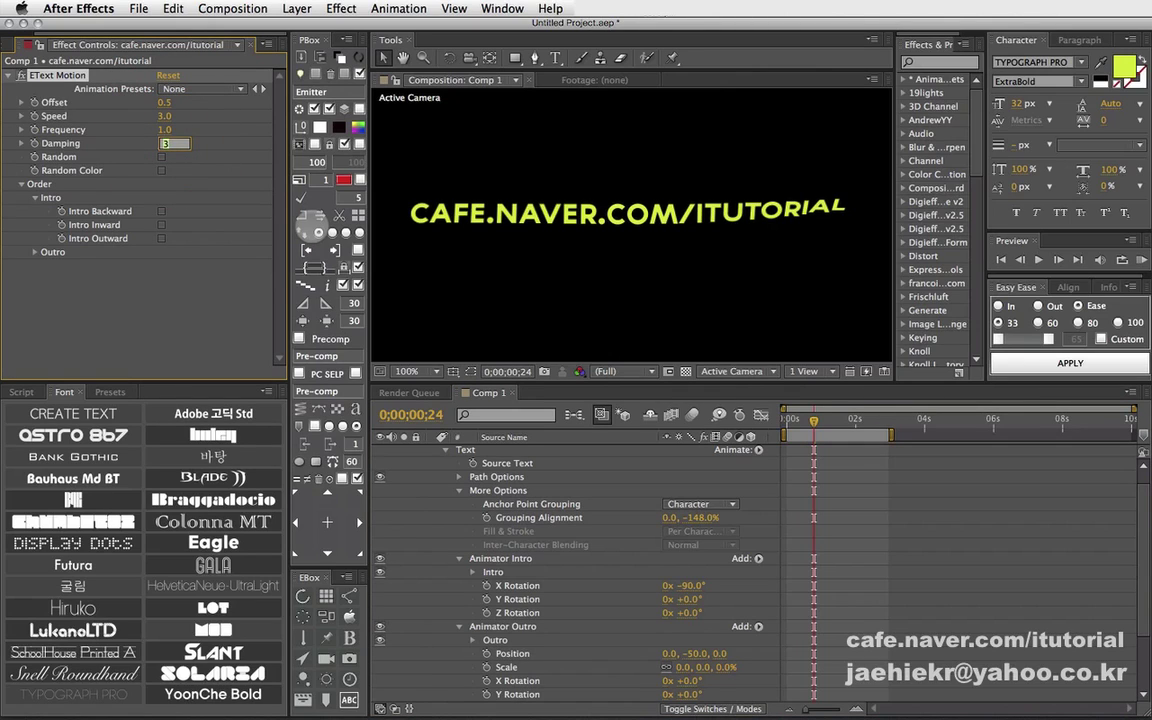
type("2")
key("Return")
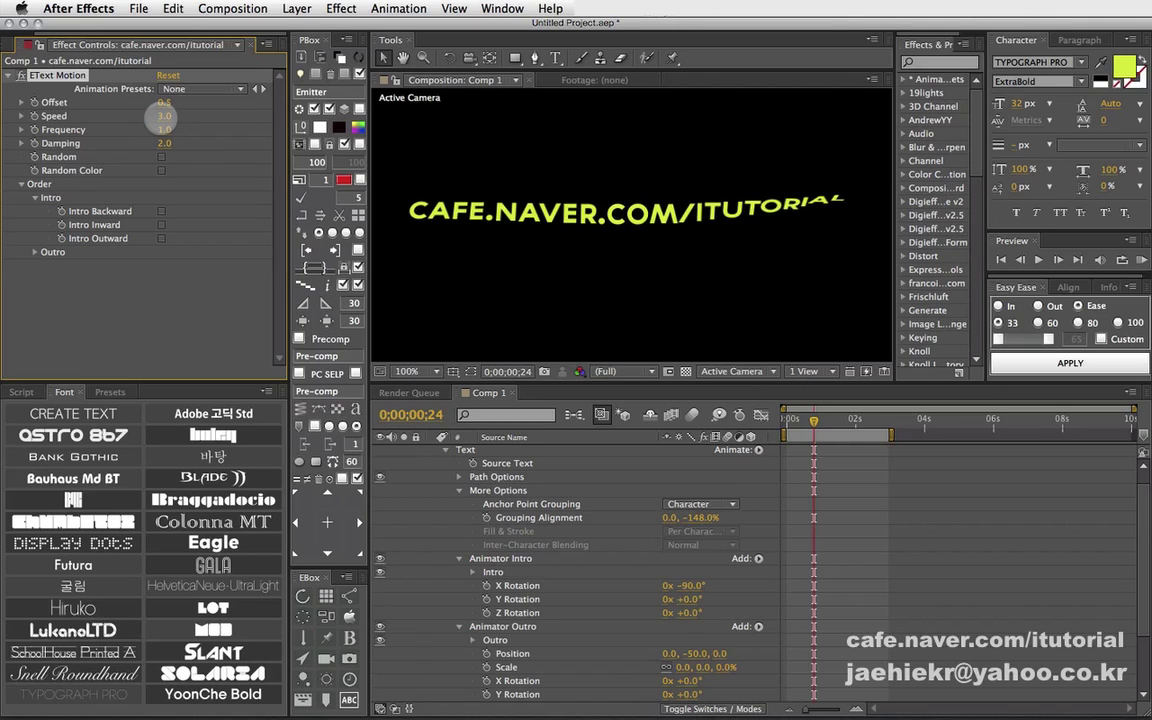
Step: Set the EText Motion Speed to 2 and return the playhead to 0;00;00;00
left_click(163, 116)
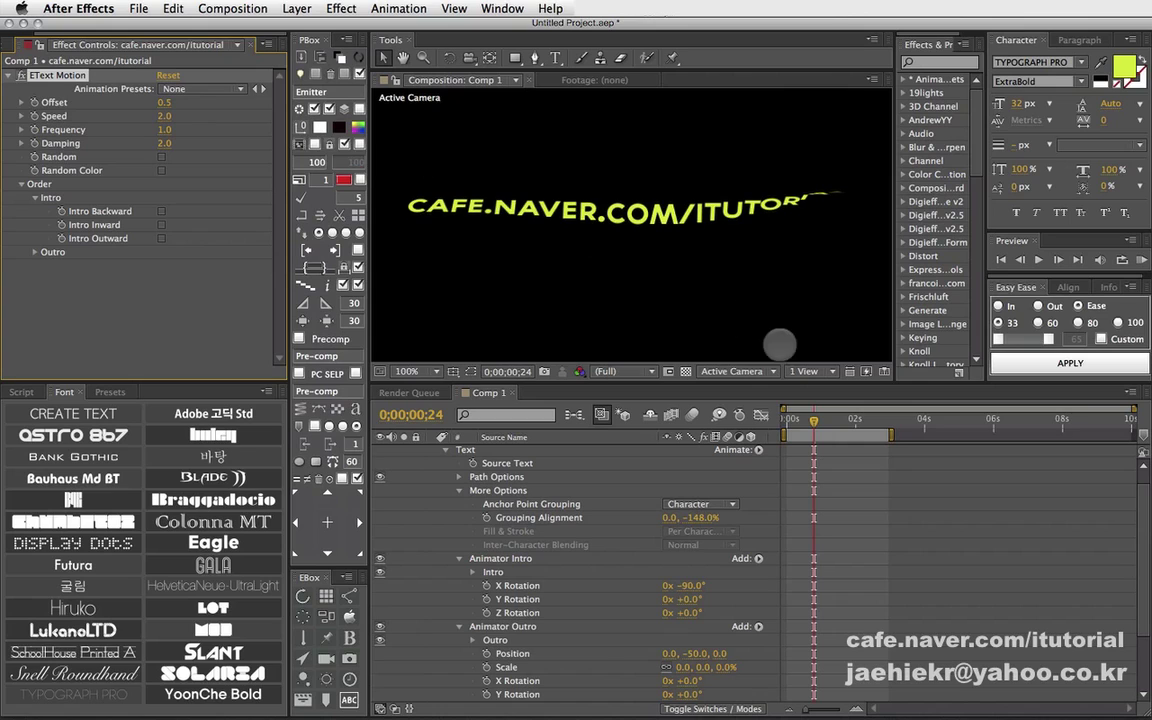
left_click(792, 423)
mouse_move(793, 423)
left_mouse_down()
mouse_move(841, 423)
mouse_move(788, 423)
left_mouse_up()
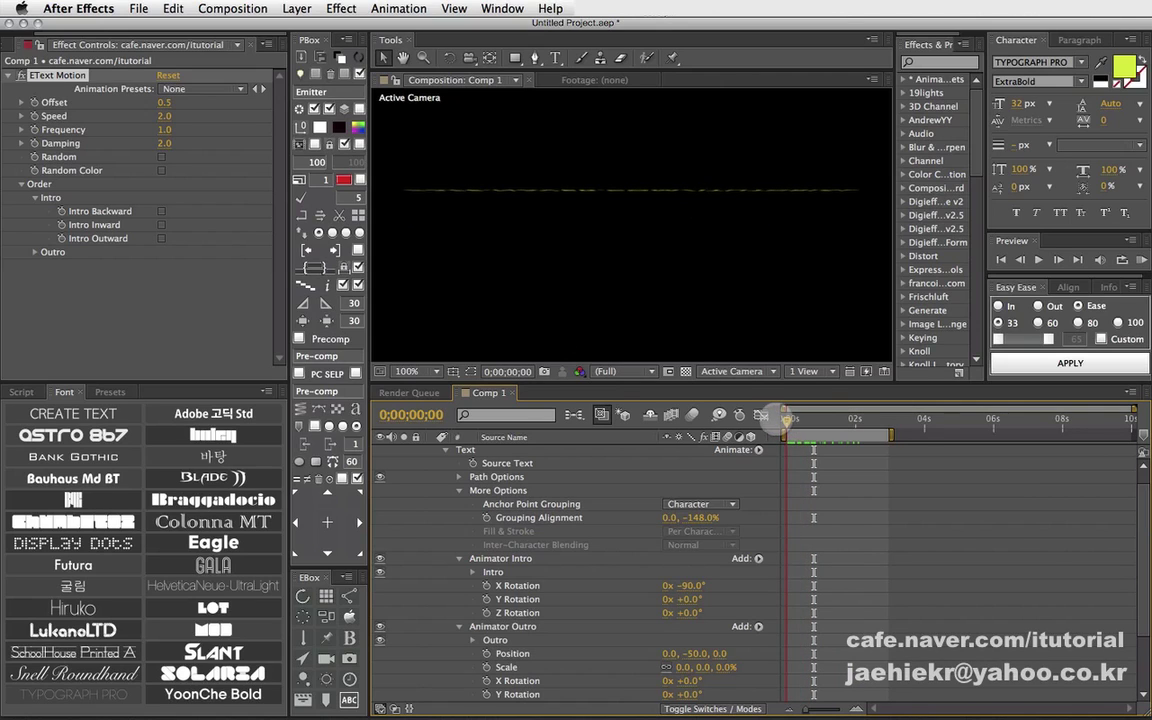
Step: Collapse Animator Outro and preview the text animation up to 0;00;00;14
scroll(516, 522, "up", 1)
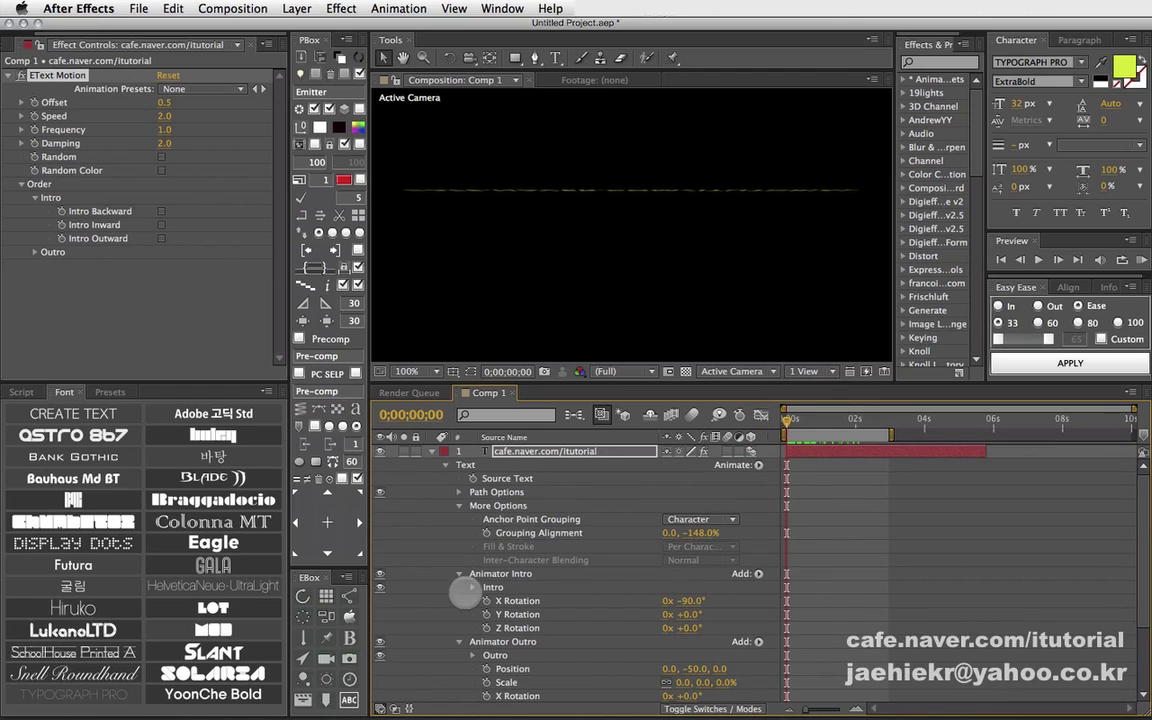
left_click(458, 642)
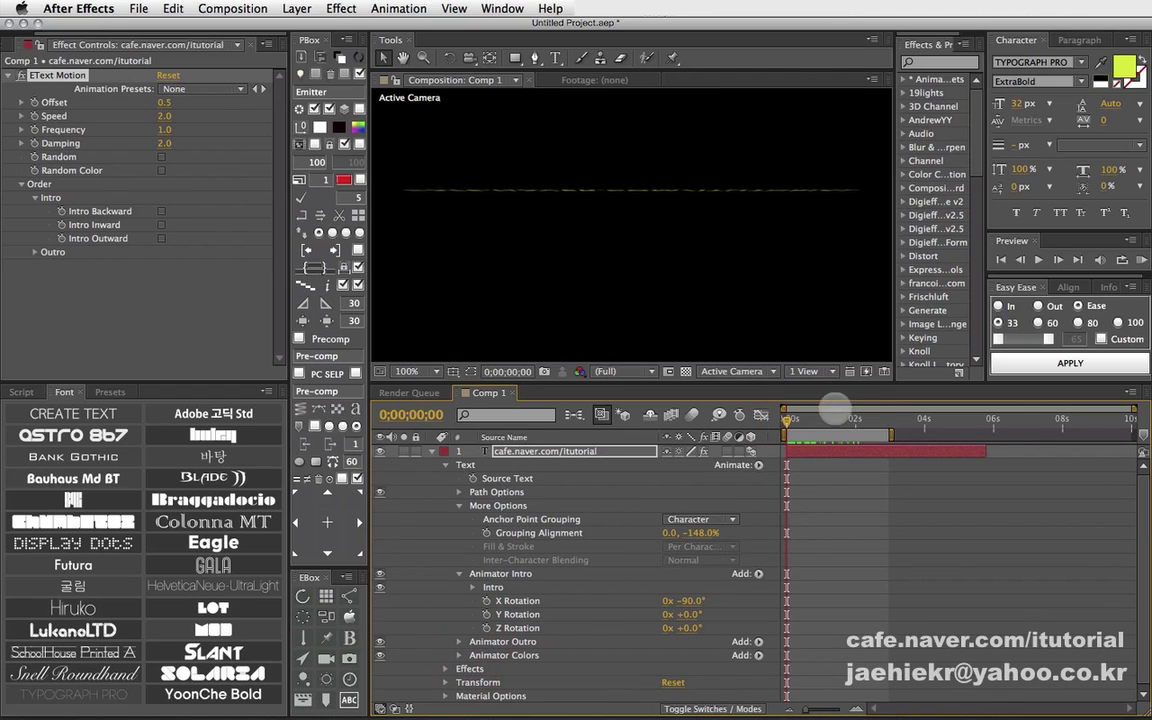
left_click_drag(787, 421, 803, 422)
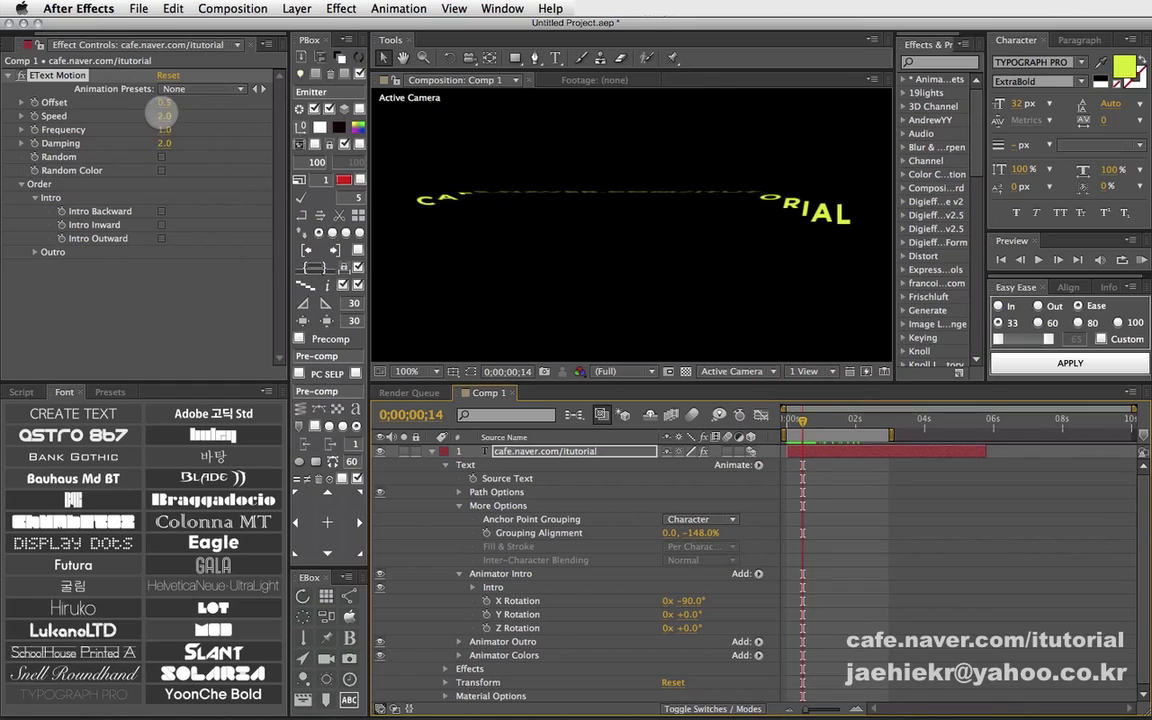
Step: Set the EText Motion Speed to 4 and move the playhead back to the start of the composition
left_click(163, 116)
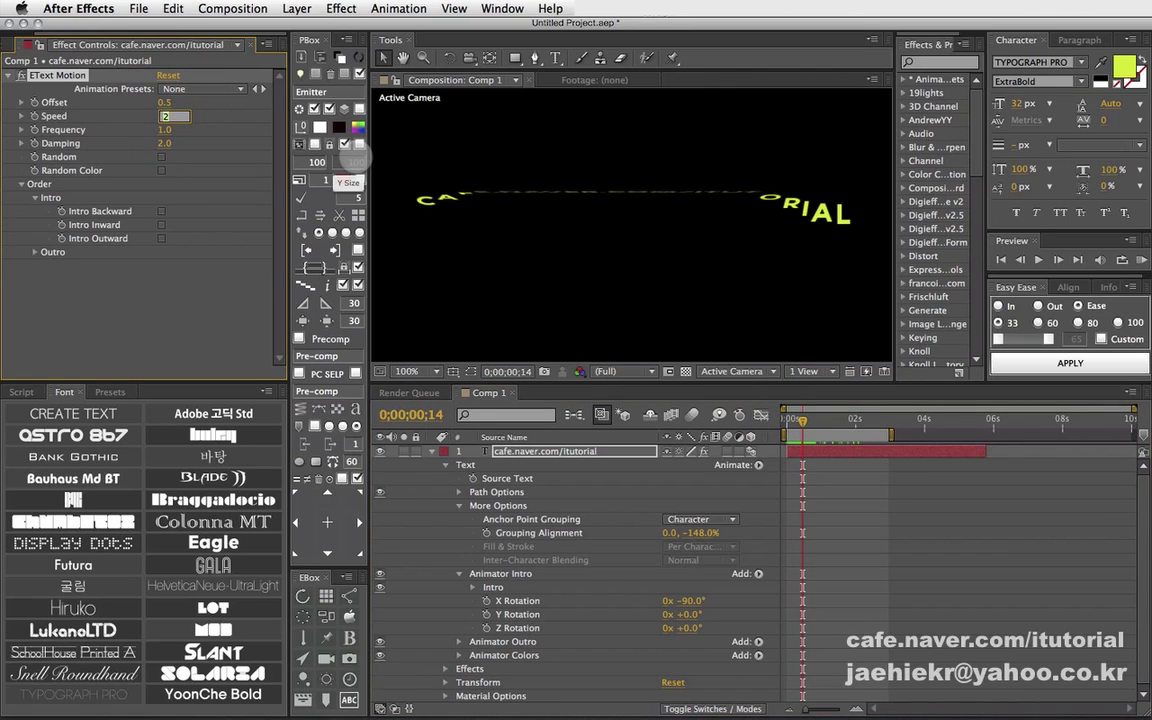
type("4")
key("Return")
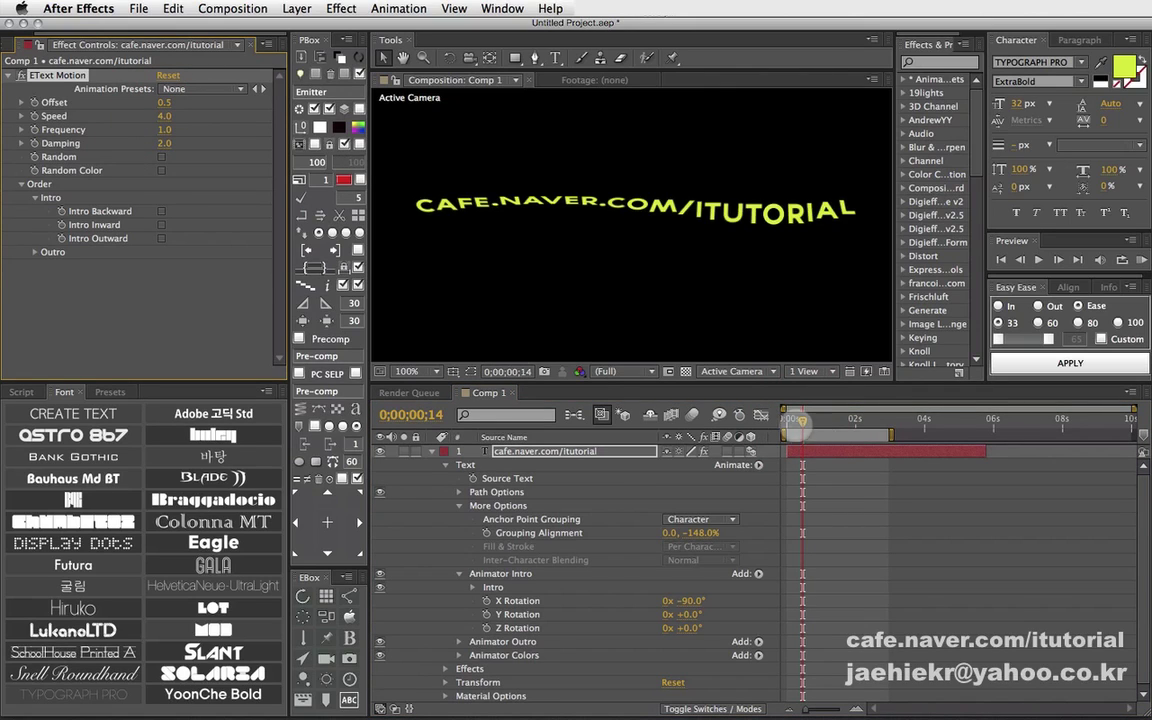
mouse_move(790, 422)
left_mouse_down()
mouse_move(840, 422)
mouse_move(786, 422)
left_mouse_up()
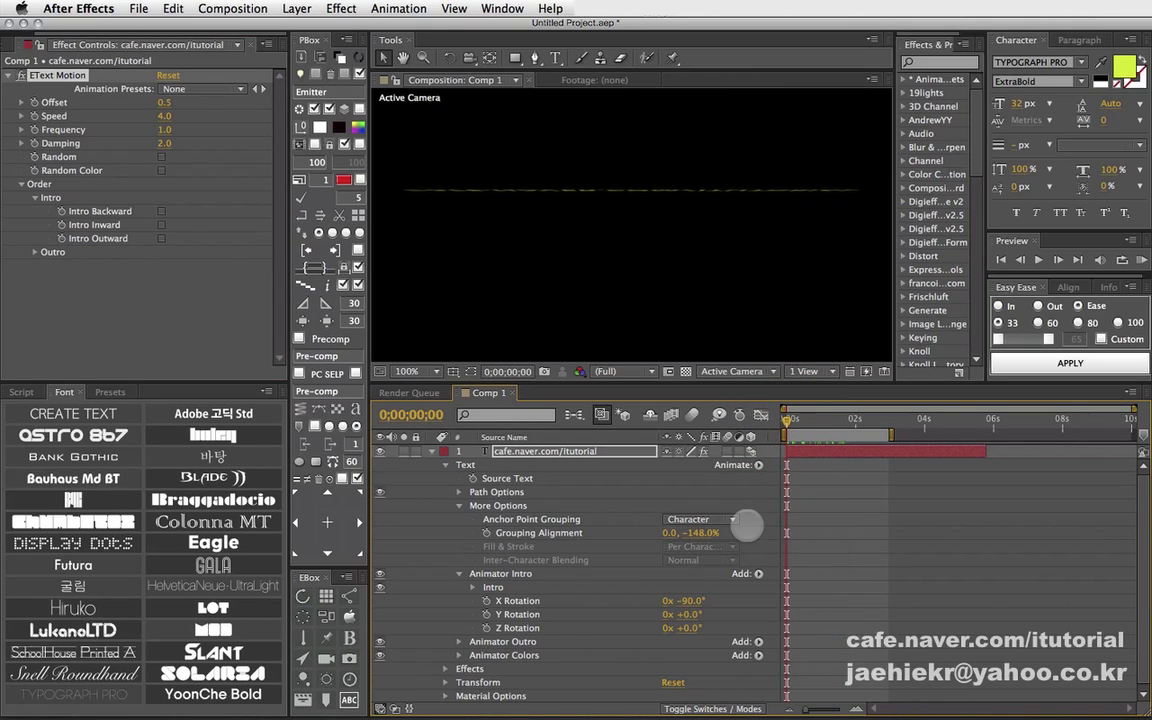
Step: Add a Scale property to Animator Intro and set it to 0% in all dimensions
scroll(747, 525, "down", 1)
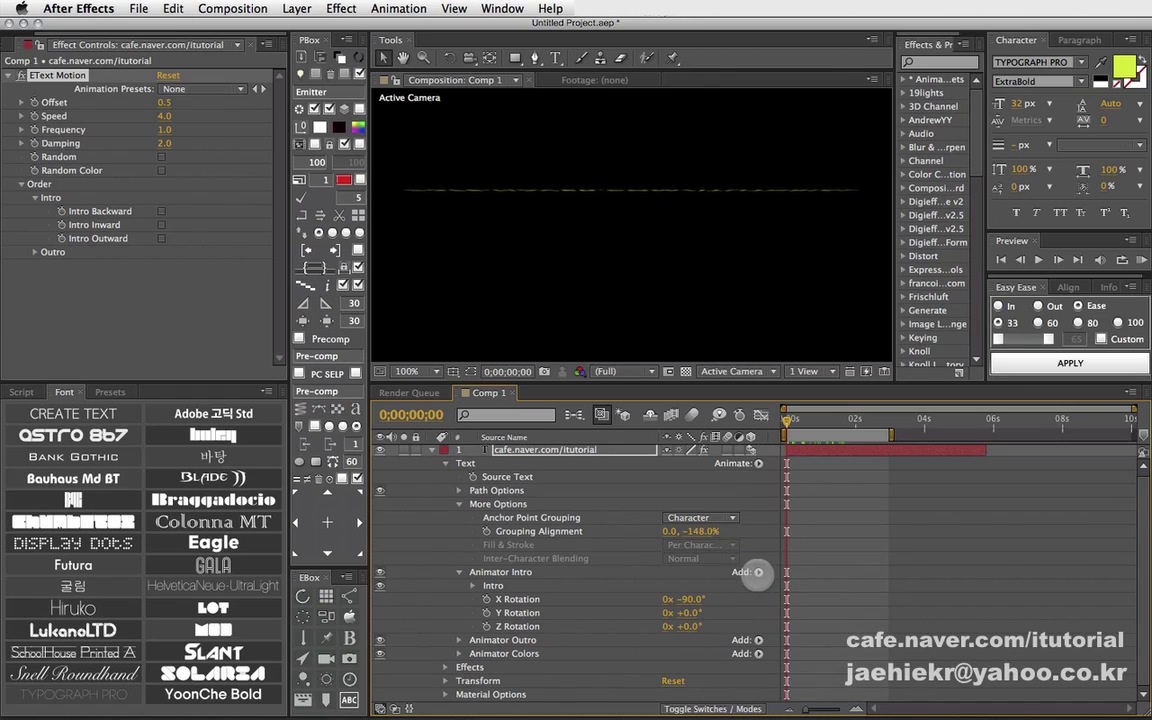
left_click(758, 572)
mouse_move(810, 579)
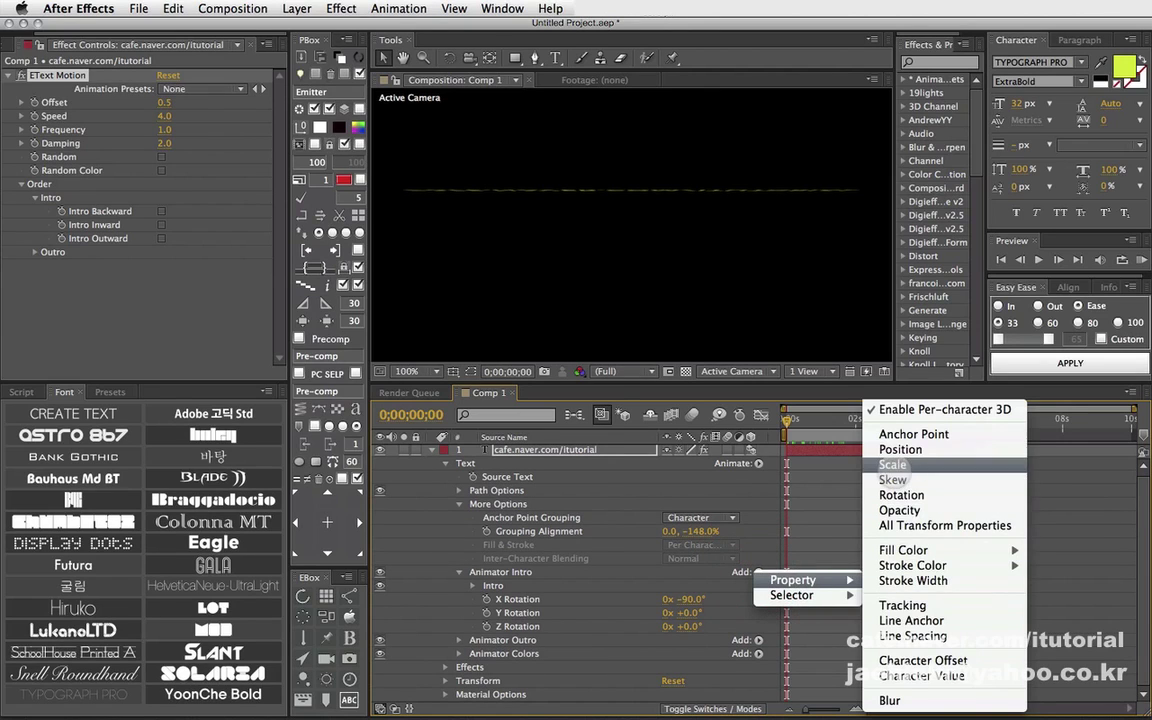
left_click(893, 464)
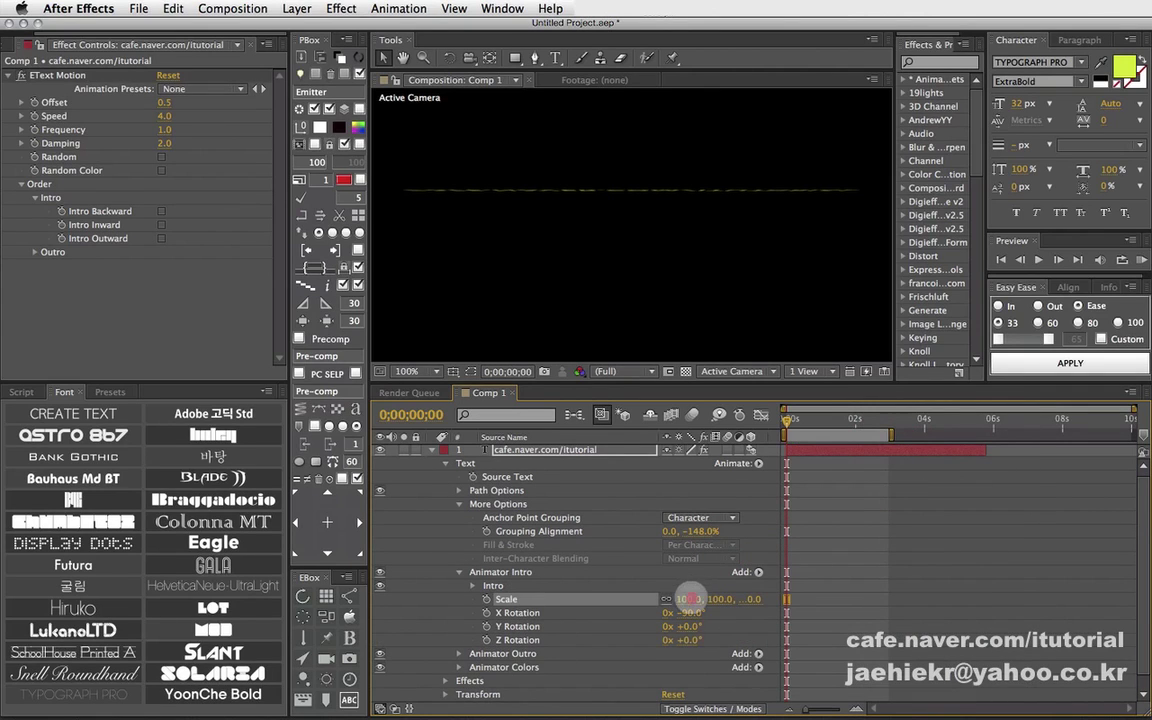
left_click(690, 598)
type("0")
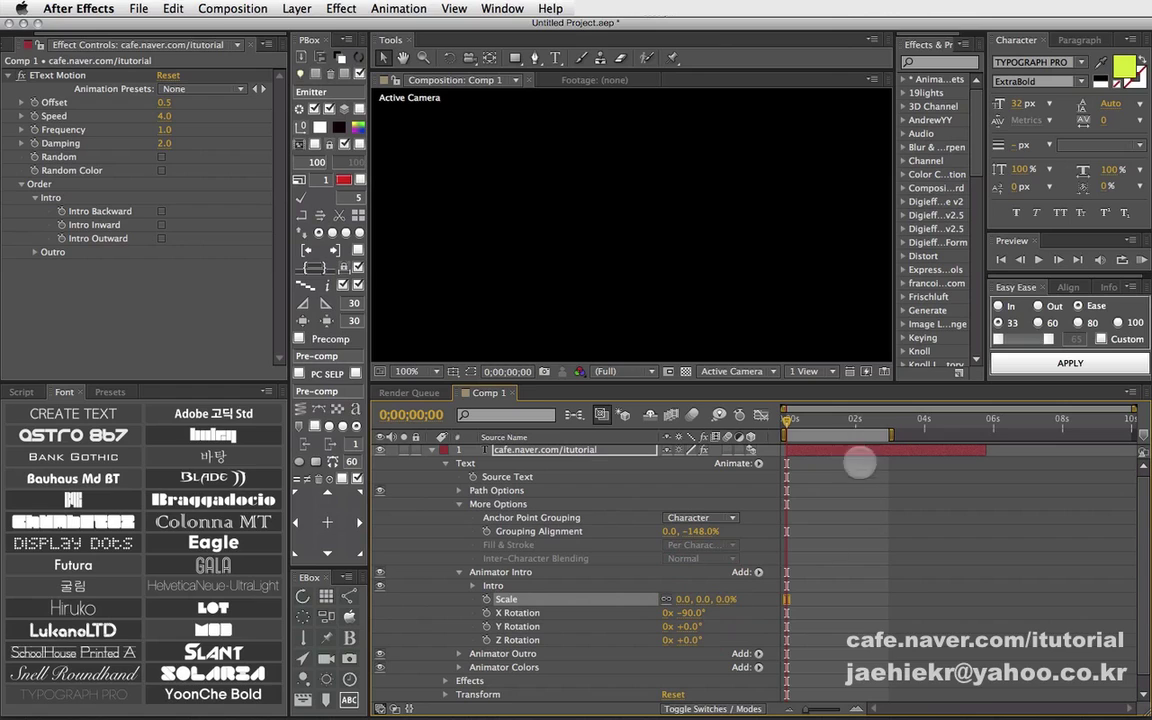
Step: Preview the scaled intro up to 0;00;00;07 and return to the first frame
mouse_move(790, 425)
left_mouse_down()
mouse_move(829, 426)
mouse_move(787, 423)
left_mouse_up()
key("space")
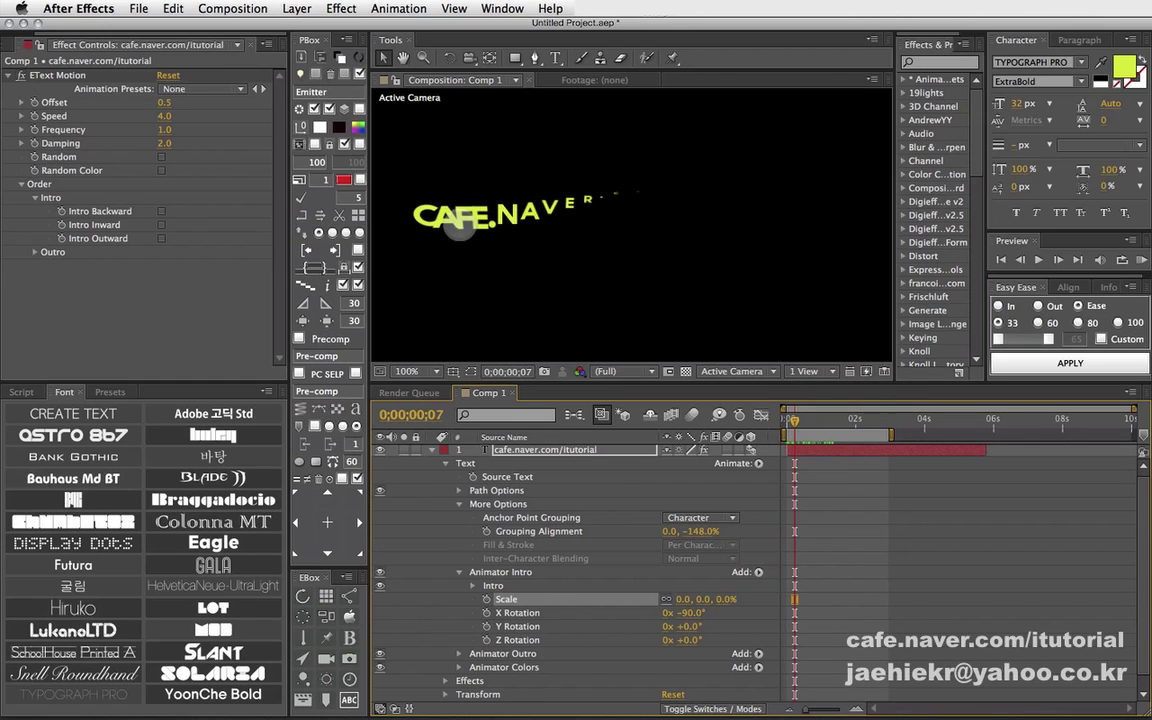
left_click_drag(797, 420, 757, 419)
Step: Reset Animator Intro's Scale, unlink its dimensions and set only the vertical scale to 0%
right_click(608, 604)
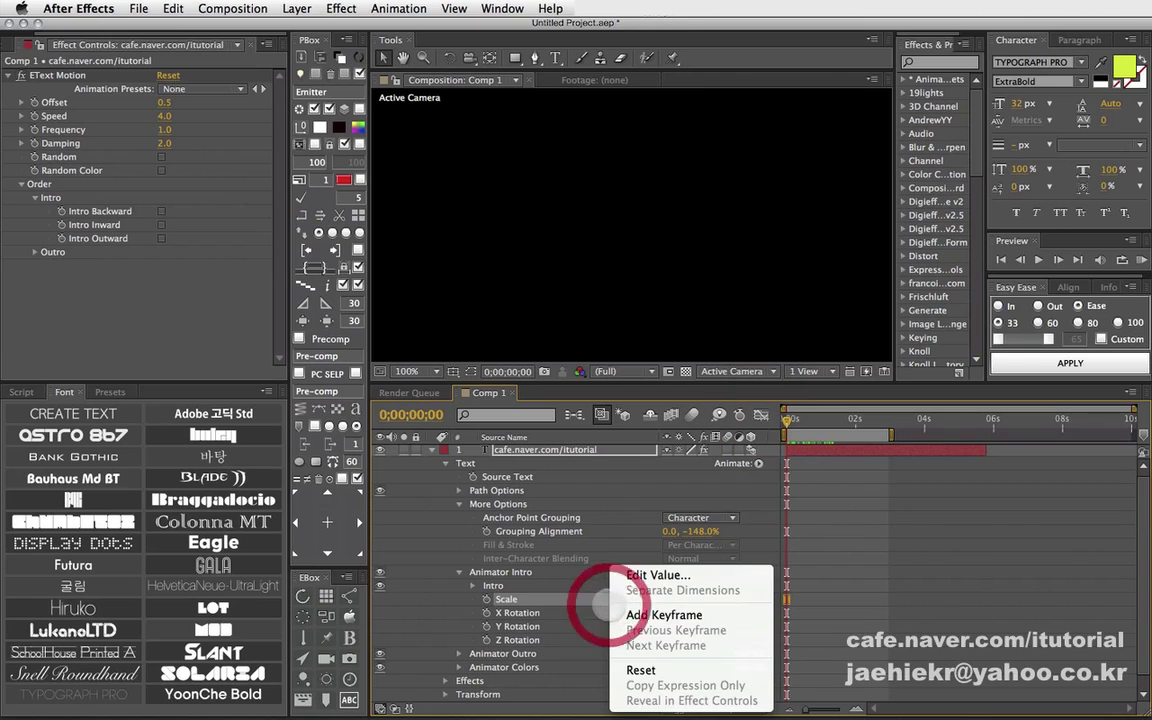
left_click(610, 672)
left_click(665, 599)
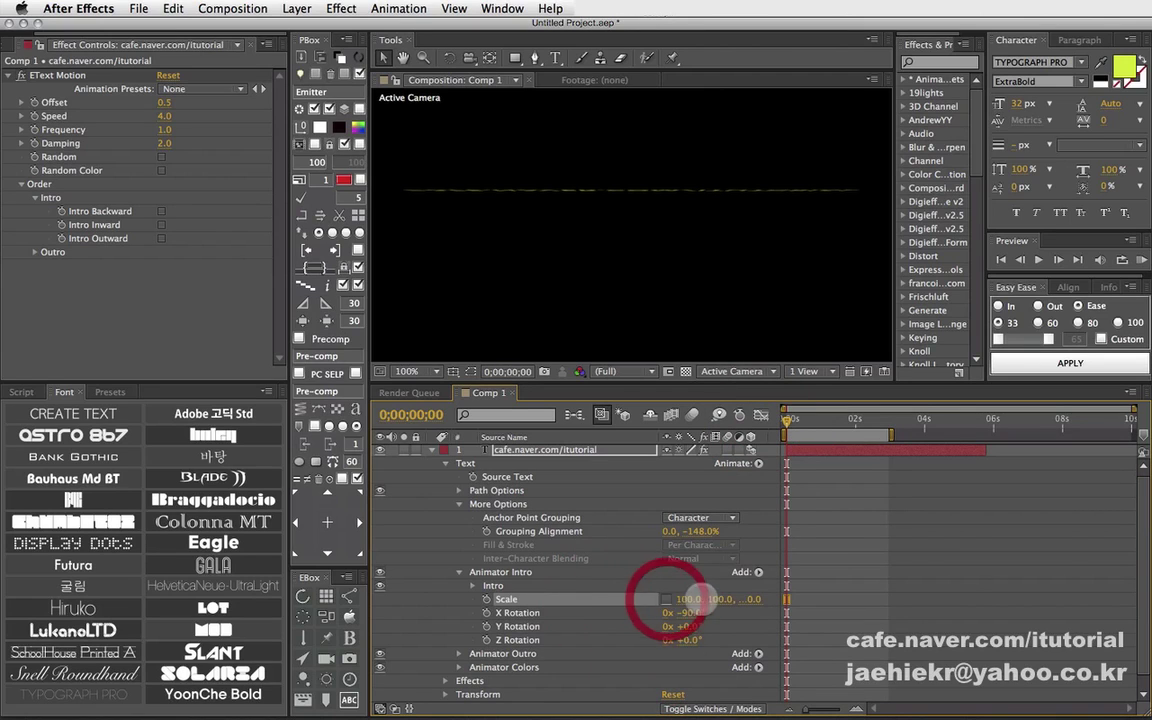
left_click(722, 599)
type("0")
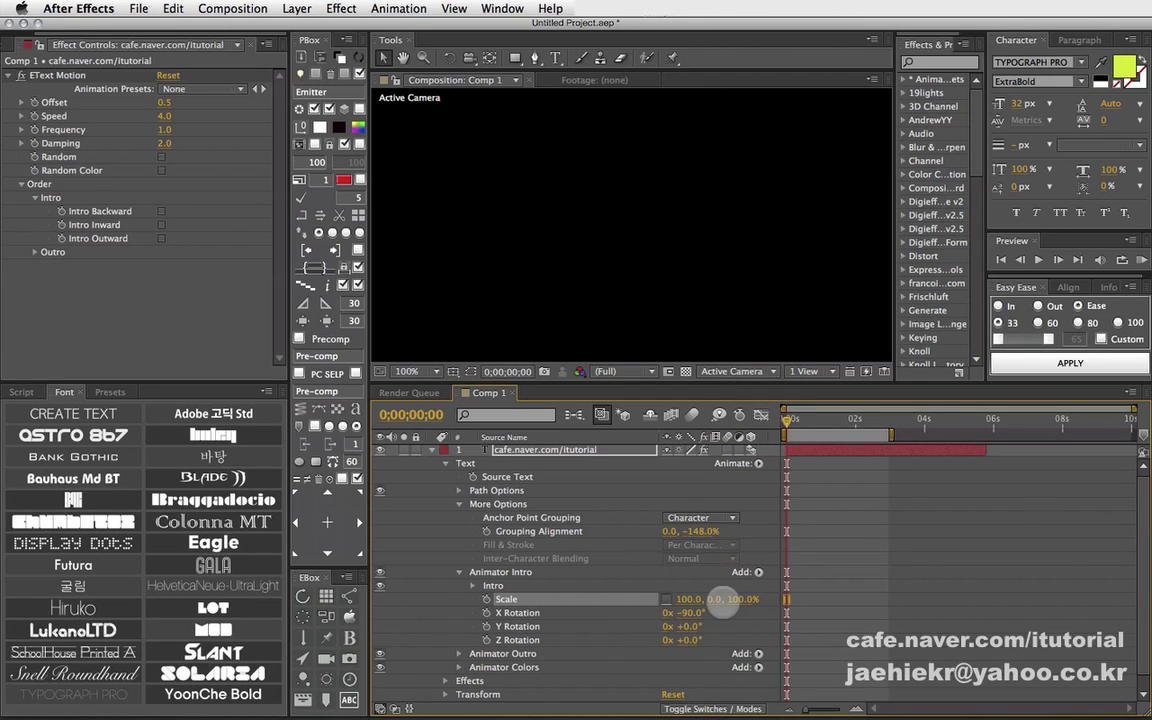
Step: Preview the vertical scaling up to 0;00;01;05 and set the EText Motion Damping to 4
left_click_drag(789, 421, 797, 420)
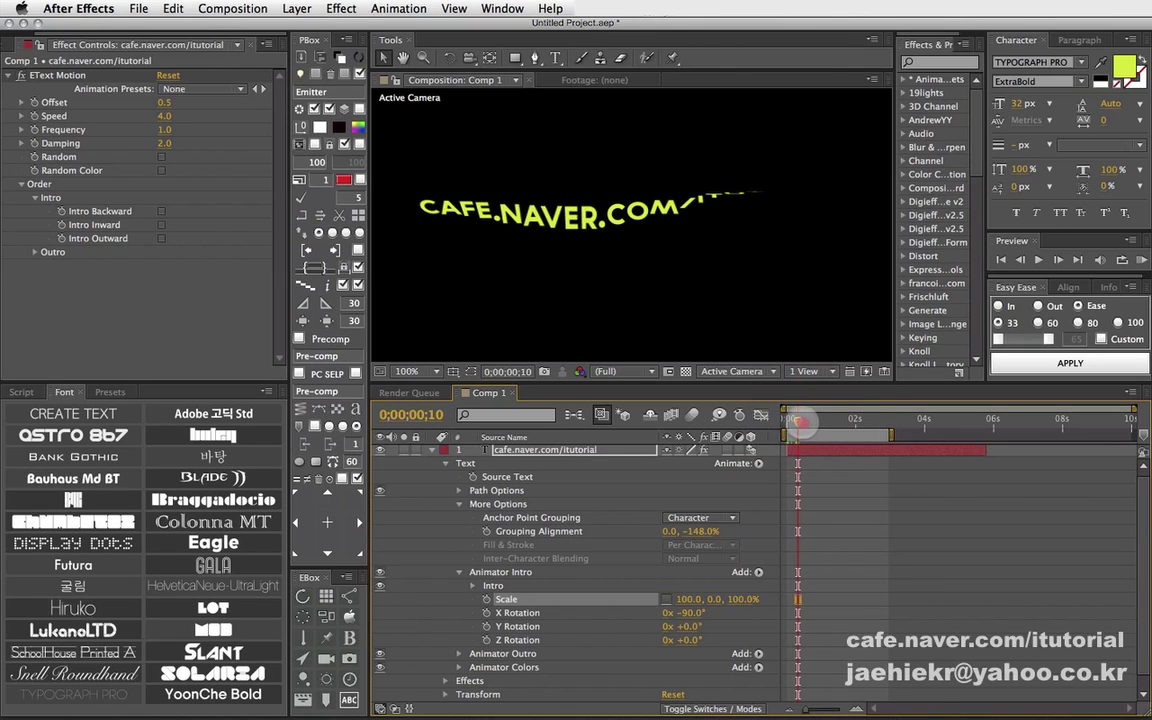
left_click_drag(797, 421, 826, 421)
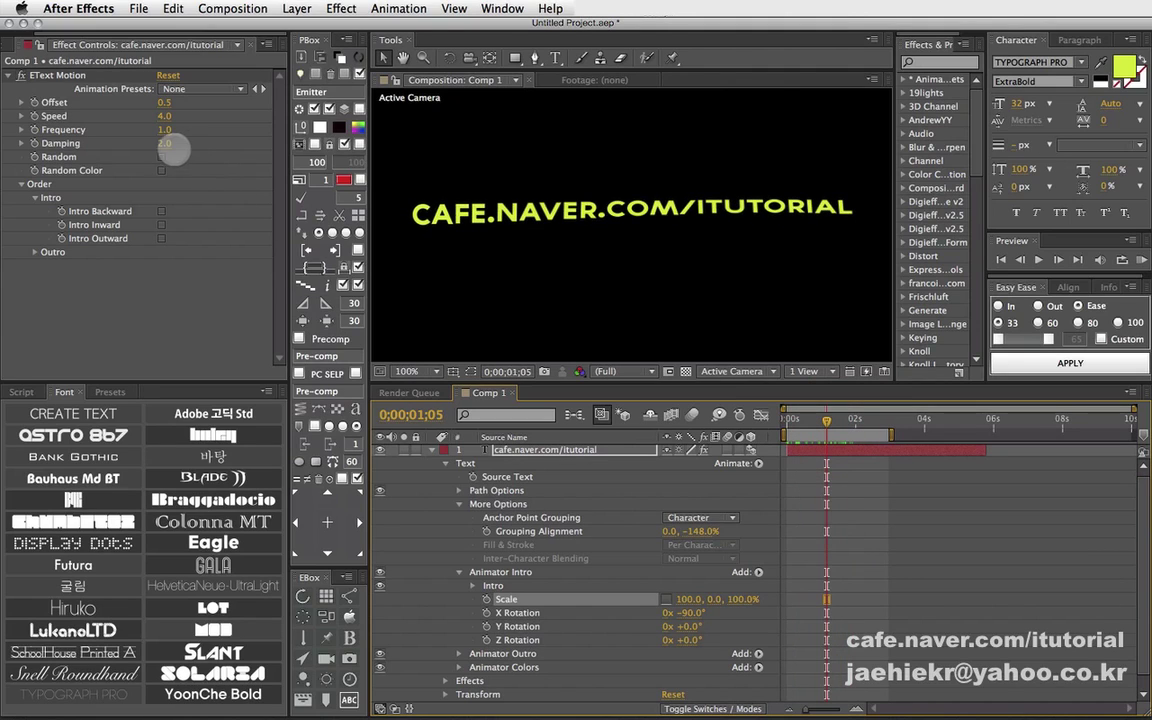
left_click(166, 143)
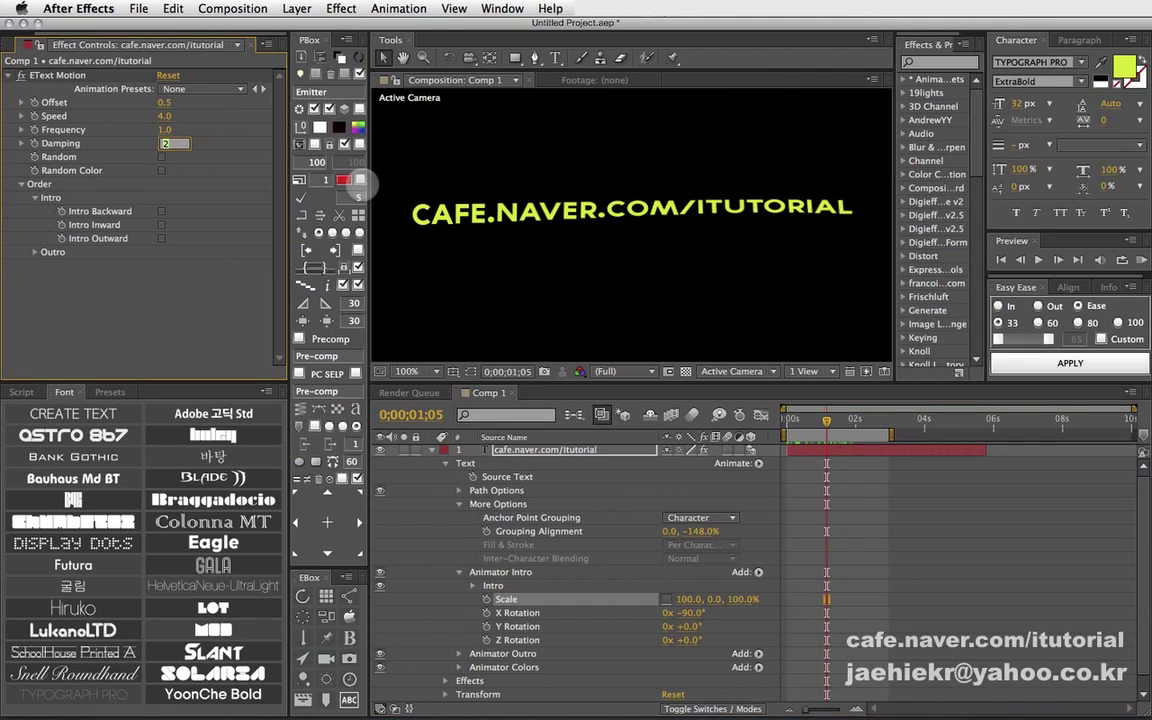
type("4")
key("Return")
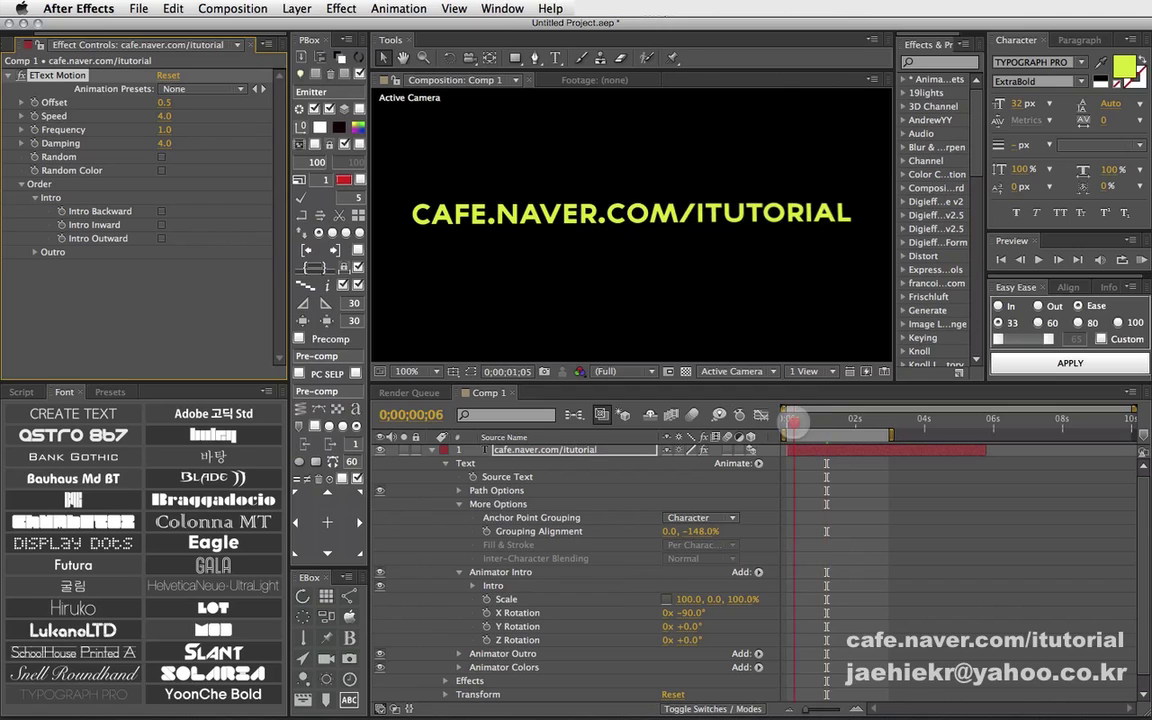
Step: Play the text intro from the first frame to 0;00;01;22 and view the composition at 50%
mouse_move(793, 423)
left_mouse_down()
mouse_move(852, 421)
mouse_move(788, 422)
left_mouse_up()
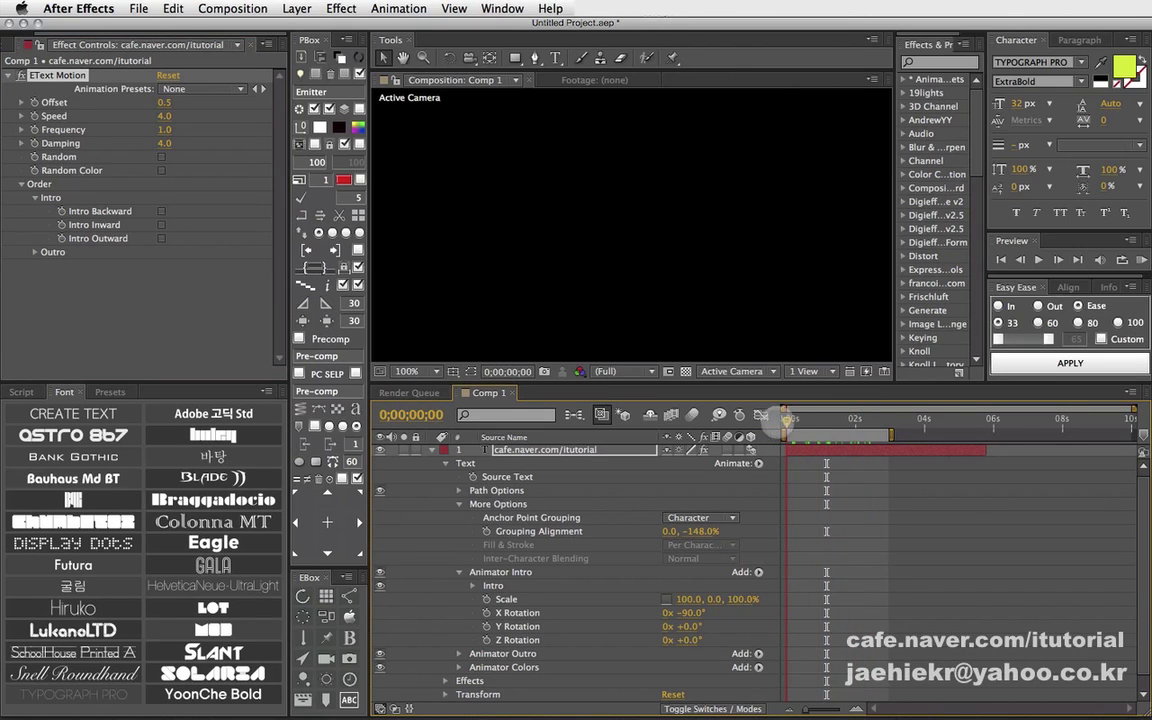
key("space")
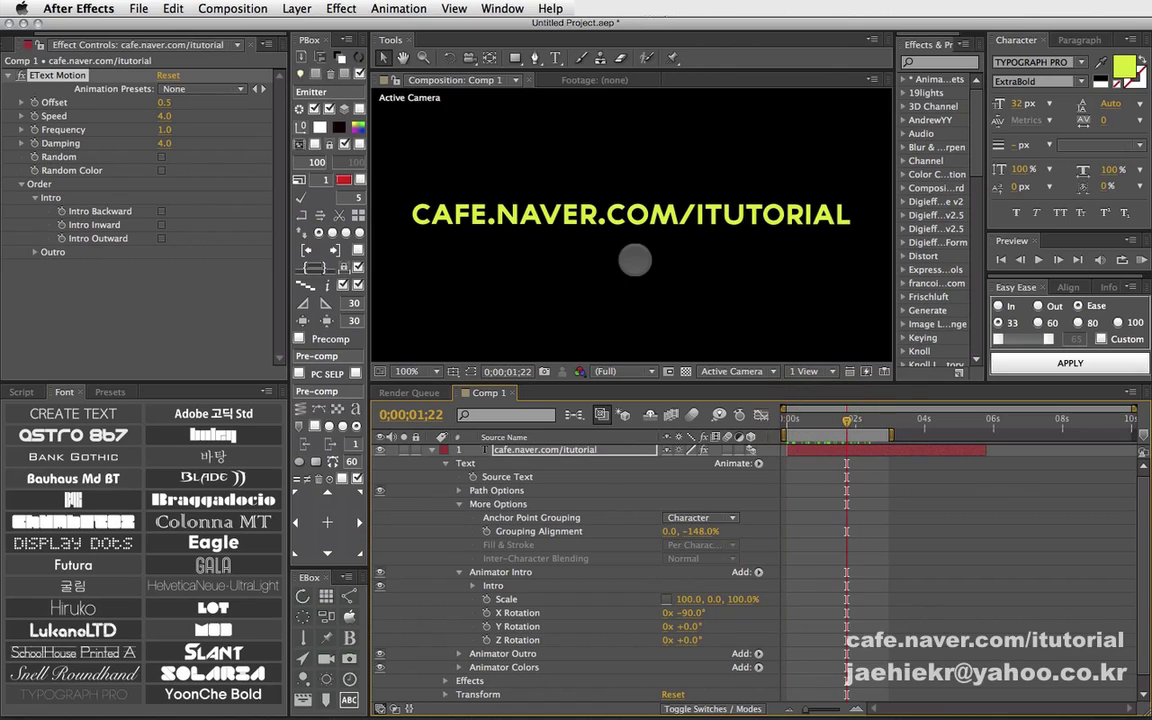
scroll(634, 260, "down", 2)
scroll(530, 632, "down", 1)
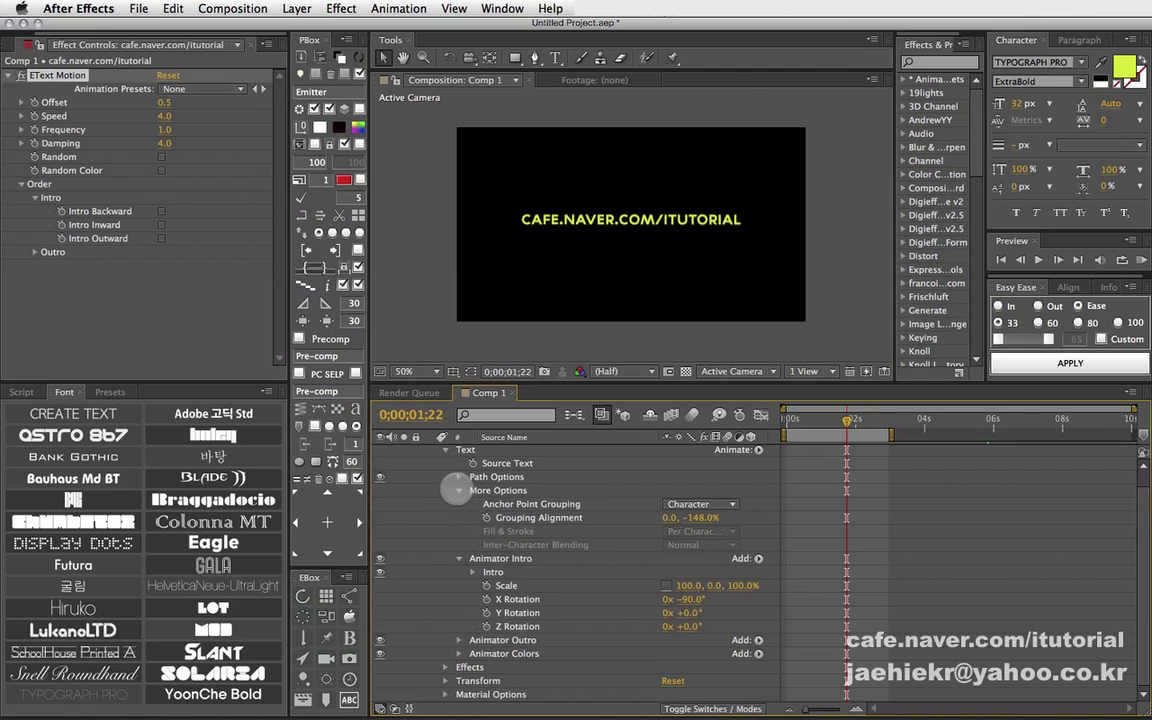
Step: Collapse the text's More Options and expand its Path Options
left_click(458, 490)
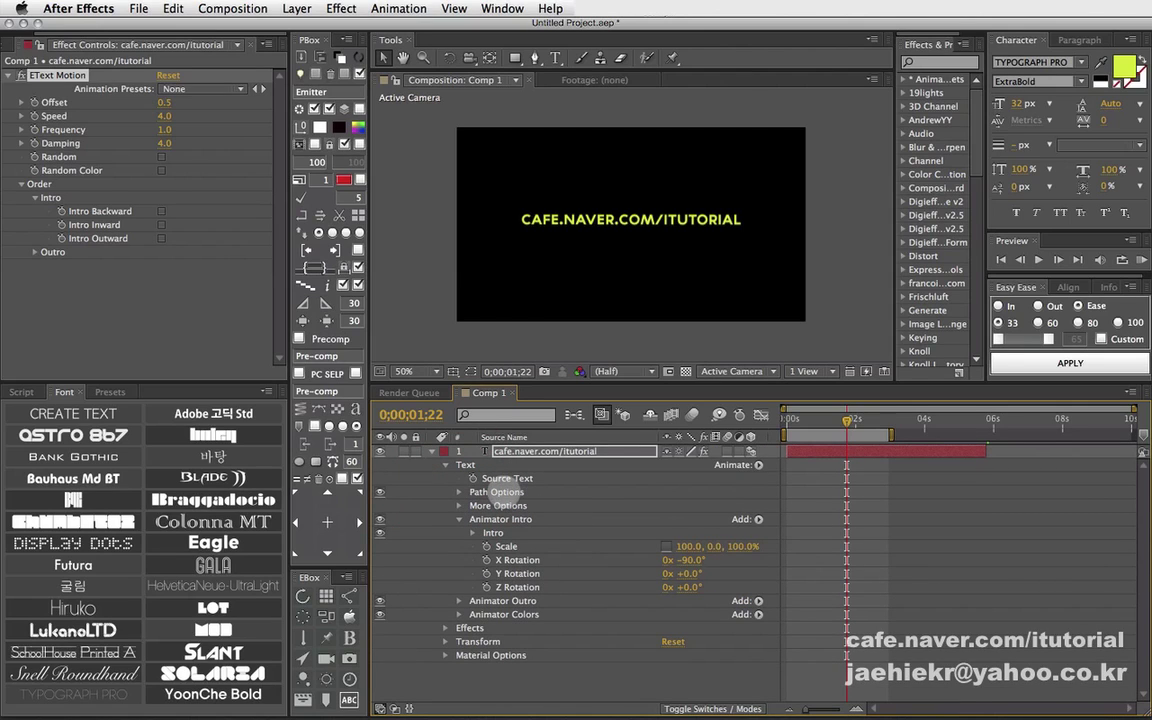
left_click(488, 492)
left_click(458, 492)
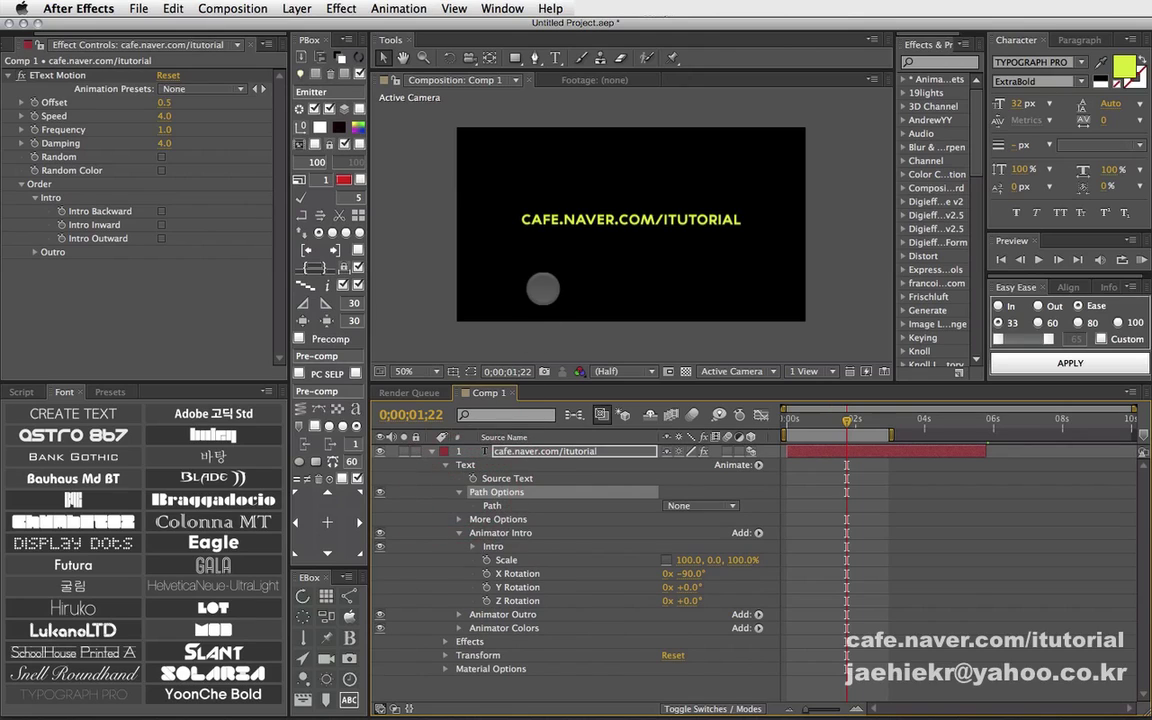
Step: Draw a downward-curving two-point mask path on the text layer with the Pen tool, roughly as wide as the text
left_click(530, 452)
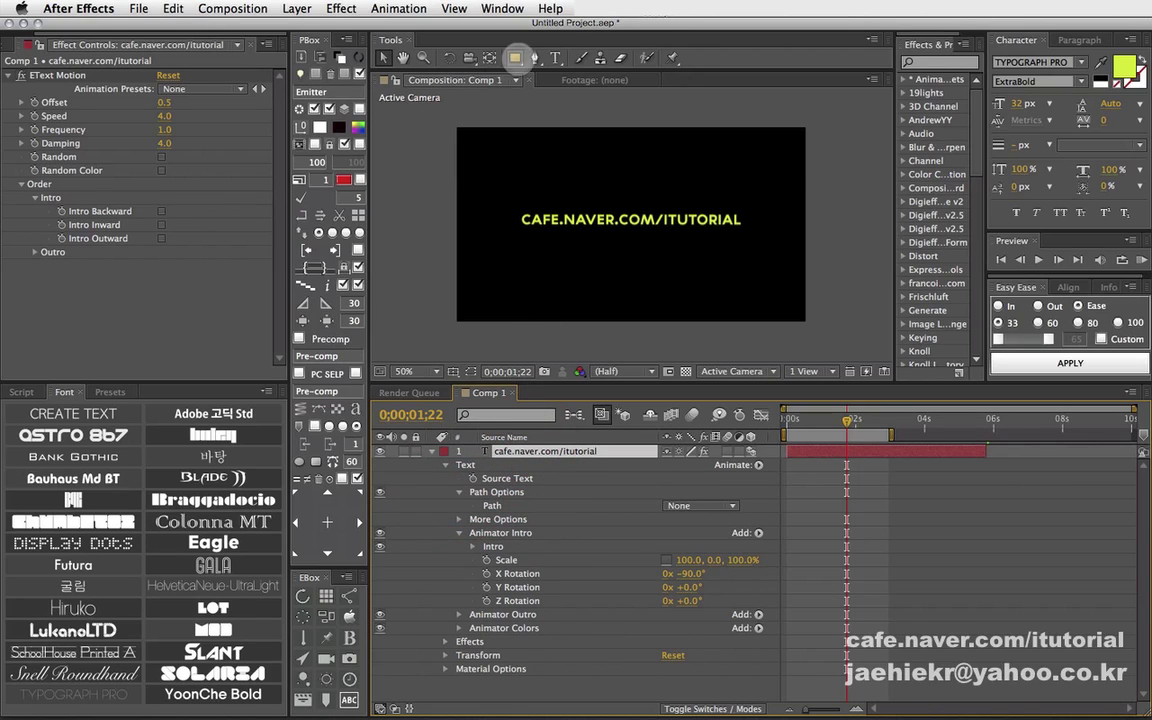
left_click(535, 57)
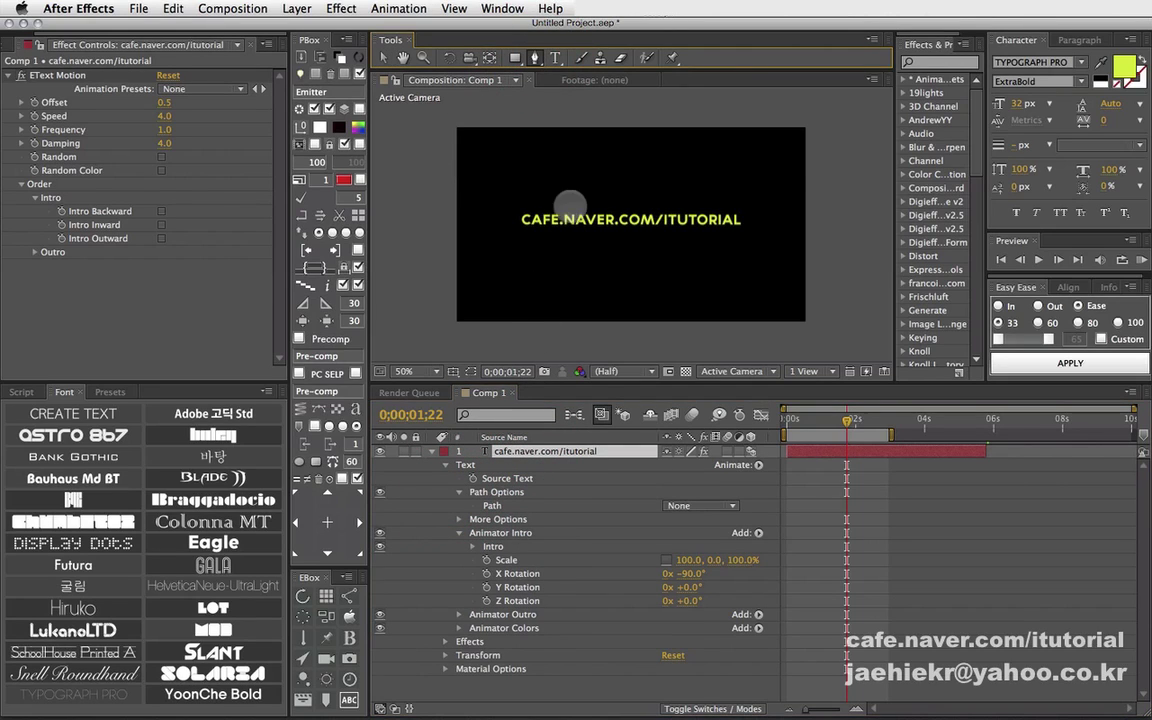
left_click_drag(518, 185, 566, 217)
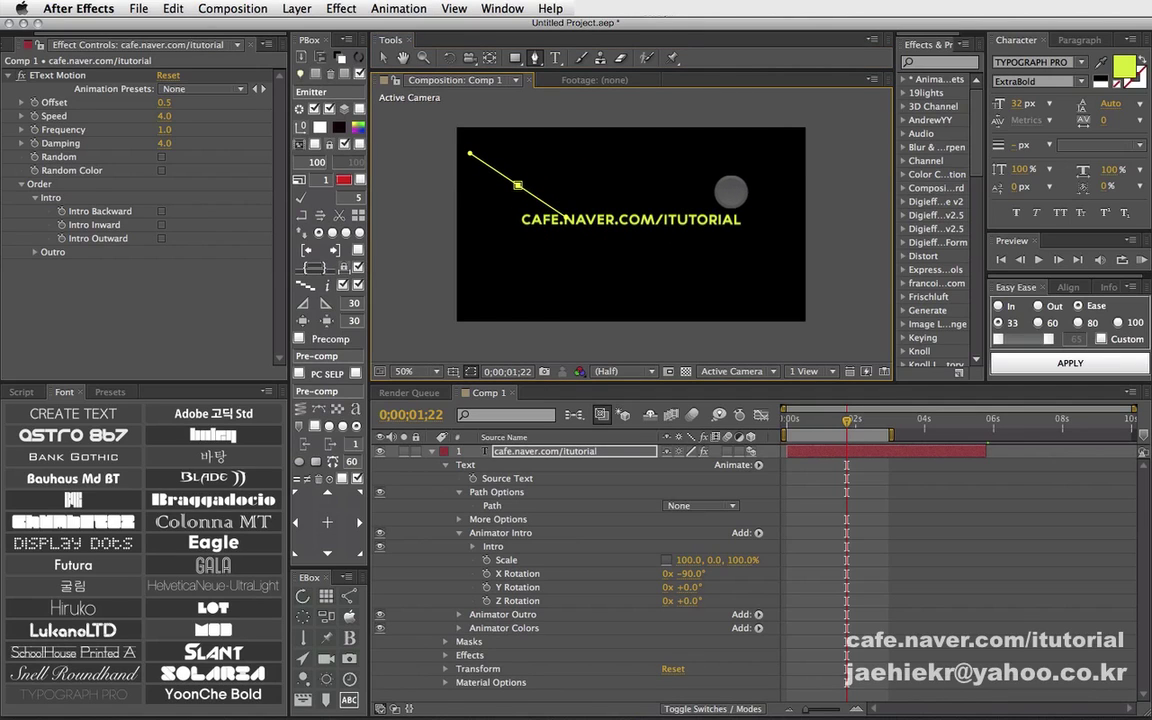
mouse_move(732, 190)
left_mouse_down()
mouse_move(764, 158)
mouse_move(738, 182)
left_mouse_up()
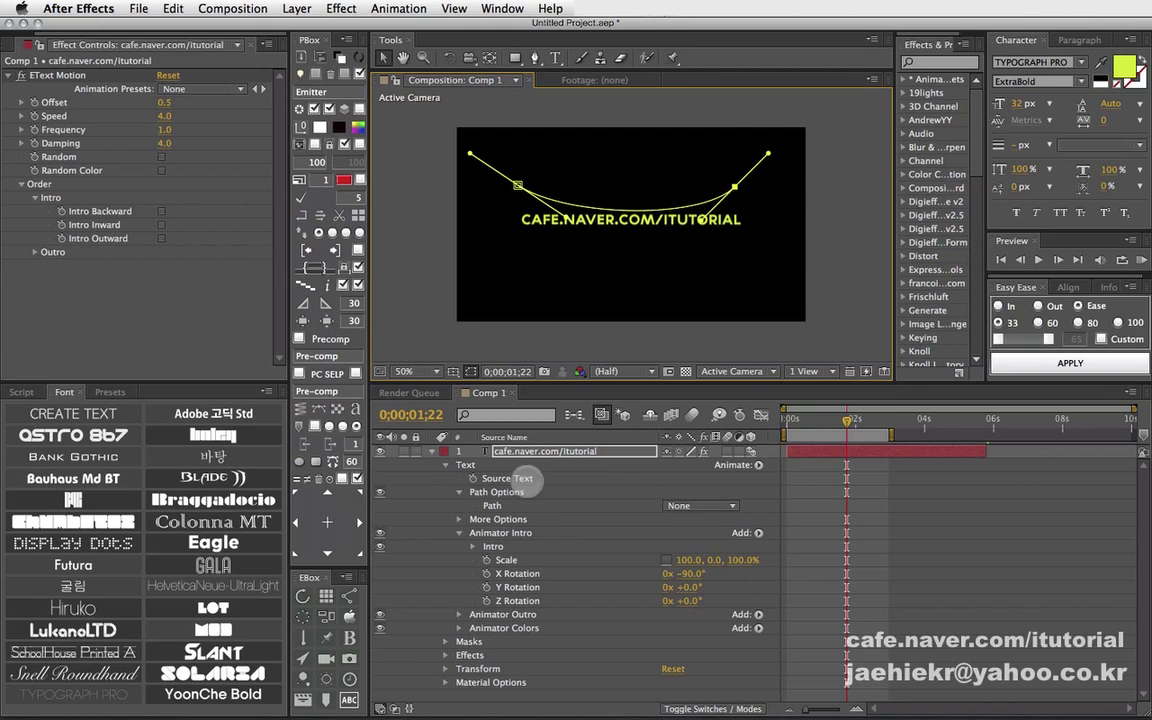
Step: Make the text follow Mask 1 as its path and preview the intro up to 0;00;00;13
left_click(700, 505)
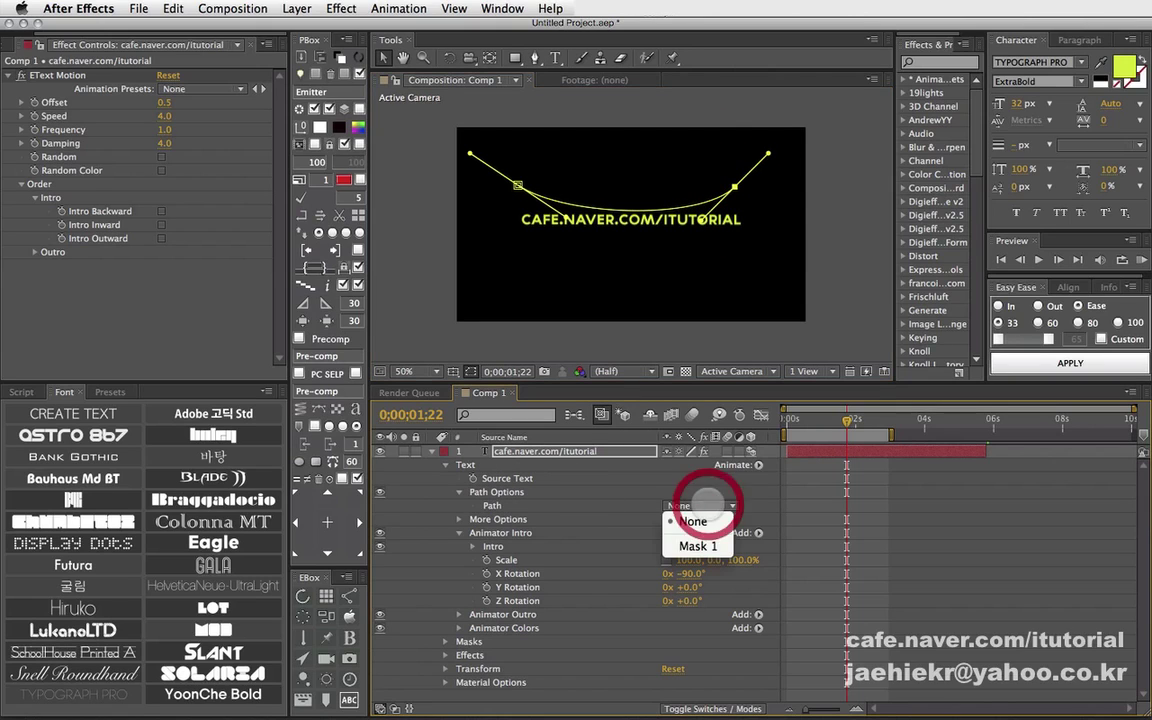
left_click(698, 546)
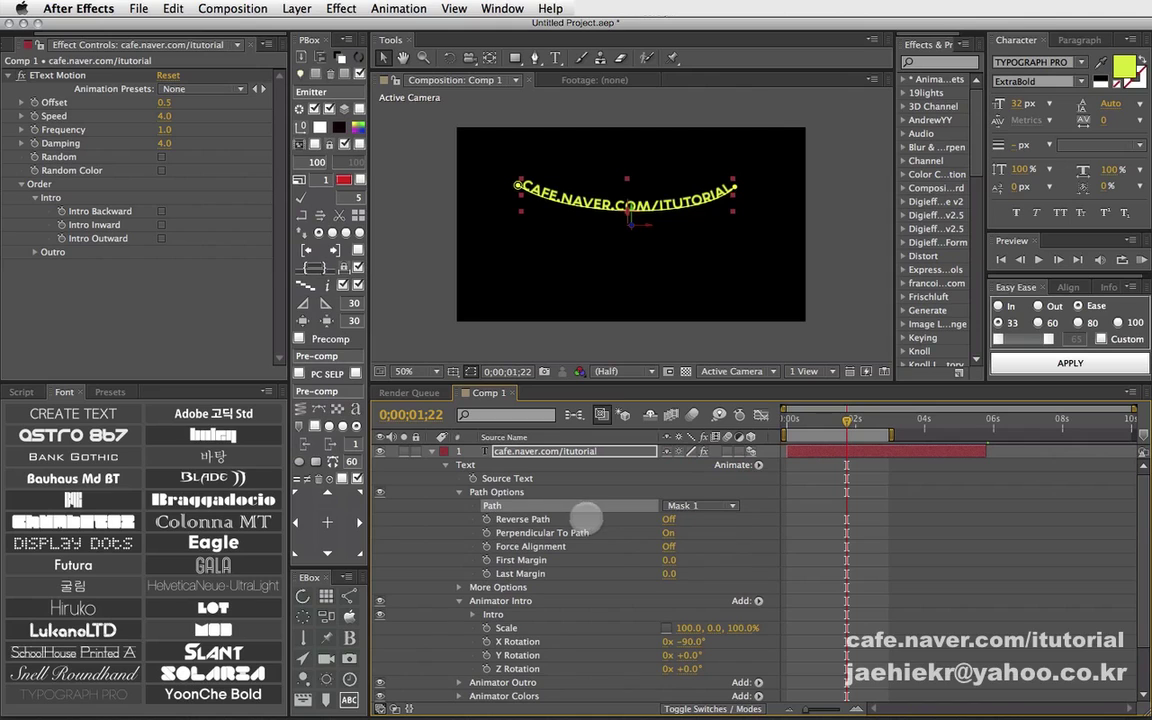
left_click(605, 572)
left_click(792, 420)
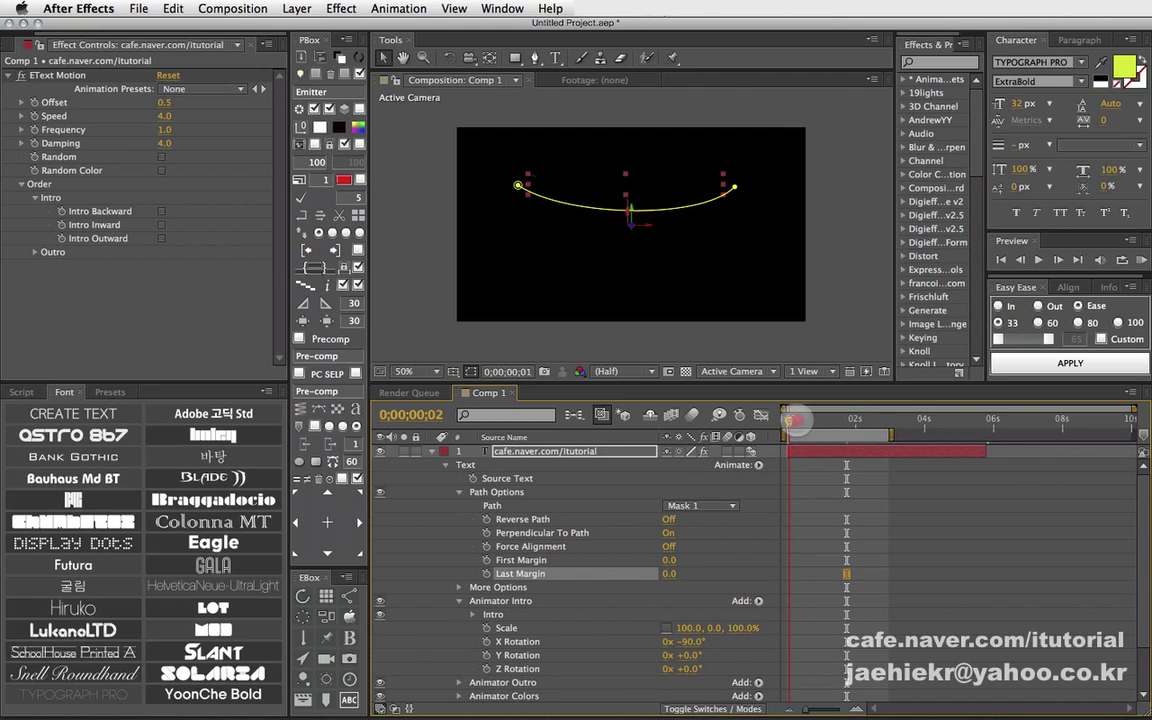
key("space")
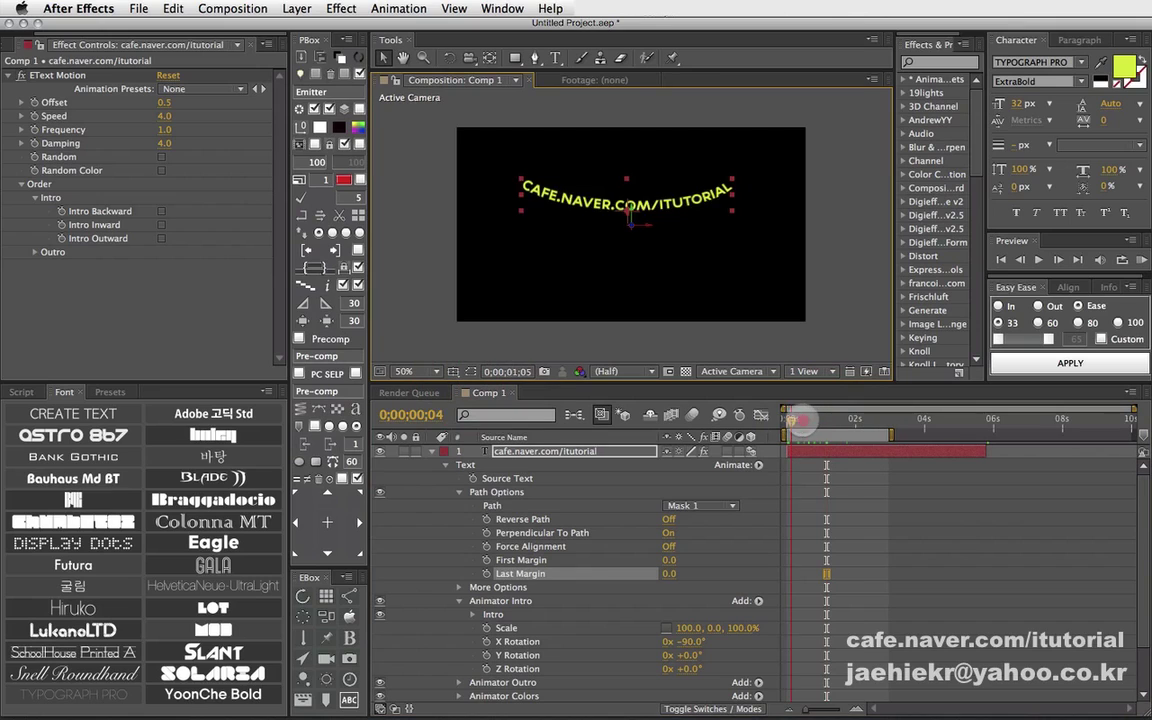
left_click(820, 420)
mouse_move(820, 420)
left_mouse_down()
mouse_move(788, 420)
mouse_move(801, 419)
left_mouse_up()
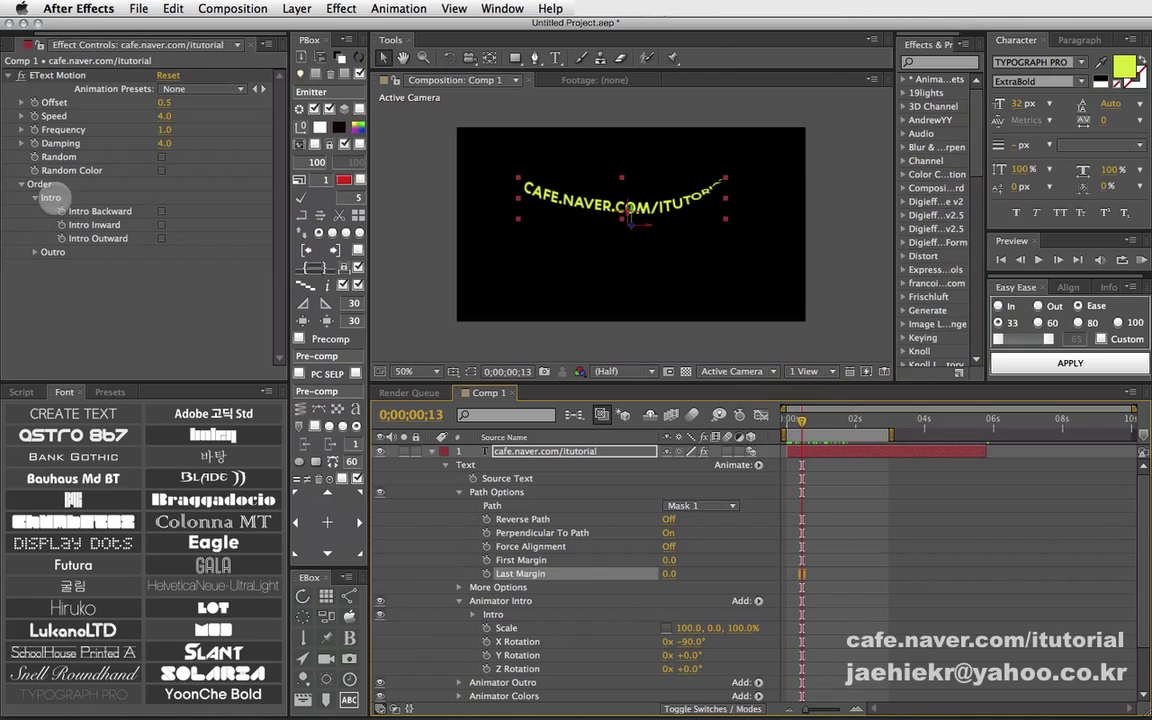
Step: Enable Intro Outward in EText Motion and preview the intro up to 0;00;01;04, starting near the first frame
left_click(161, 238)
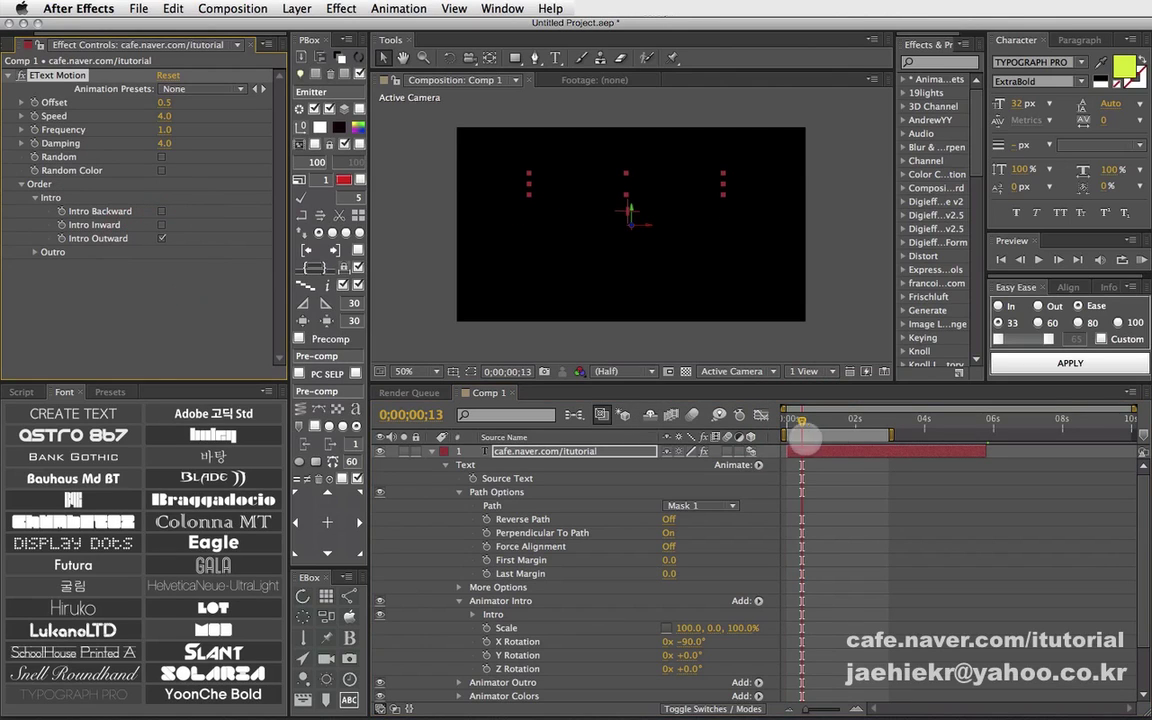
left_click(790, 419)
mouse_move(810, 419)
left_mouse_down()
mouse_move(838, 421)
mouse_move(810, 420)
mouse_move(825, 420)
left_mouse_up()
Step: Collapse the text's Path Options and Animator Intro, and expand Animator Colors
left_click(459, 492)
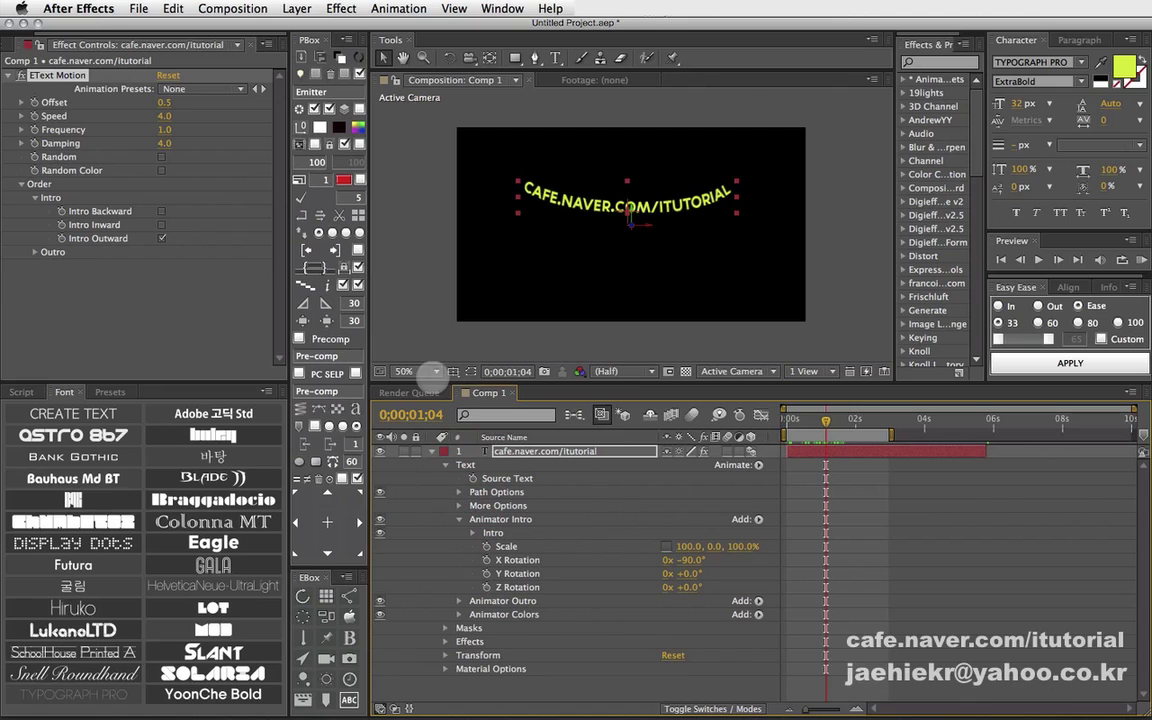
left_click(459, 520)
left_click(505, 547)
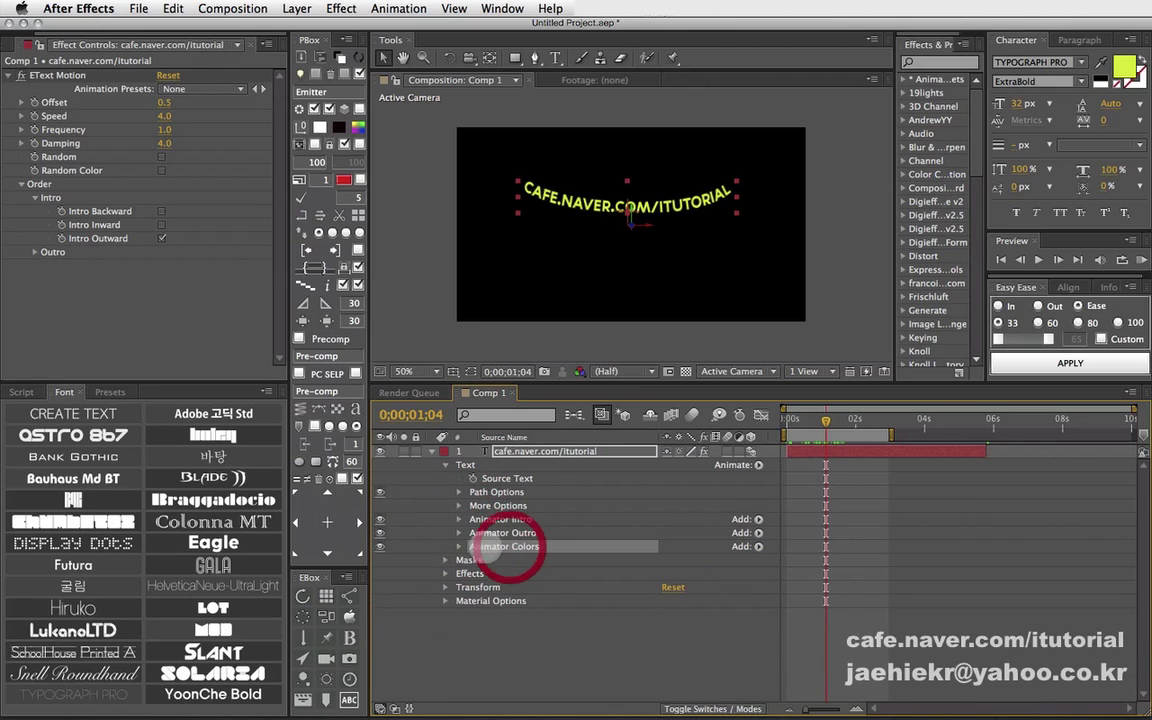
left_click(459, 546)
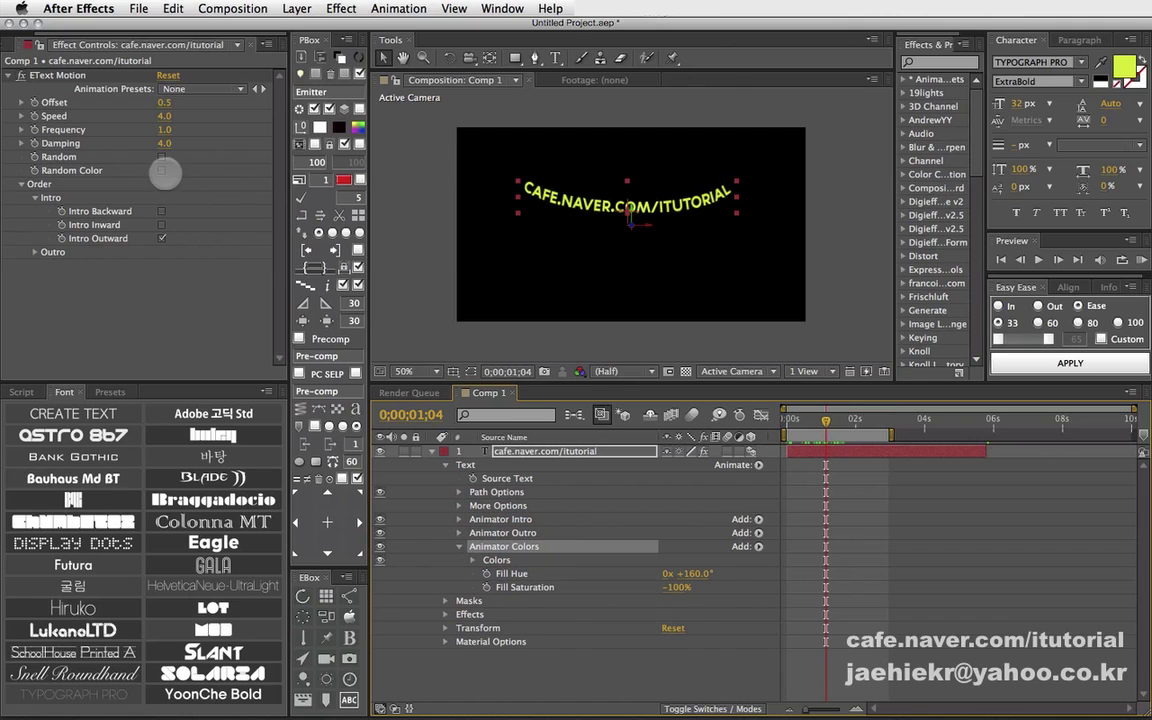
Step: Enable Random Color in EText Motion, set its Offset to 1 and preview the animation up to 0;00;01;01
left_click(162, 170)
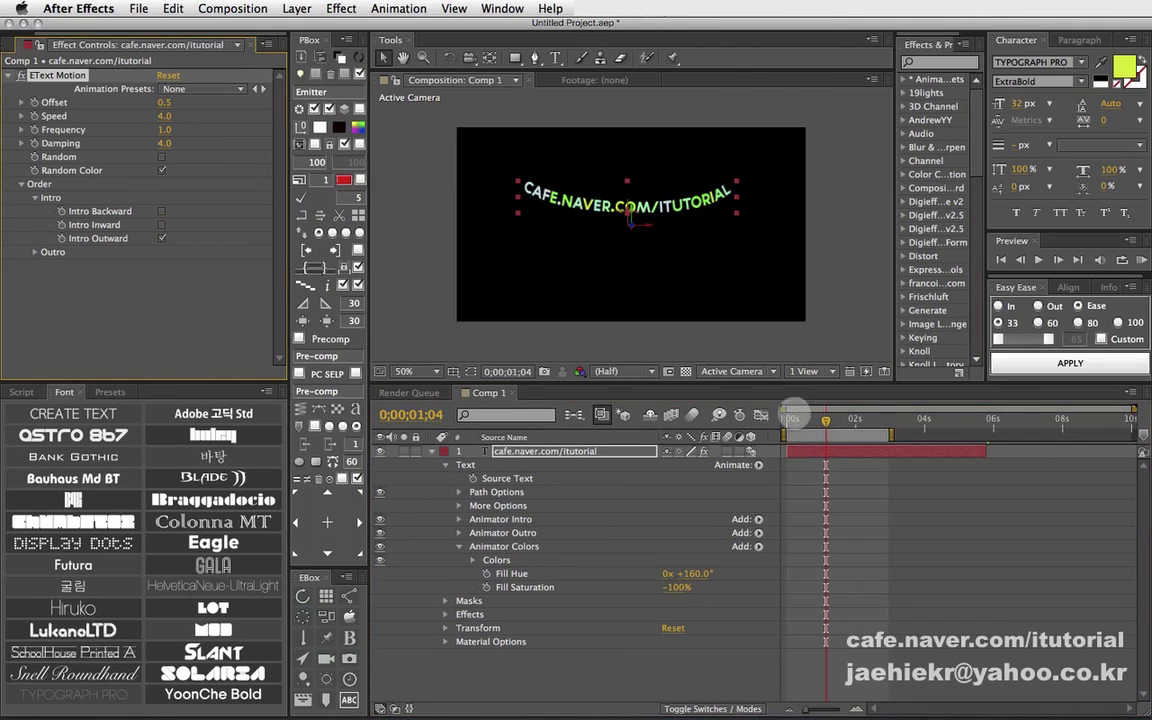
left_click_drag(792, 416, 816, 418)
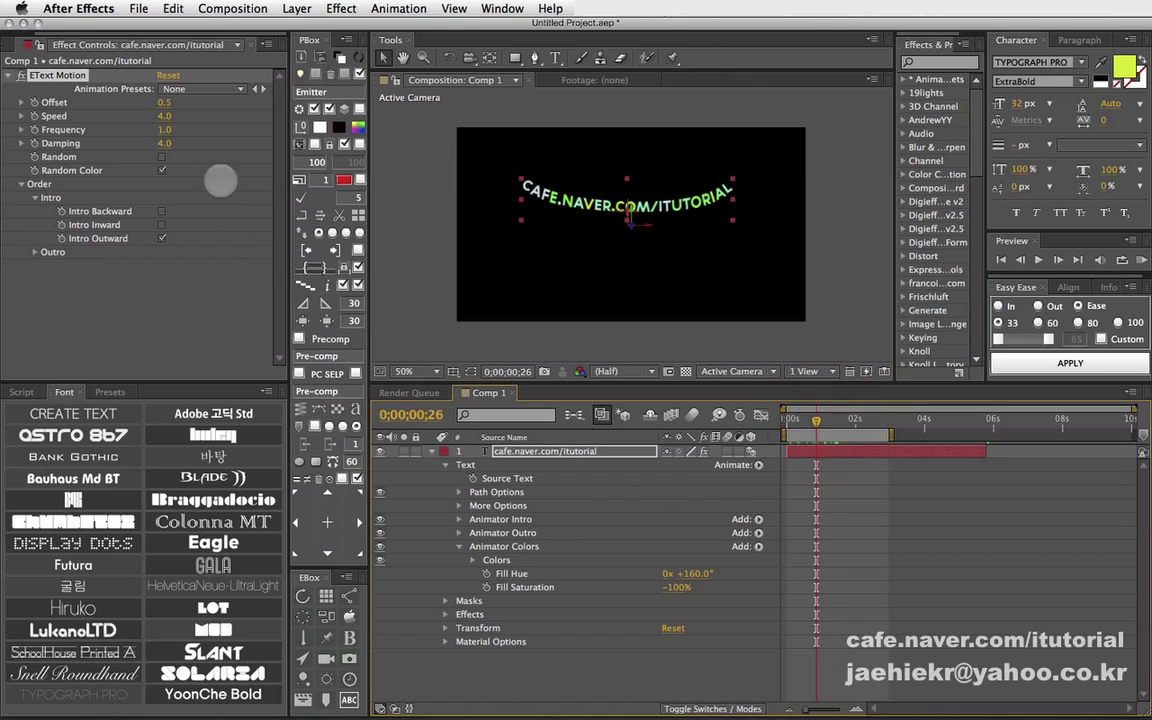
left_click(164, 102)
type("1")
key("Return")
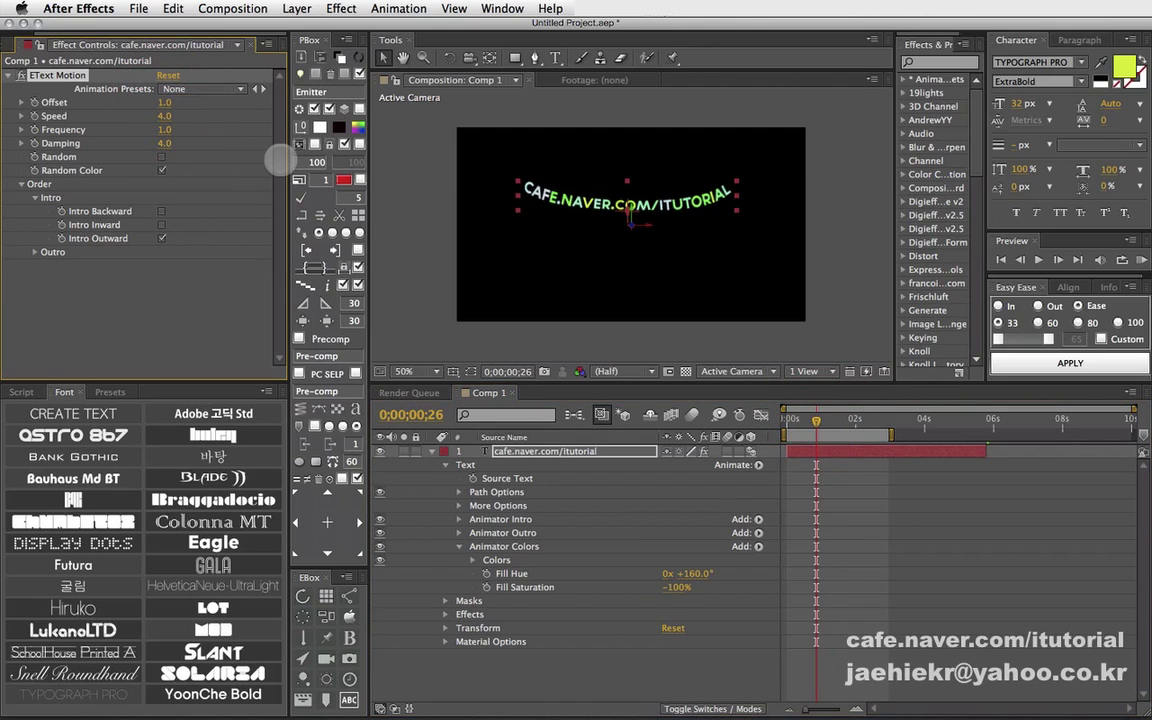
mouse_move(816, 418)
left_mouse_down()
mouse_move(792, 418)
mouse_move(822, 418)
left_mouse_up()
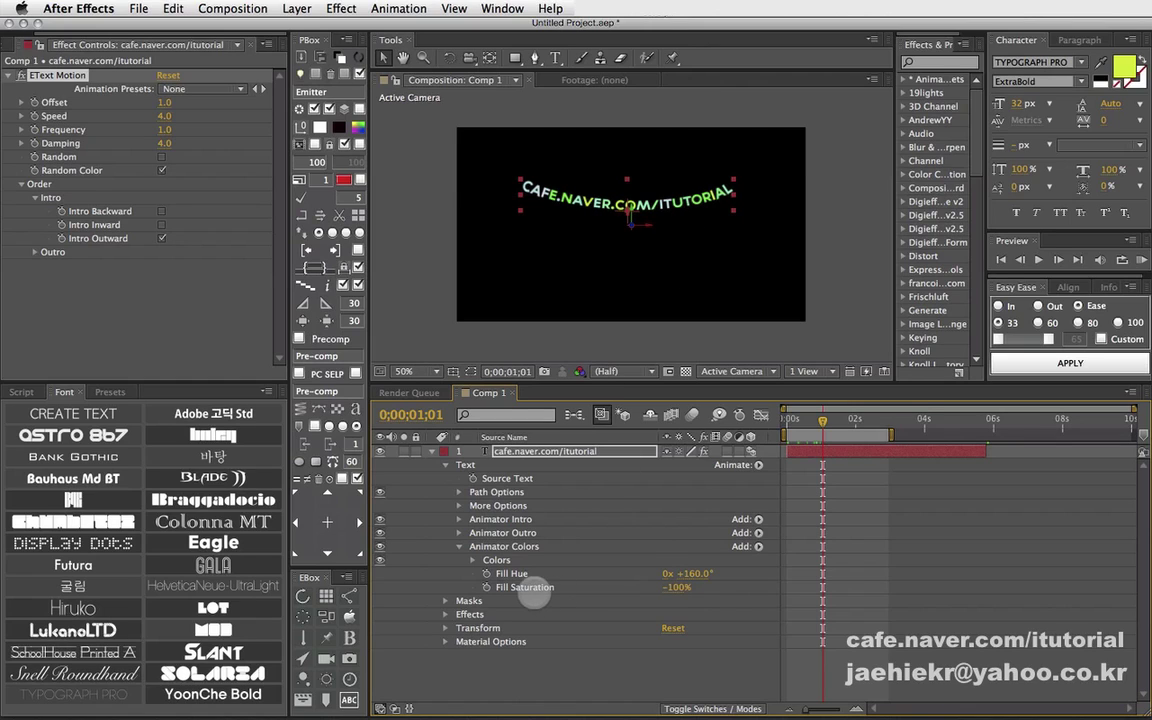
Step: Try Fill Saturation in Animator Colors at 0%, raise it to 100% and preview the colours up to 0;00;00;29
left_click(487, 587)
left_click(675, 587)
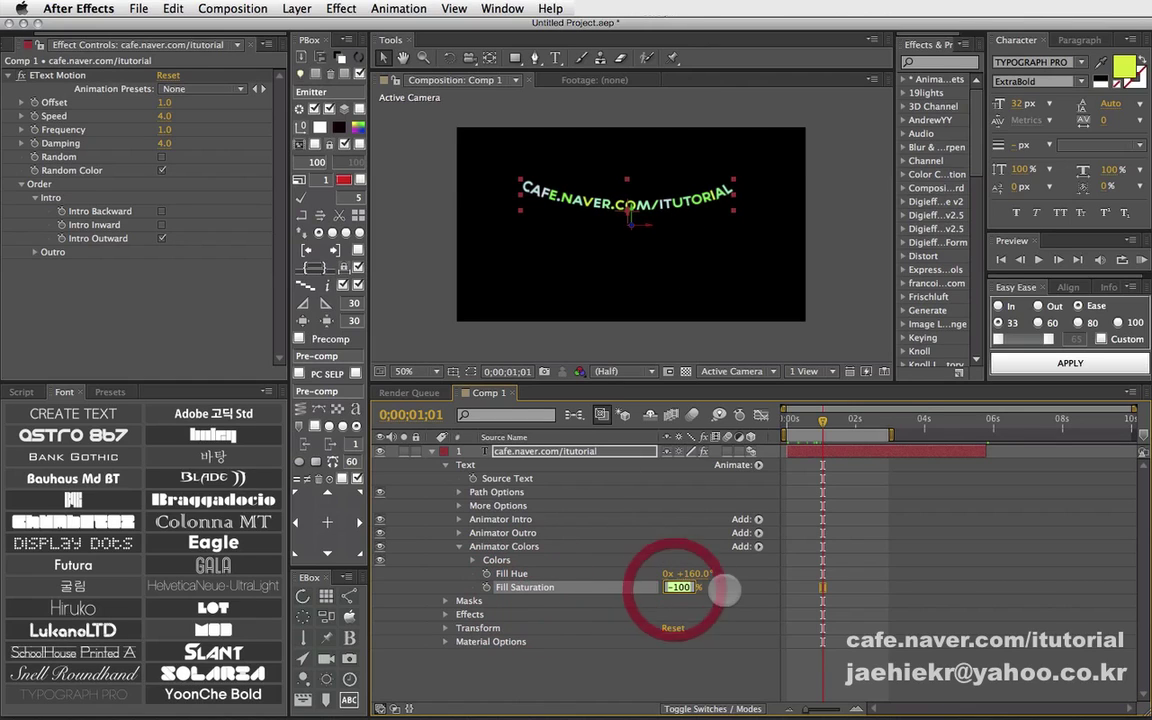
type("0")
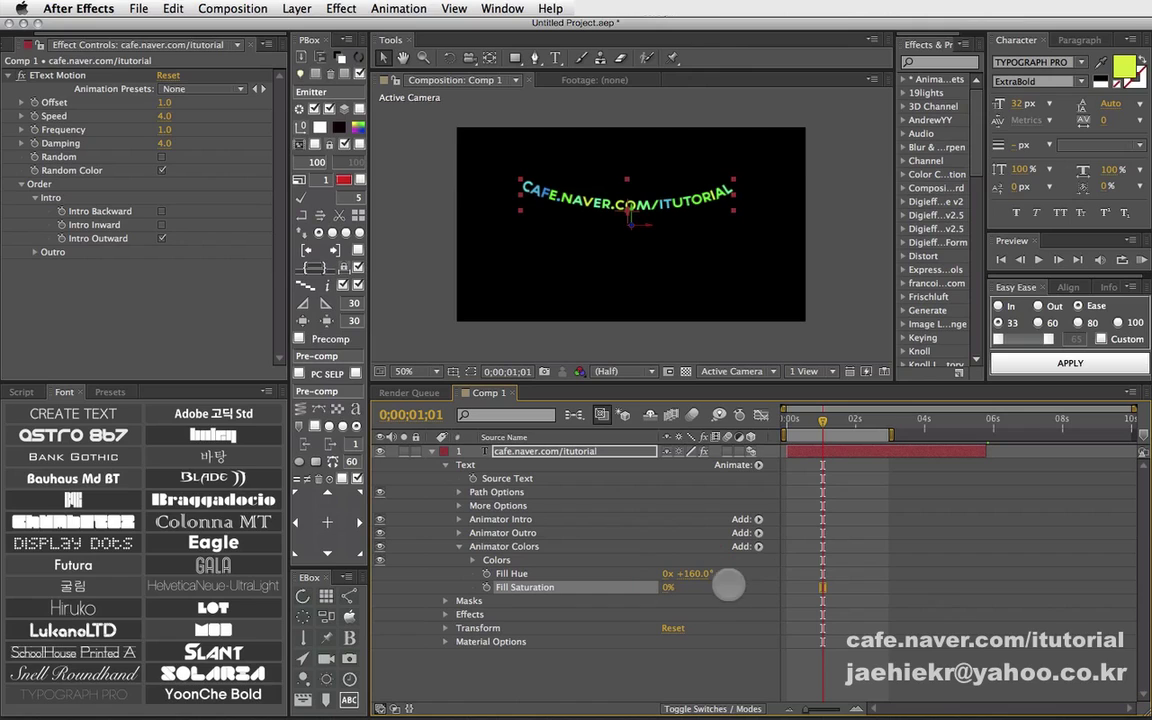
left_click_drag(664, 590, 740, 588)
left_click_drag(790, 422, 820, 421)
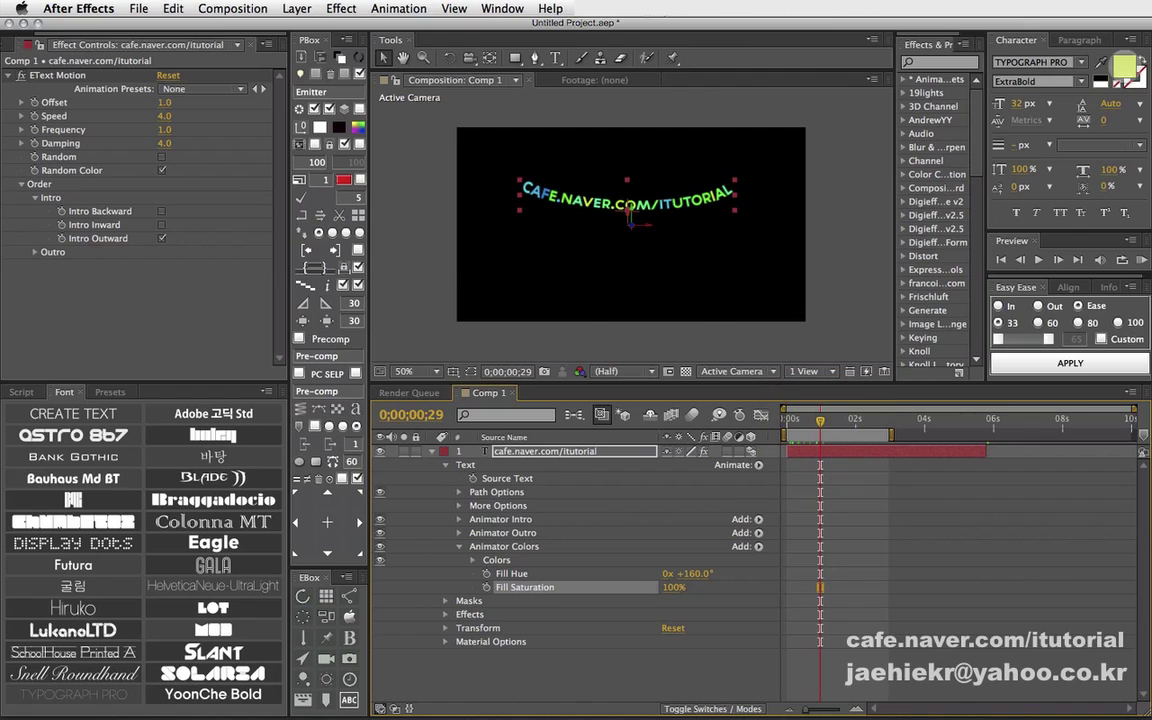
Step: Change the text fill colour to red (EB0000) and preview the intro up to 0;00;01;05
left_click(1124, 64)
left_click(302, 274)
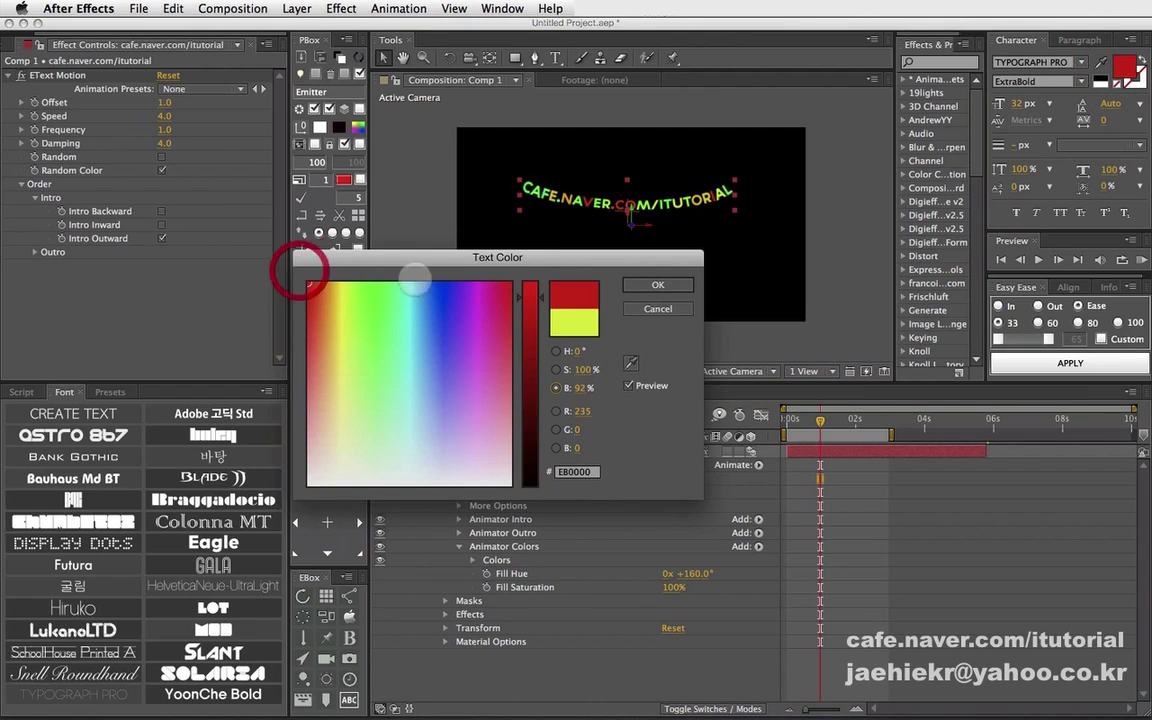
left_click(657, 285)
left_click(790, 421)
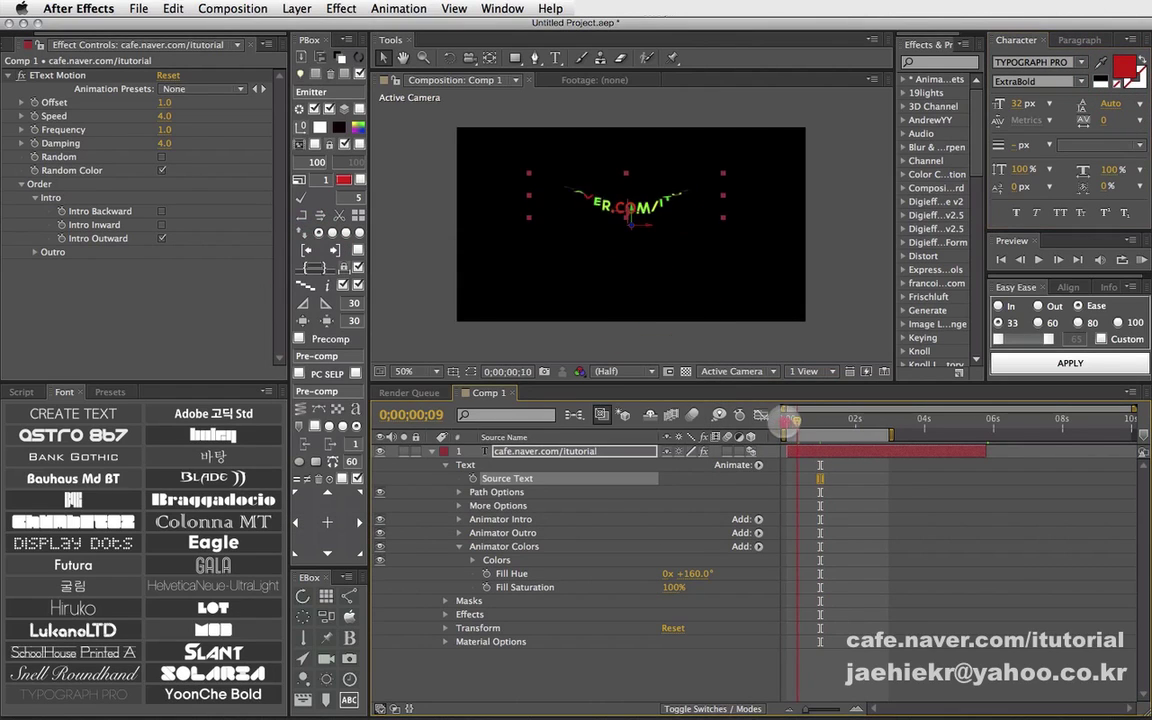
left_click_drag(790, 421, 826, 420)
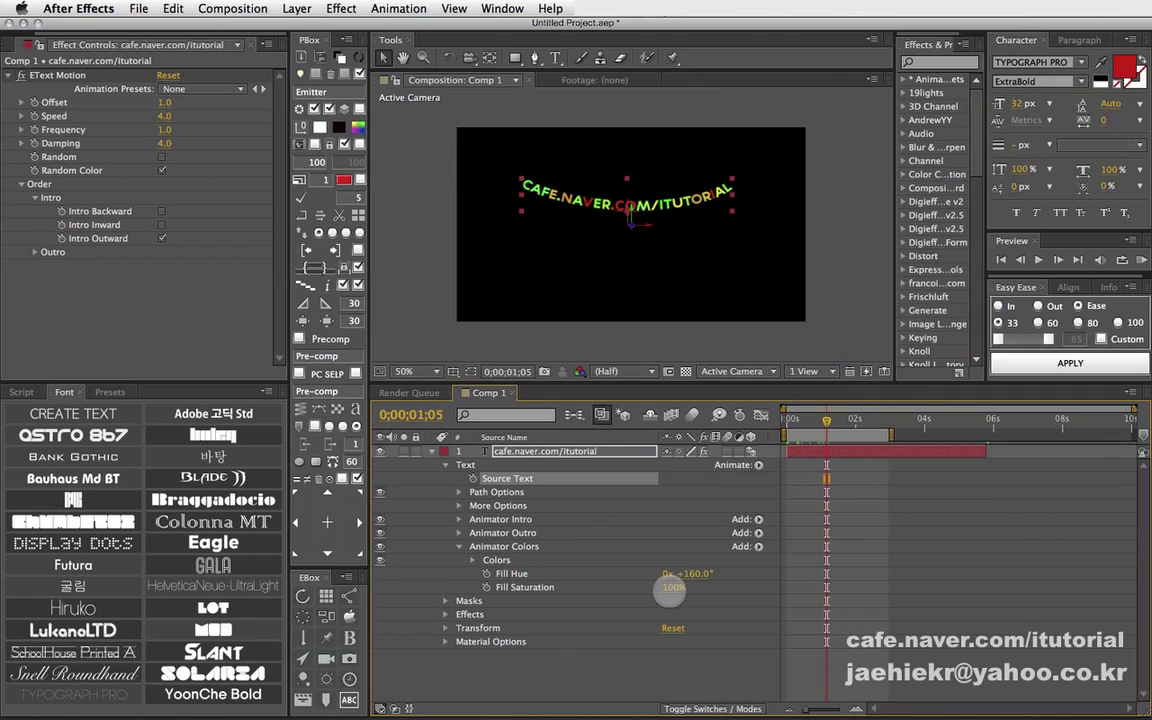
Step: Set Animator Colors' Fill Hue to 262°, change the text fill colour to purple and preview the intro up to 0;00;01;26
left_click_drag(673, 590, 706, 574)
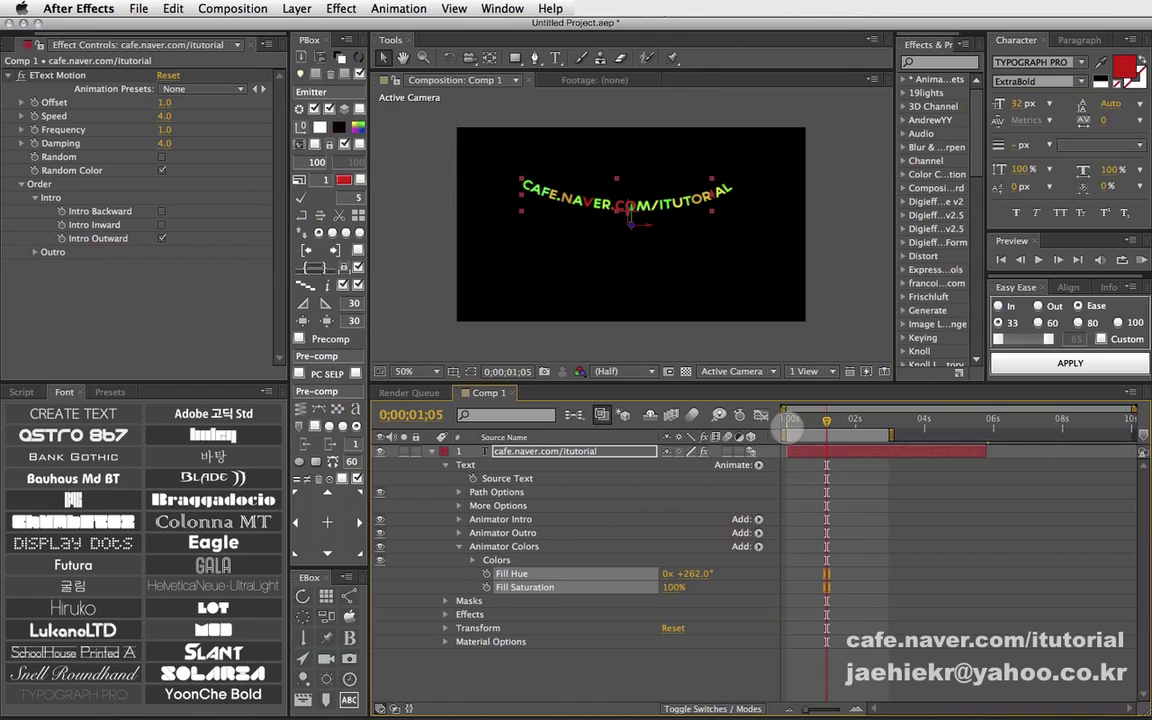
left_click_drag(787, 424, 814, 424)
left_click(1124, 67)
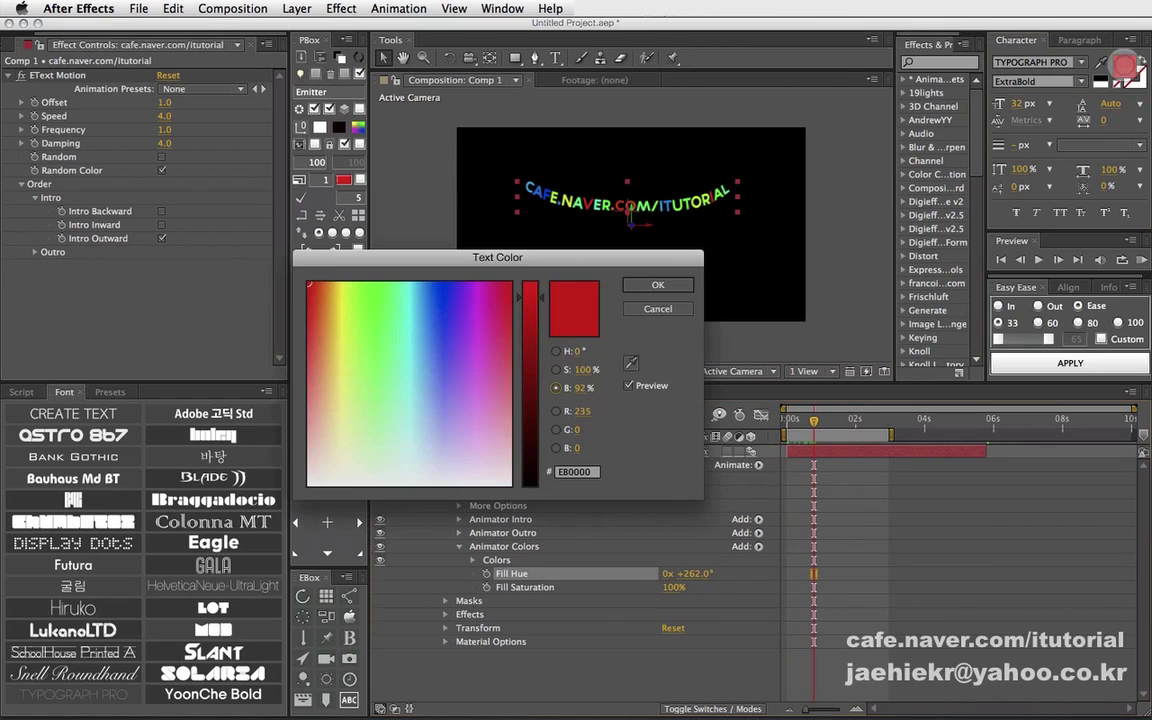
left_click(473, 285)
left_click(658, 286)
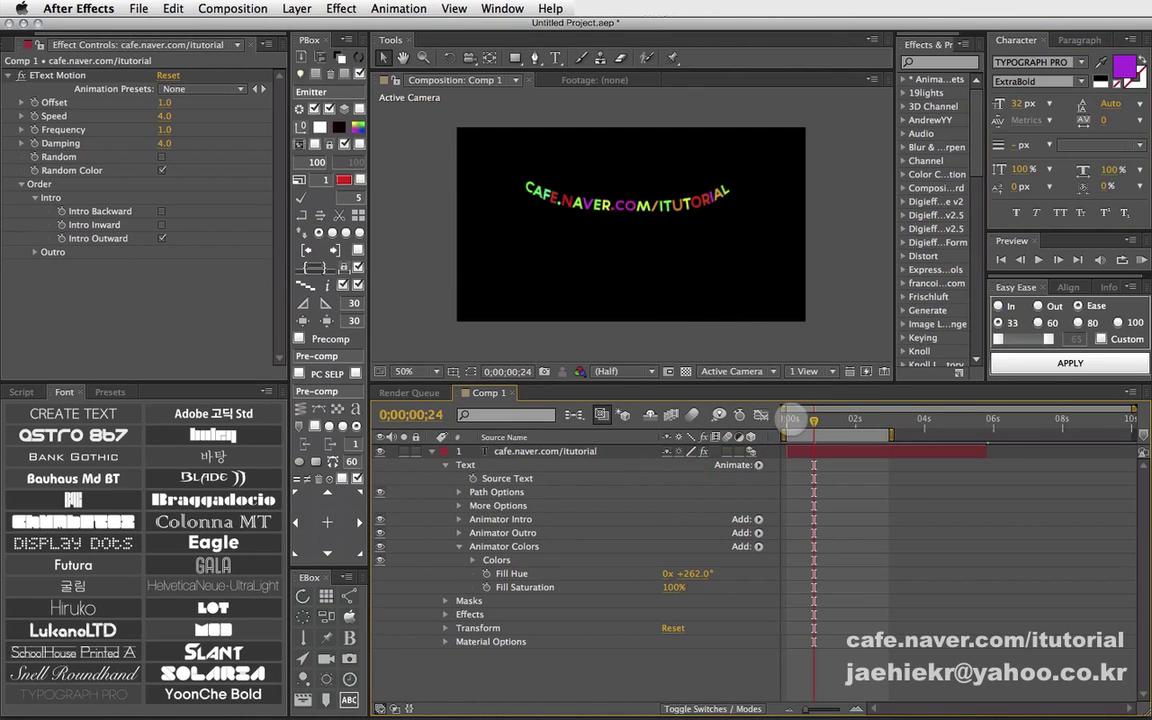
left_click(785, 419)
left_click_drag(785, 419, 851, 418)
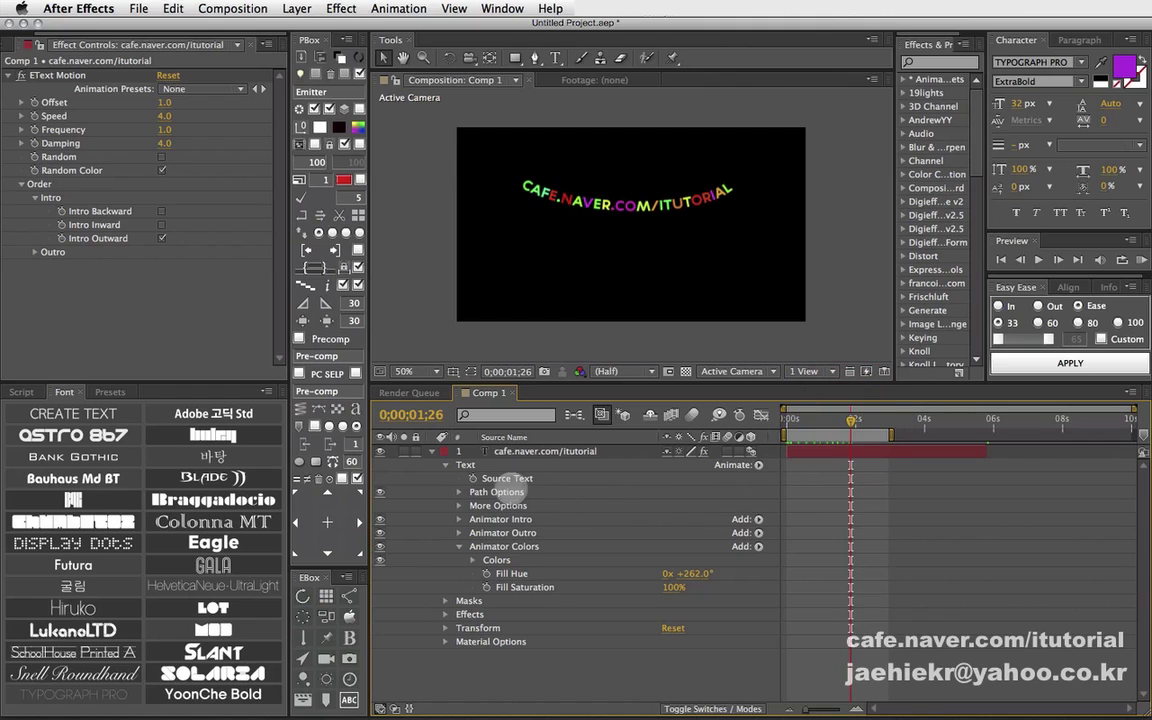
Step: Set the text's Path back to None, collapse Path Options and preview the straight text up to 0;00;01;28
left_click(498, 492)
left_click(459, 492)
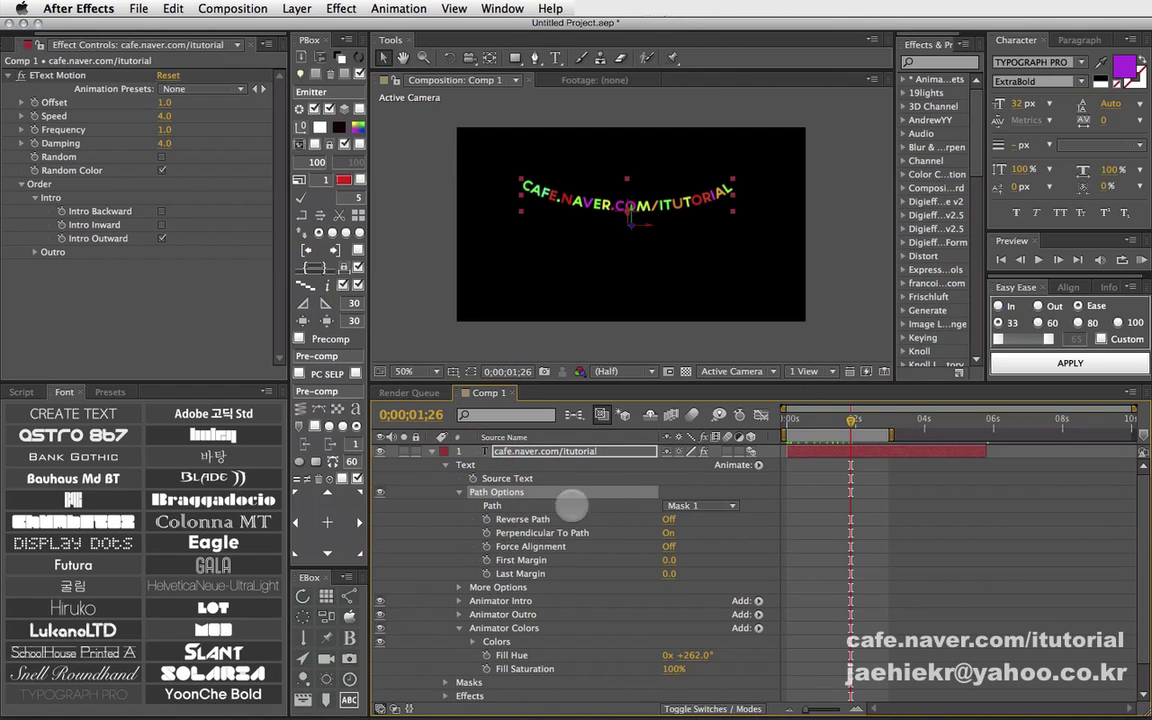
left_click(698, 505)
left_click(689, 462)
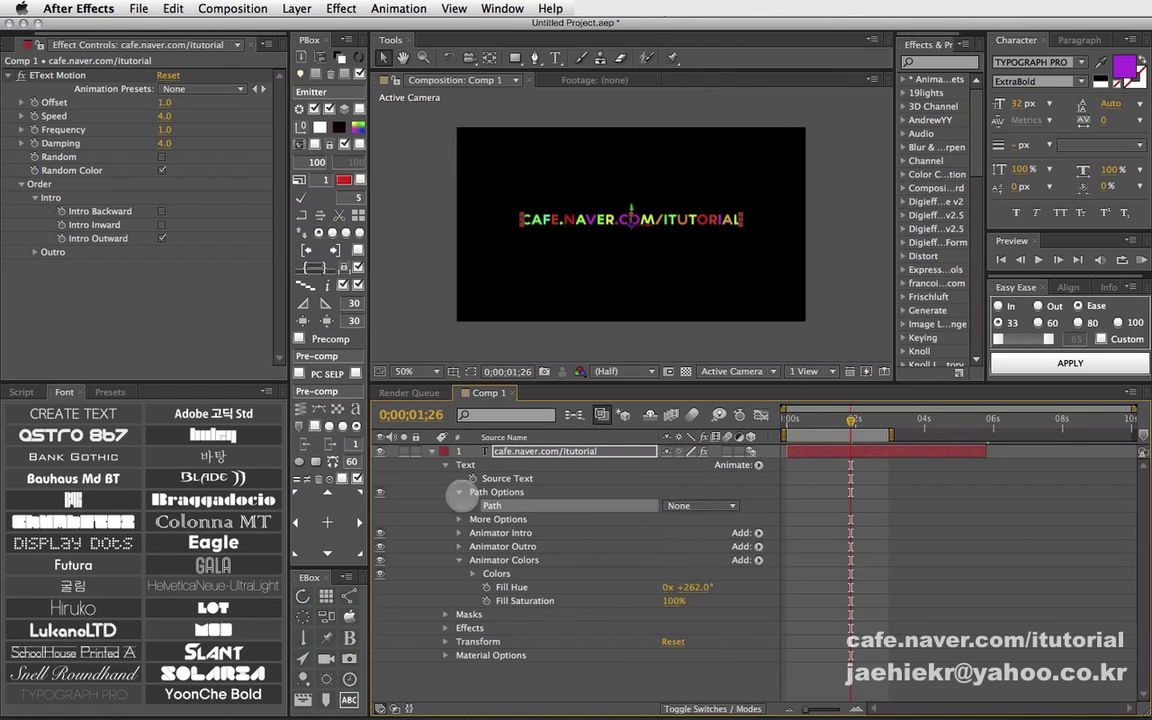
left_click(457, 492)
left_click_drag(831, 418, 852, 419)
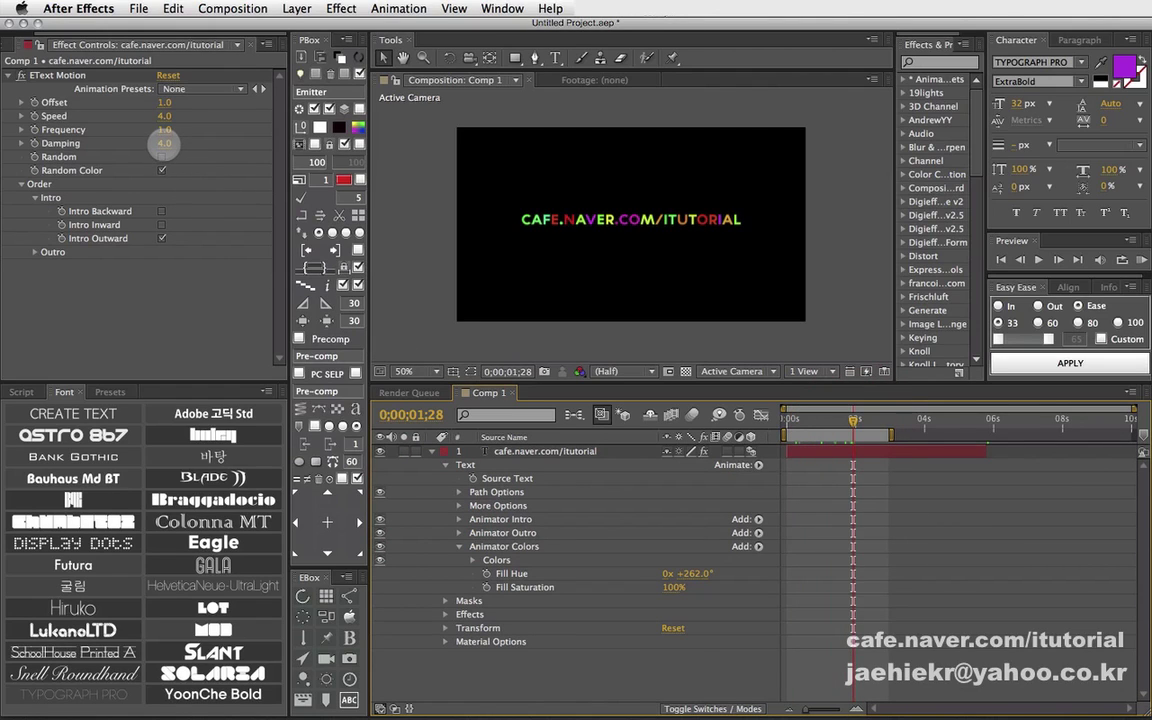
Step: Set the EText Motion Frequency to 0.5 and preview the slower motion, stopping at 0;00;01;16
left_click(165, 129)
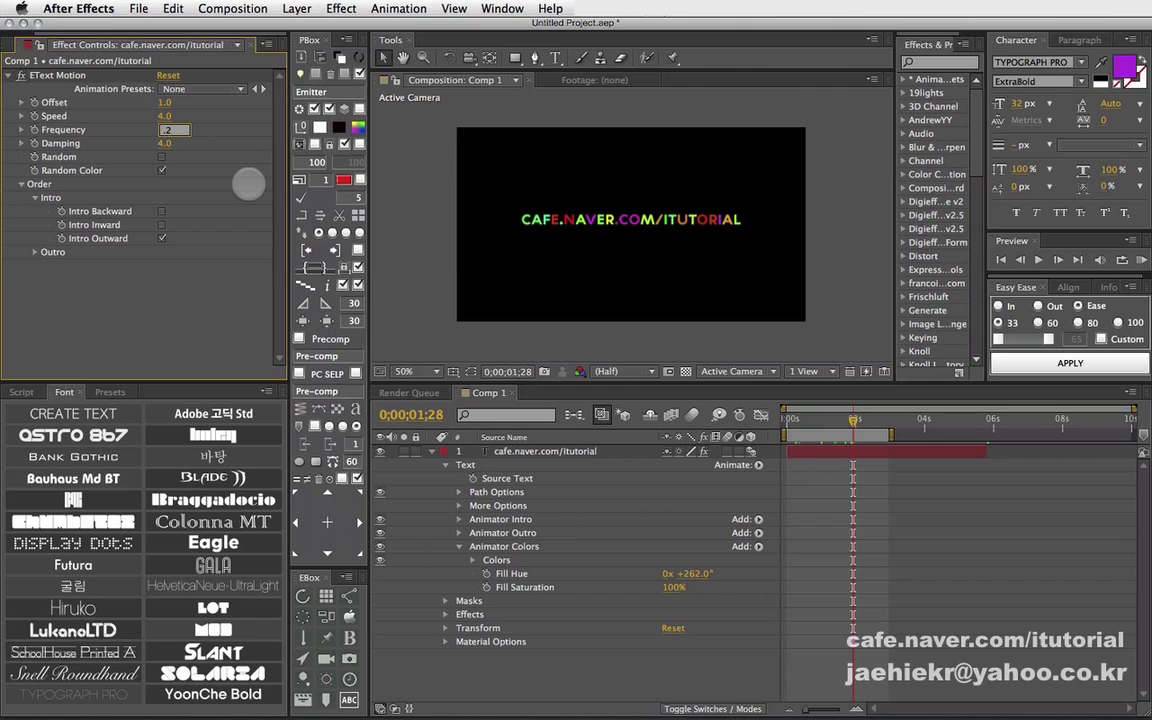
type("0.5")
key("Return")
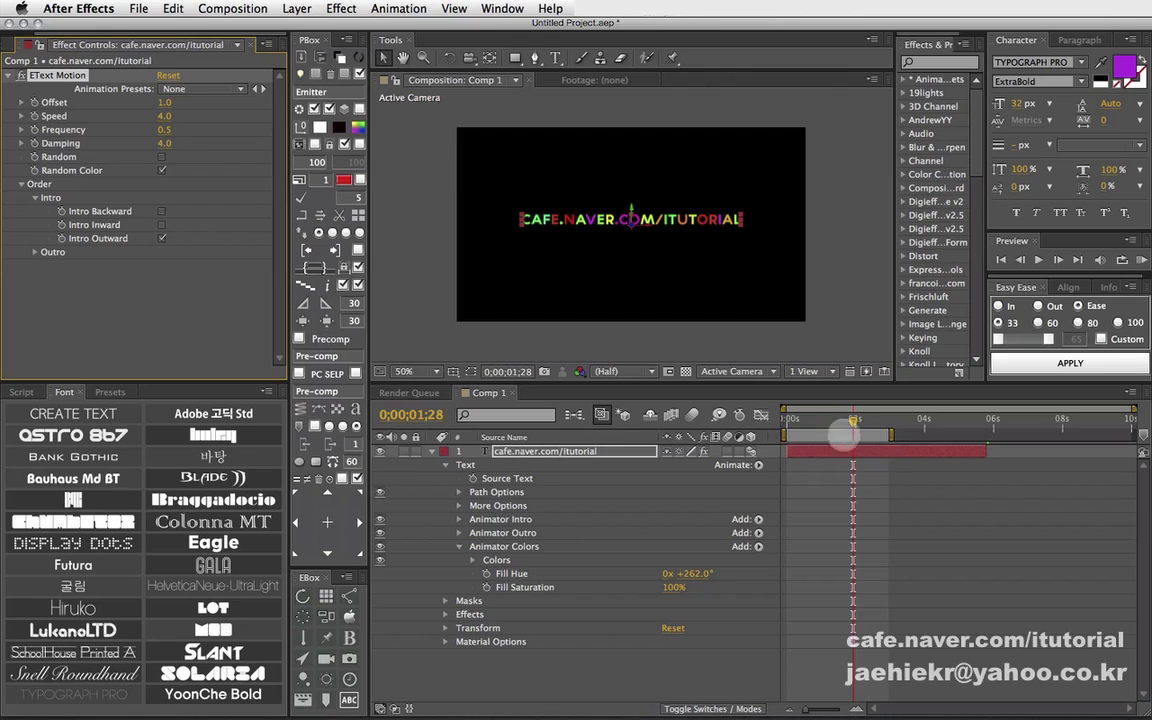
mouse_move(853, 418)
left_mouse_down()
mouse_move(787, 415)
mouse_move(840, 415)
left_mouse_up()
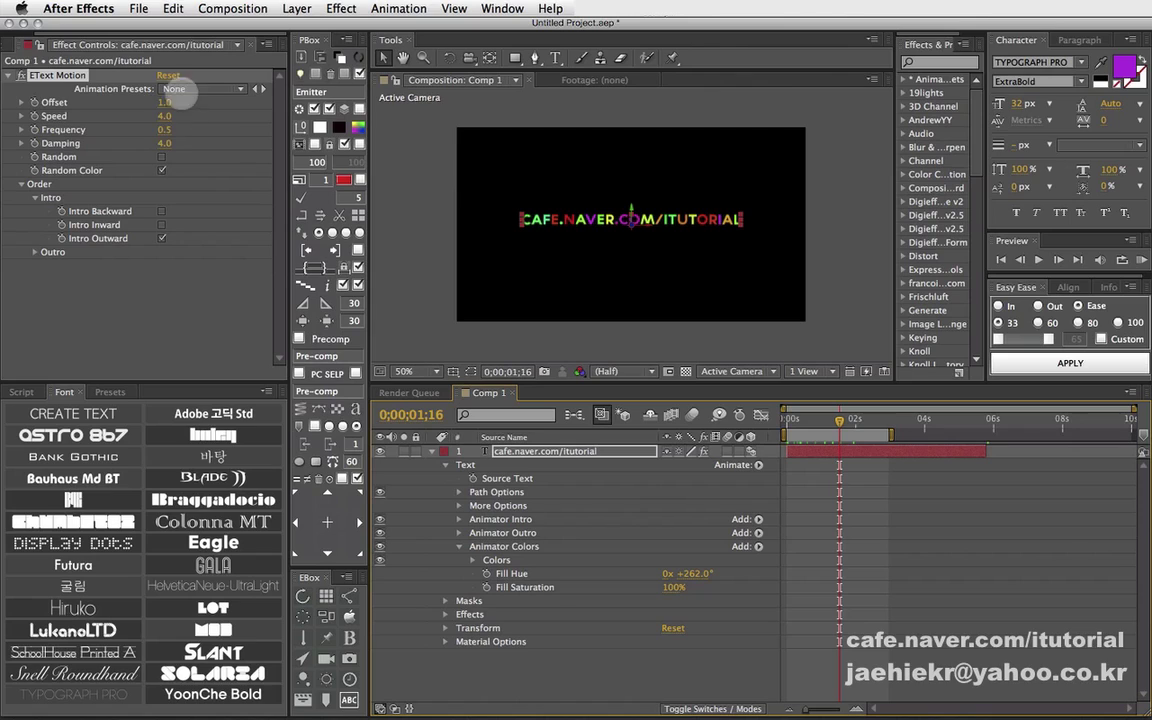
Step: Reset the EText Motion effect to its defaults and preview the intro up to 0;00;00;23
left_click(168, 75)
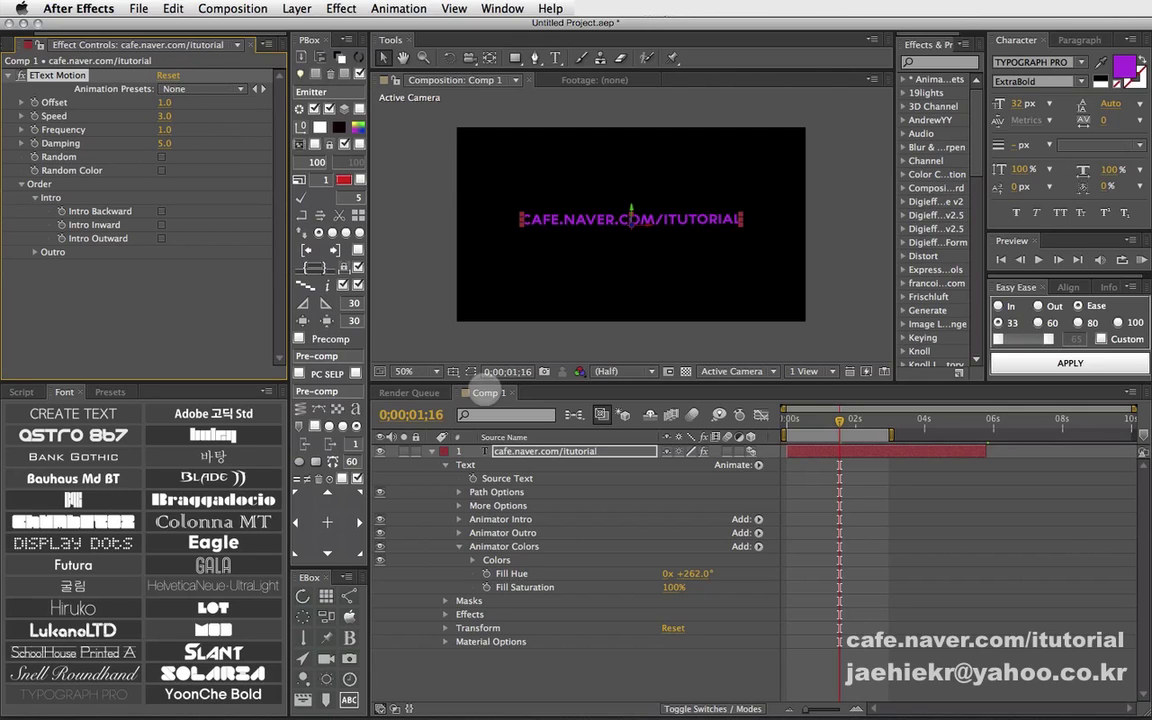
mouse_move(790, 418)
left_mouse_down()
mouse_move(832, 419)
mouse_move(813, 419)
left_mouse_up()
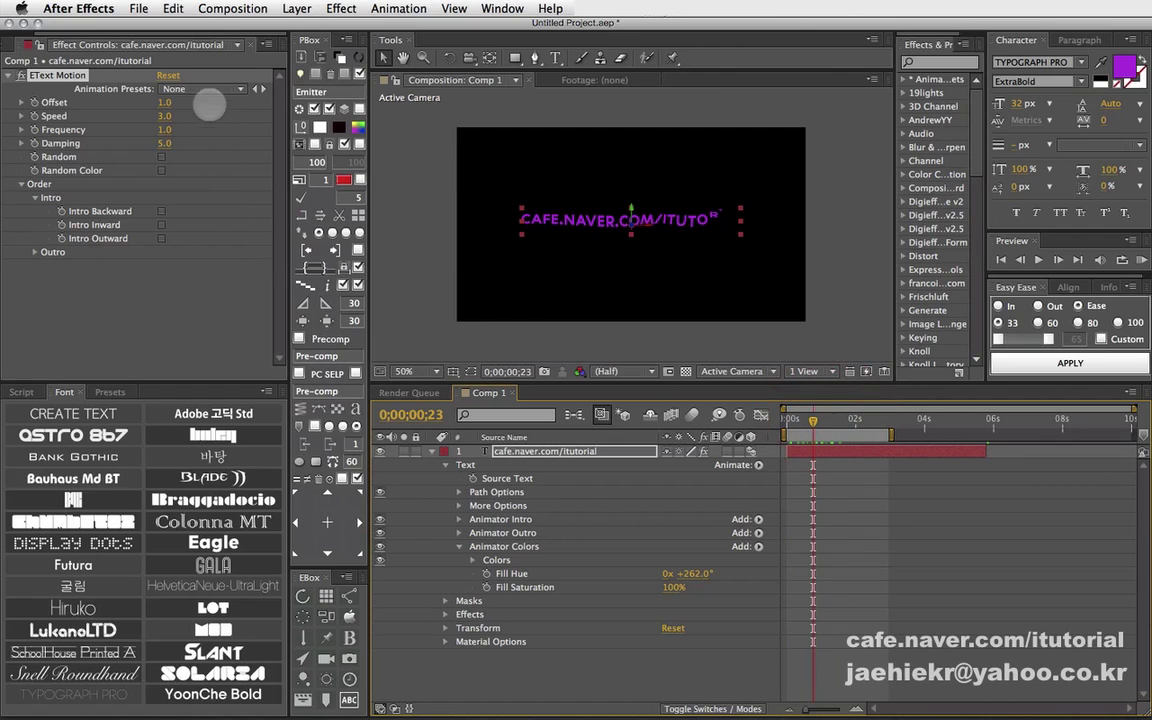
Step: Set the EText Motion Offset to 0.4 and preview the intro from the start up to 0;00;02;03
left_click(165, 116)
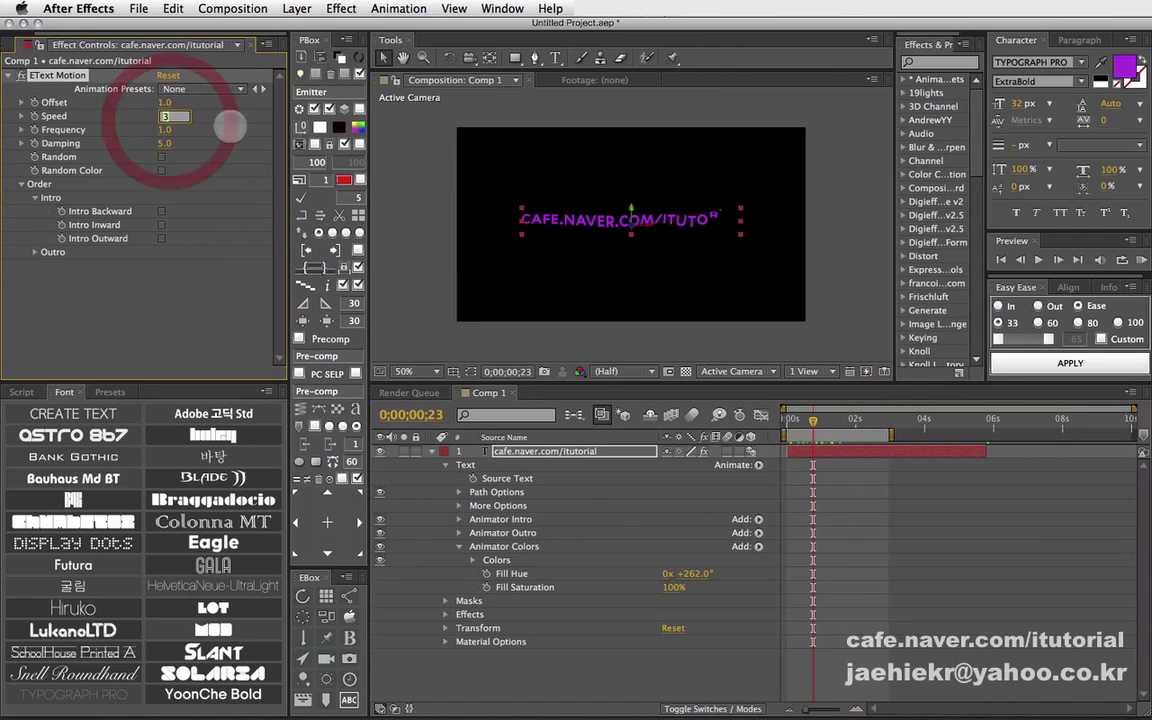
left_click(165, 102)
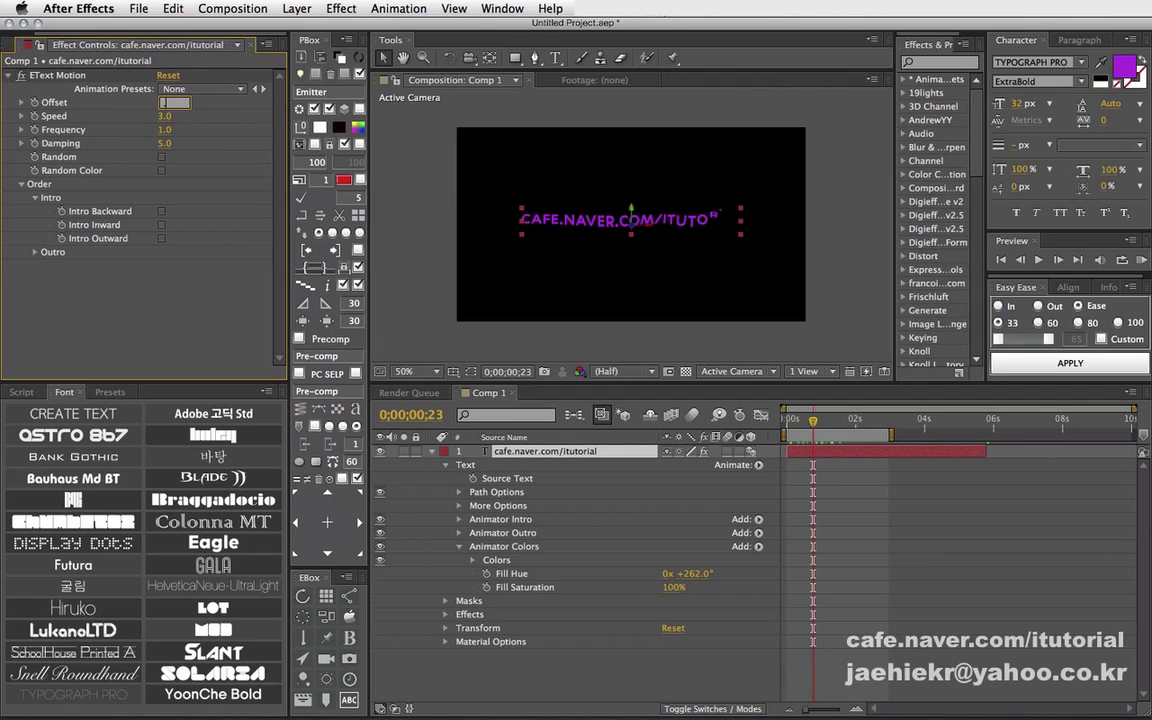
type(".4")
key("Return")
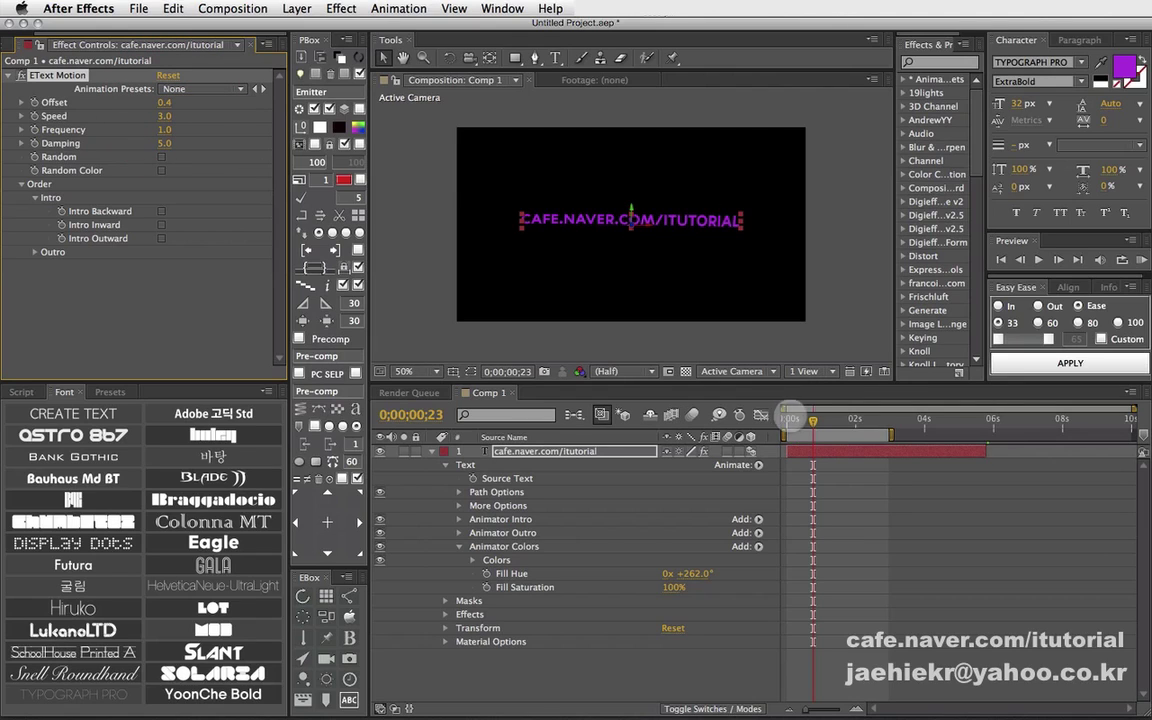
left_click(790, 421)
left_click_drag(790, 421, 849, 422)
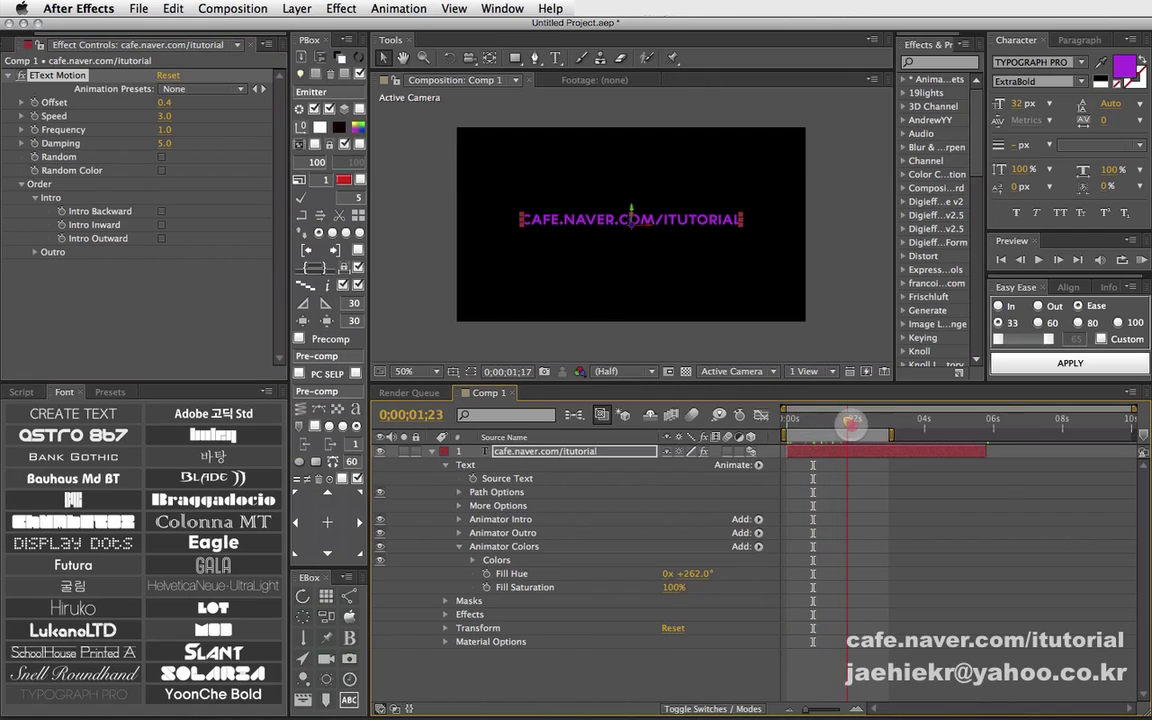
Step: Collapse the Animator Colors and Text properties of the text layer and leave the layer deselected
left_click(643, 504)
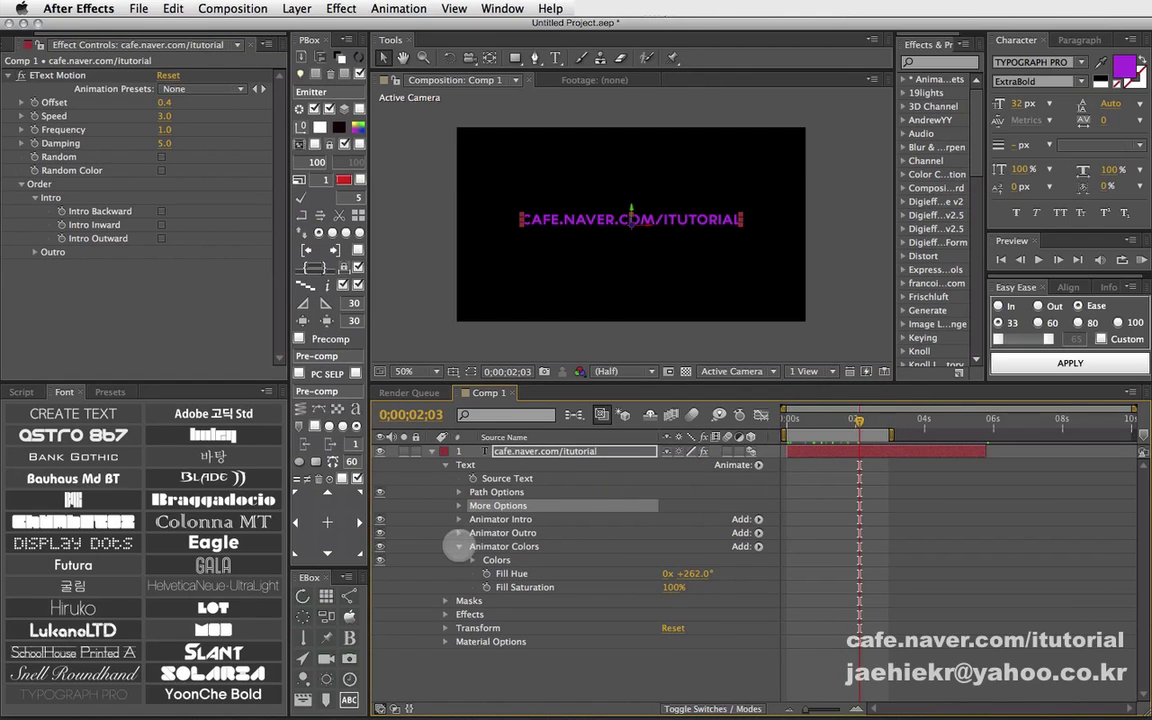
left_click(459, 546)
left_click(445, 466)
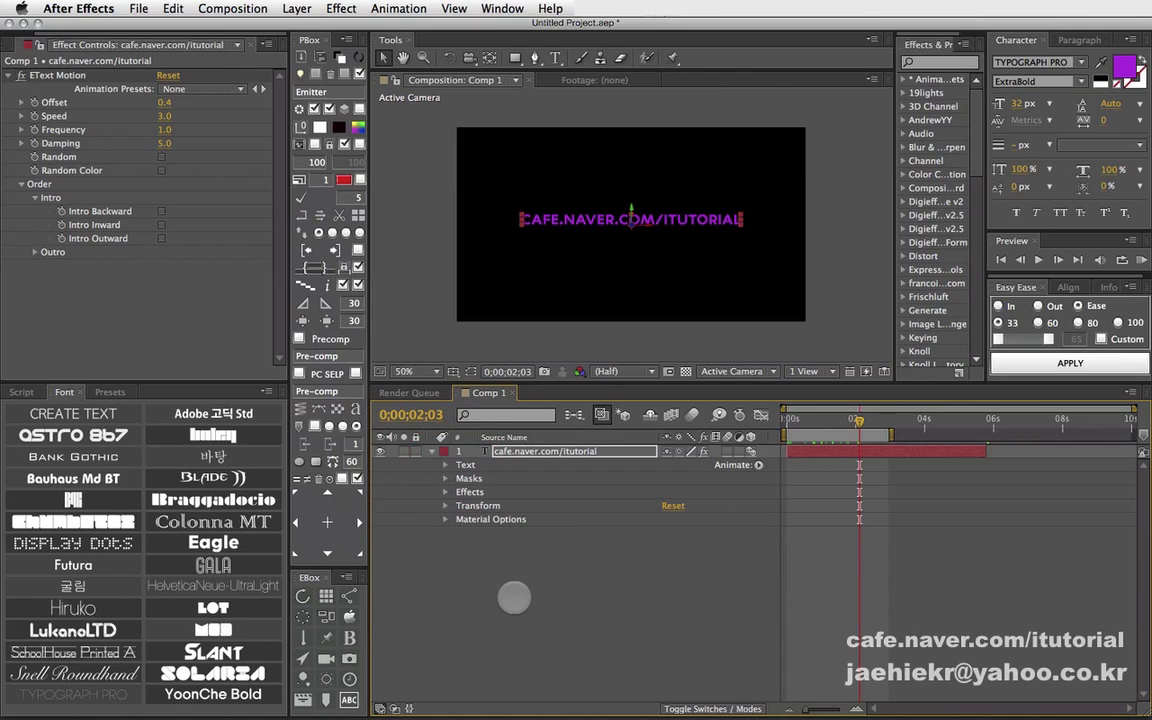
left_click(509, 572)
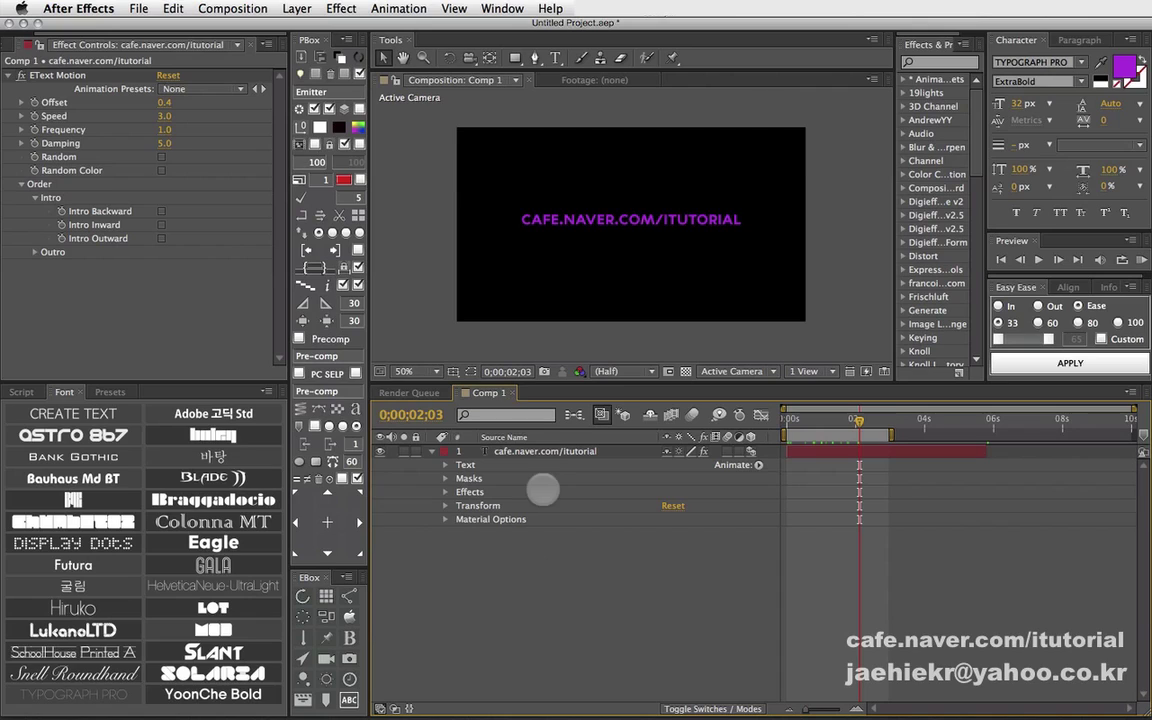
left_click(527, 452)
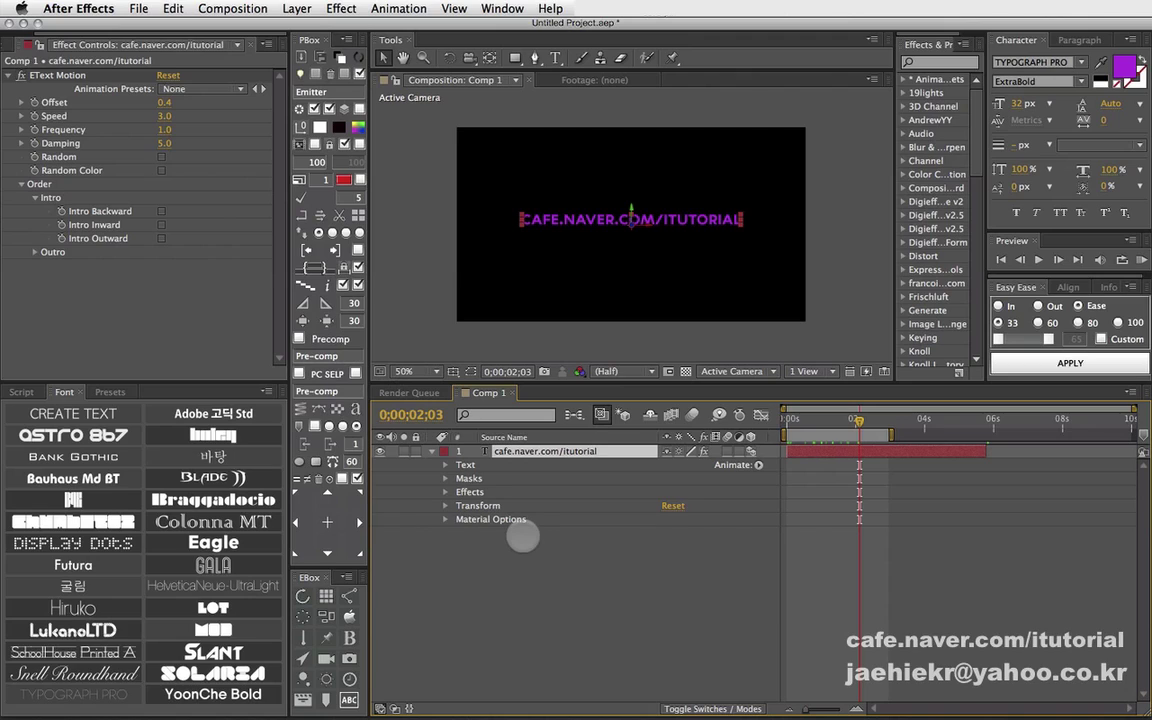
left_click(510, 550)
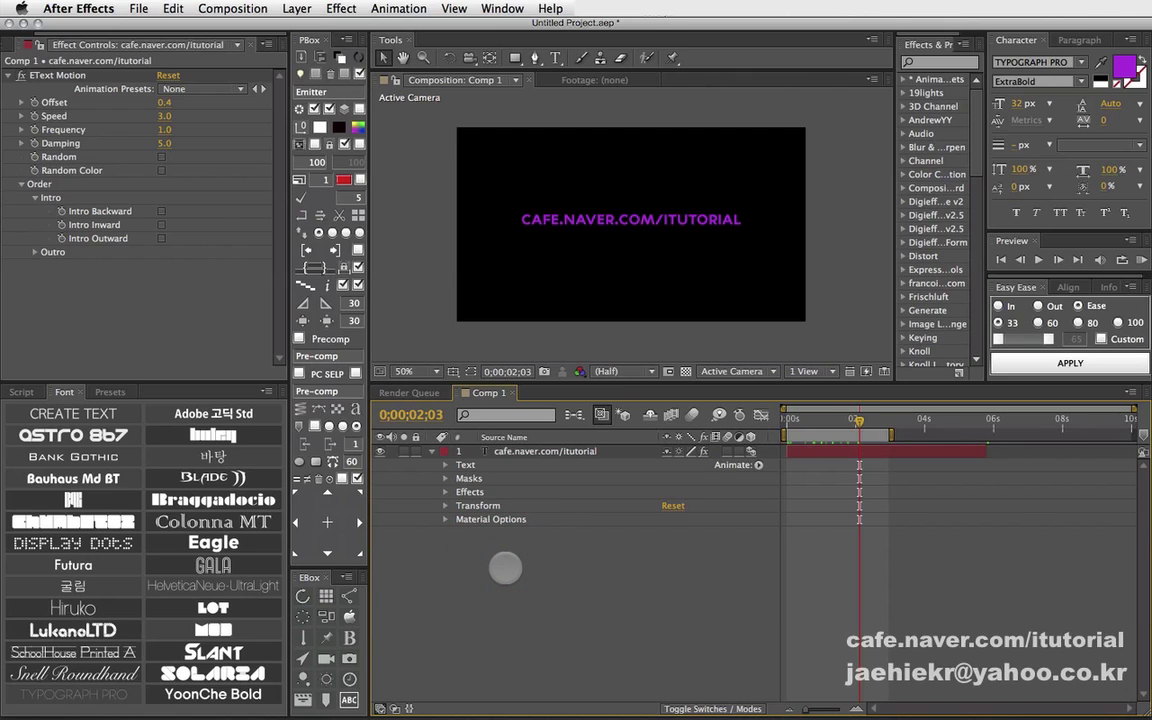